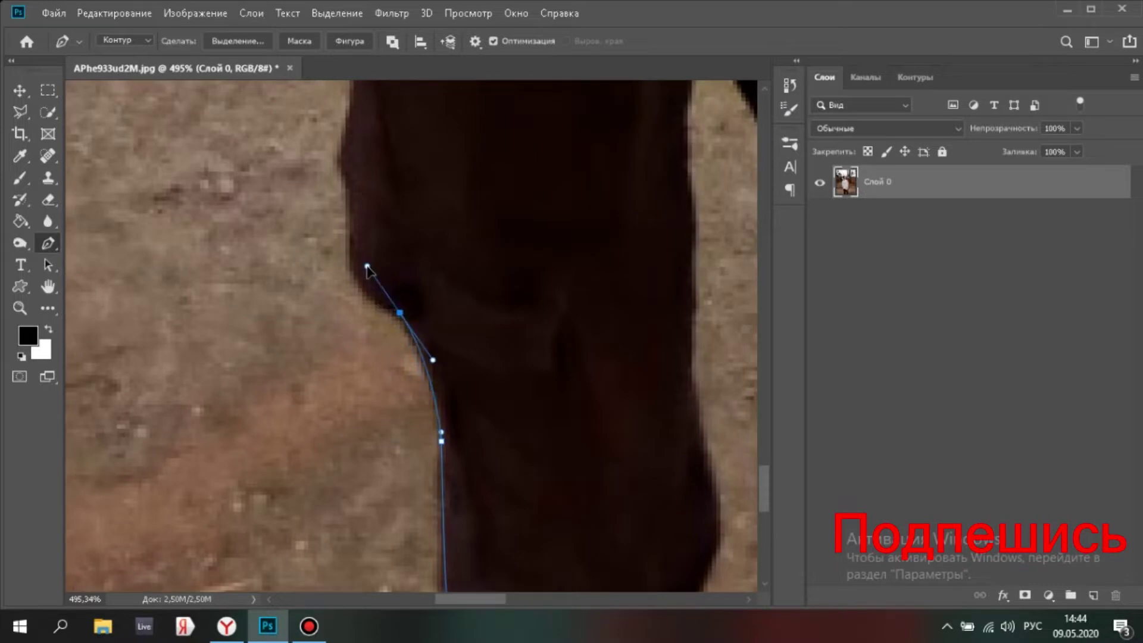
- Continue the pen path up the outer edge of the image-left trouser leg, past the pocket, to the waistband
left_click_drag(377, 307, 379, 304)
left_click_drag(385, 275, 445, 352)
left_click_drag(412, 311, 409, 274)
left_click_drag(424, 241, 439, 335)
left_click_drag(413, 329, 400, 319)
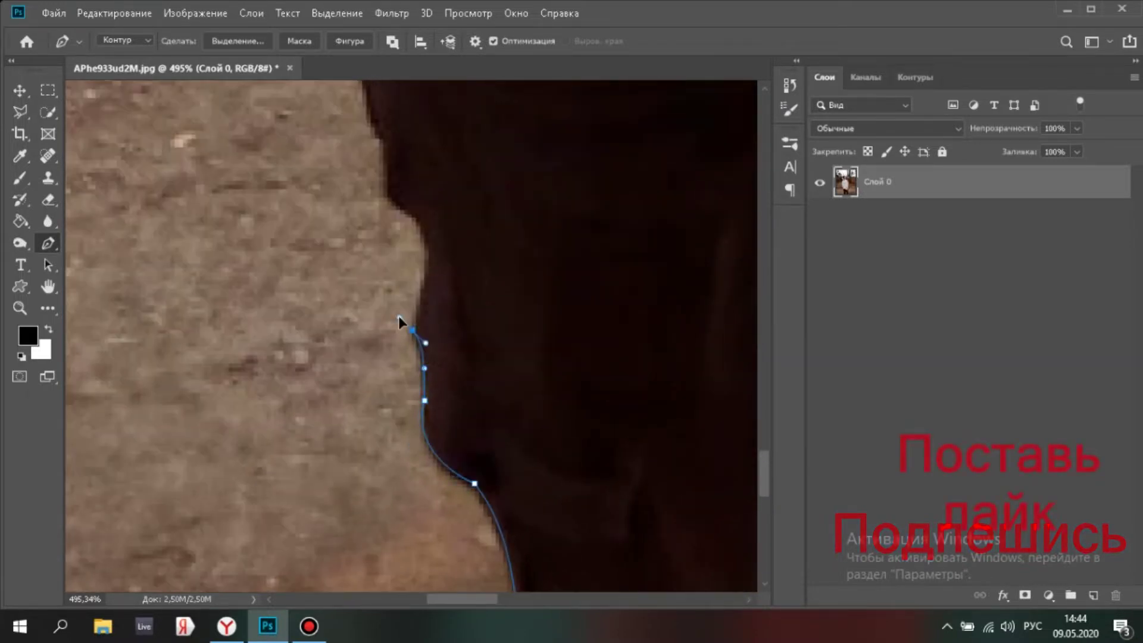
left_click_drag(444, 257, 448, 359)
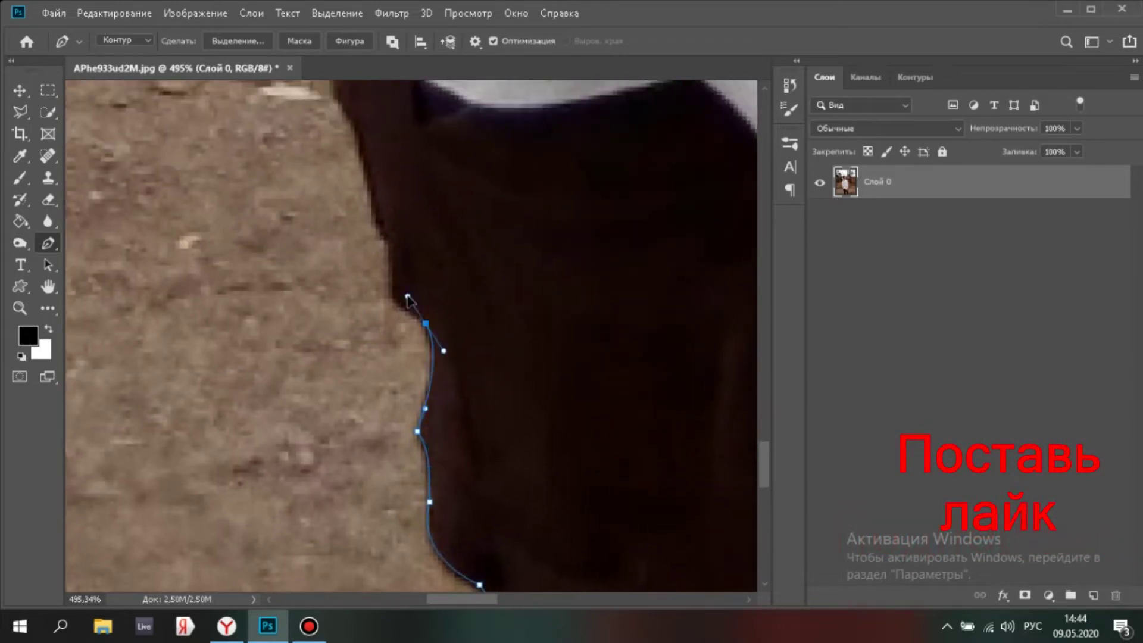
left_click_drag(392, 265, 434, 331)
left_click_drag(364, 200, 410, 345)
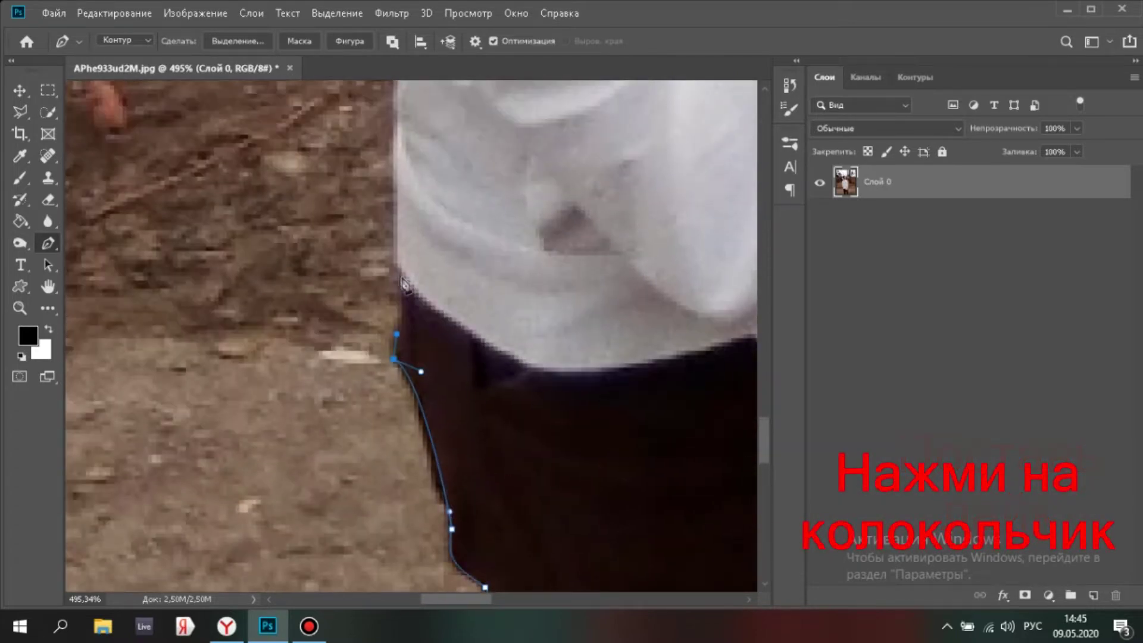
- Trace the pen path from the waistband along the hoodie's hem and up onto the lower sleeve edge
left_click_drag(422, 176, 434, 362)
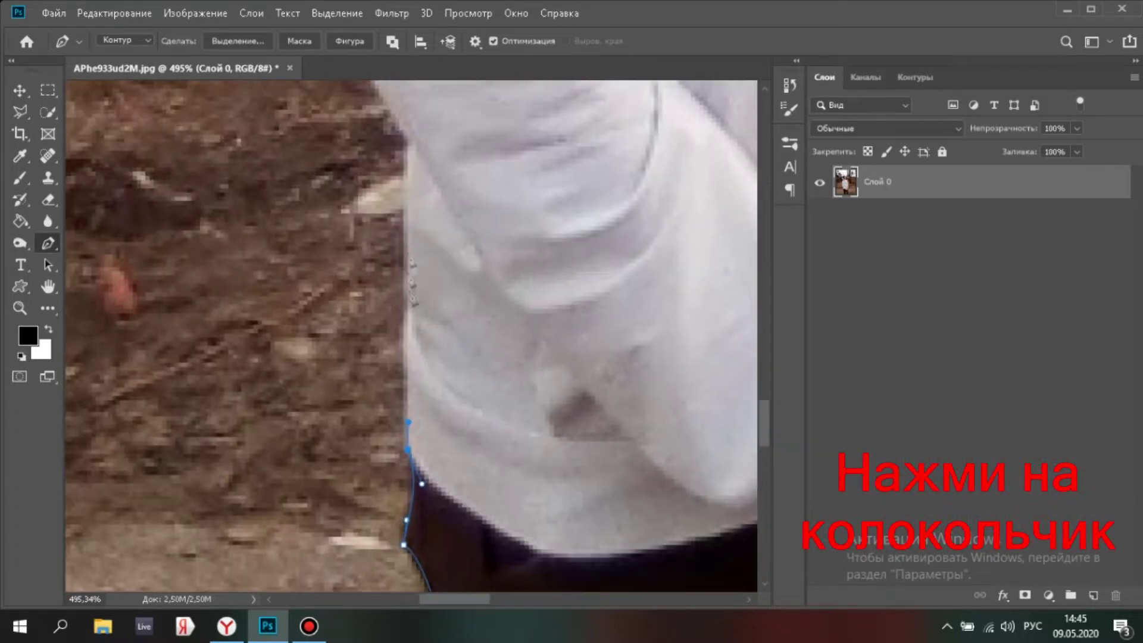
left_click_drag(416, 153, 502, 407)
left_click_drag(419, 262, 486, 441)
left_click(423, 248)
left_click_drag(432, 189, 472, 390)
left_click(417, 292)
- Extend the pen path up the outer edge of the image-left sleeve and over the shoulder toward the hood
left_click_drag(424, 214, 448, 403)
left_click(410, 286)
left_click_drag(441, 247, 449, 360)
left_click(411, 234)
left_click_drag(444, 178, 354, 393)
left_click(415, 308)
left_click_drag(463, 272, 488, 378)
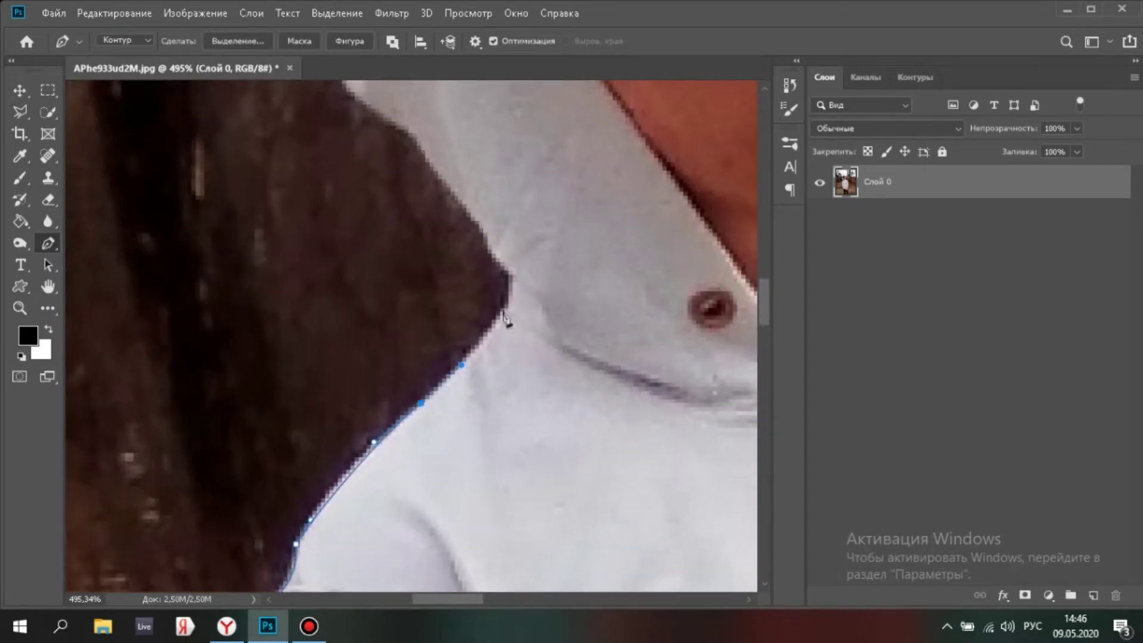
- Trace around the notch between shoulder and hood, undo a misplaced anchor, and carry the path up the hood's outer edge
left_click_drag(512, 296, 543, 328)
left_click(512, 317)
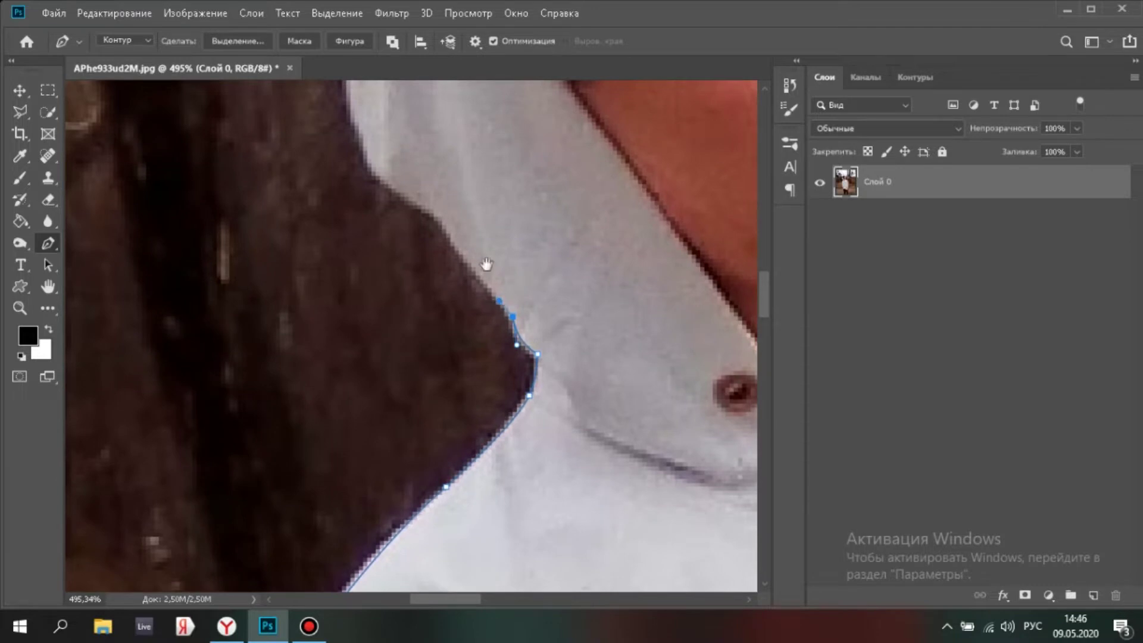
left_click_drag(486, 264, 427, 246)
key("ctrl+z")
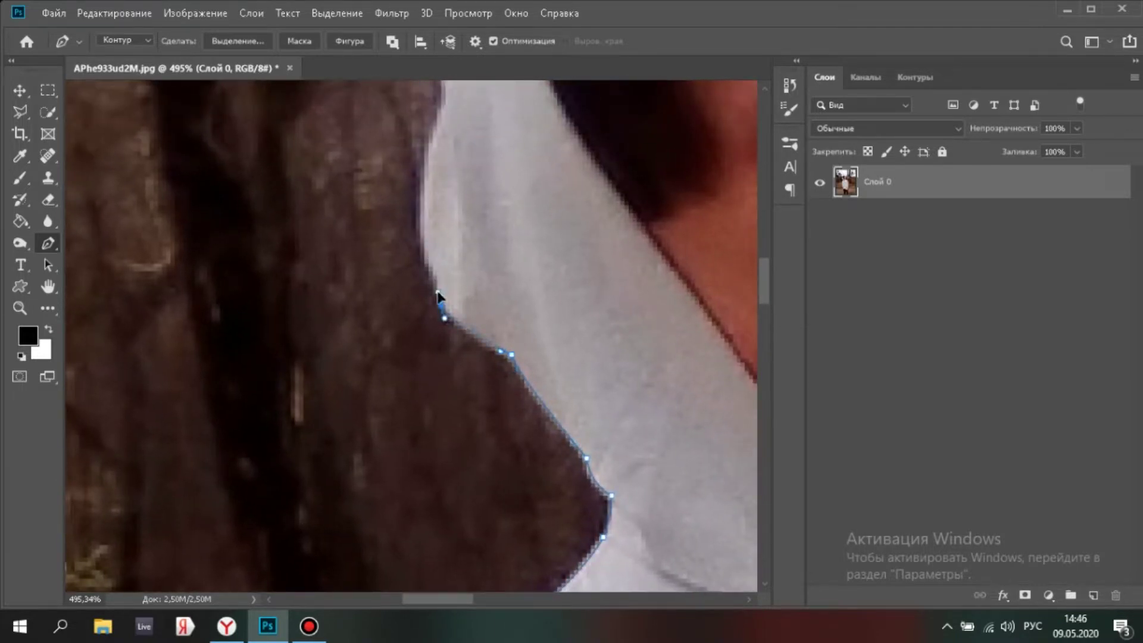
left_click_drag(469, 218, 462, 371)
left_click_drag(434, 259, 454, 382)
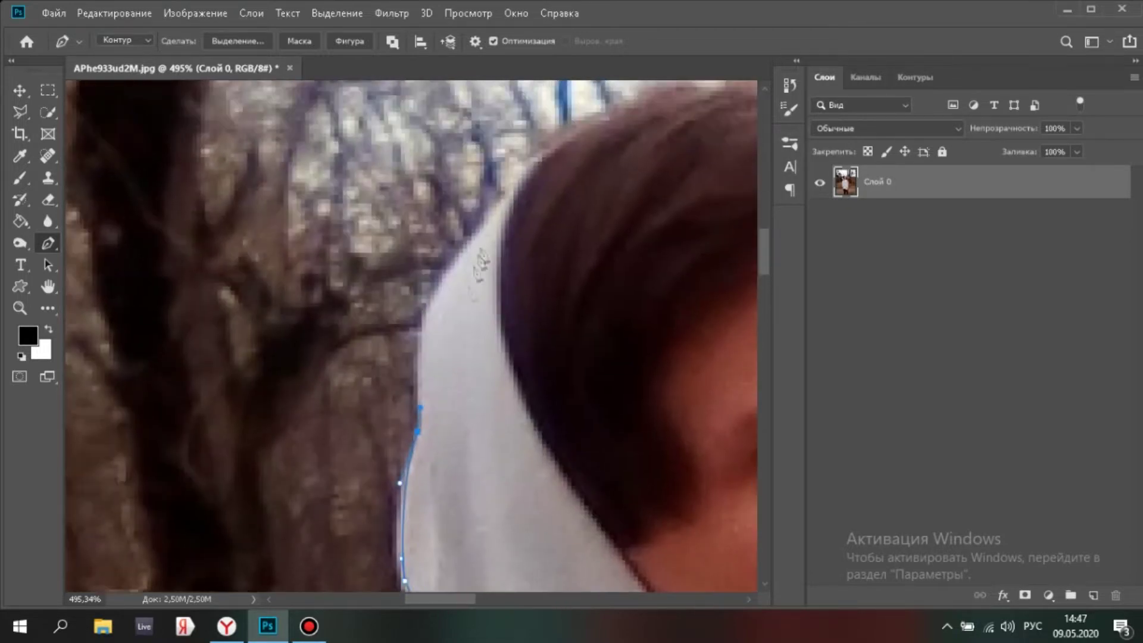
left_click_drag(425, 302, 424, 346)
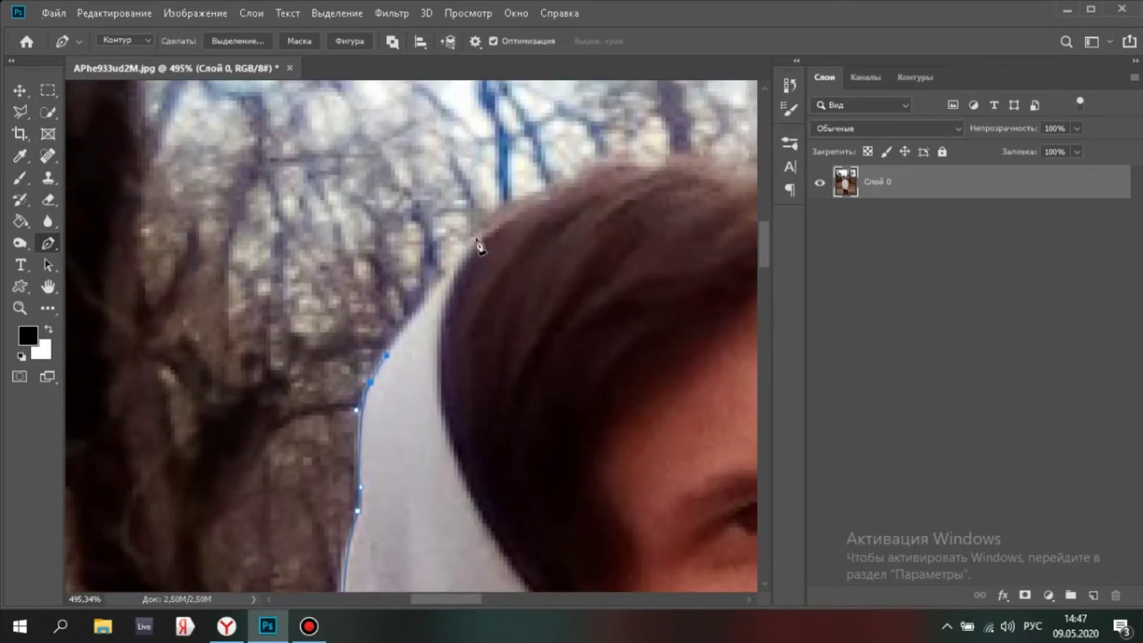
- Trace the path from the hood over the top of the hair and down to the hairline at the forehead
left_click(475, 241)
left_click_drag(508, 242, 382, 228)
left_click_drag(554, 241, 587, 268)
left_click_drag(574, 311, 419, 280)
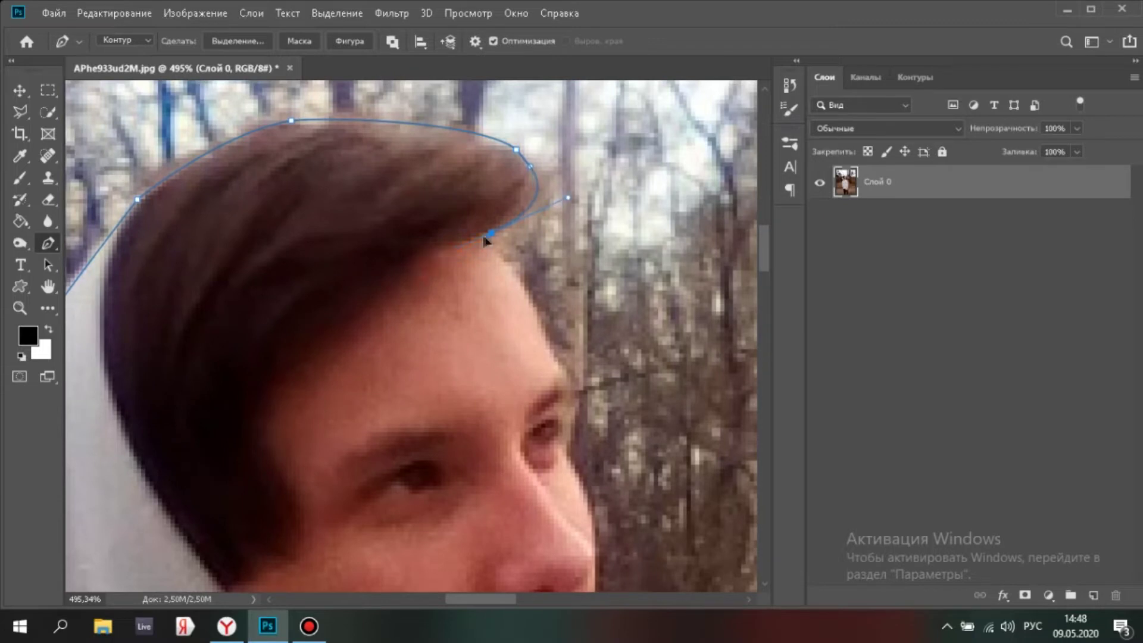
- Outline the face profile from the forehead past the eye and nose to the mouth
left_click_drag(510, 268, 448, 197)
left_click_drag(479, 258, 440, 216)
left_click(460, 241)
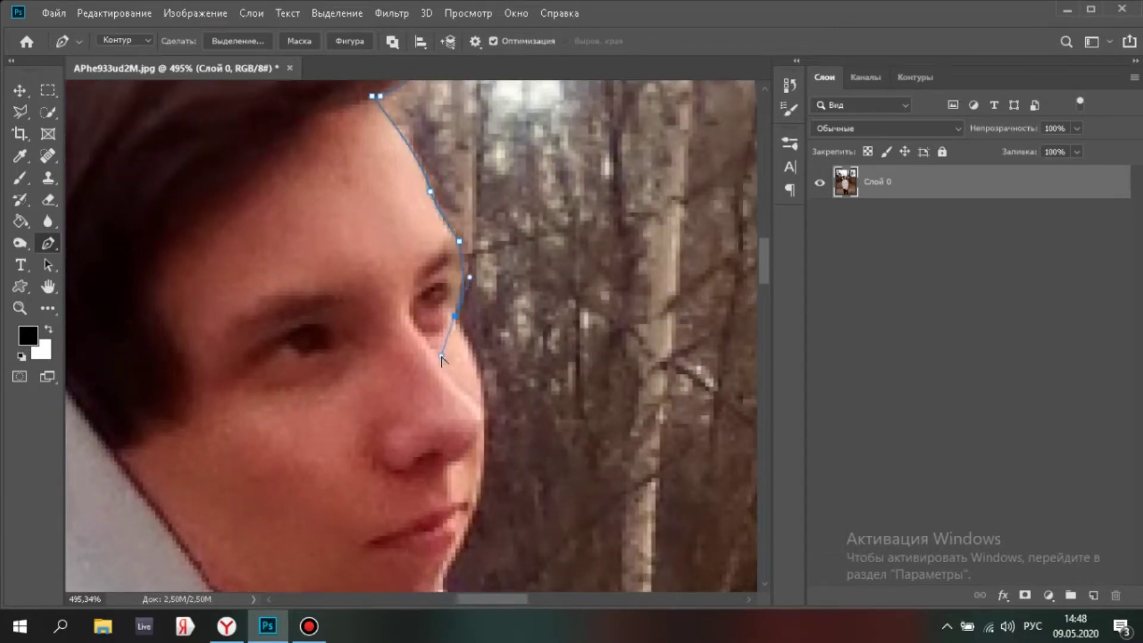
left_click_drag(462, 341, 412, 198)
left_click_drag(428, 345, 402, 451)
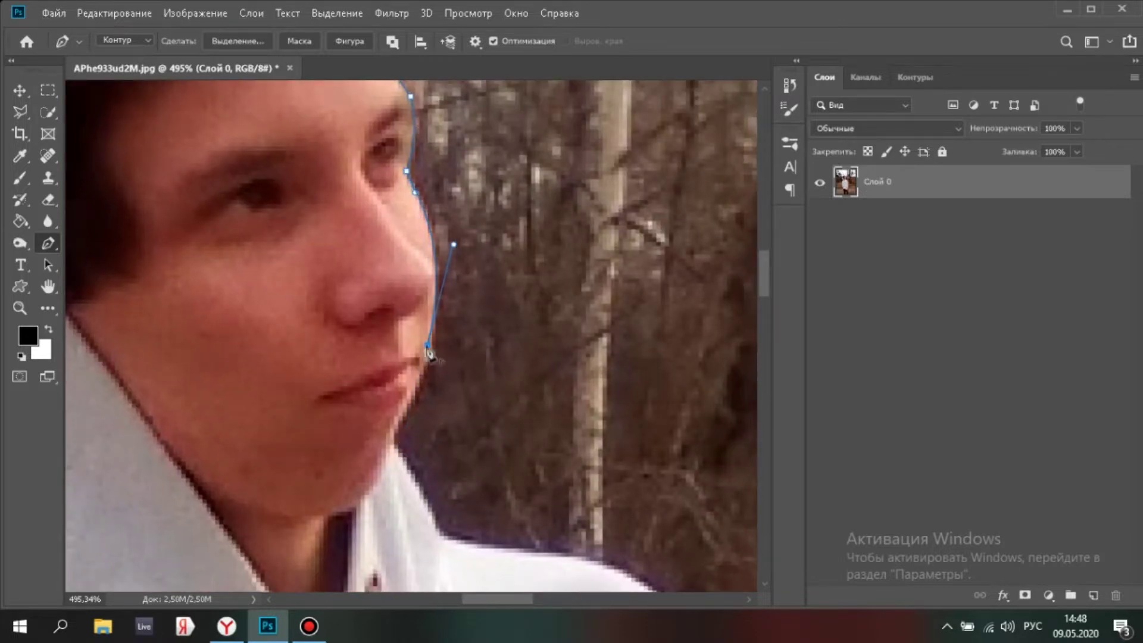
- Redo the anchor beside the mouth and extend the path past the chin to the base of the hood
left_click(427, 346, "alt")
key("ctrl+z")
left_click(420, 458)
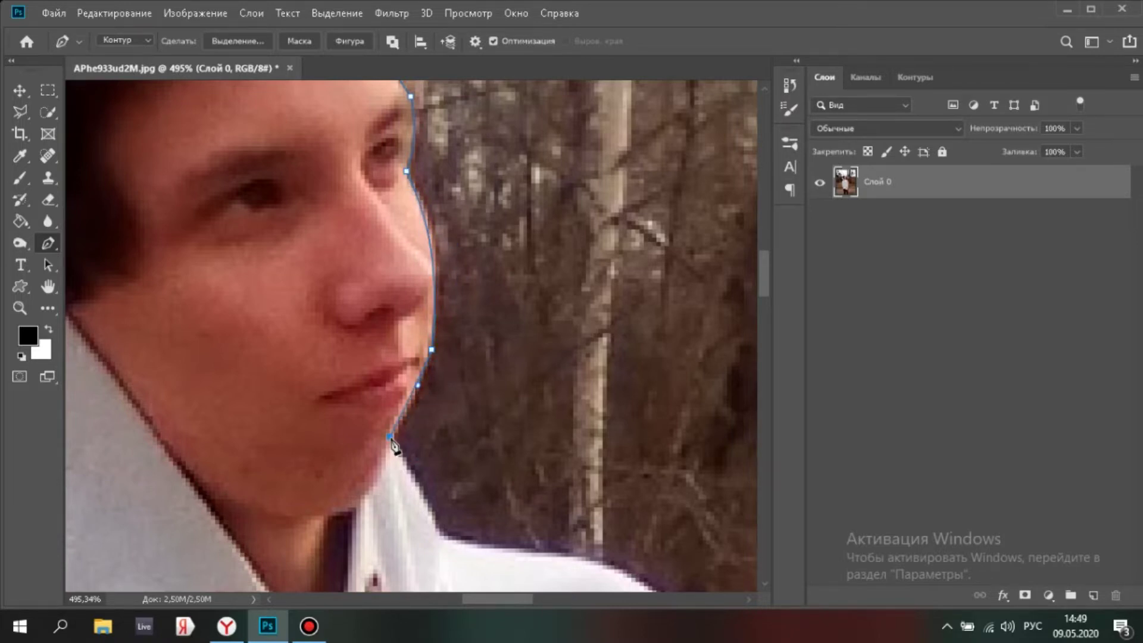
left_click_drag(422, 458, 381, 299)
mouse_move(394, 369)
left_mouse_down()
mouse_move(398, 400)
mouse_move(401, 380)
left_mouse_up()
- Trace the pen path along the image-right shoulder and around onto the upper sleeve
left_click_drag(487, 424, 387, 369)
left_click_drag(440, 342, 464, 351)
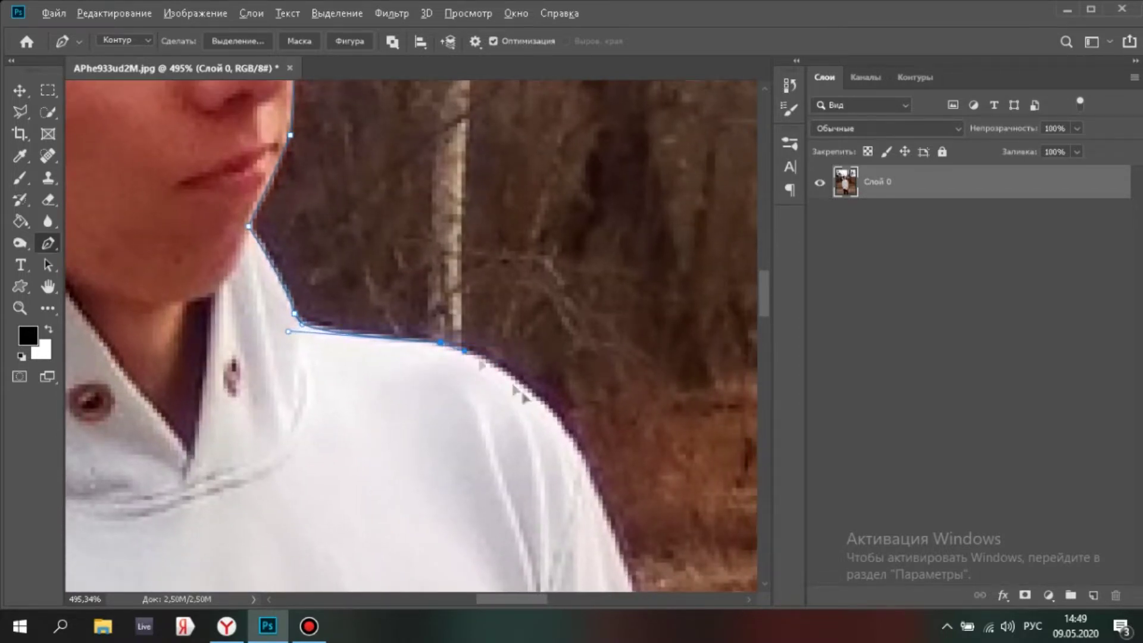
left_click_drag(517, 390, 418, 264)
left_click_drag(487, 345, 505, 391)
left_click_drag(531, 353, 442, 117)
left_click(480, 350)
- Continue the pen path down the outer edge of the image-right upper sleeve, following its folds
left_click_drag(518, 357, 459, 204)
left_click(485, 395)
left_click_drag(486, 396, 509, 559)
left_click_drag(495, 493, 491, 282)
left_click_drag(465, 428, 456, 223)
left_click(427, 332)
left_click_drag(464, 357, 453, 230)
left_click(440, 337)
- Outline the lower part of the image-right sleeve and its cuff down to the wrist
scroll(431, 381, "down", 2)
left_click_drag(428, 386, 433, 414)
left_click_drag(421, 474, 393, 538)
left_click_drag(419, 490, 410, 296)
left_click(408, 387)
left_click_drag(409, 388, 440, 326)
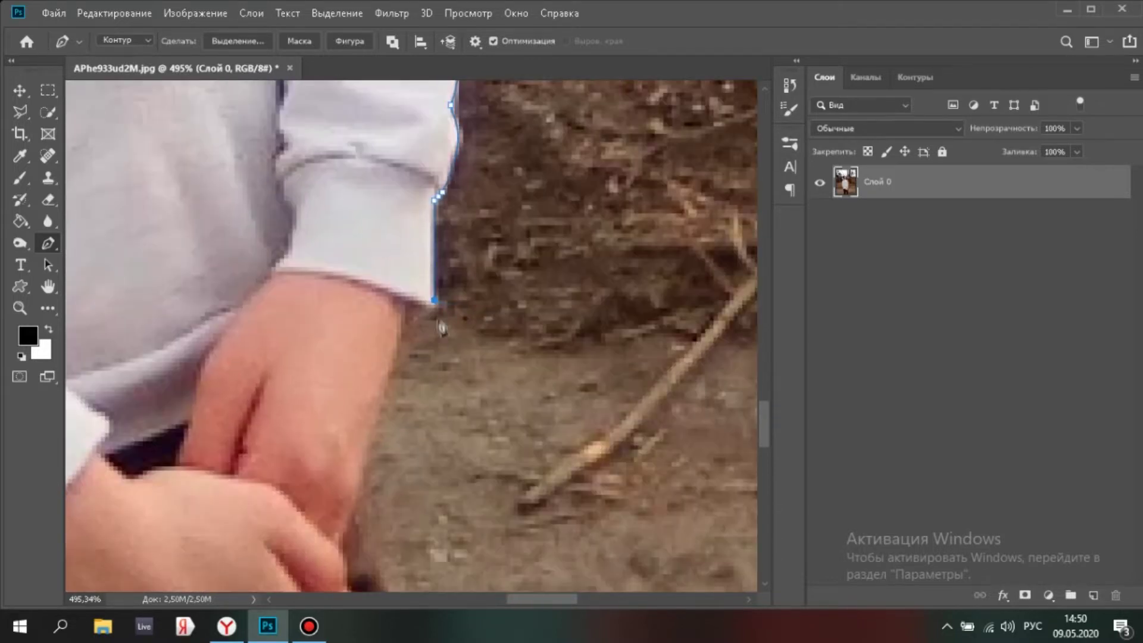
left_click(407, 328)
- Trace the path along the hand and down the upper thigh to the dark object beside the trousers
scroll(408, 334, "down", 3)
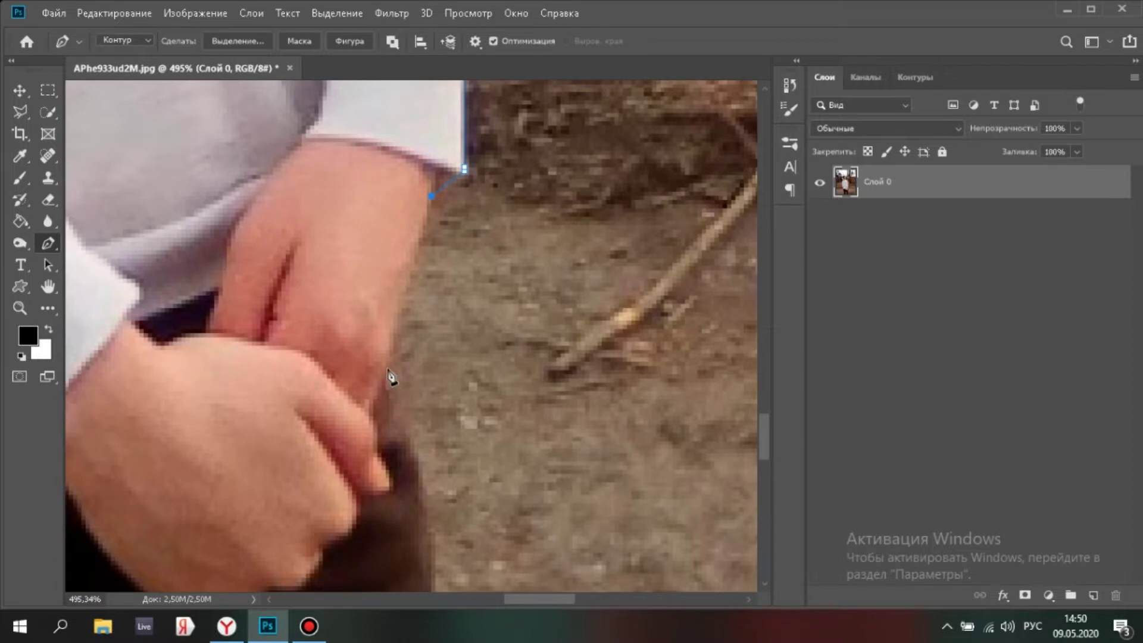
left_click_drag(388, 372, 392, 418)
left_click(391, 388)
scroll(411, 334, "down", 5)
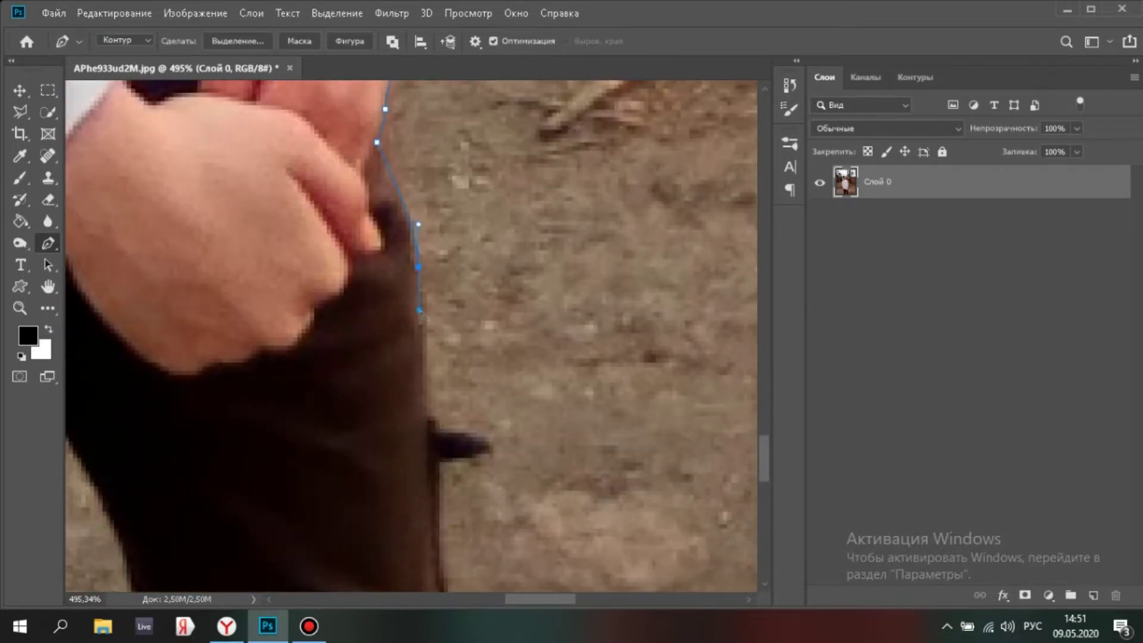
scroll(423, 310, "down", 2)
left_click(416, 319)
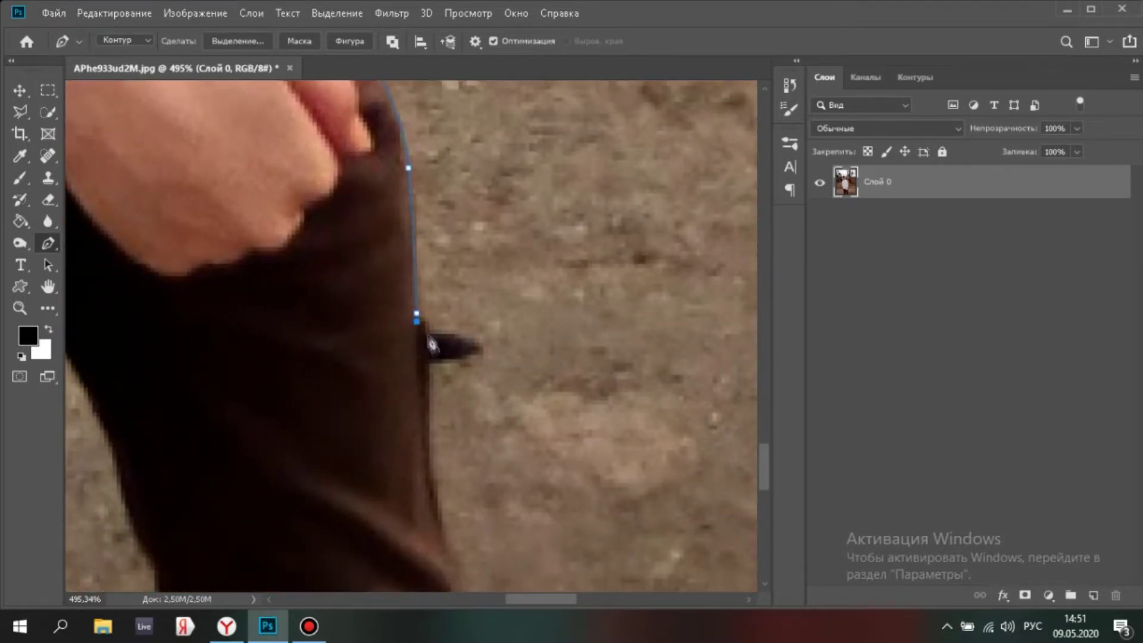
- Cut across the dark object at the trouser edge and continue the path down the thigh to the knee
left_click_drag(429, 359, 480, 301)
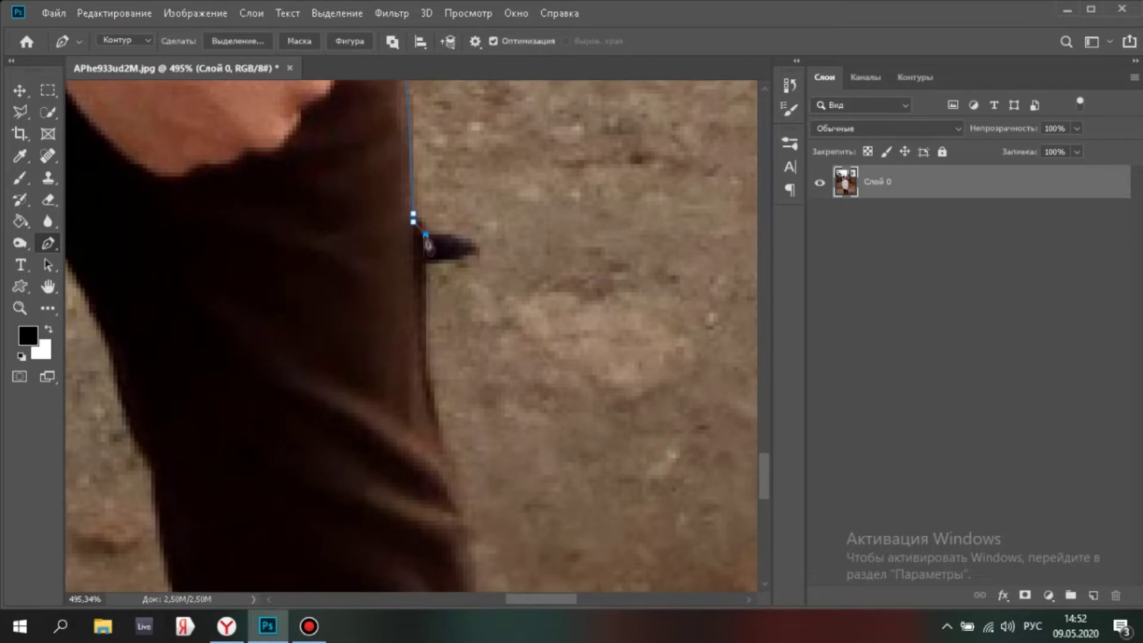
scroll(434, 354, "down", 3)
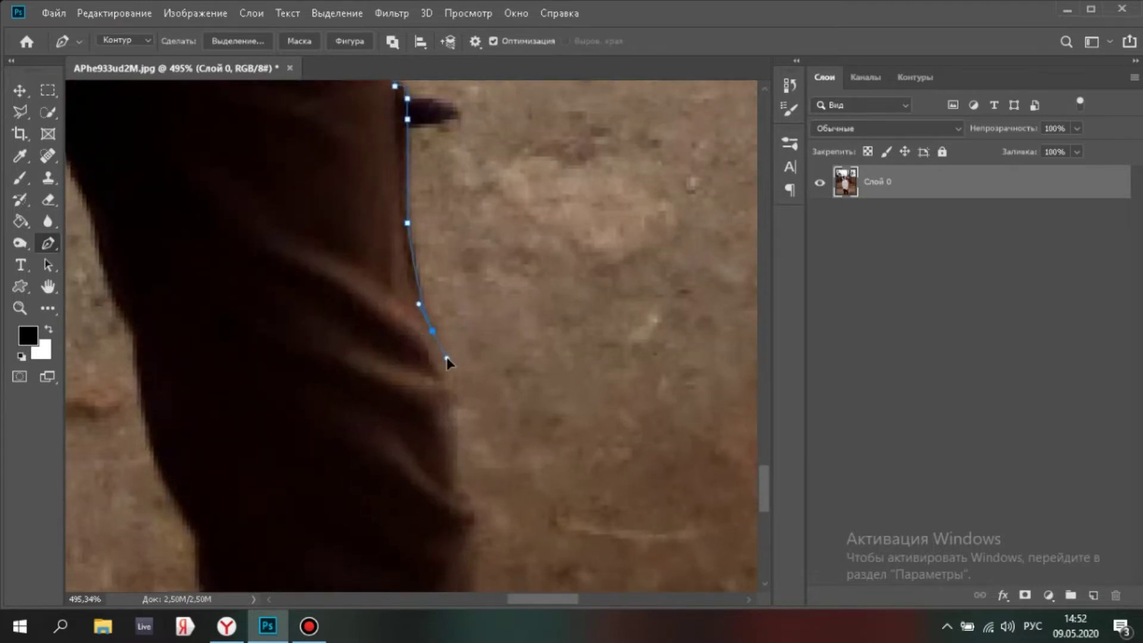
left_click_drag(444, 360, 422, 263)
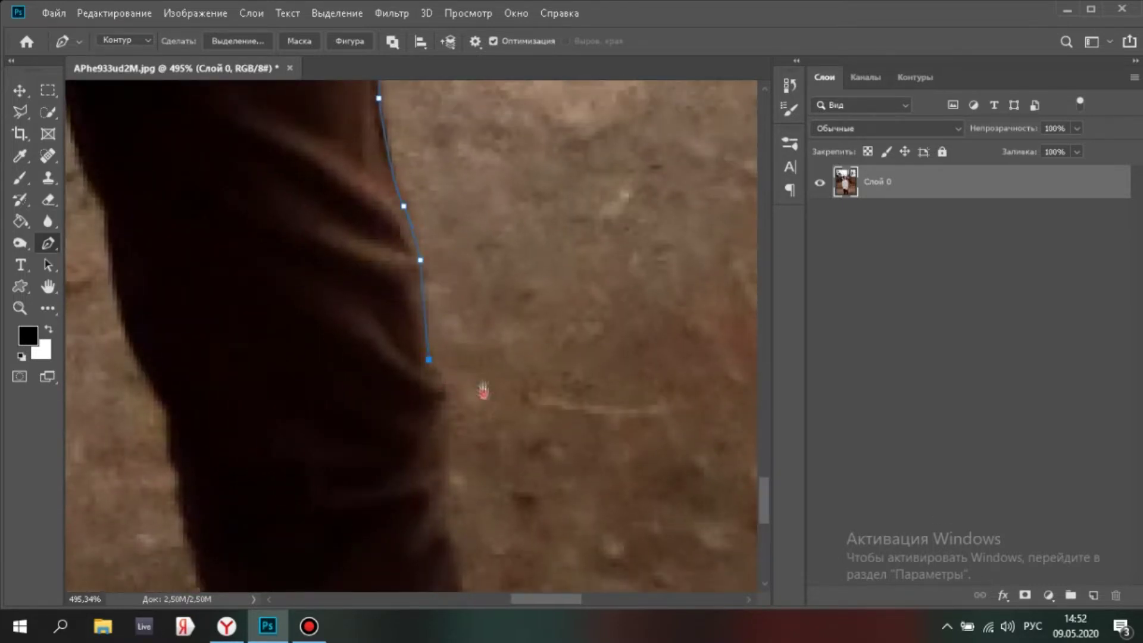
left_click_drag(483, 390, 478, 300)
left_click_drag(481, 378, 480, 293)
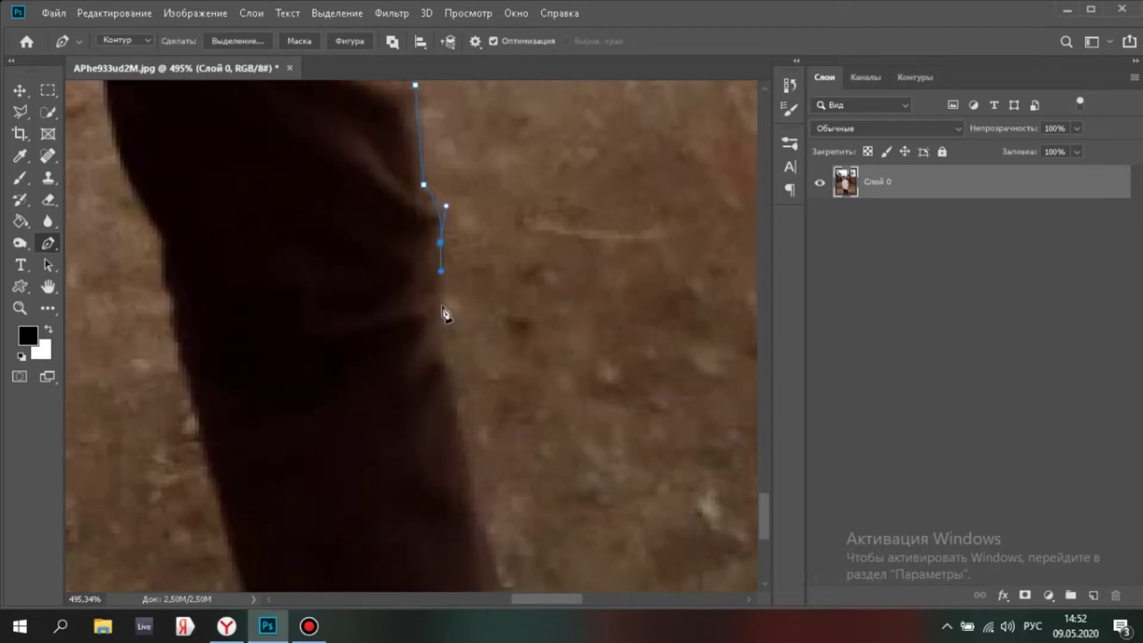
- Trace the outer edge of the image-right trouser leg from the knee to just below the photo's bottom edge
left_click(441, 308)
left_click_drag(448, 364, 447, 327)
left_click(445, 320)
left_click_drag(480, 440, 466, 390)
left_click_drag(508, 519, 500, 466)
left_click(499, 467)
- Bring the path beneath the image-right leg and start it up the leg's inner edge
left_click(337, 534)
left_click_drag(235, 460, 422, 500)
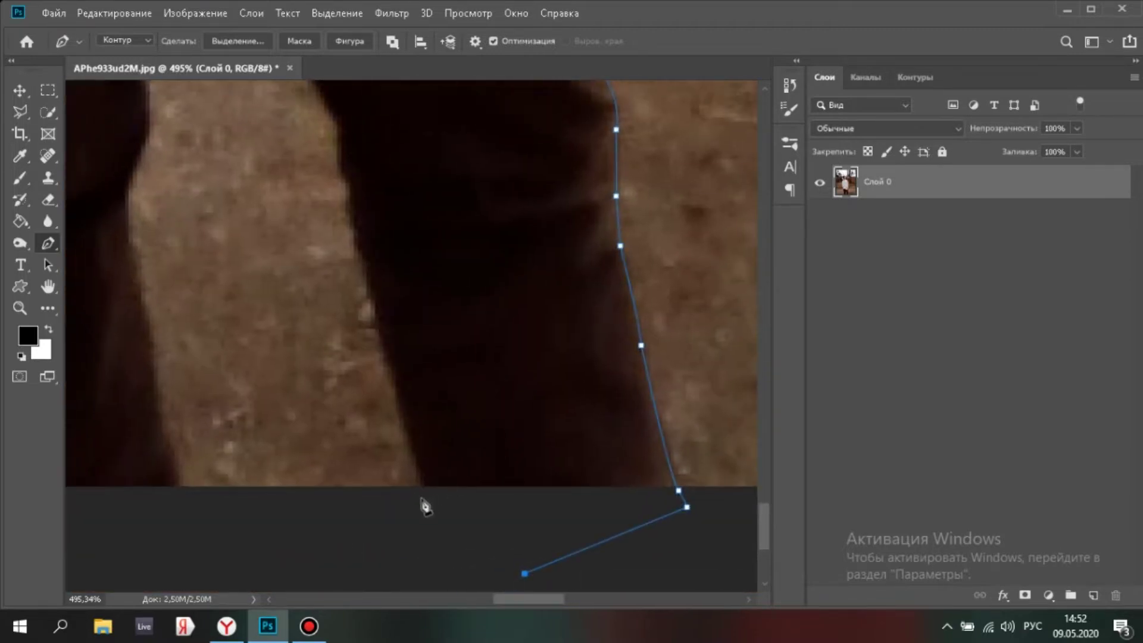
left_click(424, 483)
left_click_drag(400, 330, 407, 296)
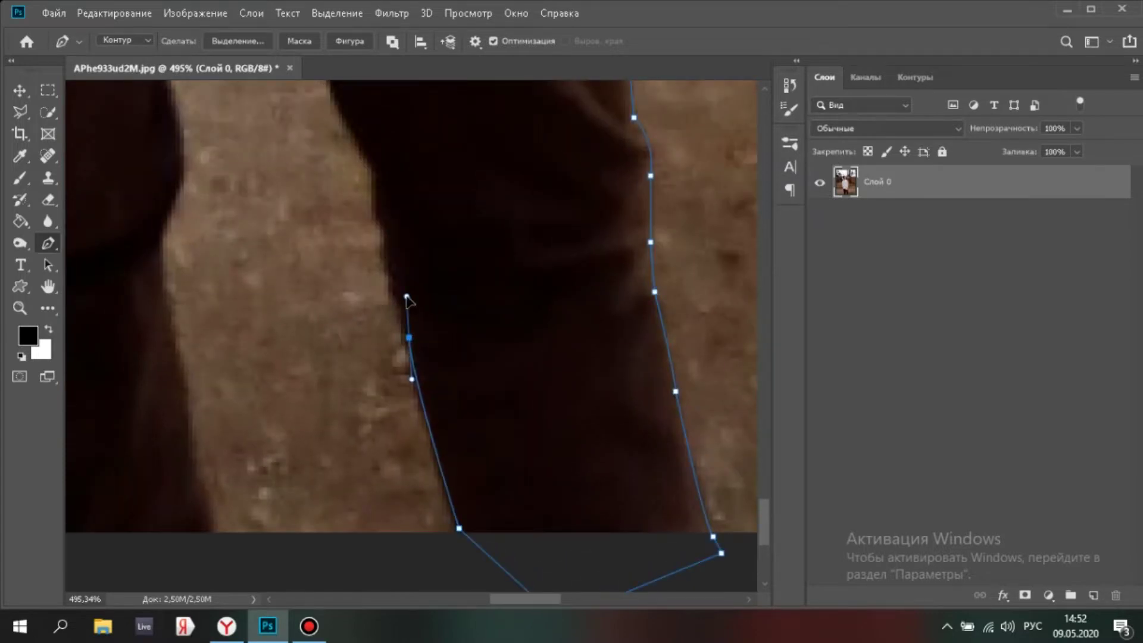
left_click_drag(388, 229, 371, 158)
- Trace the inner thigh up to the crotch, undo a misplaced anchor, and turn the path down onto the other leg
left_click_drag(414, 154, 489, 405)
left_click_drag(387, 215, 490, 318)
left_click_drag(406, 233, 497, 296)
key("ctrl+z")
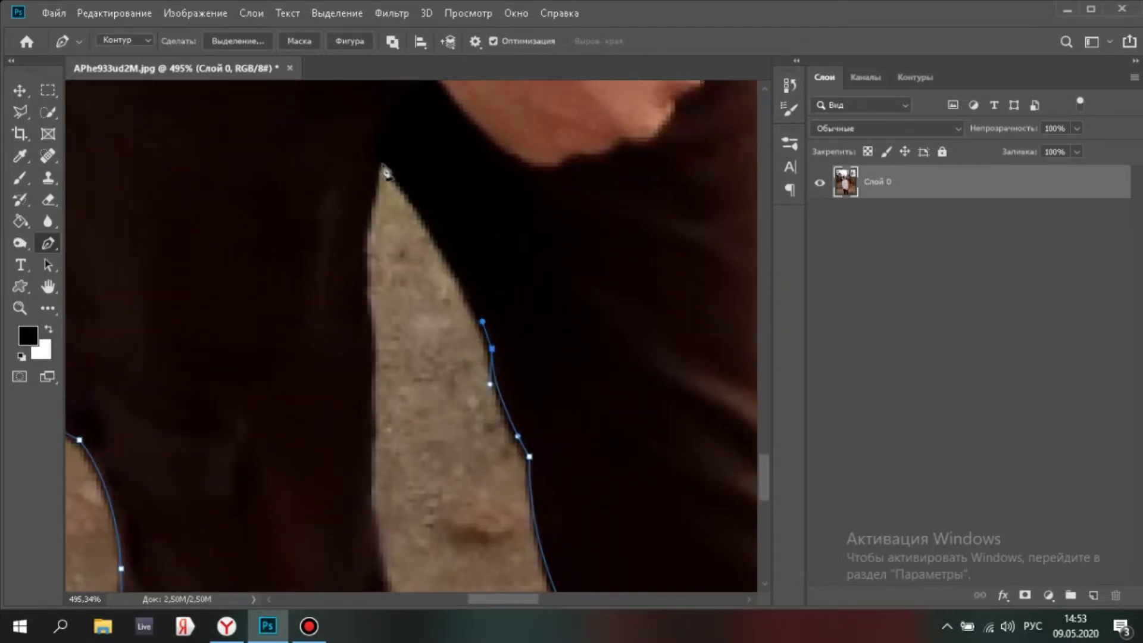
mouse_move(393, 133)
left_mouse_down()
mouse_move(360, 128)
mouse_move(392, 153)
left_mouse_up()
left_click(377, 216)
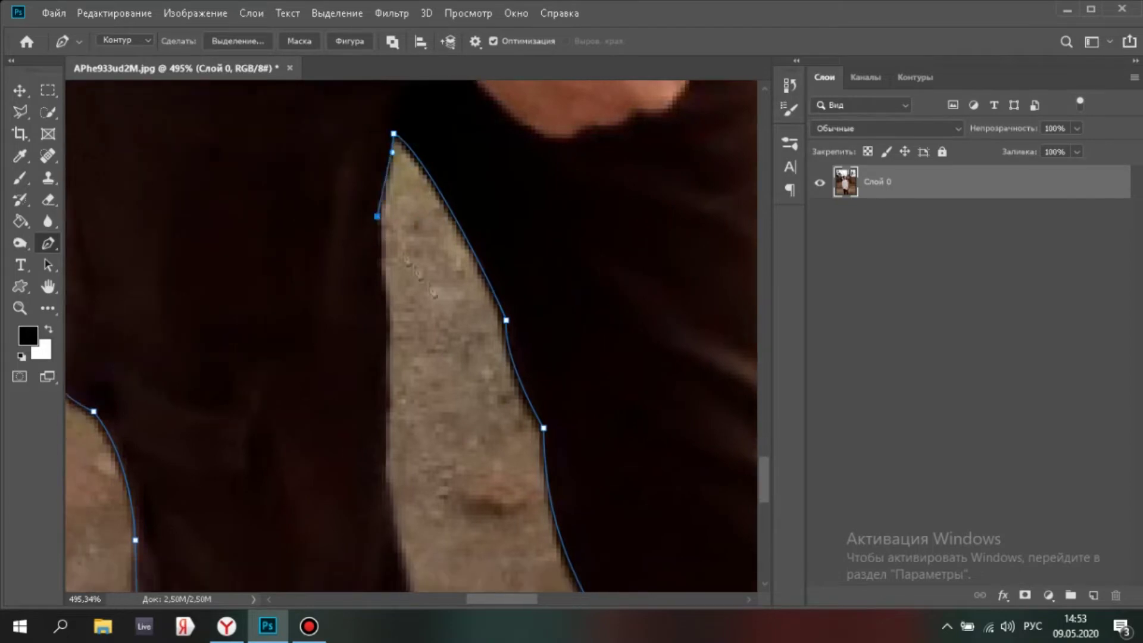
- Trace the inner edge of the image-left leg from the crotch down to below the knee
left_click_drag(390, 292, 391, 250)
left_click_drag(381, 433, 361, 324)
left_click(387, 350)
left_click_drag(399, 437, 391, 470)
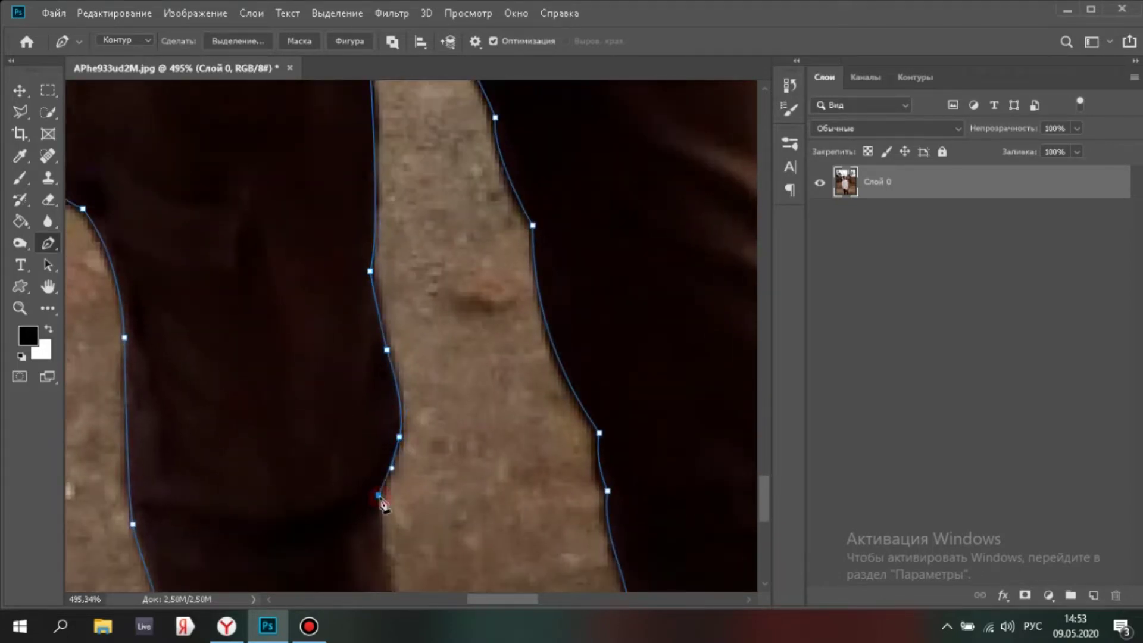
left_click(379, 496)
- Outline the inner lower part of the image-left leg to the photo's bottom edge and close the path at its starting point
left_click_drag(391, 562, 385, 304)
left_click(377, 295)
left_click(402, 408)
left_click_drag(412, 483, 429, 351)
left_click(409, 402)
left_click(407, 380)
left_click_drag(416, 435, 411, 447)
left_click_drag(287, 480, 286, 483)
left_click(182, 435)
- Convert the closed path around the person into a selection
scroll(248, 324, "down", 12)
left_click(237, 41)
left_click(674, 151)
- Try masking the photo layer with the selection, inspect the cutout, and undo the mask
left_click(1025, 594)
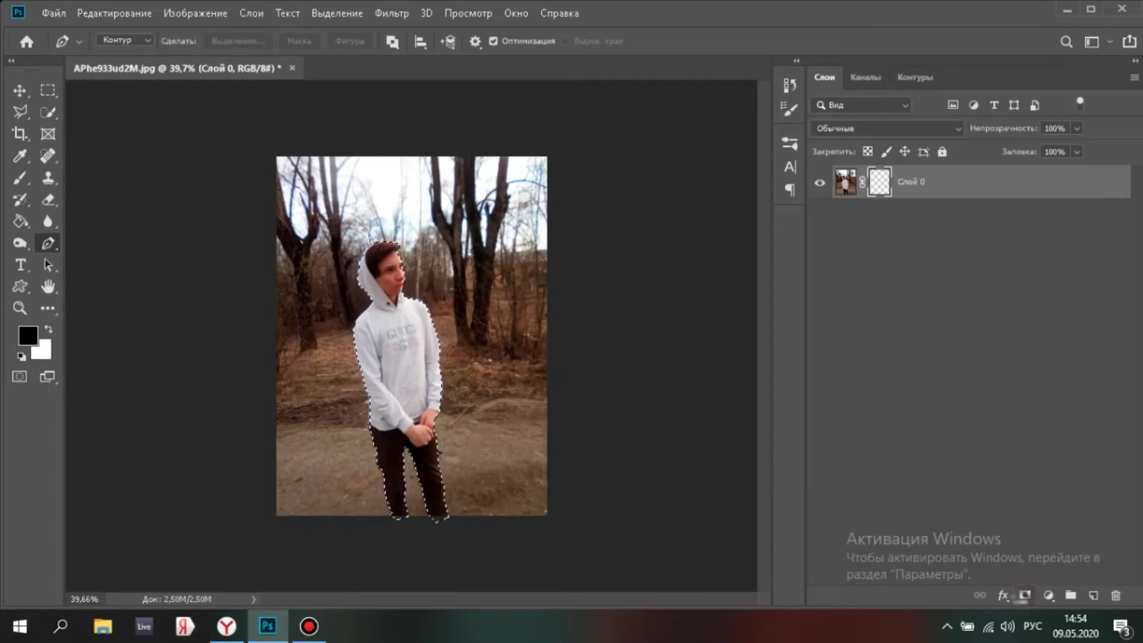
scroll(381, 398, "up", 5)
scroll(380, 392, "up", 2)
scroll(383, 393, "down", 5)
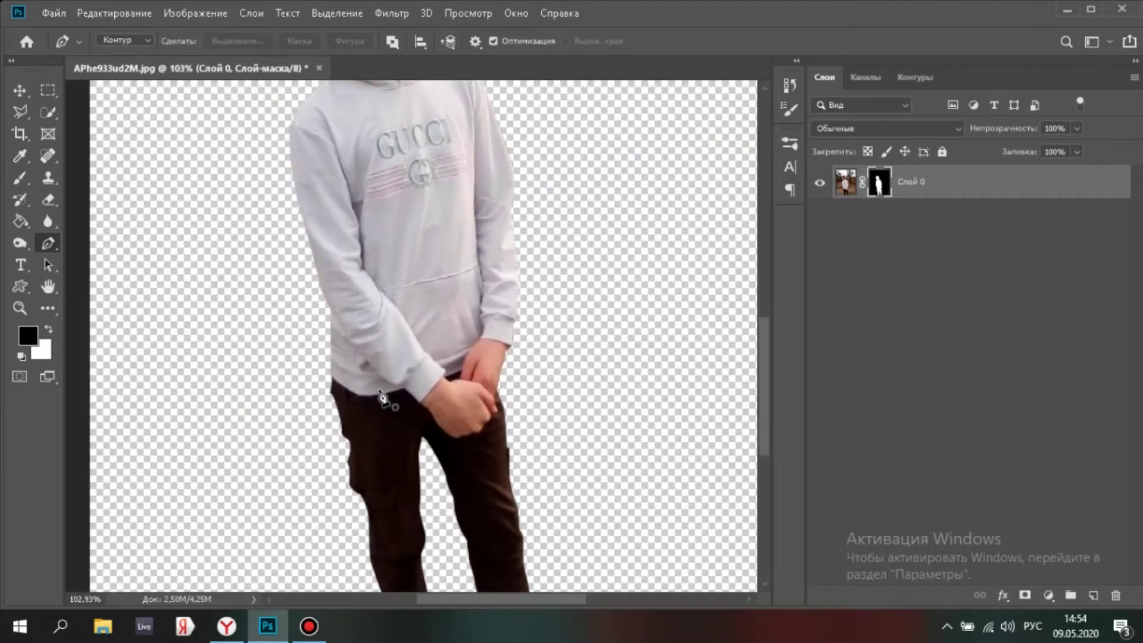
scroll(383, 391, "up", 3)
key("ctrl+z")
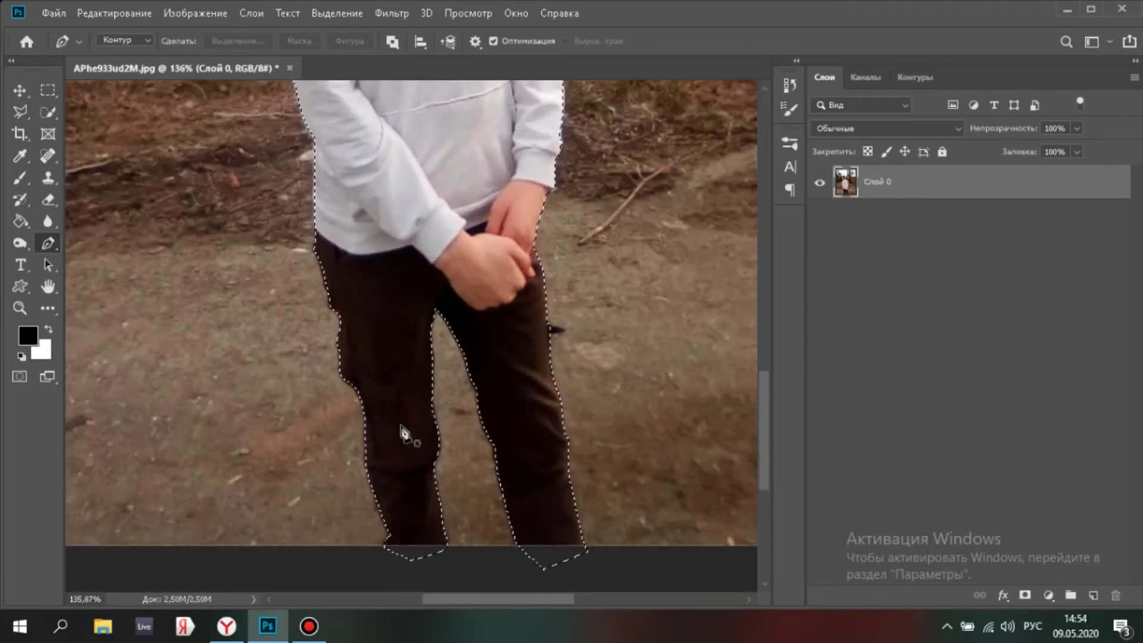
- Mask the photo layer with the person's selection and set up the Brush tool at 18 px
left_click(1025, 595)
scroll(376, 431, "up", 3)
left_click(21, 178)
left_click(125, 42)
left_click_drag(113, 96, 108, 95)
left_click(124, 41)
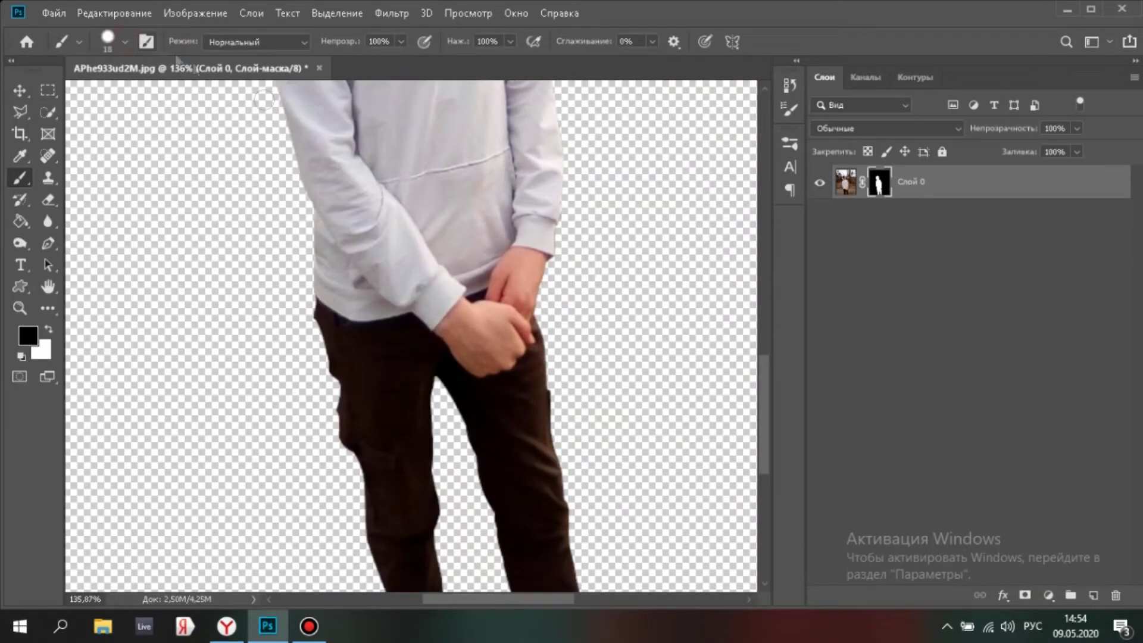
- Touch up the mask near the bottom of the image-left trouser leg and reduce the brush size to 9 px
scroll(369, 316, "up", 3)
scroll(470, 485, "down", 4)
scroll(420, 440, "up", 3)
left_click_drag(408, 445, 415, 436)
key("bracketleft")
key("bracketleft")
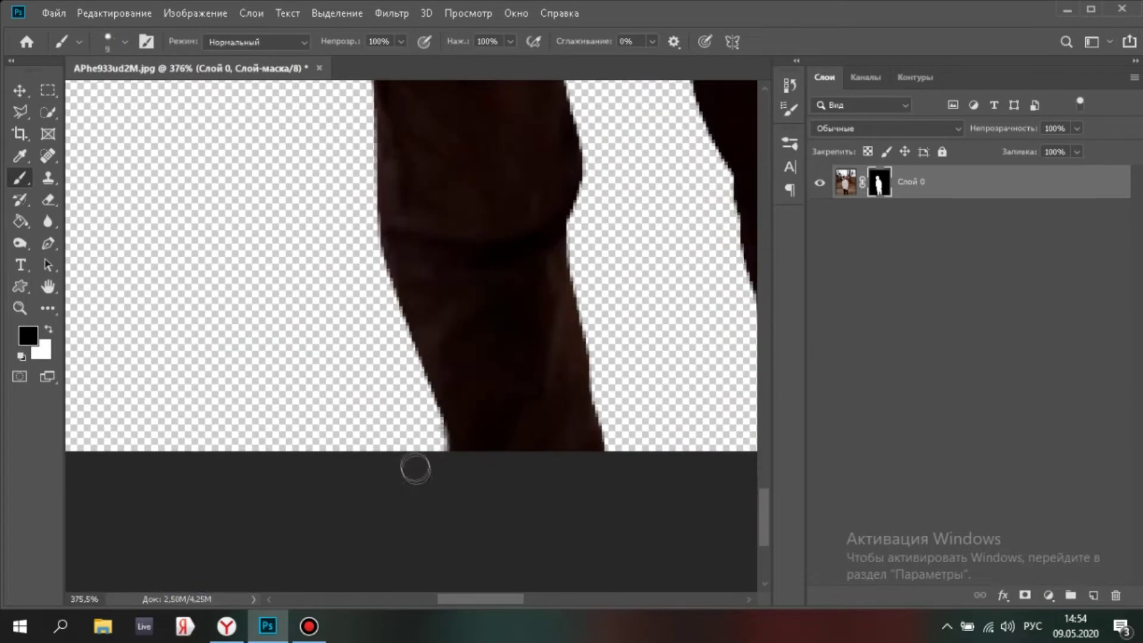
- Set the brush hardness to 87% for refining the mask along the trouser and hoodie edges
scroll(370, 320, "up", 3)
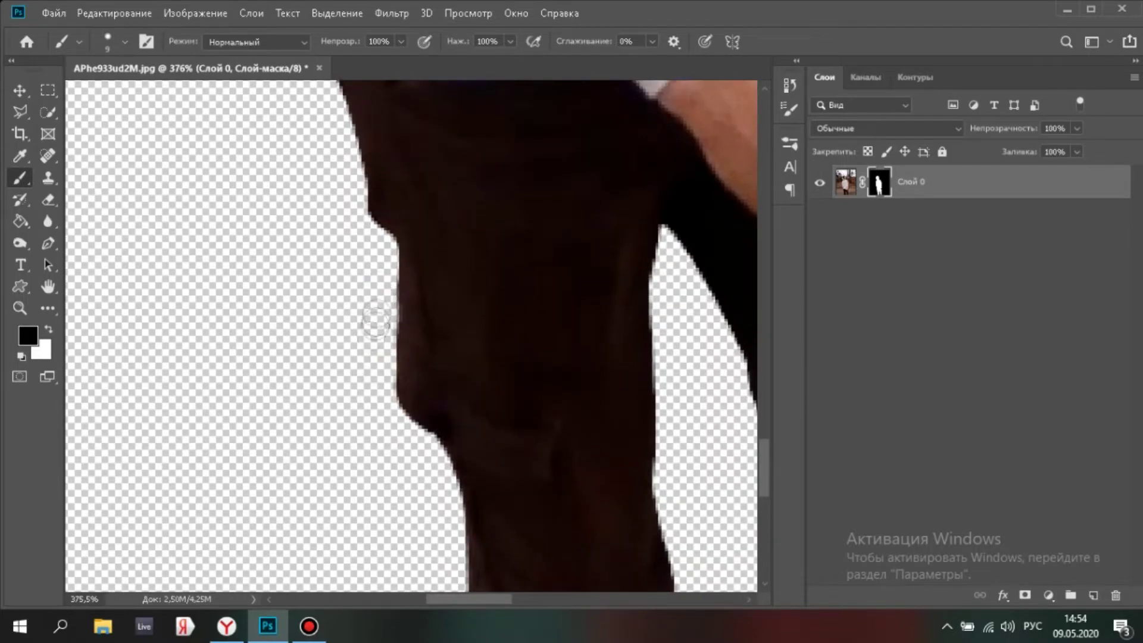
scroll(358, 296, "up", 3)
left_click(125, 41)
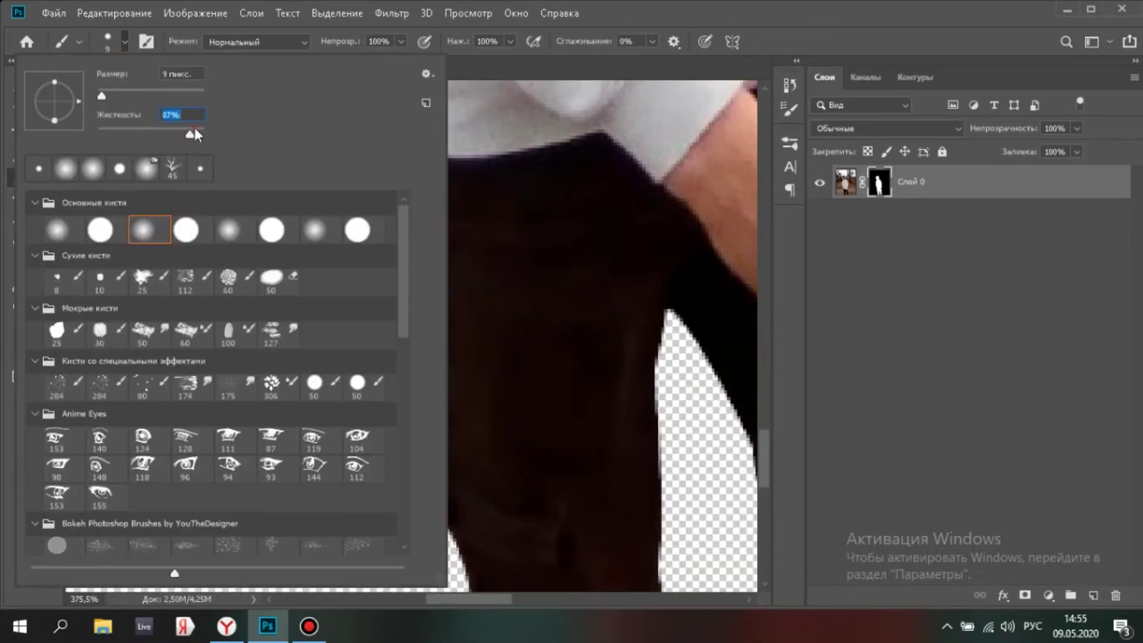
left_click(357, 286)
scroll(351, 271, "up", 3)
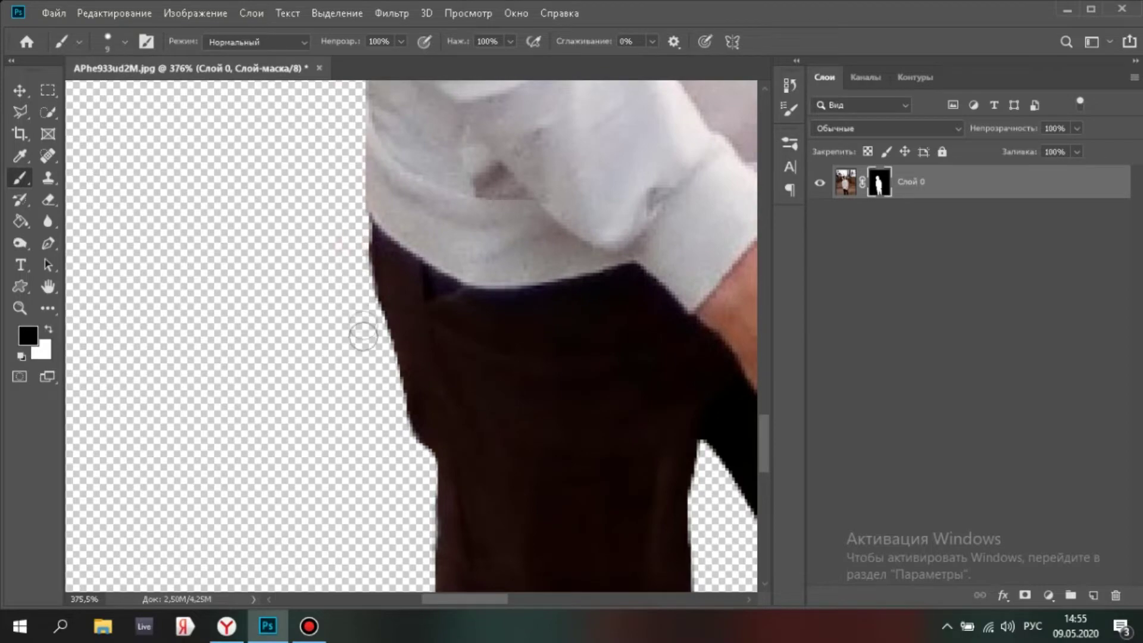
- Touch up the mask around the hair and forehead, alternating between revealing and hiding with the brush
scroll(363, 337, "up", 10)
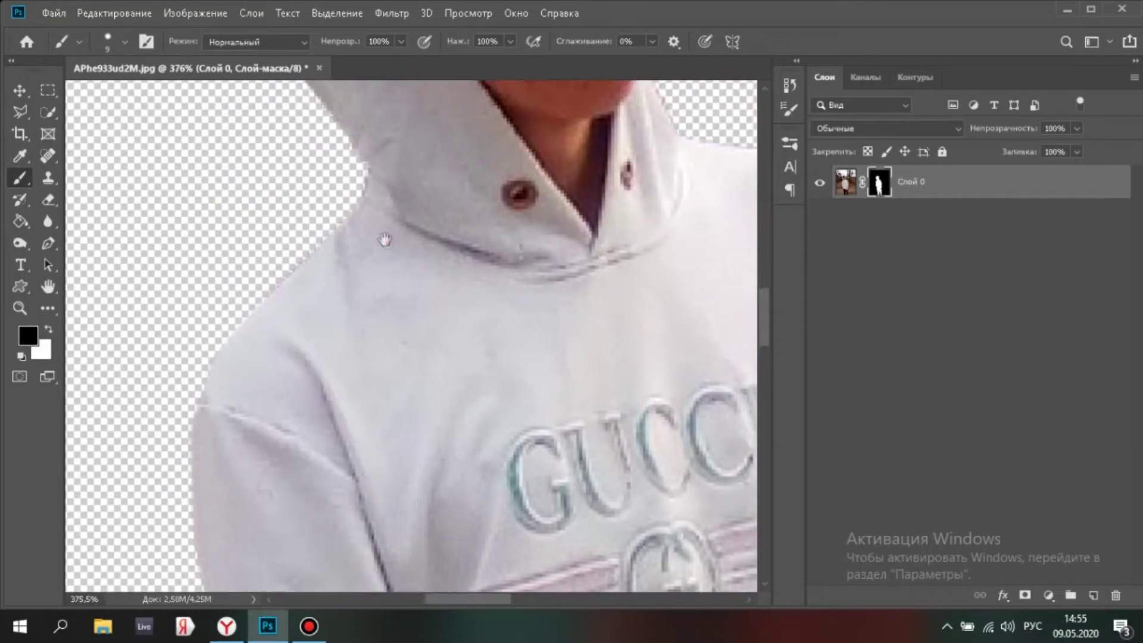
scroll(357, 292, "up", 3)
scroll(325, 327, "up", 6)
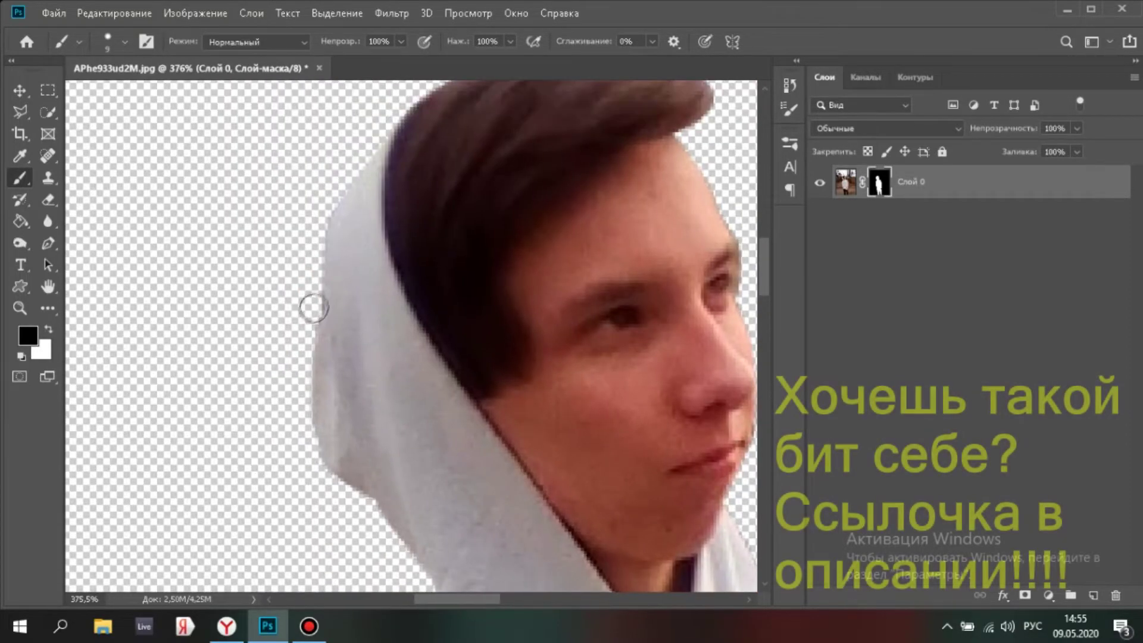
scroll(314, 268, "up", 2)
scroll(447, 280, "right", 4)
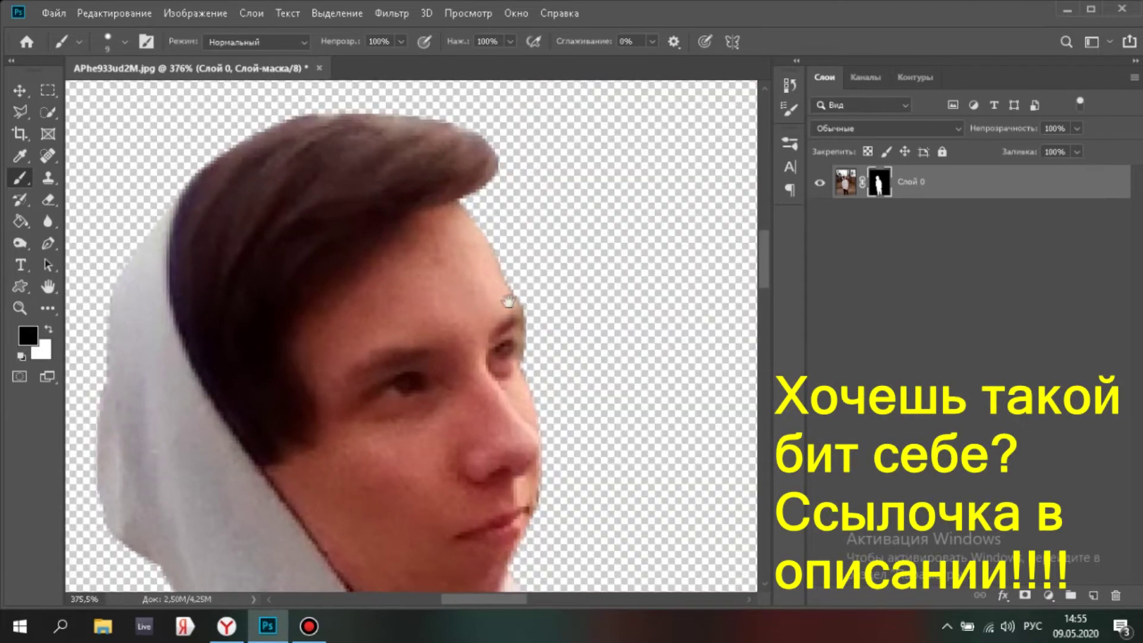
scroll(509, 302, "up", 2)
key("x")
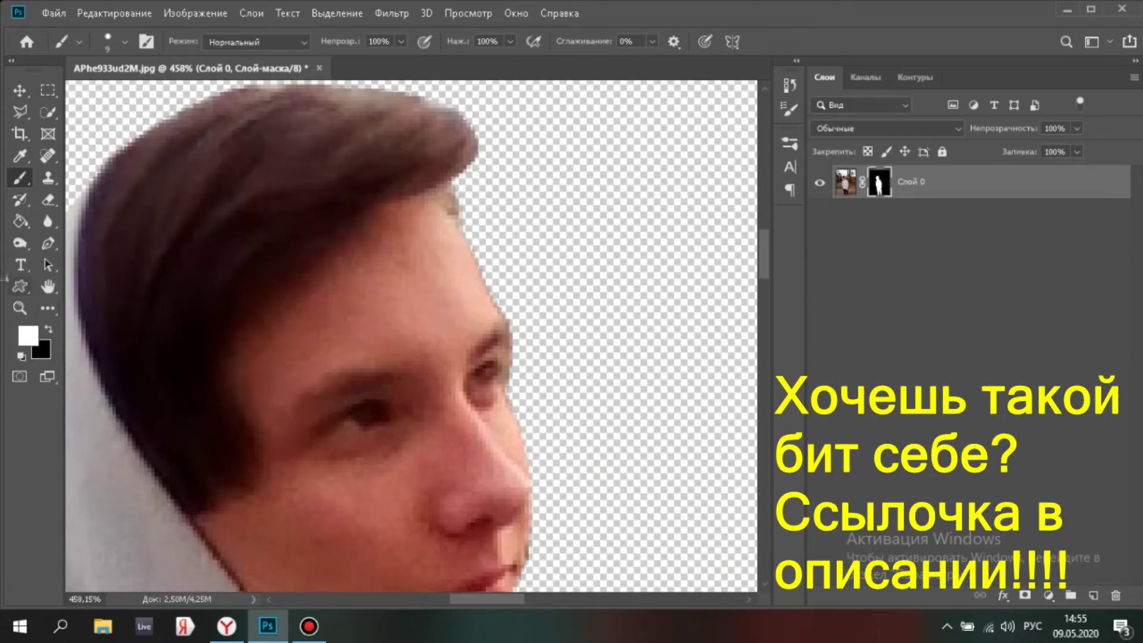
key("x")
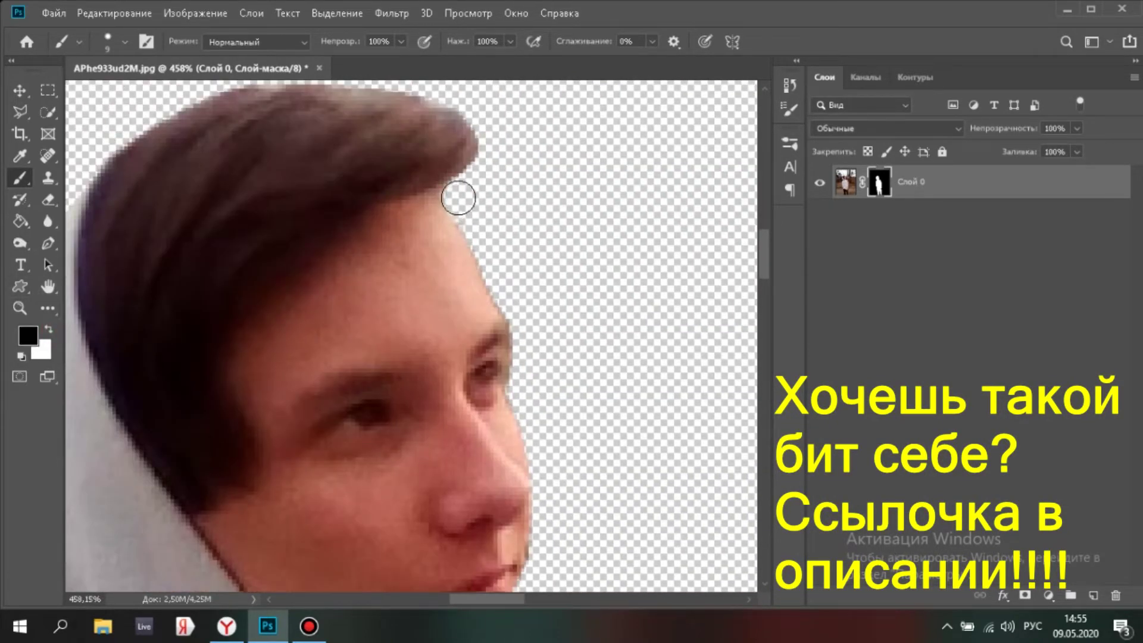
scroll(520, 265, "up", 2)
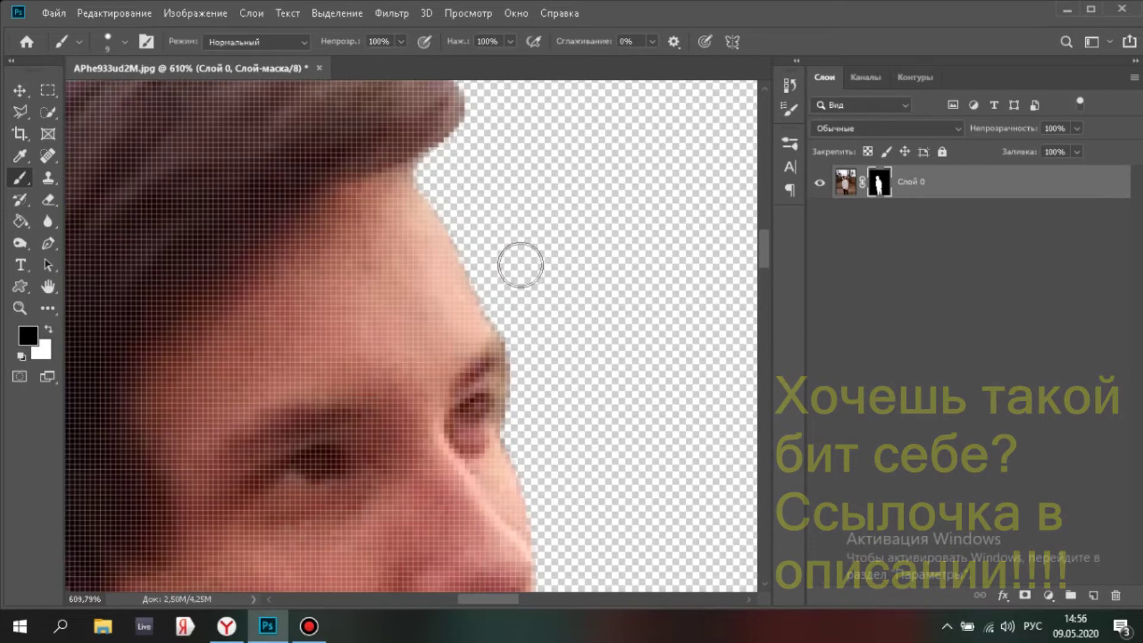
- Refine the mask edge along the face profile, chin, hood and the image-right shoulder
scroll(521, 265, "down", 2)
left_click_drag(506, 316, 528, 247)
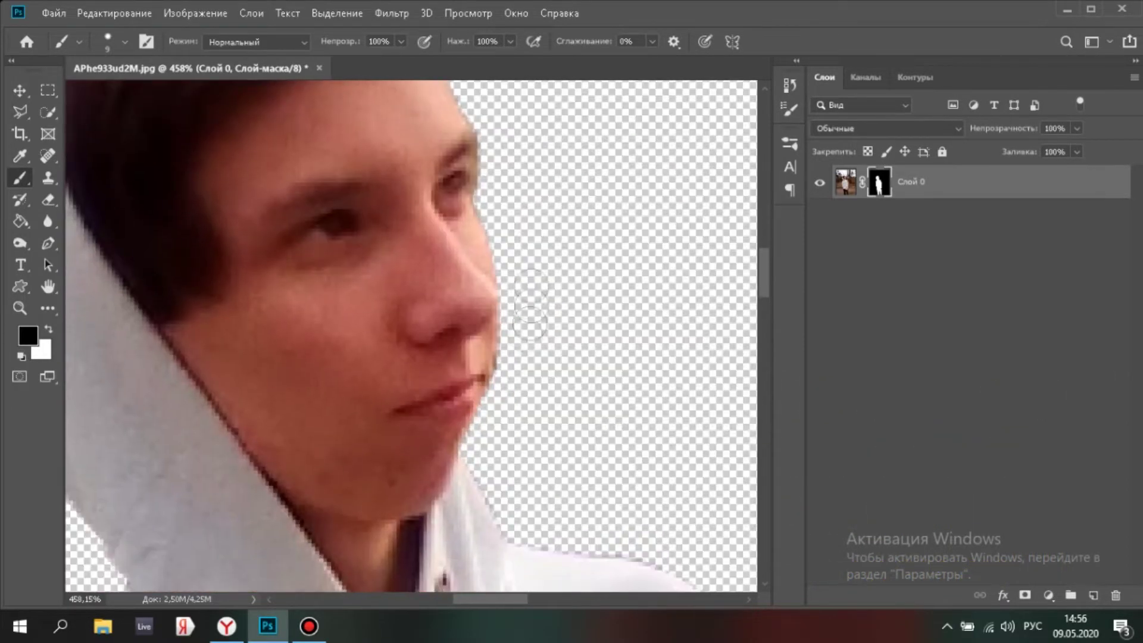
left_click_drag(521, 372, 501, 215)
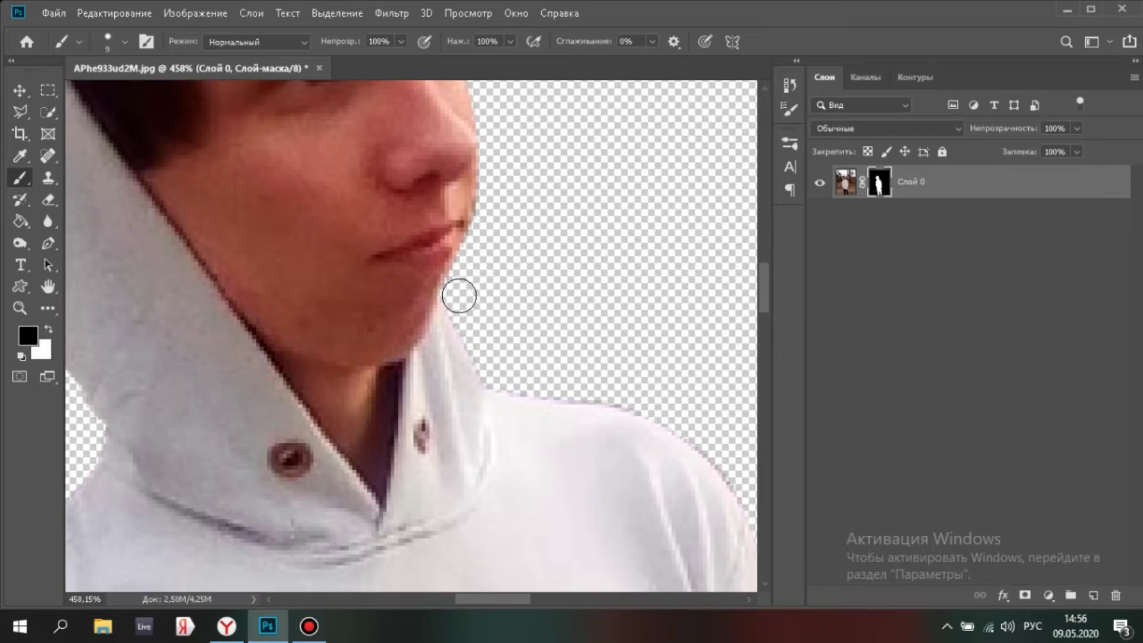
left_click_drag(536, 307, 421, 187)
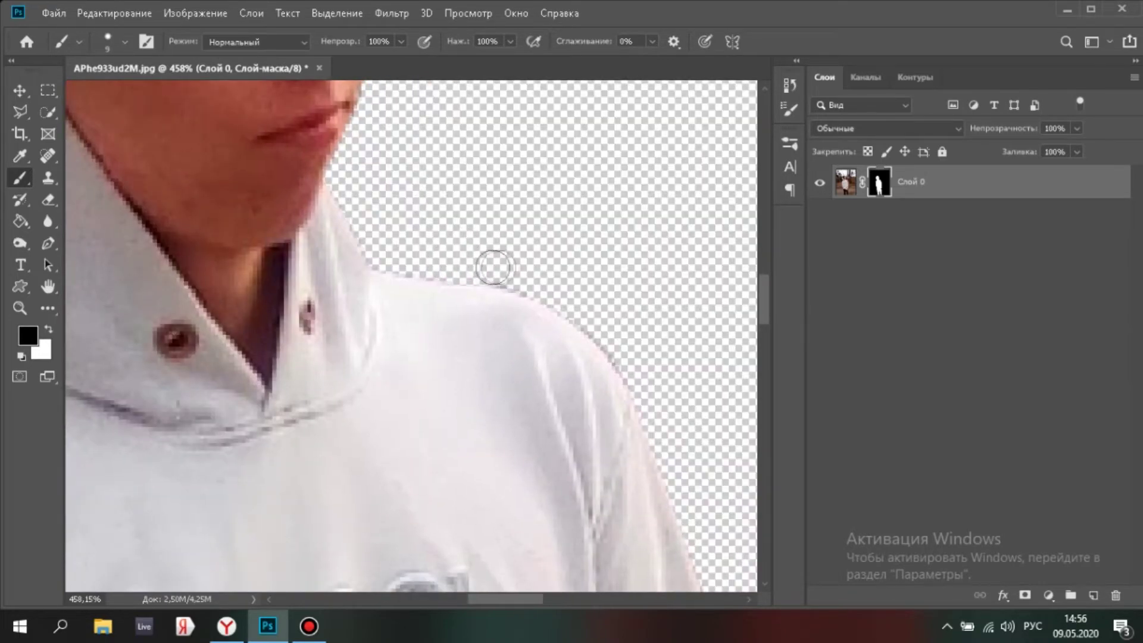
left_click_drag(489, 268, 429, 225)
left_click_drag(542, 280, 455, 199)
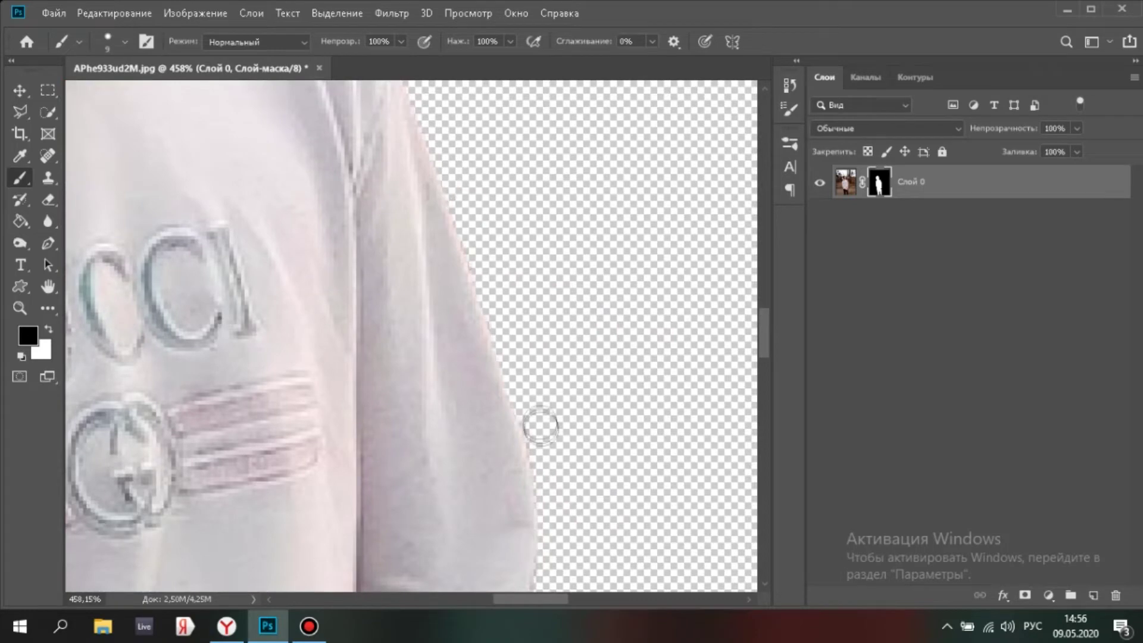
- Refine the mask edge down the image-right sleeve, the cuff and the hand
left_click_drag(536, 414, 559, 319)
left_click_drag(548, 438, 532, 202)
left_click_drag(526, 375, 566, 192)
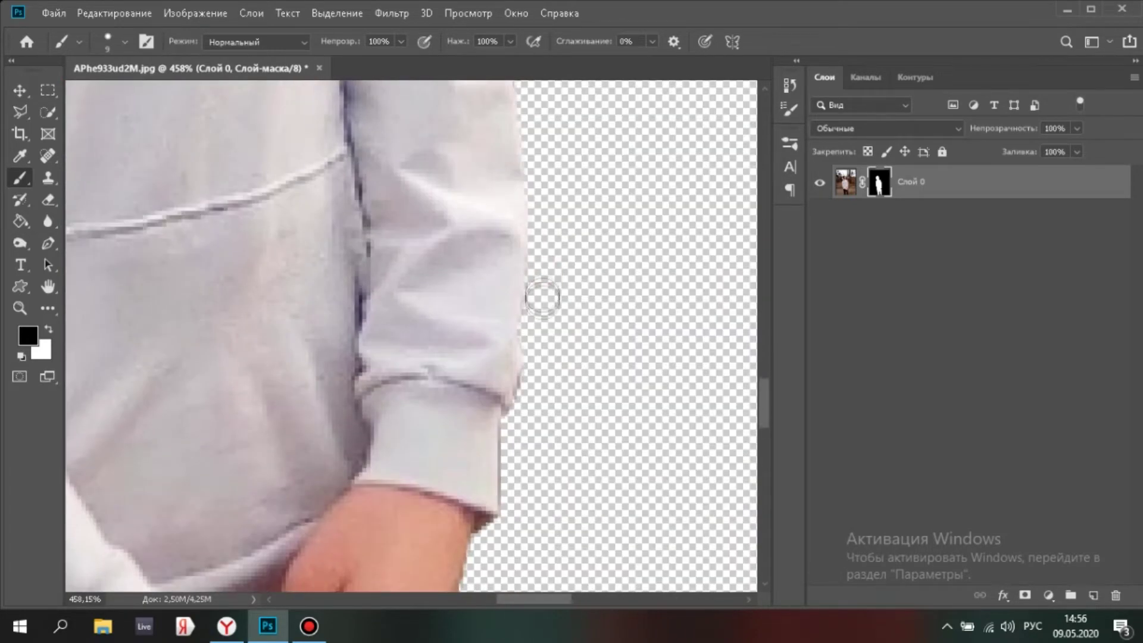
left_click_drag(522, 420, 513, 331)
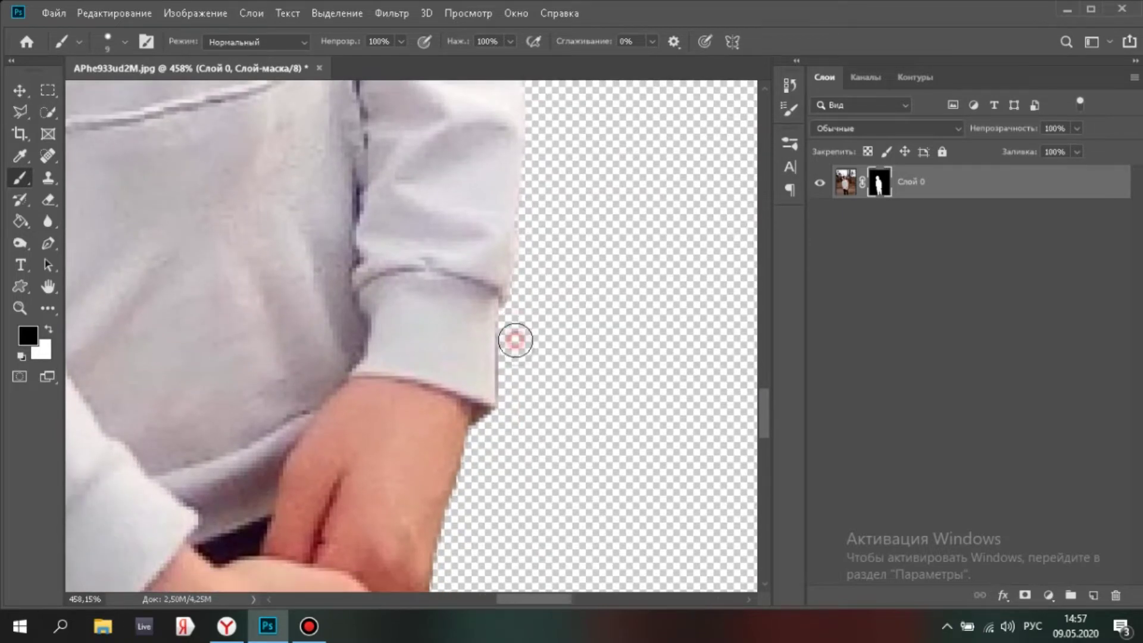
left_click_drag(513, 403, 521, 257)
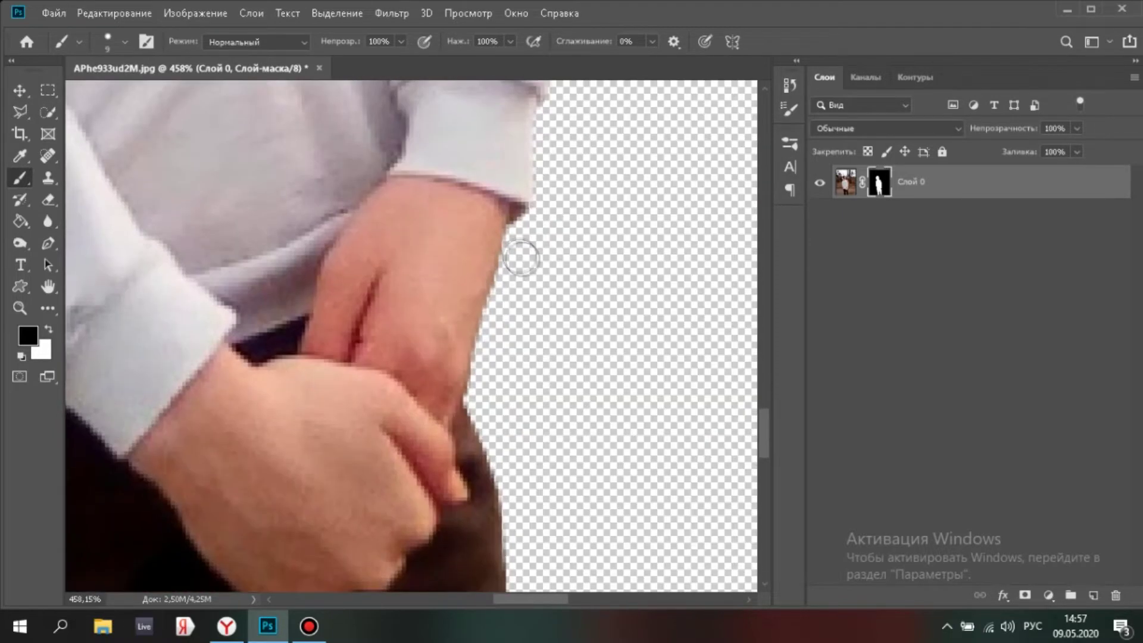
left_click_drag(512, 426, 521, 347)
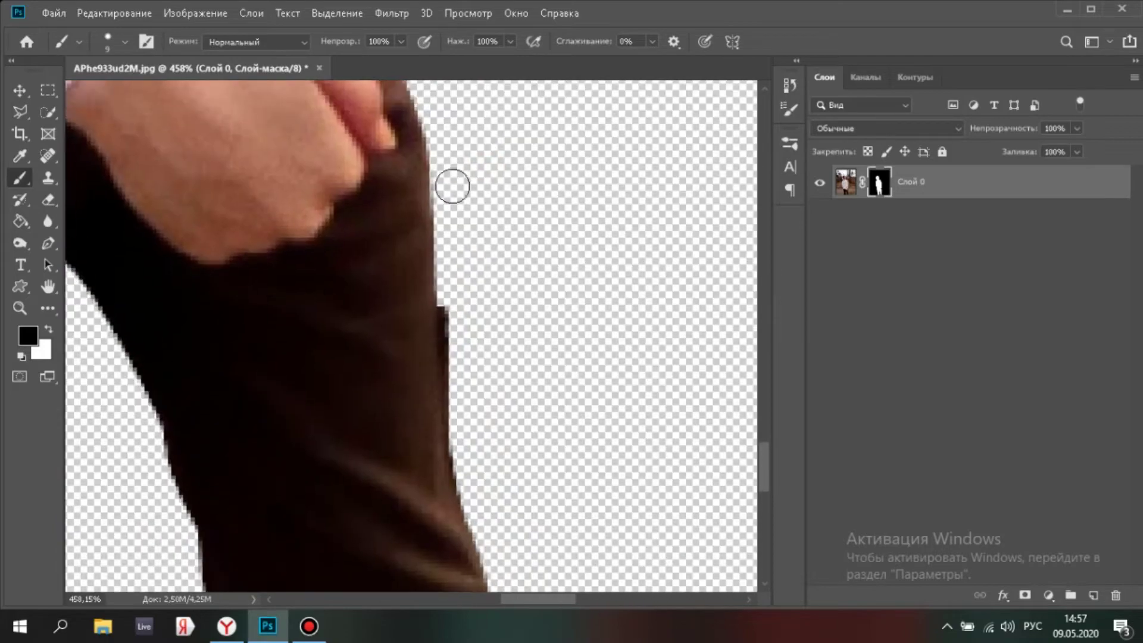
- Clean up the mask along the outer trouser edge and in the gap between the legs
left_click_drag(518, 536, 523, 278)
left_click_drag(297, 178, 524, 476)
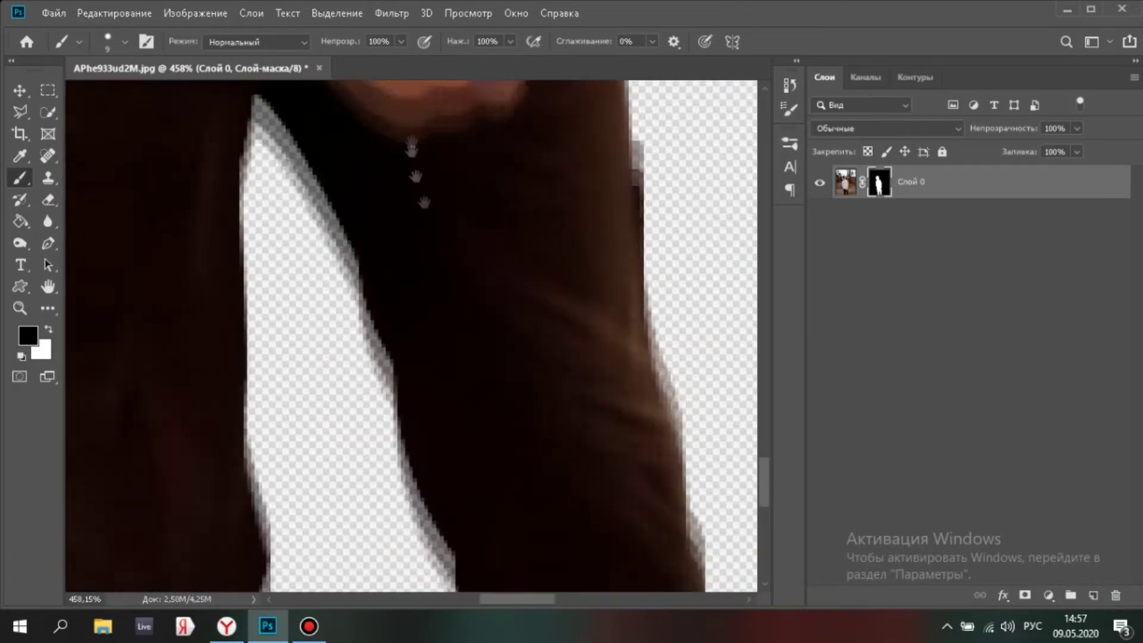
left_click_drag(322, 548, 339, 263)
scroll(355, 322, "down", 10)
scroll(355, 321, "up", 3)
mouse_move(417, 298)
left_mouse_down()
mouse_move(419, 476)
mouse_move(417, 286)
left_mouse_up()
scroll(417, 285, "down", 1)
scroll(463, 240, "up", 4)
- Target the layer's image instead of its mask and remove the blemishes on the chin and near the mouth with the Spot Healing Brush
left_click(846, 182)
scroll(364, 204, "up", 2)
mouse_move(363, 205)
left_mouse_down()
mouse_move(441, 250)
mouse_move(441, 324)
left_mouse_up()
left_click(52, 181)
left_click(48, 156)
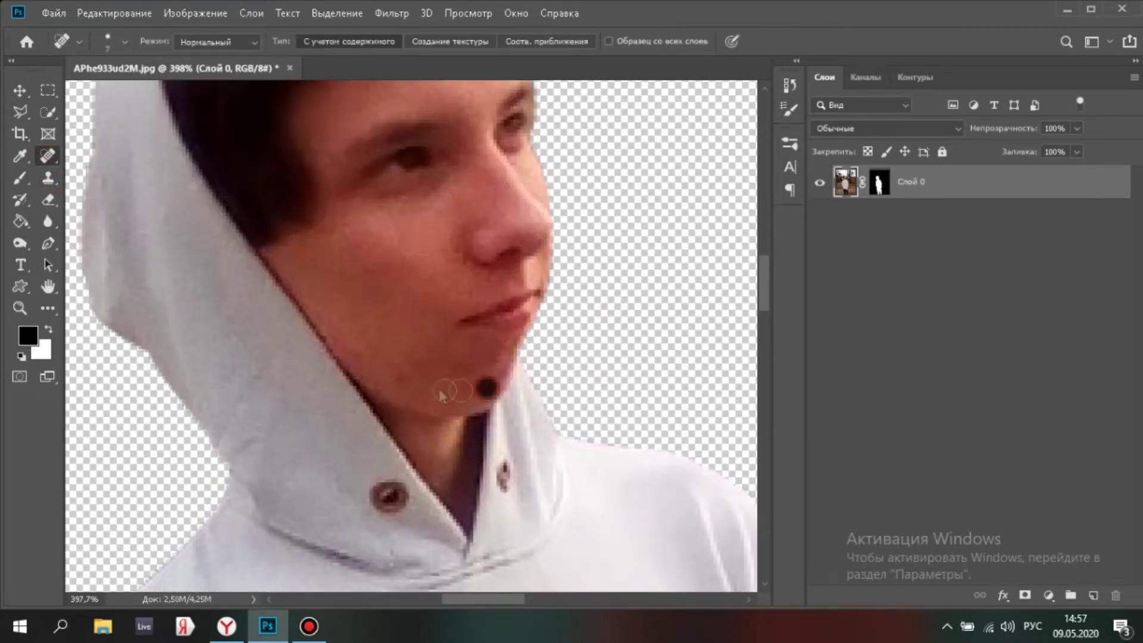
left_click_drag(487, 388, 499, 471)
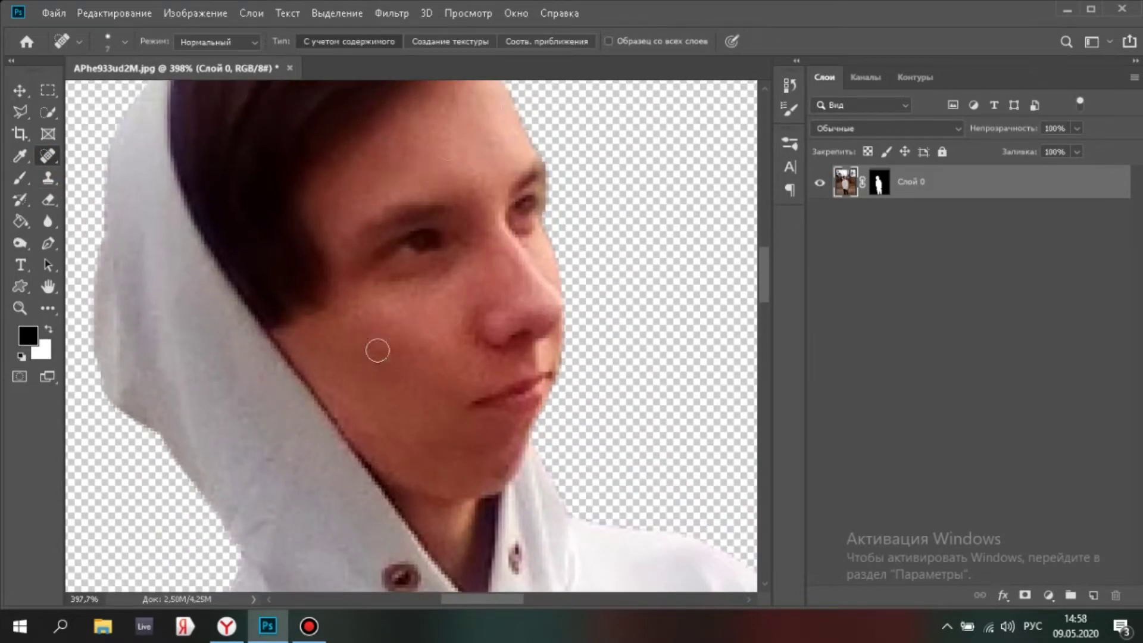
scroll(472, 301, "down", 3)
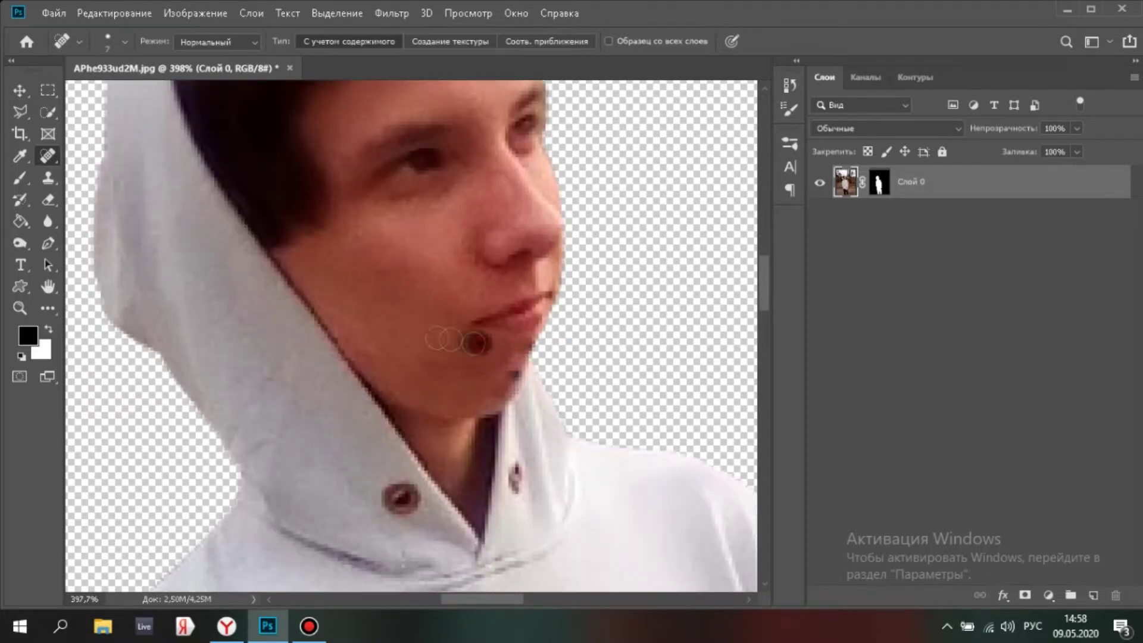
- Examine the hoodie, hands, trousers and face closely for remaining blemishes
scroll(417, 405, "down", 10)
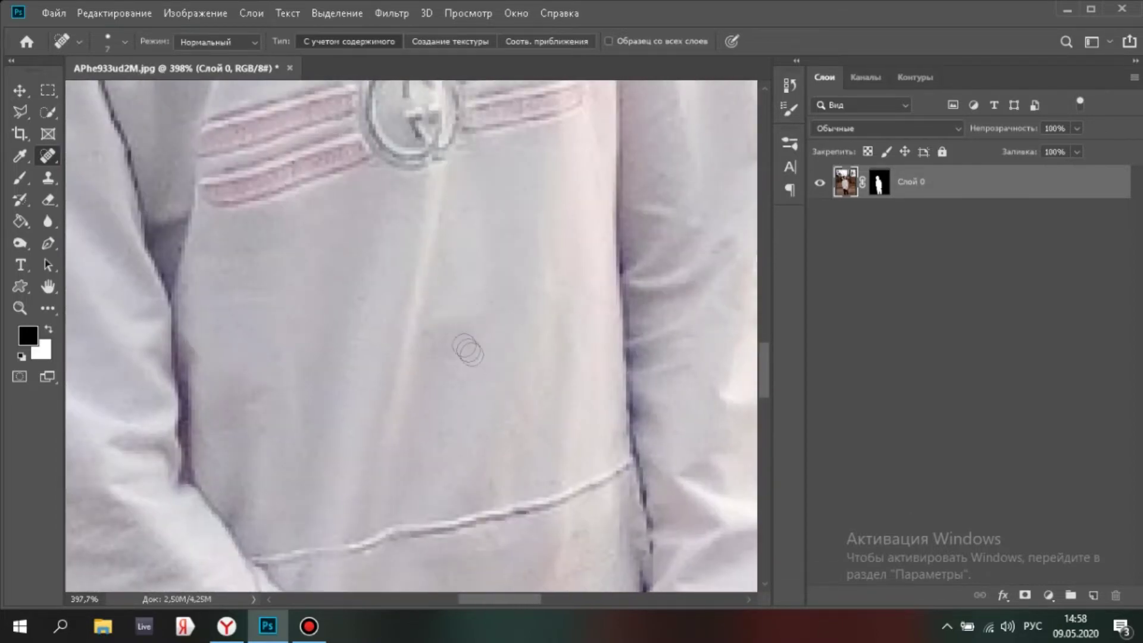
scroll(278, 348, "right", 3)
left_click_drag(278, 348, 485, 191)
left_click_drag(189, 276, 355, 327)
left_click_drag(524, 398, 344, 324)
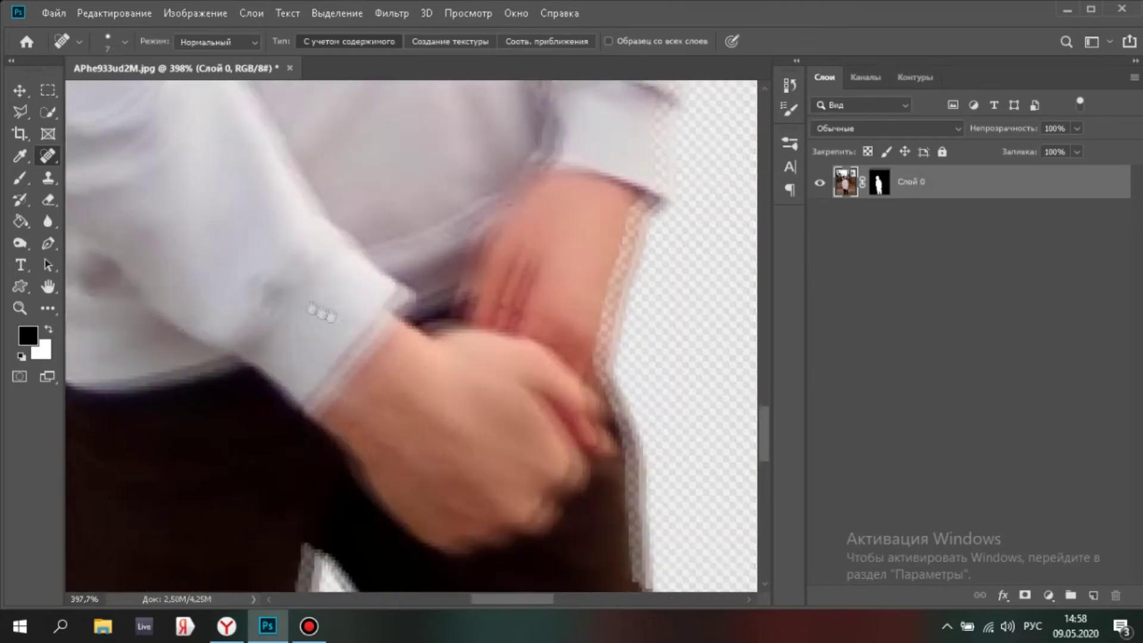
left_click_drag(432, 434, 404, 183)
left_click_drag(474, 296, 492, 540)
left_click_drag(513, 268, 518, 375)
left_click_drag(436, 255, 464, 322)
mouse_move(405, 179)
left_mouse_down()
mouse_move(415, 367)
mouse_move(416, 350)
left_mouse_up()
left_click_drag(416, 411, 428, 463)
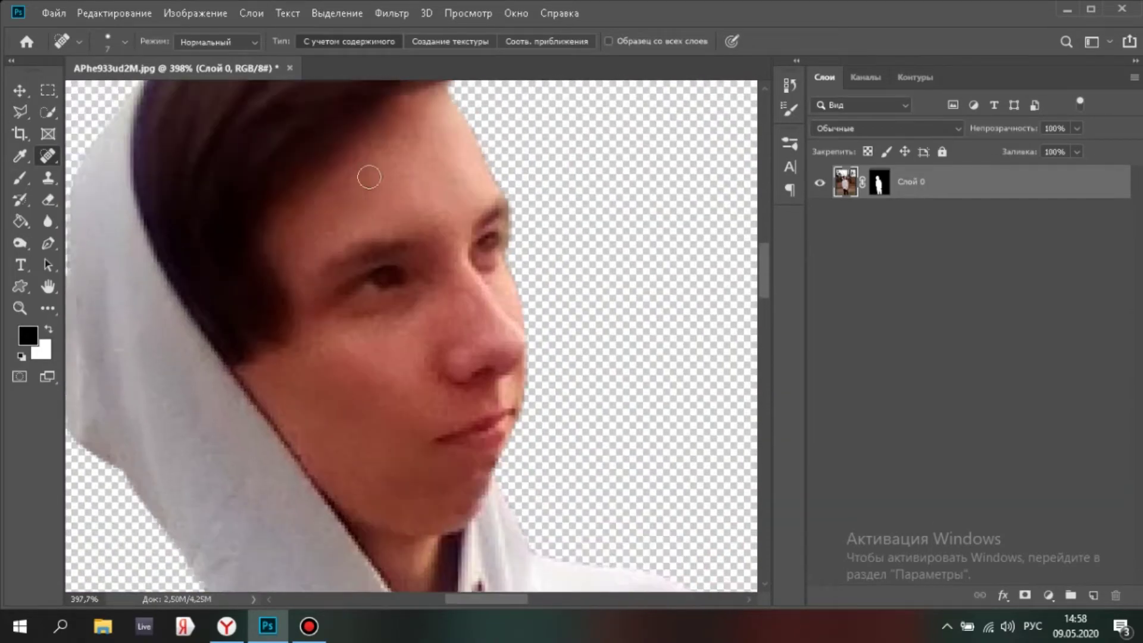
left_click_drag(421, 177, 464, 240)
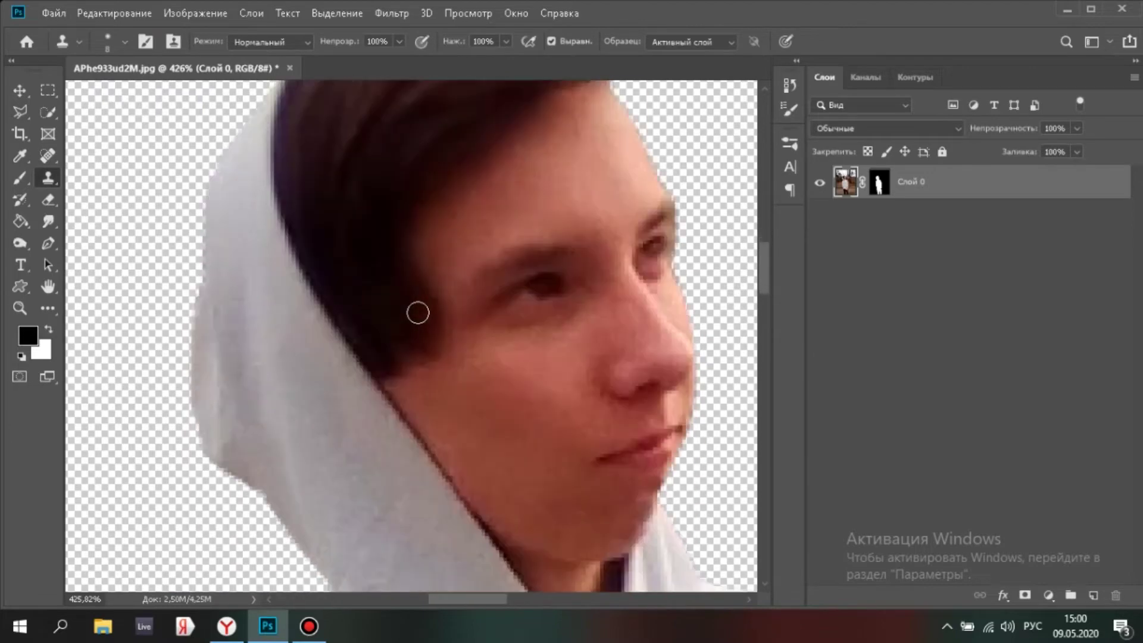
- Open the Camera Raw filter on the photo layer and enlarge its preview to 150% around the person
scroll(417, 312, "down", 8)
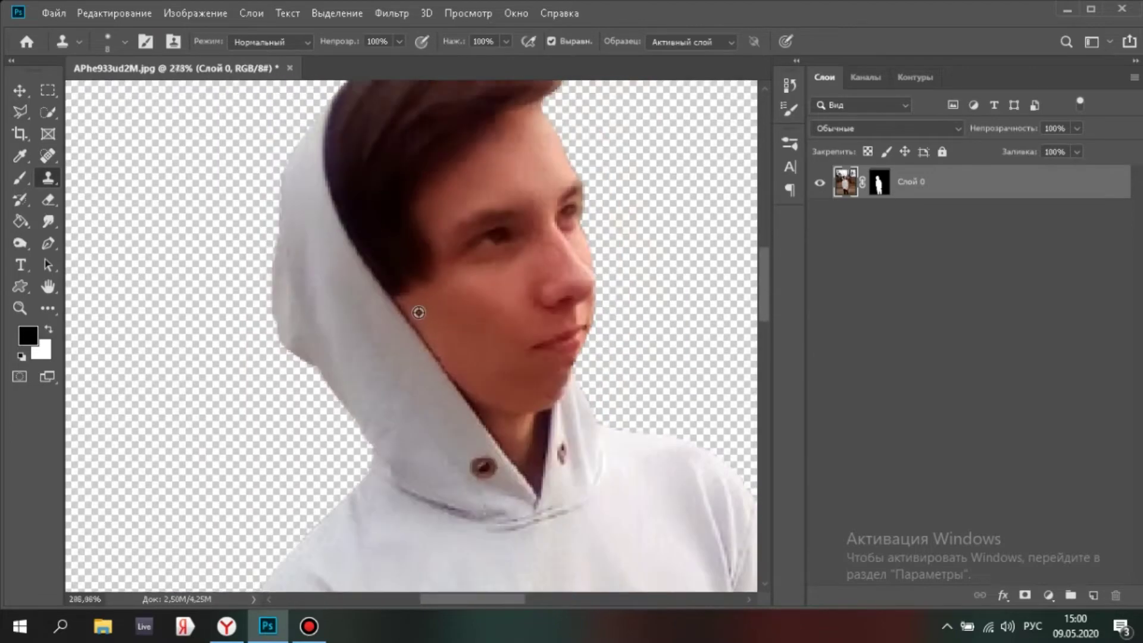
scroll(439, 299, "up", 3)
left_click(392, 13)
left_click(495, 144)
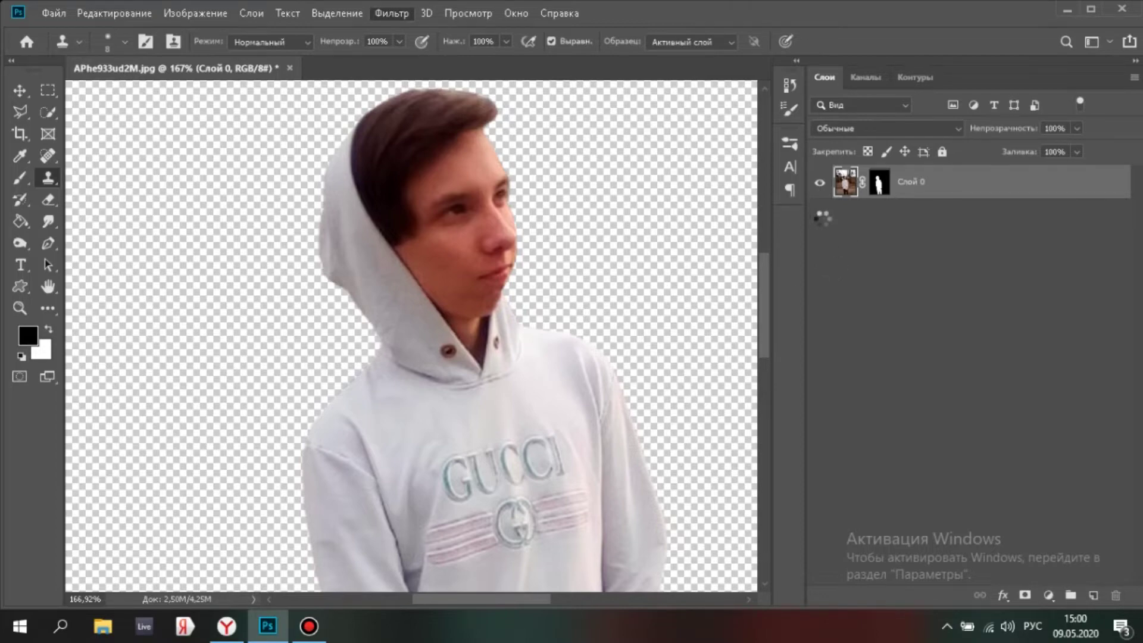
scroll(390, 243, "up", 4)
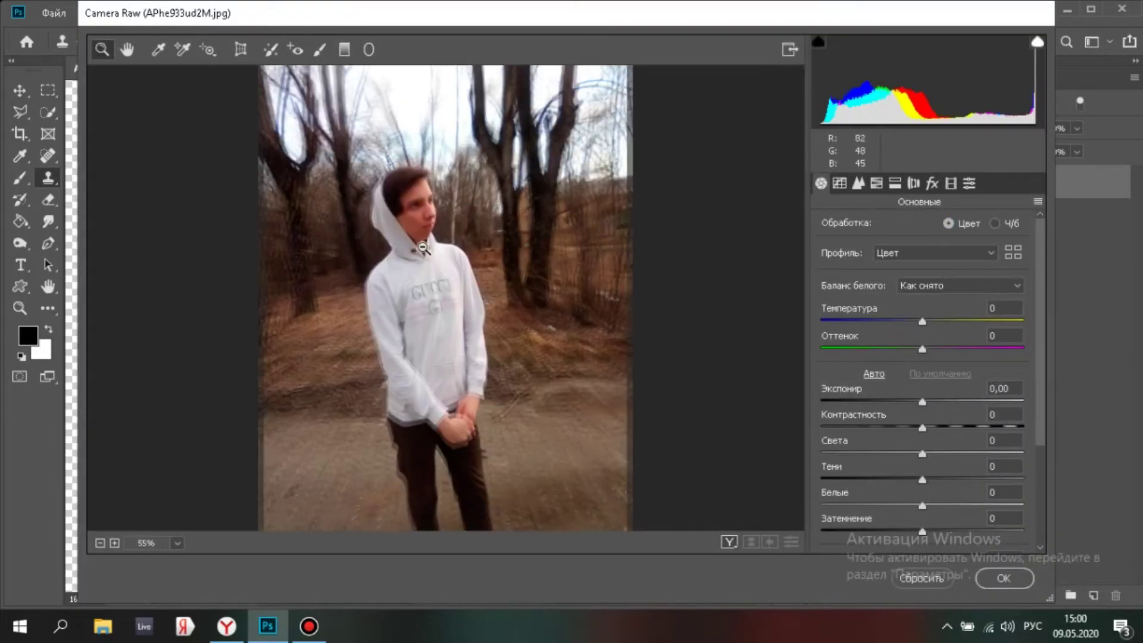
scroll(390, 242, "up", 5)
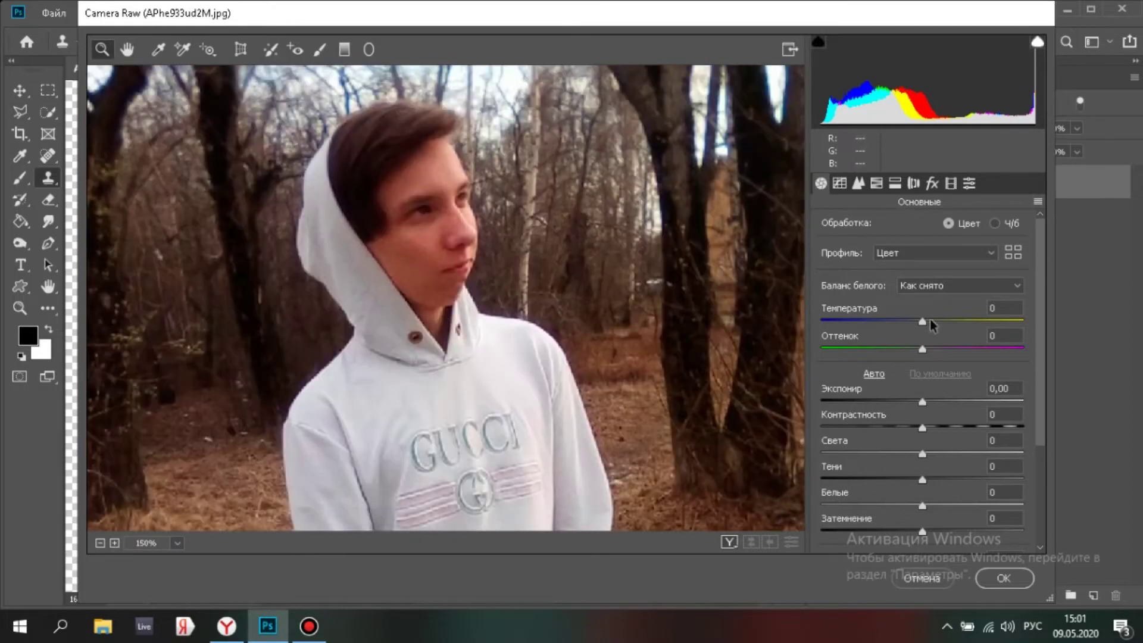
- Set Shadows to +35 and Texture to +33 in the basic adjustments
mouse_move(923, 322)
left_mouse_down()
mouse_move(909, 322)
mouse_move(943, 332)
left_mouse_up()
scroll(936, 386, "down", 4)
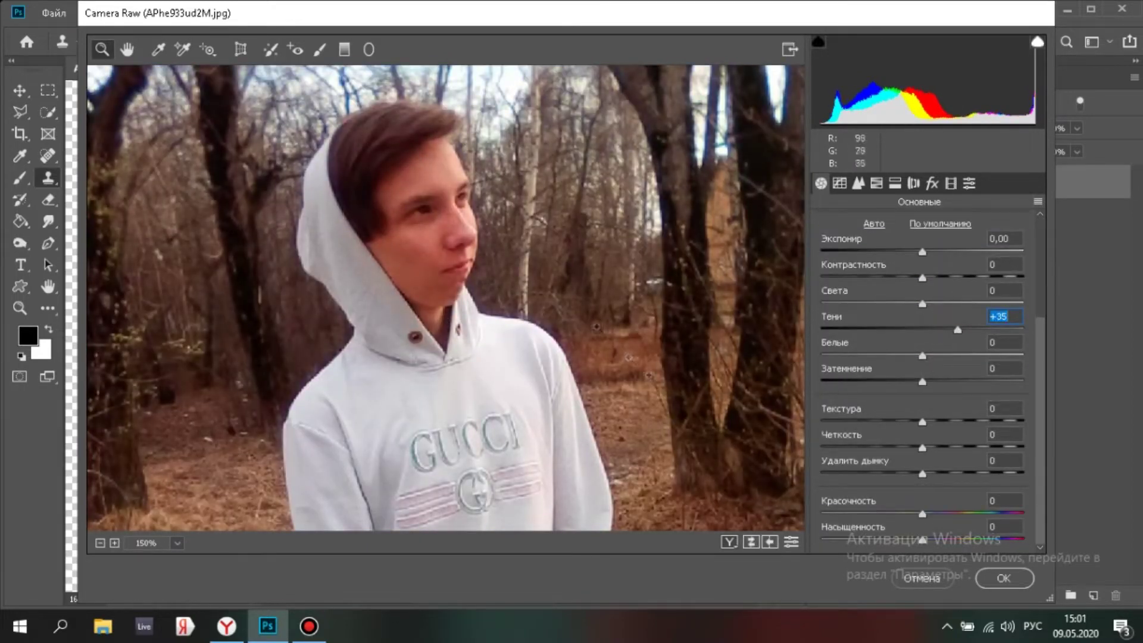
left_click_drag(978, 422, 981, 425)
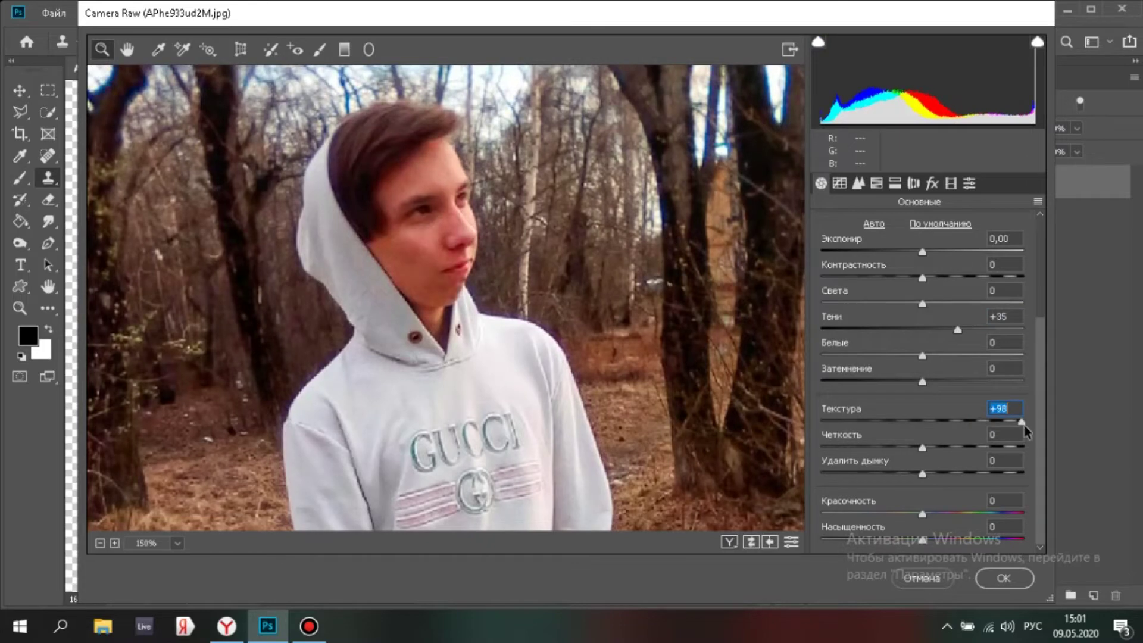
left_click_drag(879, 422, 1025, 422)
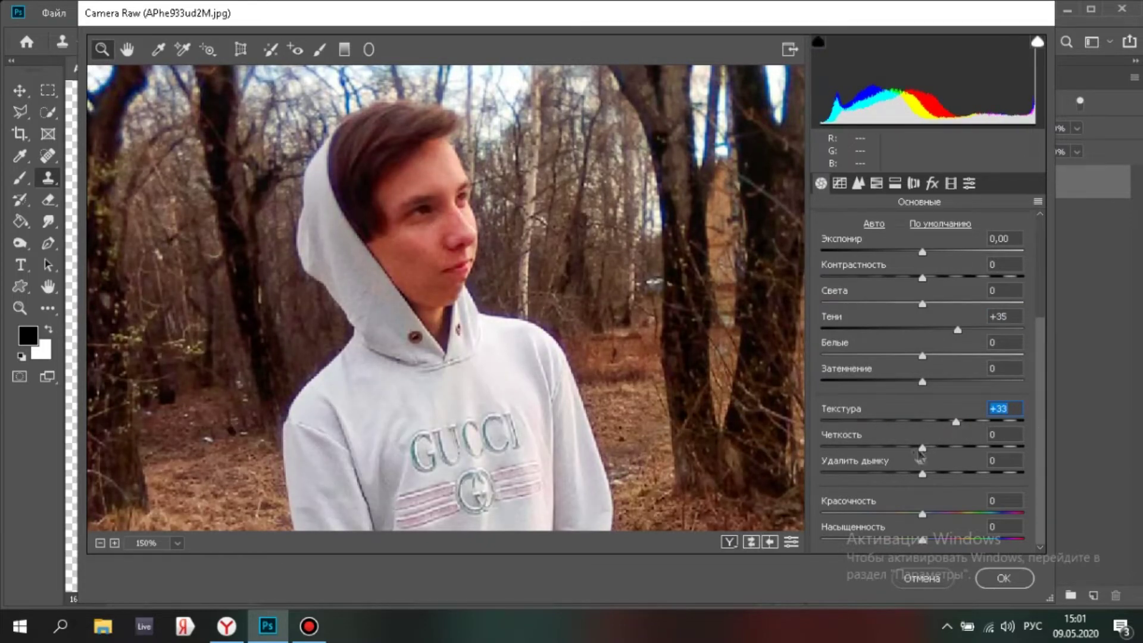
left_click_drag(921, 455, 893, 458)
- Raise Texture to about its maximum, set luminance noise reduction to 13, and apply the Camera Raw filter
left_click(858, 183)
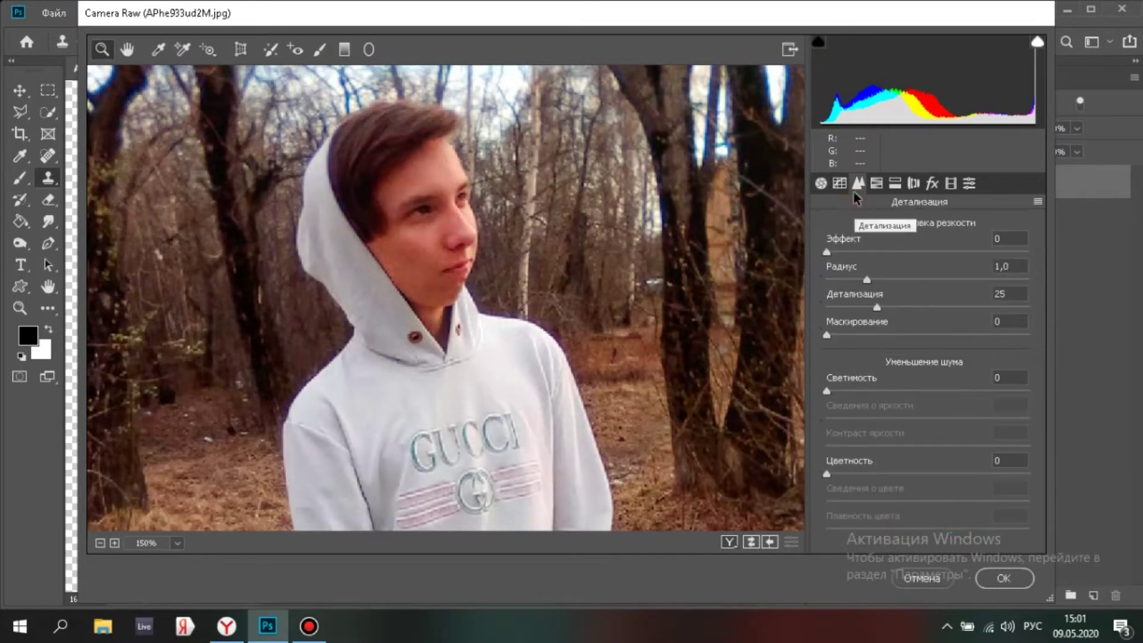
double_click(909, 253)
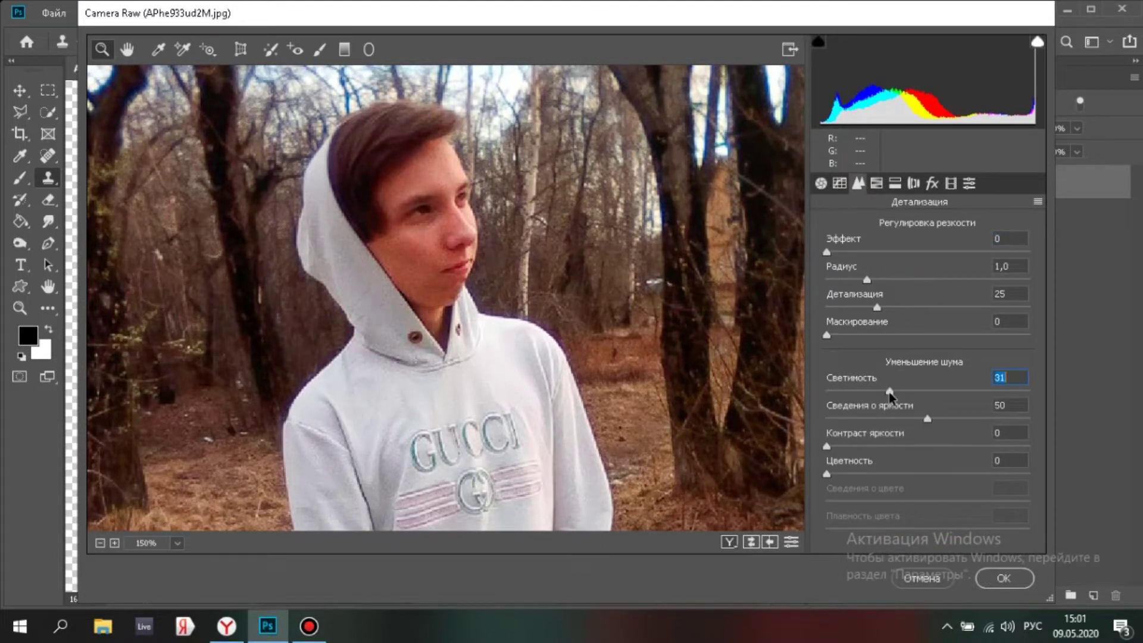
left_click(820, 184)
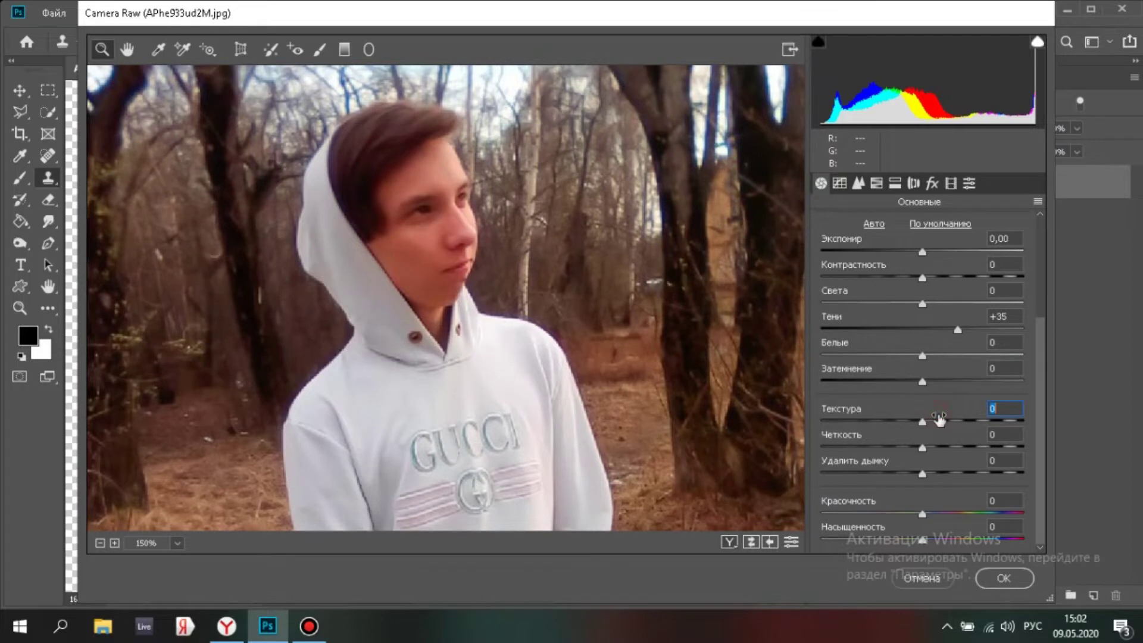
left_click(1024, 423)
left_click(858, 184)
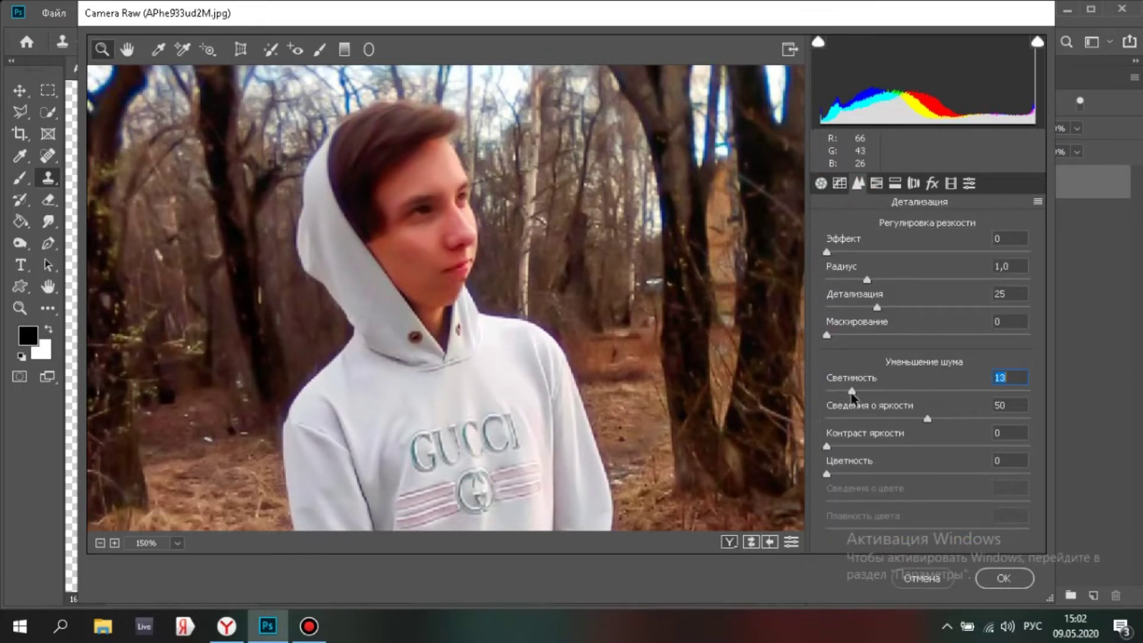
left_click(1003, 578)
- Enlarge the placed night-city image to about 83% so it covers the canvas, and move it beneath the person's layer
key("b")
scroll(460, 287, "down", 5)
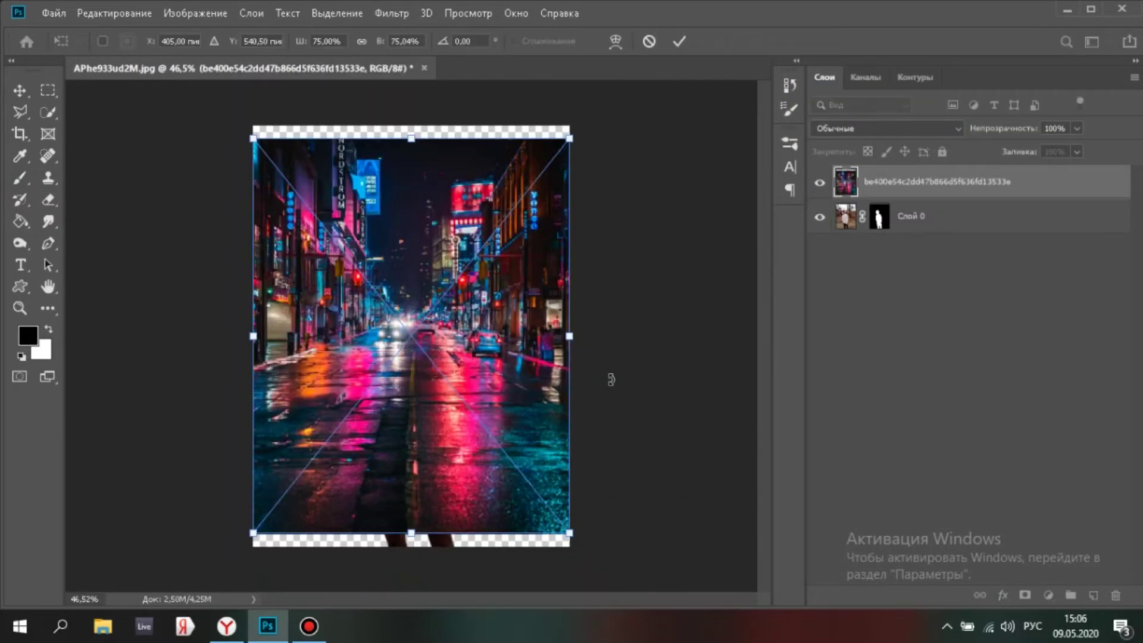
left_click_drag(569, 138, 590, 114)
left_click_drag(253, 533, 238, 549)
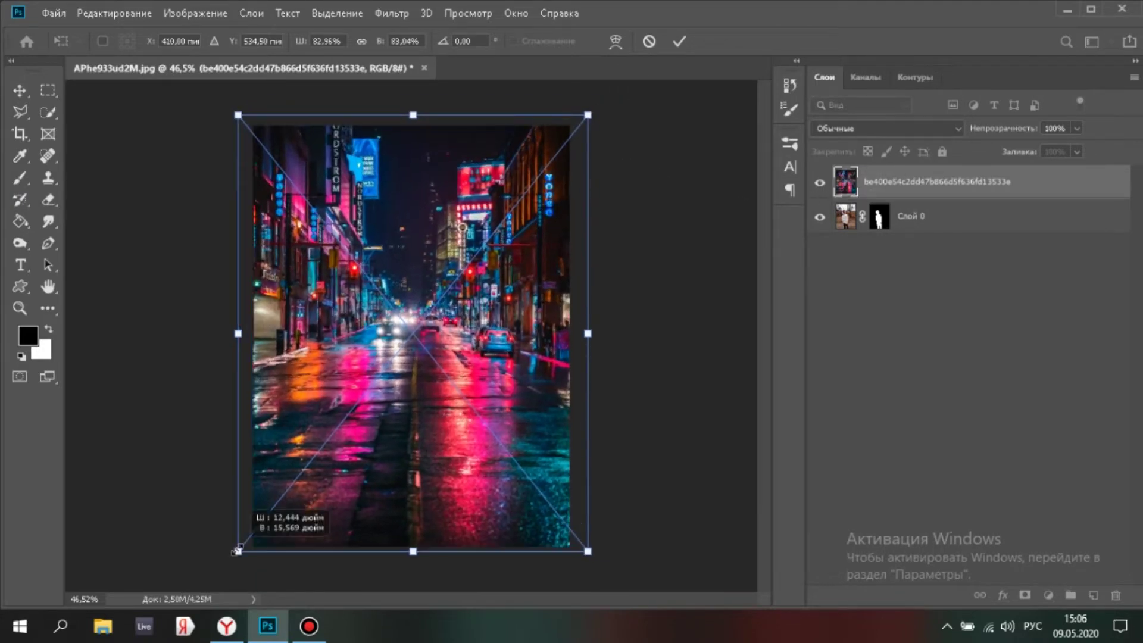
key("Return")
left_click_drag(945, 252, 944, 264)
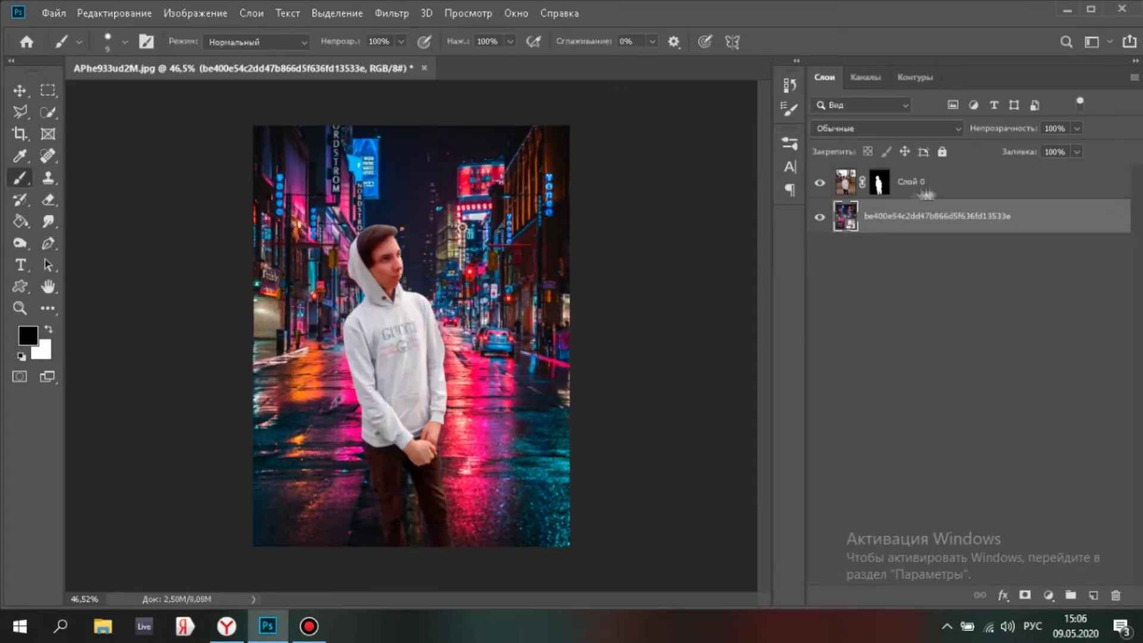
- Enlarge the person's layer slightly with Free Transform
left_click(926, 190)
key("ctrl+t")
left_click_drag(570, 125, 584, 105)
key("Return")
key("b")
- Add a Curves adjustment layer above the person's layer and clip it to that layer
scroll(372, 257, "up", 6)
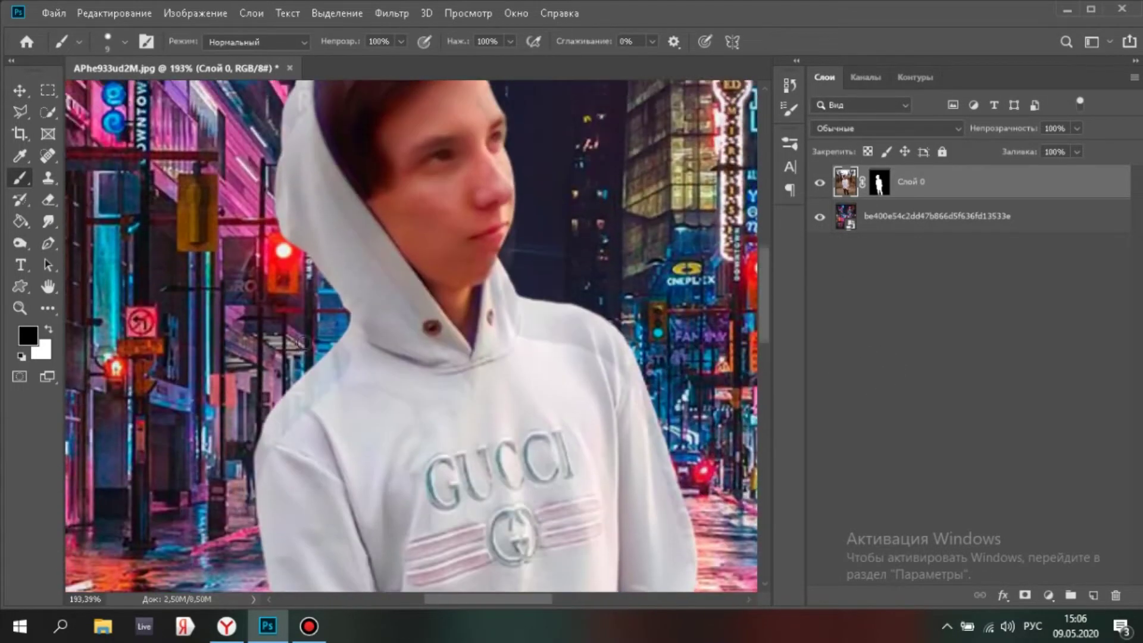
left_click_drag(557, 330, 409, 268)
left_click_drag(482, 471, 426, 211)
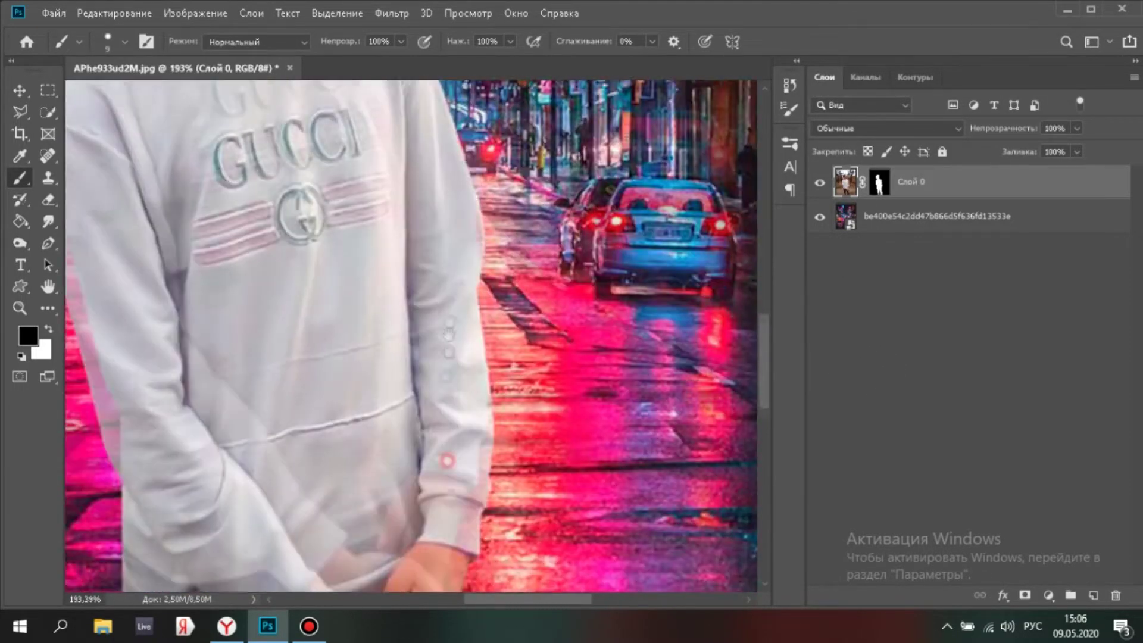
left_click_drag(447, 458, 503, 131)
scroll(520, 190, "down", 3)
scroll(520, 190, "down", 3)
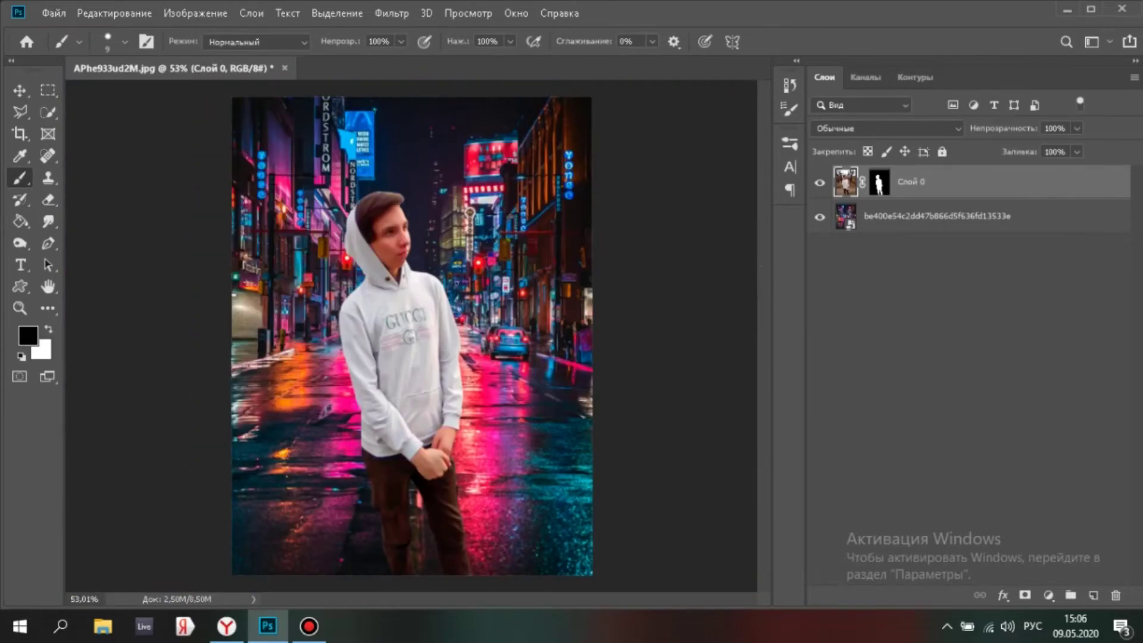
left_click(907, 228)
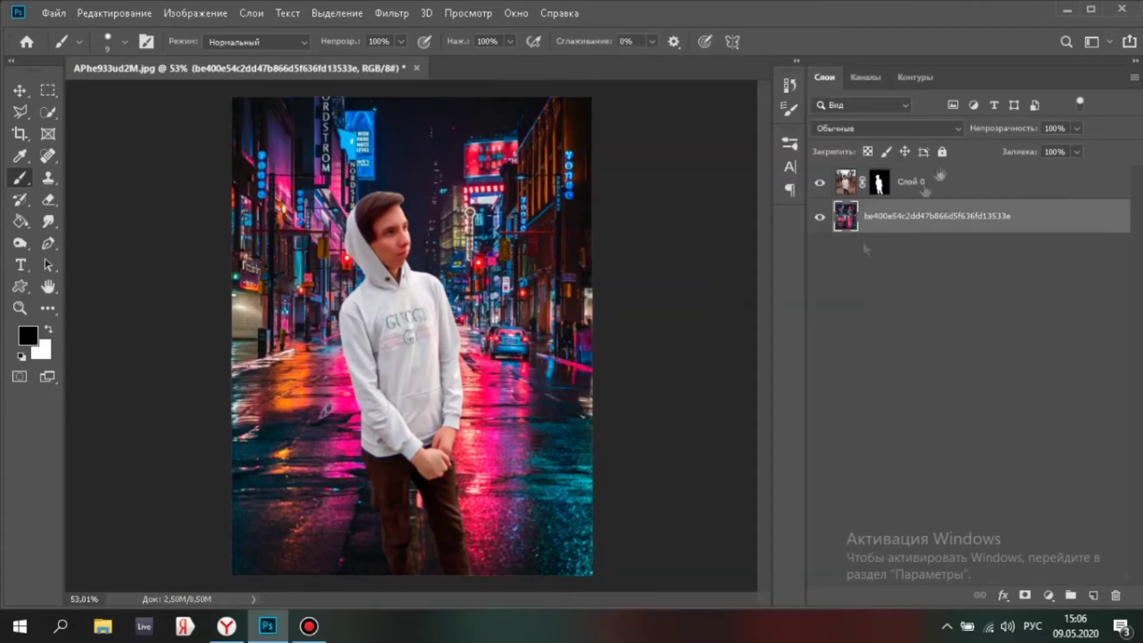
left_click(951, 192)
left_click(1049, 595)
left_click(989, 386)
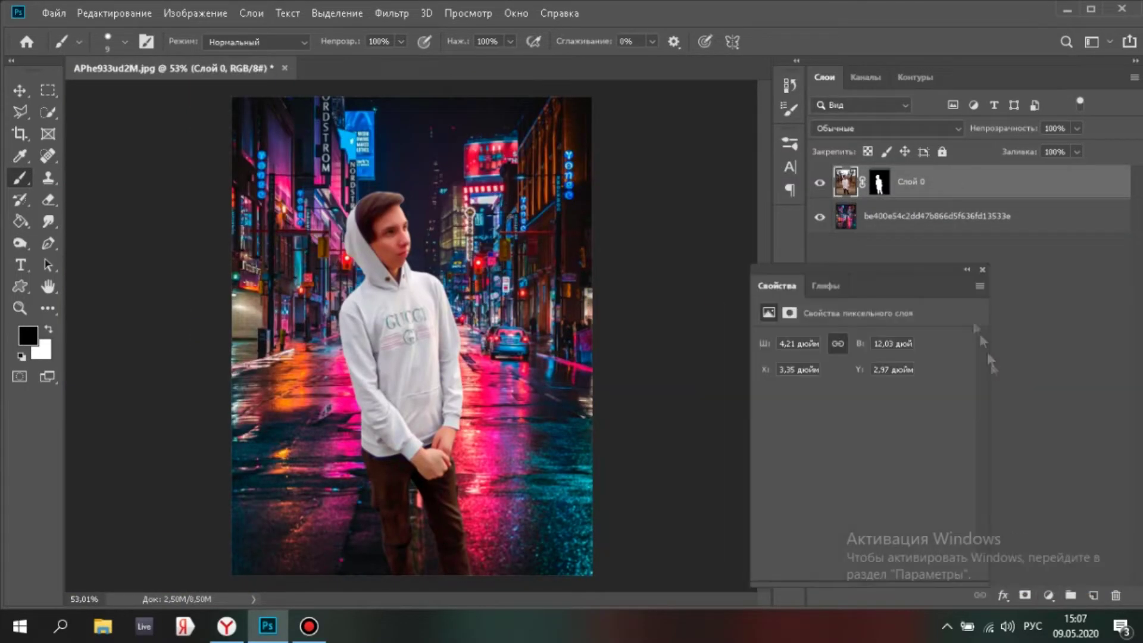
left_click(934, 199, "alt")
- Pull the curve down in the highlights and midtones to darken the person
left_click_drag(961, 382, 970, 439)
key("ctrl+z")
left_click_drag(898, 441, 896, 469)
key("ctrl+z")
left_click_drag(964, 384, 961, 418)
left_click_drag(896, 469, 896, 485)
left_click(982, 269)
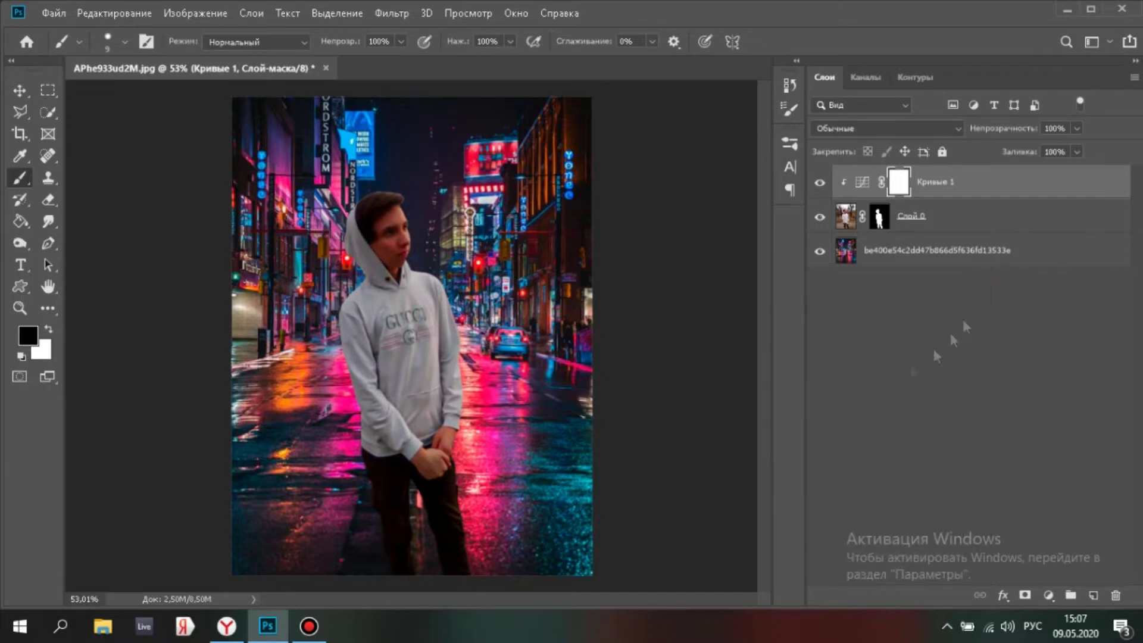
- Rotate the person's layer by 2.5° clockwise, shift it slightly to the right, and apply the transform
left_click(938, 225)
key("ctrl+t")
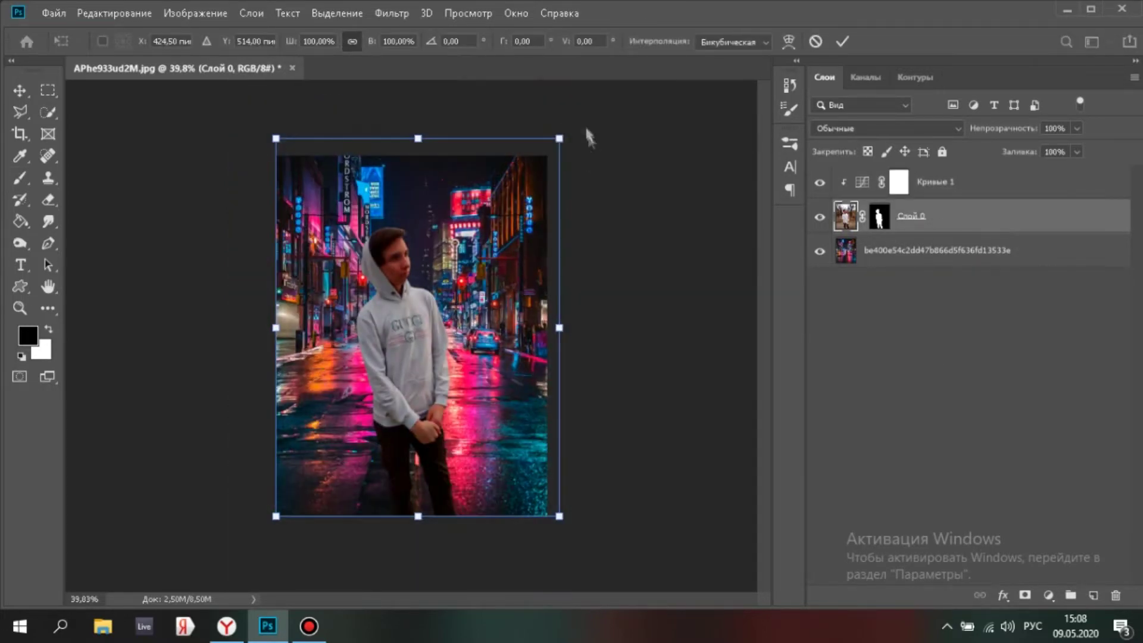
left_click_drag(573, 122, 579, 126)
left_click_drag(430, 275, 437, 277)
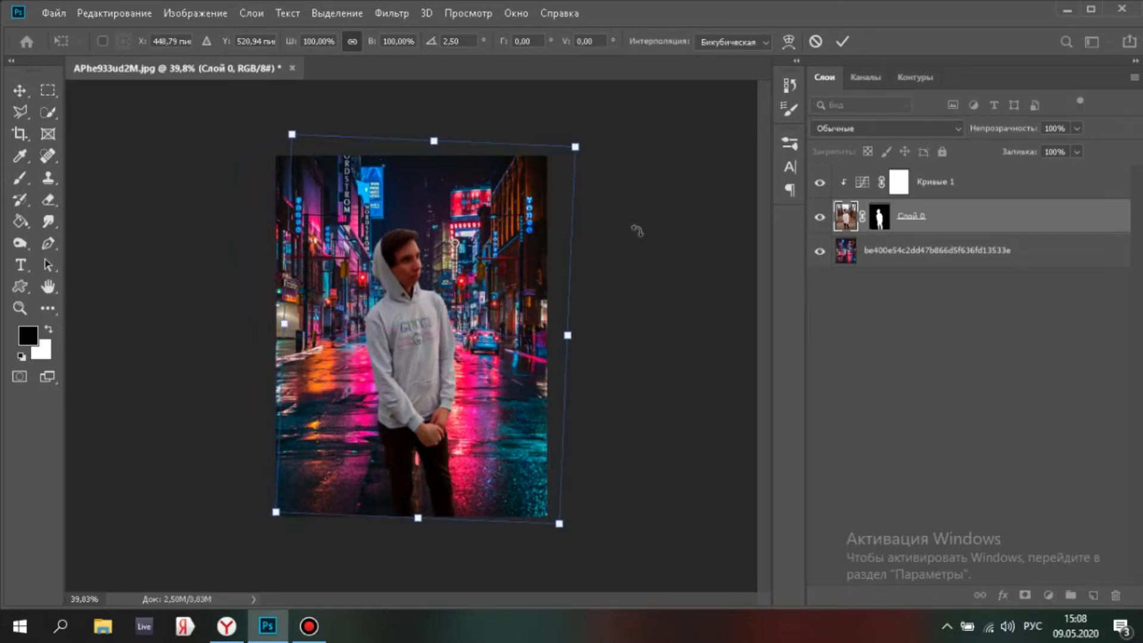
left_click(842, 42)
- Add a Color Balance adjustment clipped to the person with midtones at red +14, green -4 and blue +16
scroll(432, 441, "up", 5)
scroll(431, 417, "down", 3)
scroll(464, 381, "up", 6)
scroll(343, 366, "down", 3)
left_click(881, 253)
left_click(934, 190)
left_click(1049, 595)
left_click(1006, 452)
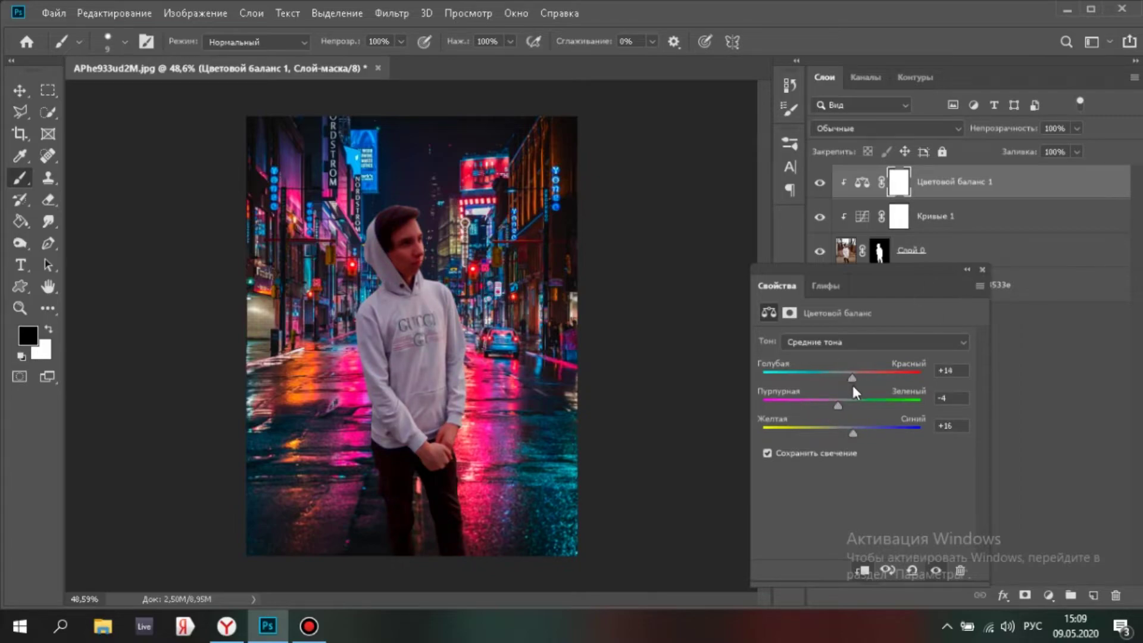
left_click(981, 271)
- Hide the person's layer, select the city background layer and choose the Blur tool
scroll(355, 370, "up", 8)
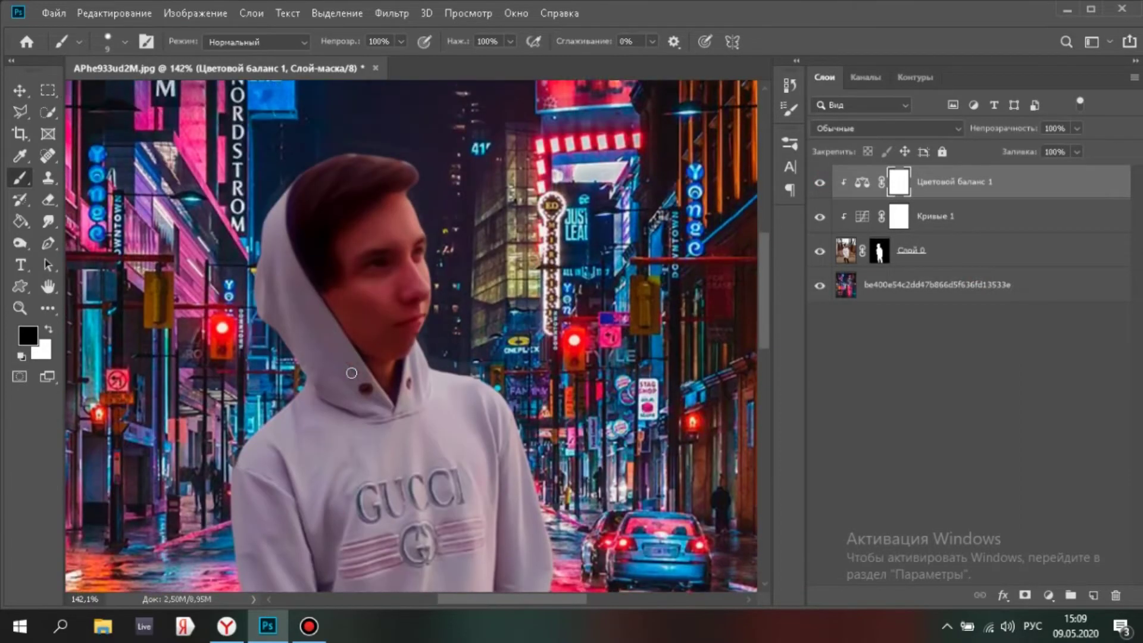
scroll(352, 373, "down", 6)
scroll(356, 370, "down", 2)
left_click(820, 250)
left_click(851, 289)
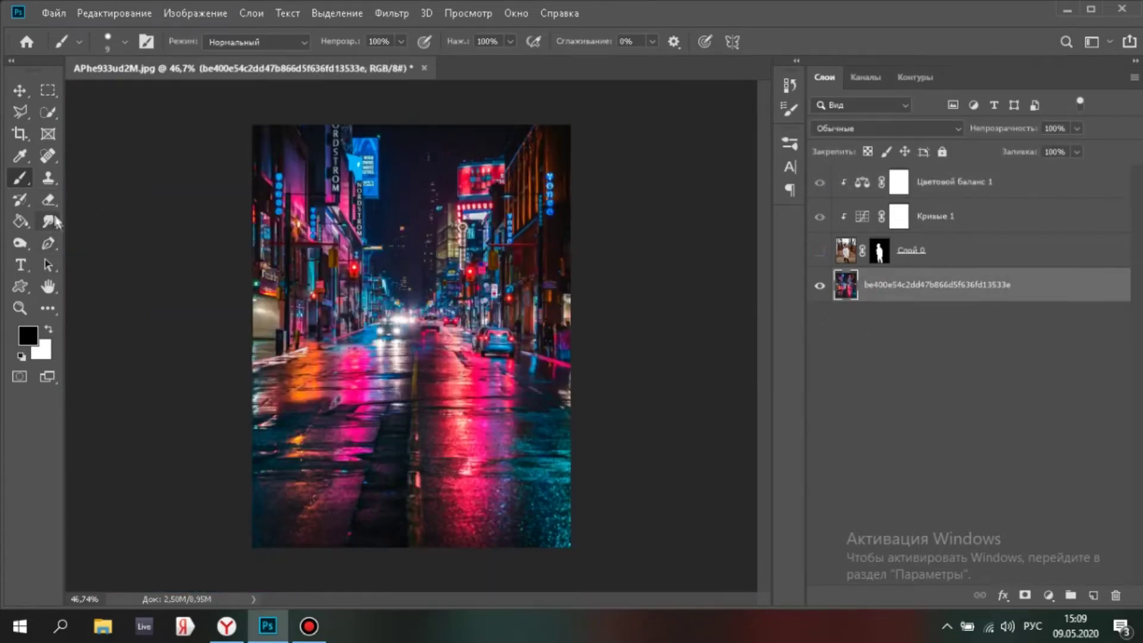
left_click(48, 221)
left_click(124, 221)
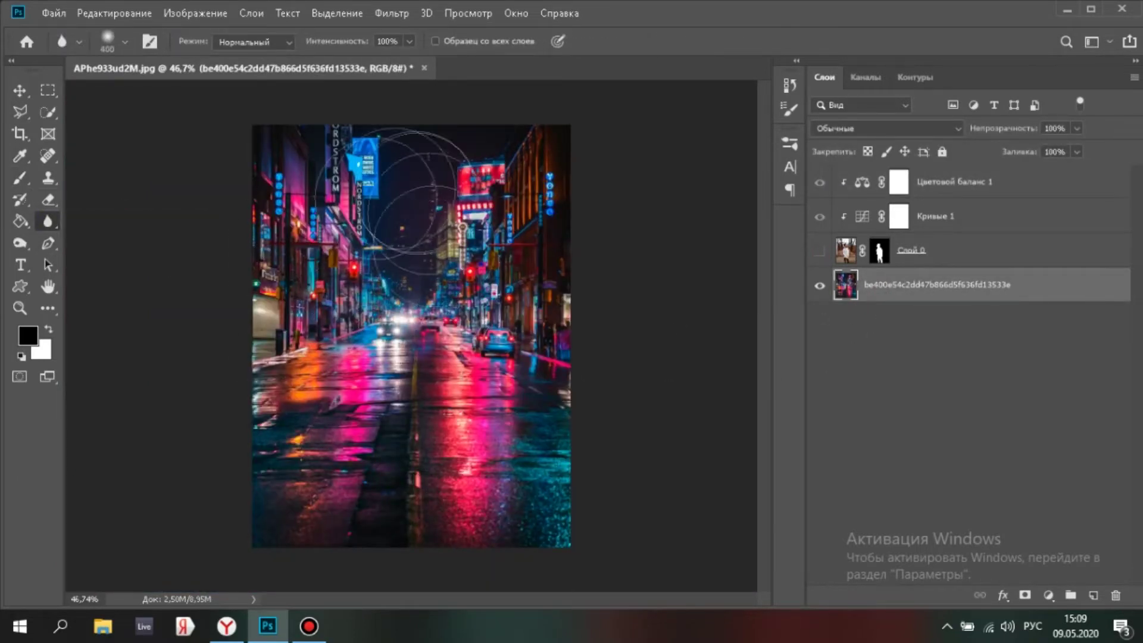
- Try blurring the city background at 100% strength with a 400 px brush, and revert the strokes in the history
mouse_move(493, 248)
left_mouse_down()
mouse_move(402, 283)
mouse_move(449, 195)
mouse_move(504, 349)
mouse_move(523, 338)
mouse_move(452, 325)
left_mouse_up()
left_click(819, 251)
left_click(790, 86)
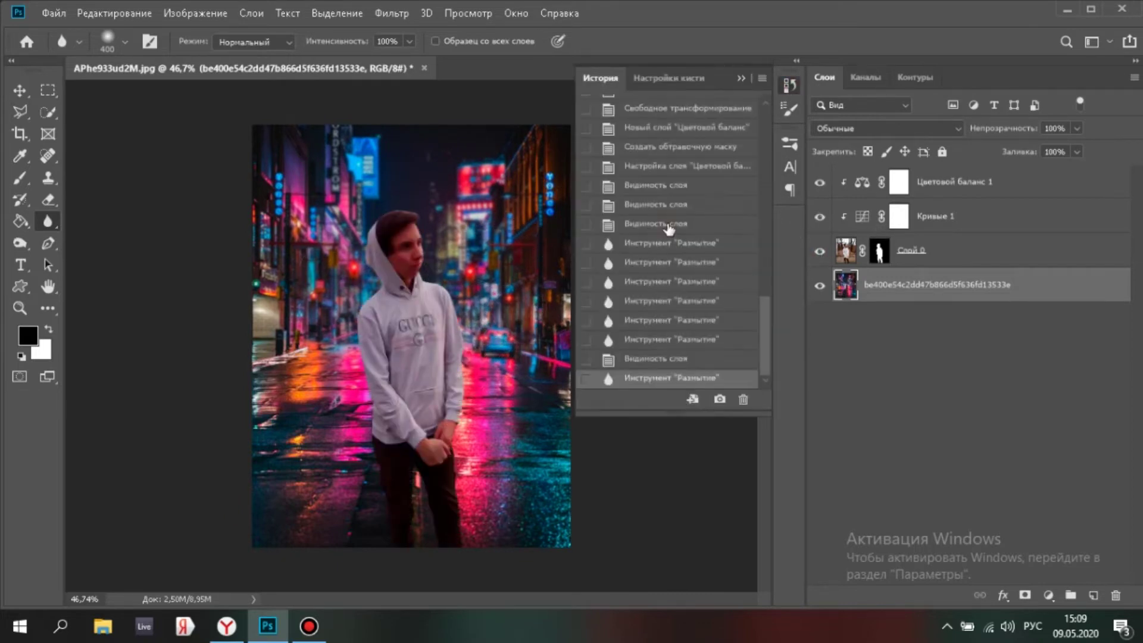
left_click(667, 226)
left_click(790, 88)
left_click(790, 87)
left_click(820, 251)
left_click(790, 88)
- Set the Blur tool's strength to 46% and blur the buildings and far street of the city background
left_click(409, 42)
left_click(372, 62)
left_click(409, 42)
left_click(861, 296)
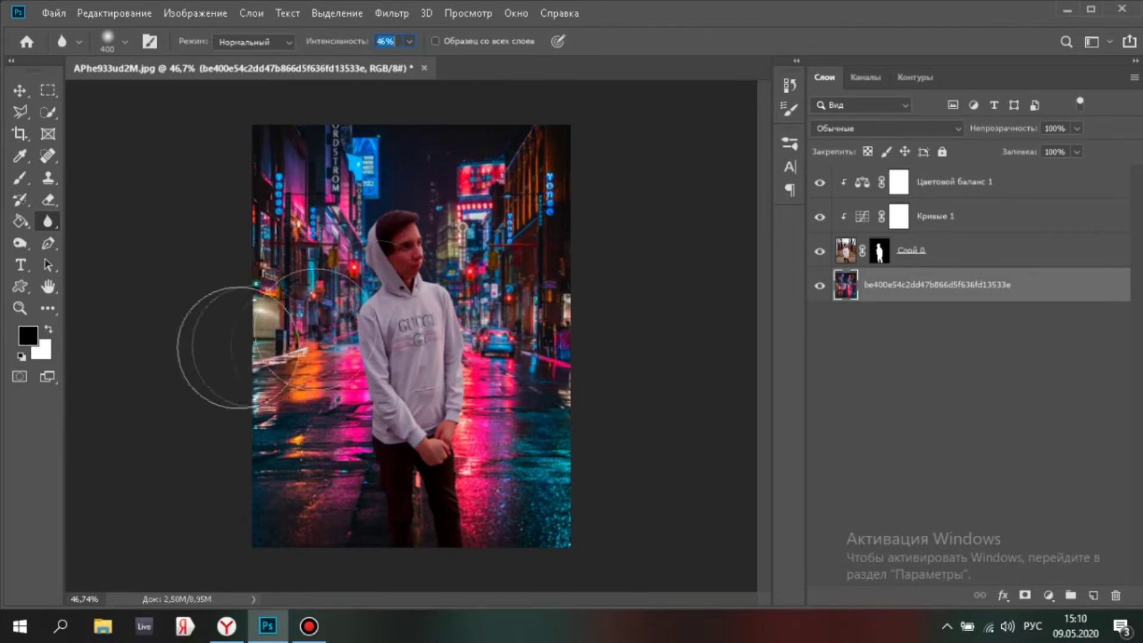
mouse_move(275, 182)
left_mouse_down()
mouse_move(266, 216)
mouse_move(535, 185)
left_mouse_up()
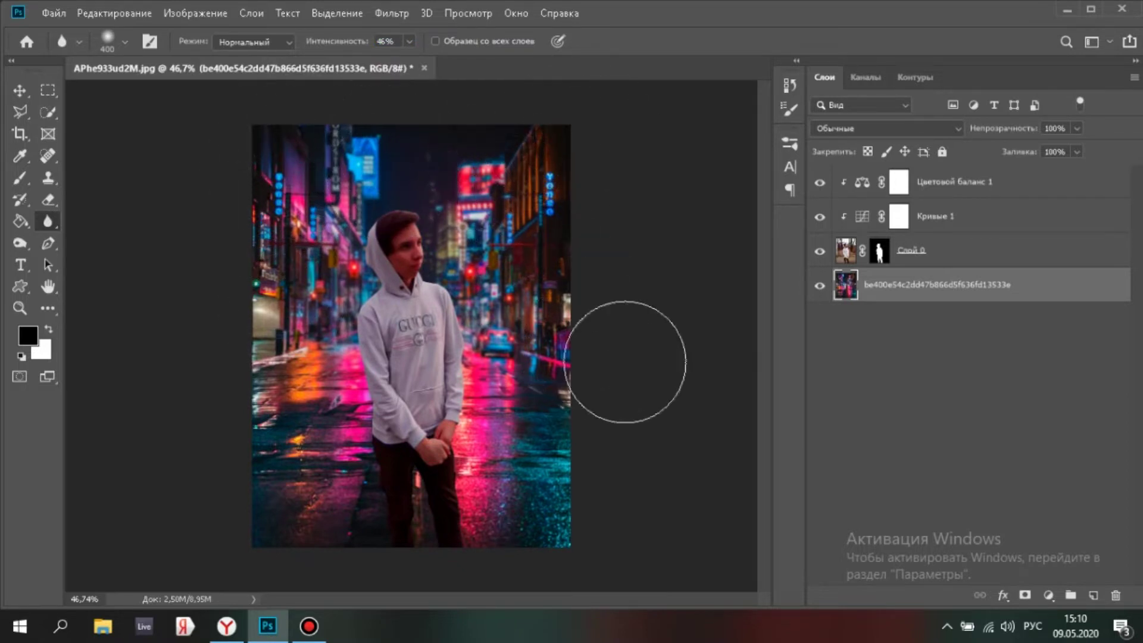
- Place the Instagram sticker image above all layers and mask it down to the red heart bubble using Quick Selection
left_click(953, 181)
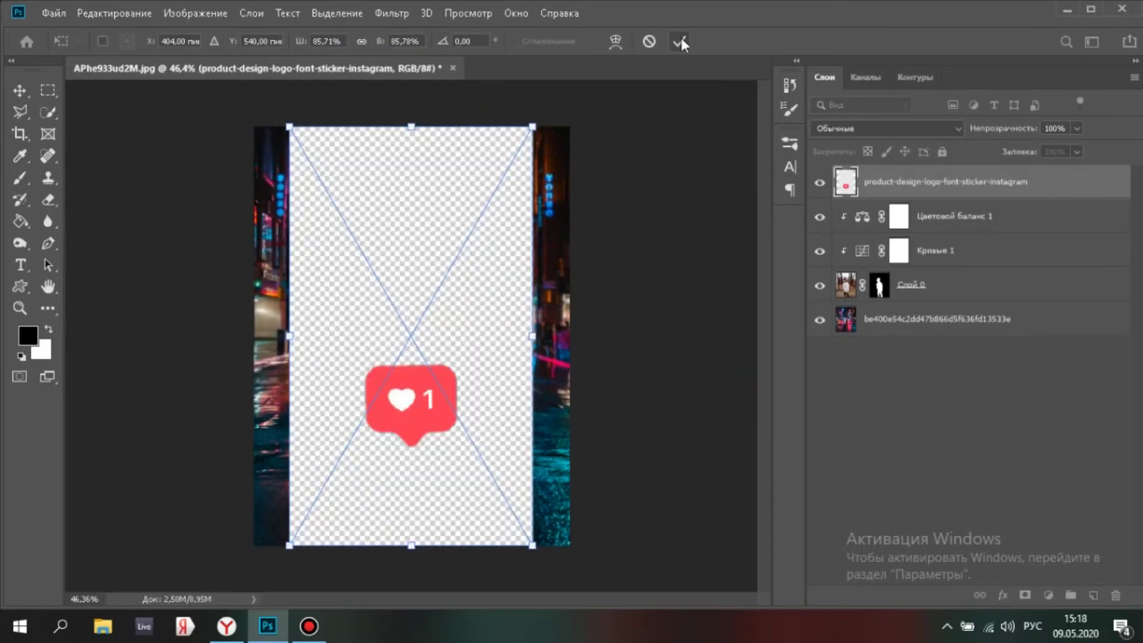
left_click(681, 42)
left_click(48, 112)
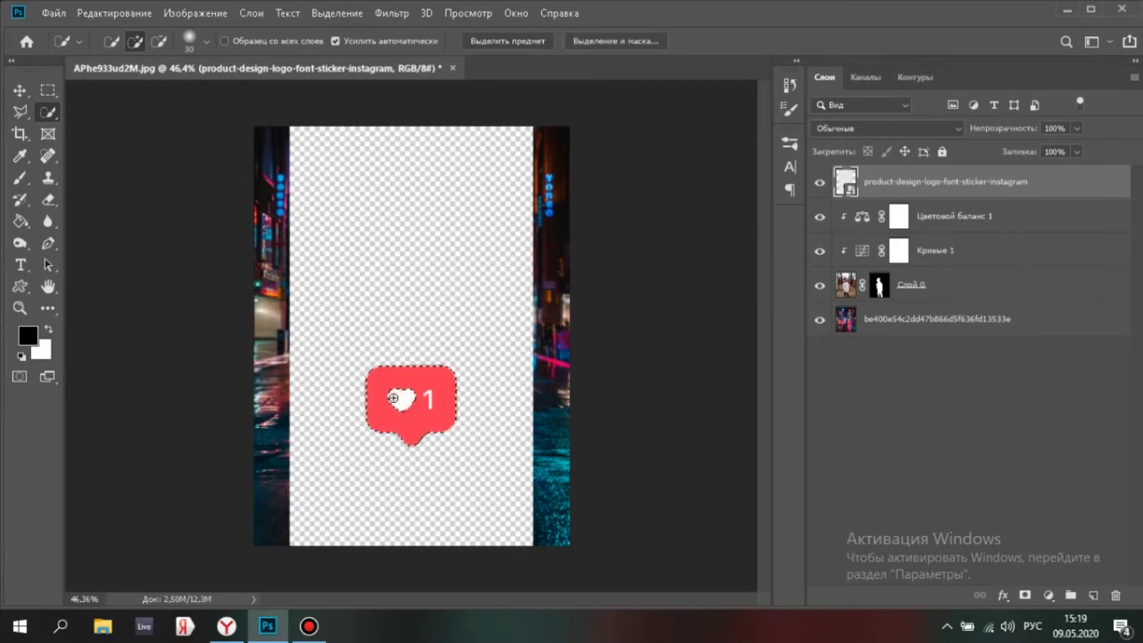
left_click(1025, 595)
- Try touching up the heart bubble's mask edge with a 25 px brush, and revert to an earlier history state
scroll(432, 412, "up", 7)
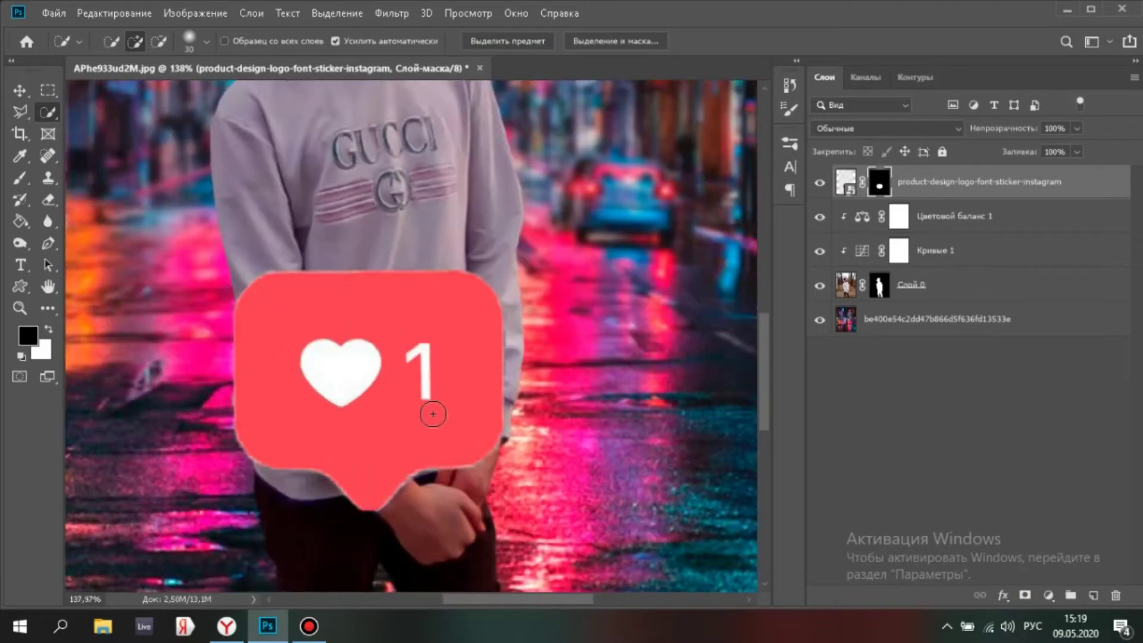
left_click_drag(433, 410, 511, 356)
scroll(512, 471, "up", 2)
key("b")
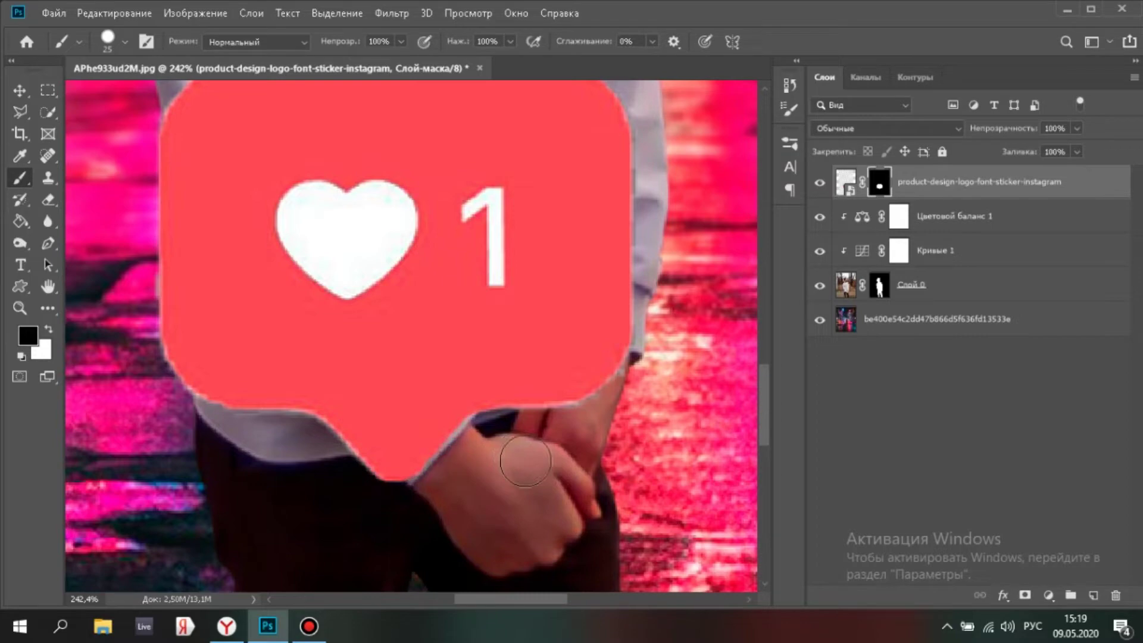
left_click(790, 86)
left_click(686, 265)
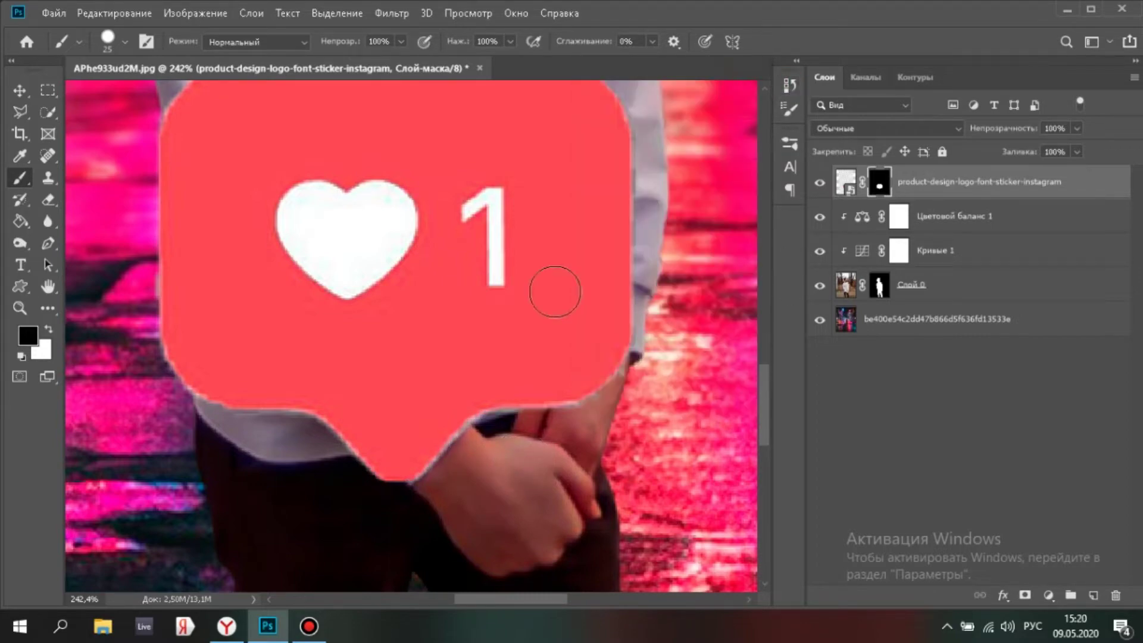
- Scale the heart bubble to 43.61% and place it above and to the right of the person's head
scroll(549, 296, "down", 3)
key("ctrl+t")
scroll(426, 324, "down", 4)
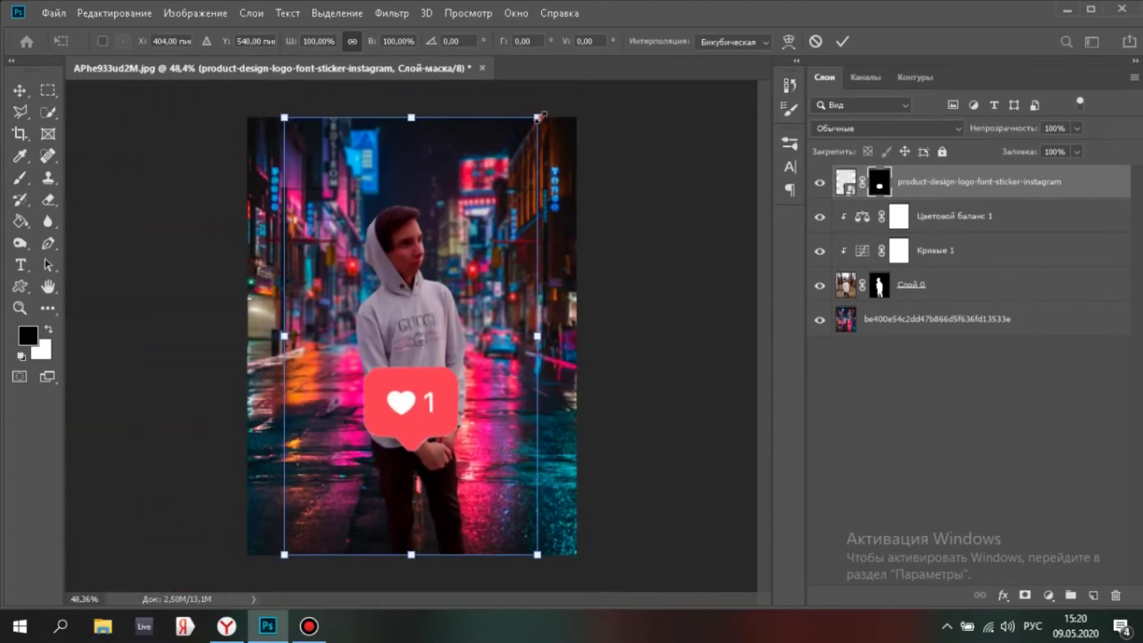
left_click_drag(337, 518, 482, 234)
scroll(448, 240, "up", 4)
scroll(453, 232, "down", 3)
scroll(495, 227, "down", 3)
scroll(481, 234, "up", 4)
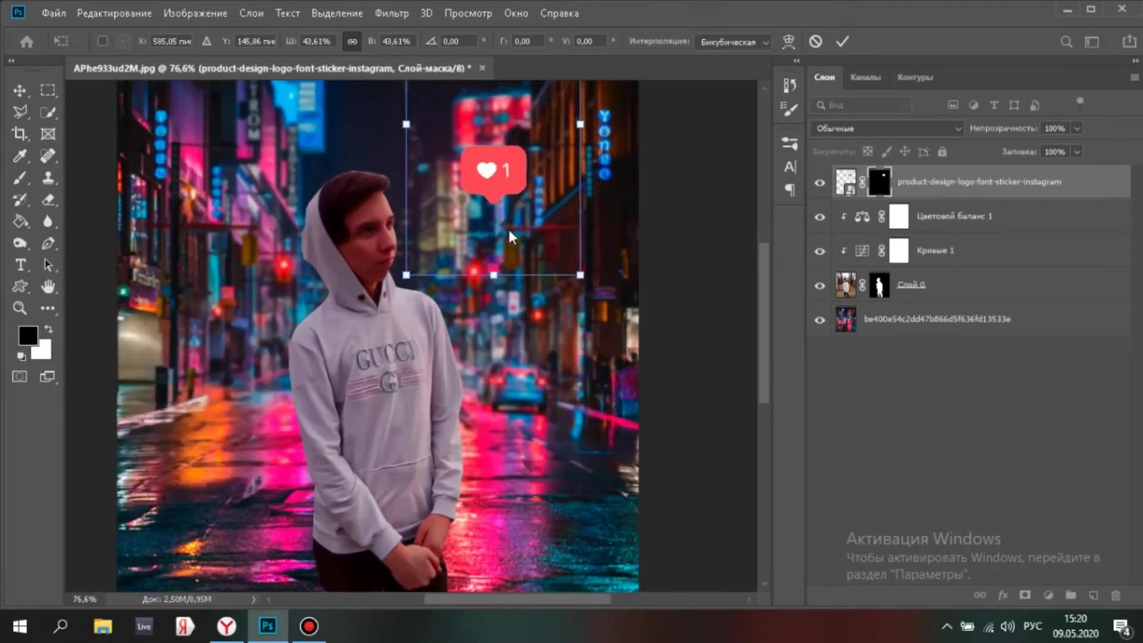
key("Return")
- Move the heart bubble slightly upward with the Move tool
left_click_drag(764, 280, 764, 262)
left_click(24, 94)
left_click_drag(505, 241, 506, 226)
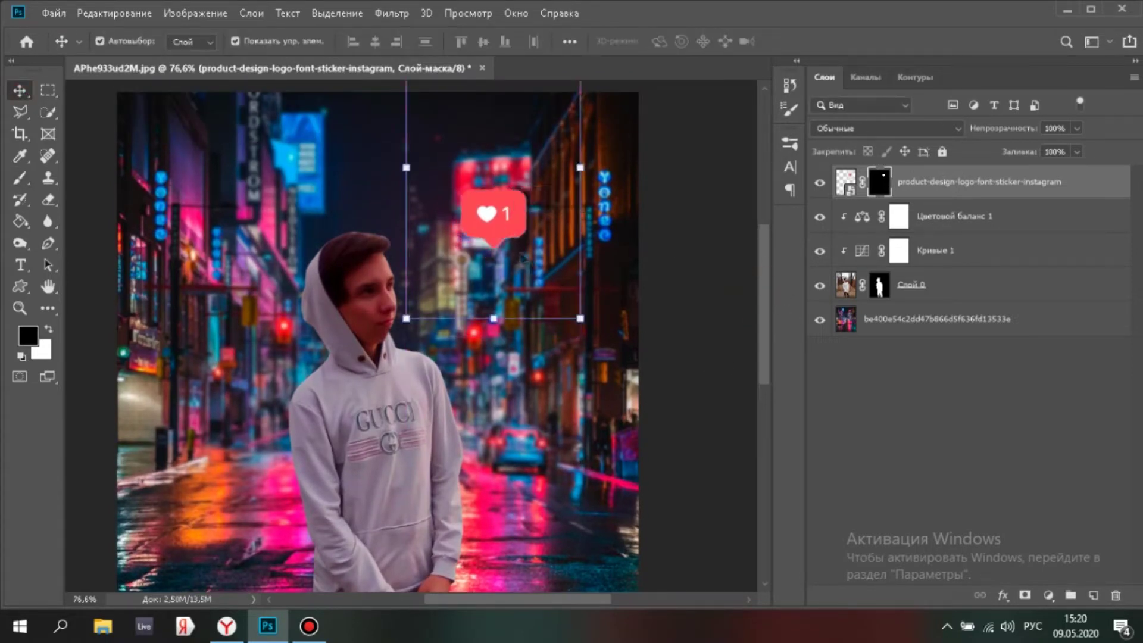
- Clean the pale fringe around the heart bubble by painting black on its layer mask with a 15 px brush
key("b")
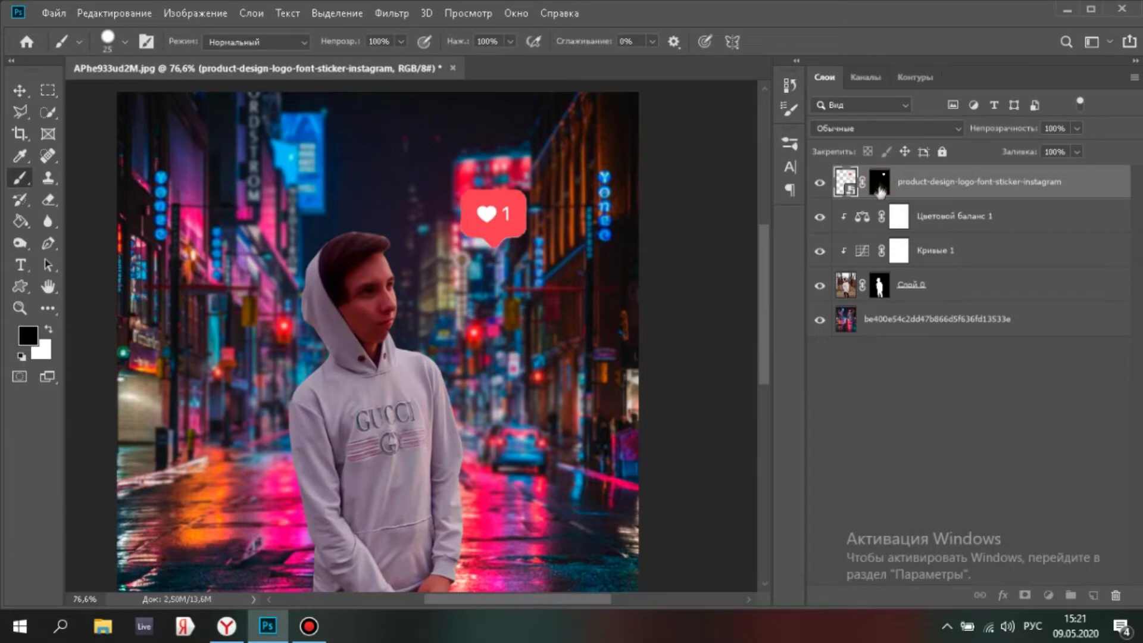
scroll(500, 247, "up", 5)
scroll(474, 274, "up", 3)
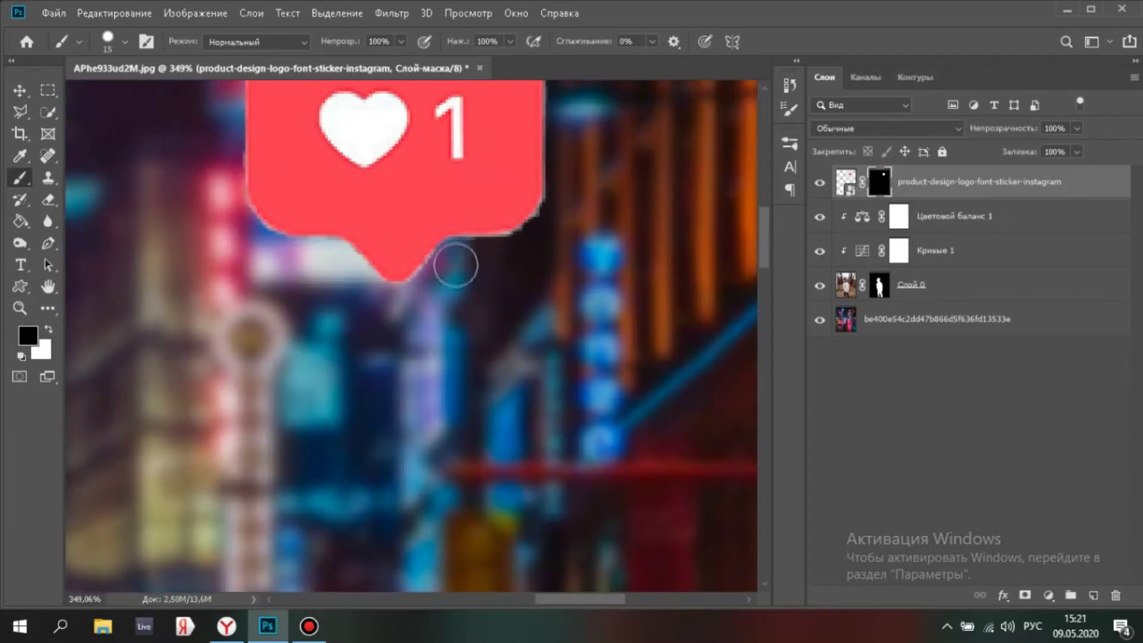
scroll(567, 251, "up", 2)
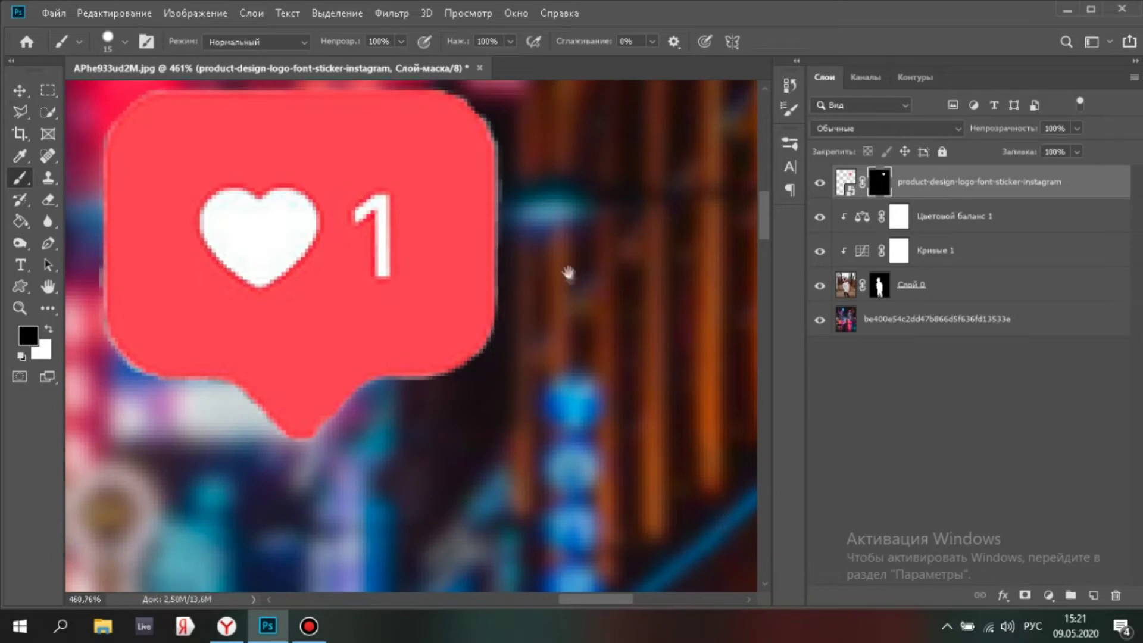
left_click_drag(569, 273, 569, 353)
left_click_drag(325, 151, 485, 145)
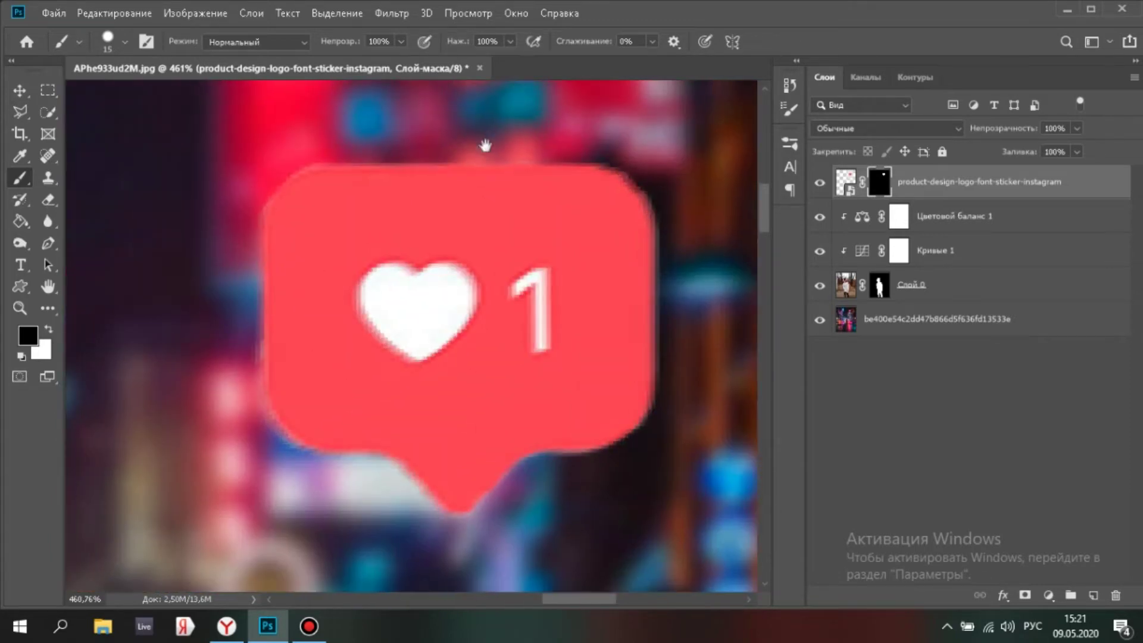
left_click_drag(305, 206, 379, 146)
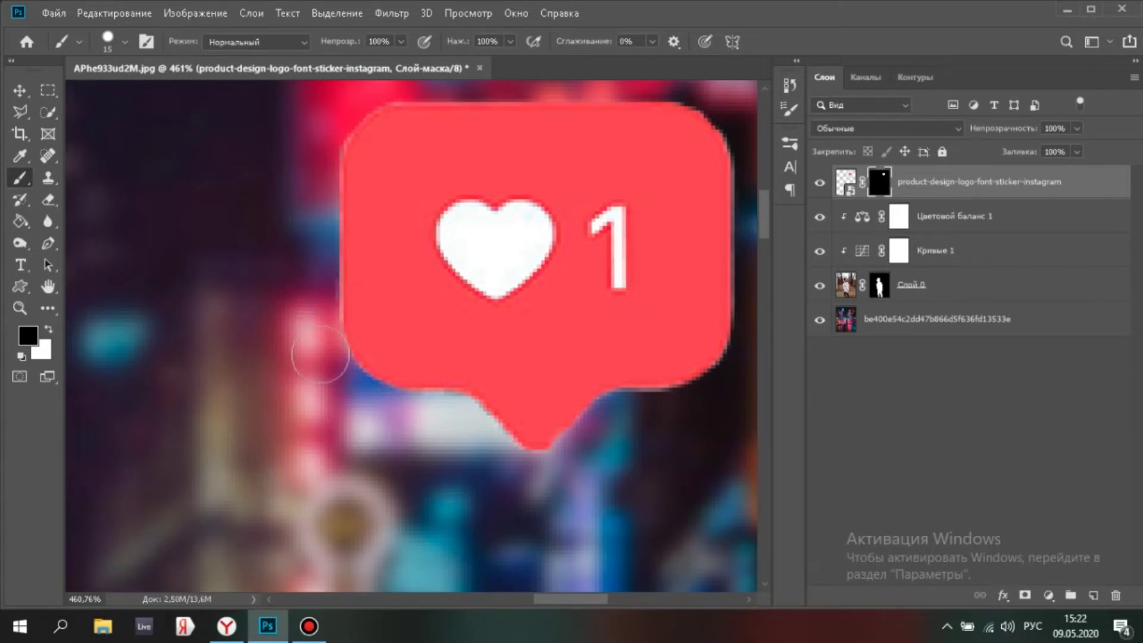
left_click_drag(420, 450, 352, 387)
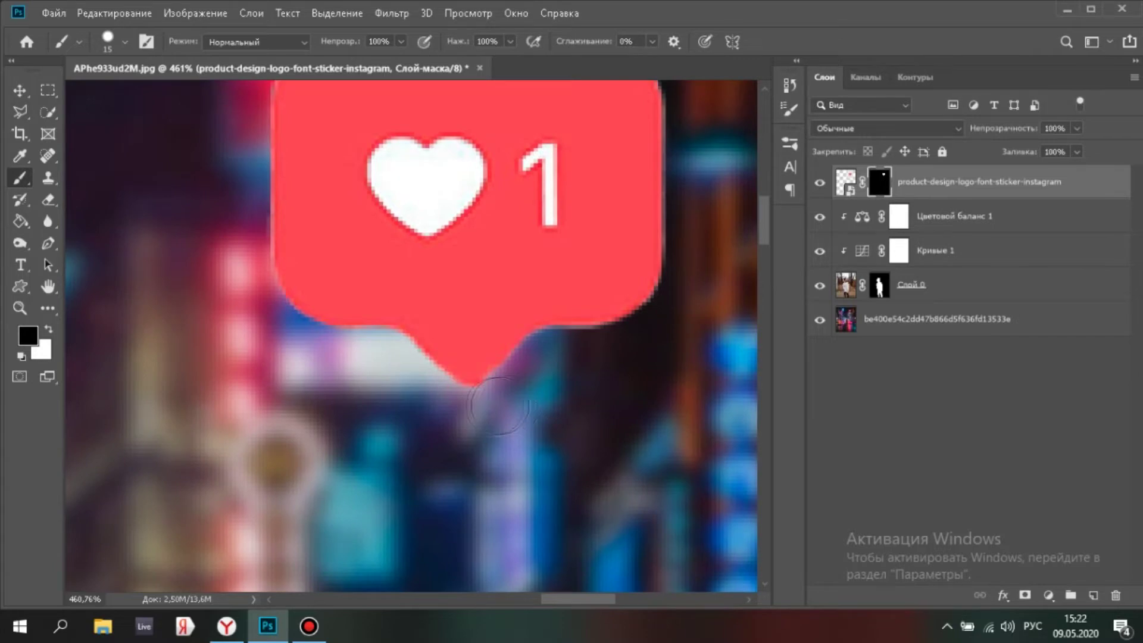
- Rasterize the heart bubble's sticker layer
scroll(488, 410, "down", 8)
right_click(976, 174)
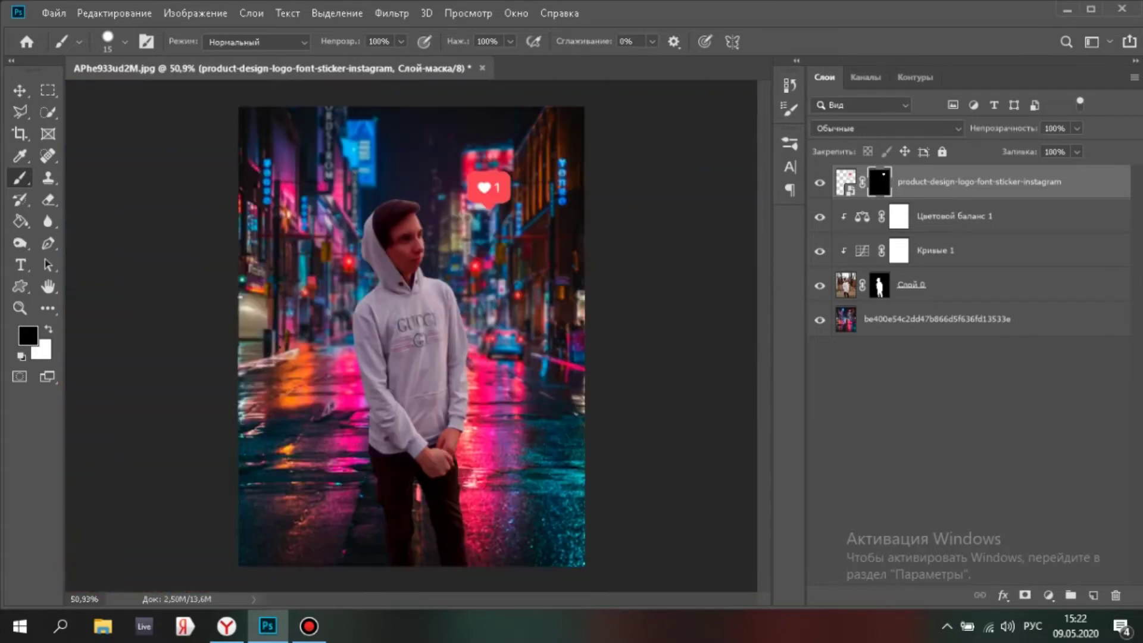
left_click(774, 297)
- Duplicate the heart bubble layer and set the copy's blending mode to Screen
scroll(513, 245, "up", 3)
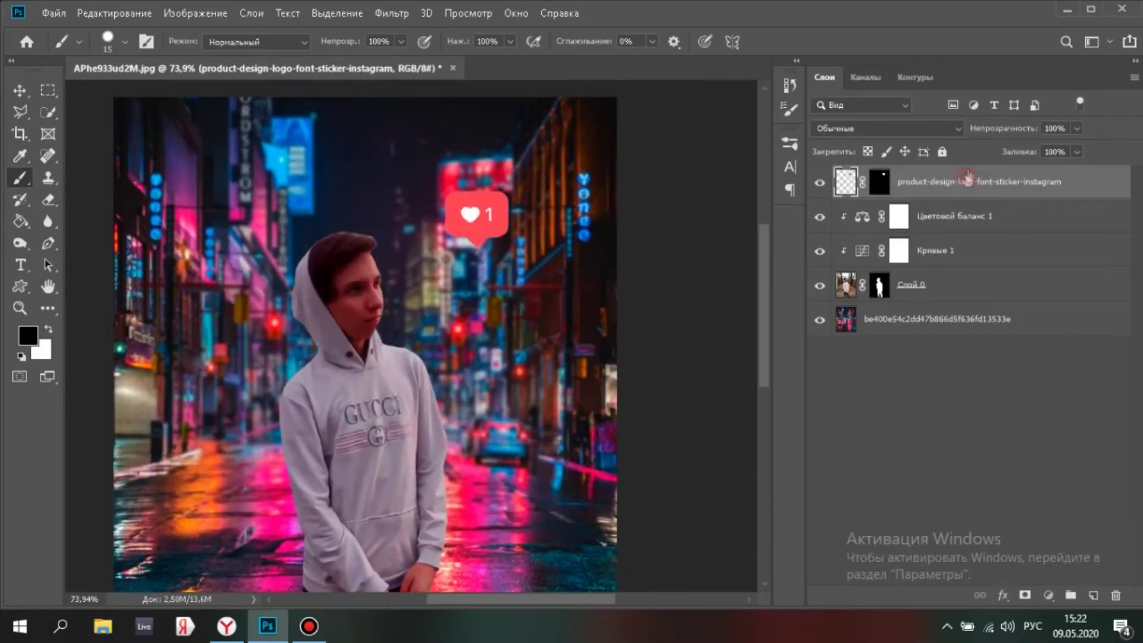
key("ctrl+j")
left_click(887, 128)
left_click(840, 266)
- Apply a Gaussian Blur to the Screen-mode copy of the heart bubble
left_click(392, 13)
mouse_move(524, 263)
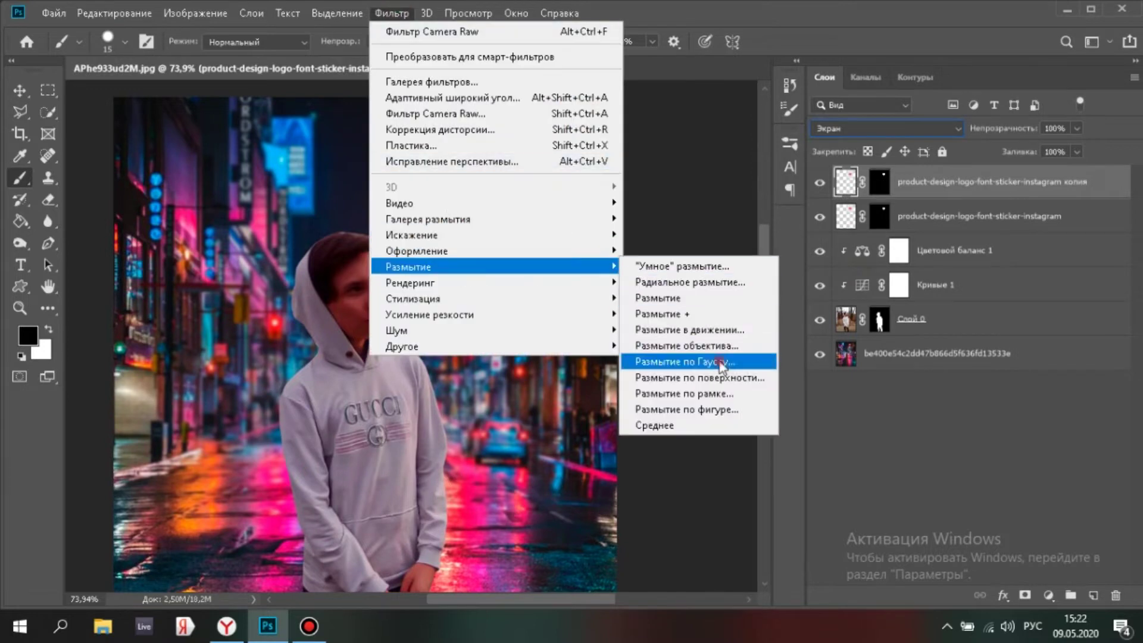
left_click(715, 363)
left_click_drag(670, 548, 641, 547)
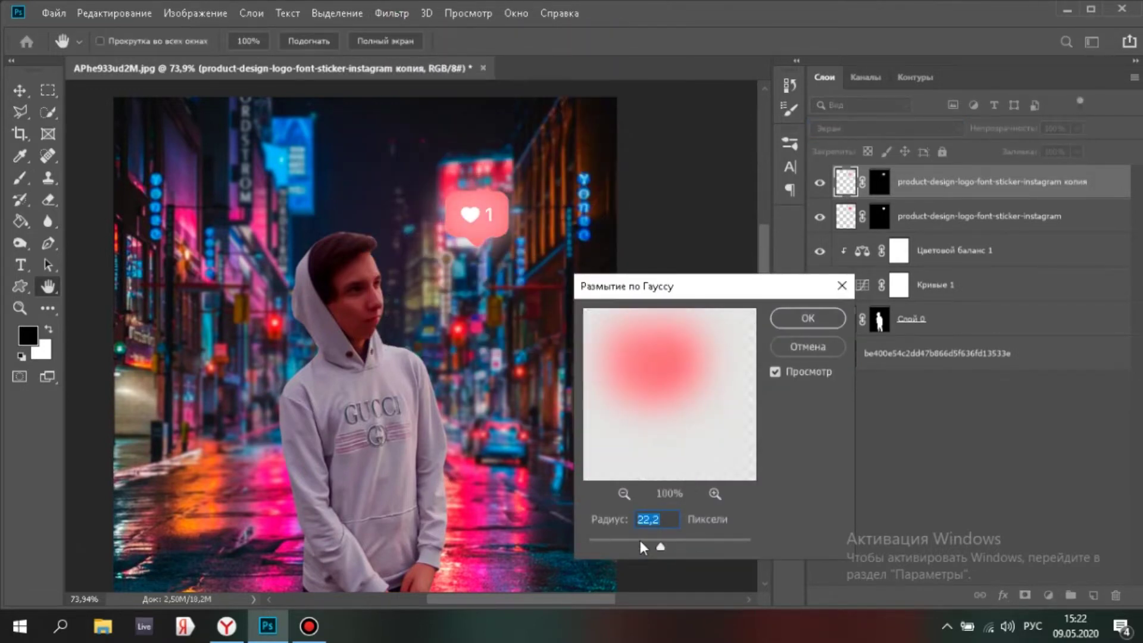
key("Return")
key("b")
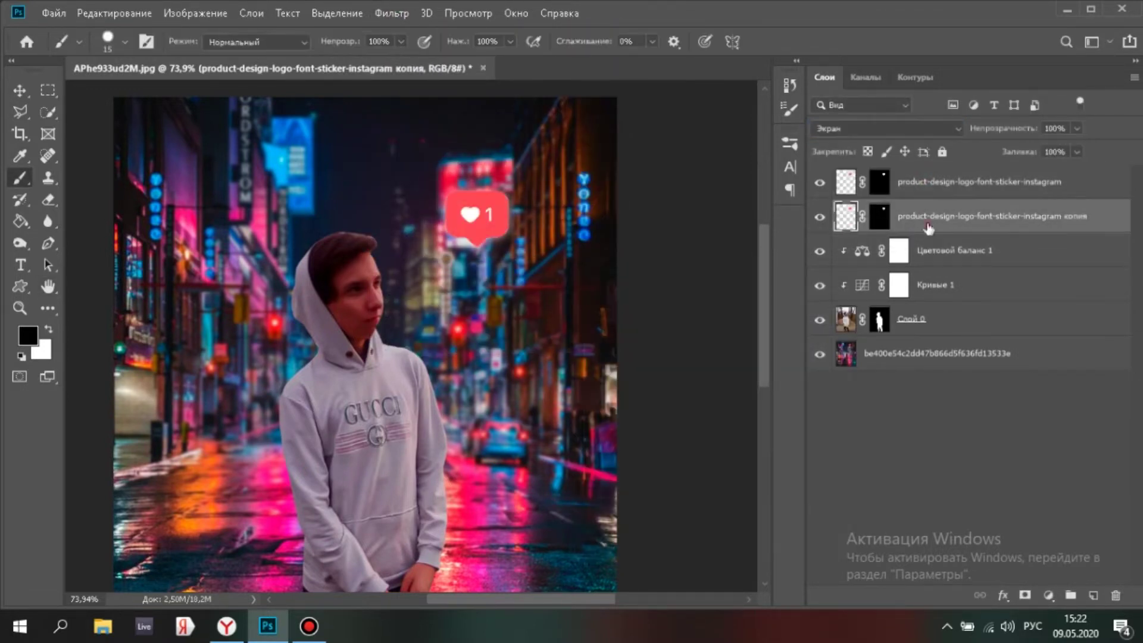
scroll(489, 298, "up", 2)
scroll(468, 310, "up", 4)
key("ctrl+backslash")
left_click_drag(430, 235, 525, 232)
key("ctrl+z")
- Toggle the top bubble layer's visibility to compare the image with and without its glow
scroll(530, 304, "down", 3)
left_click(819, 183)
left_click(819, 184)
scroll(532, 353, "down", 4)
- Add a new top layer and set the foreground to a saturated pink based on a colour sampled from the heart bubble
left_click(1093, 595)
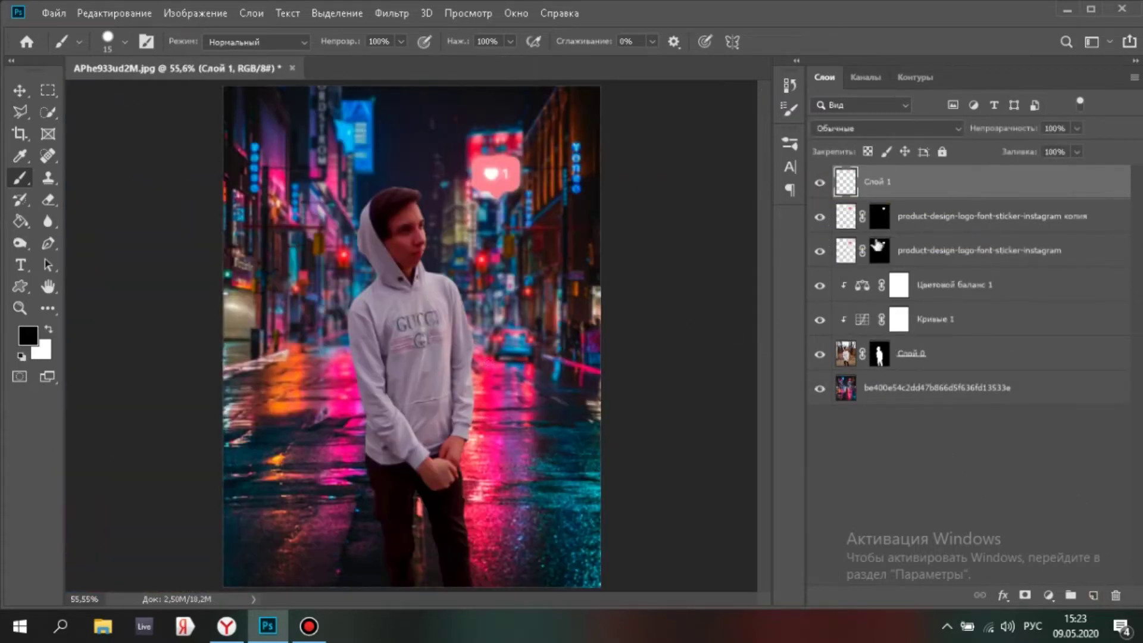
scroll(560, 202, "up", 2)
key("i")
left_click(461, 158)
left_click(28, 335)
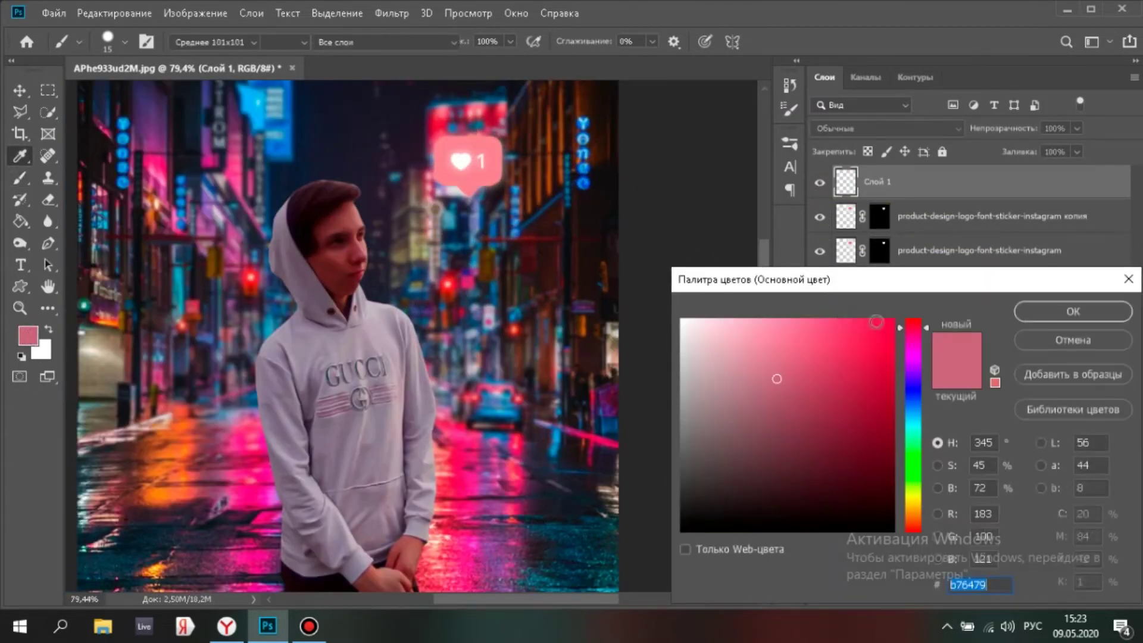
left_click_drag(778, 378, 893, 320)
left_click(914, 330)
left_click(1073, 311)
- Paint one soft pink spot over the heart bubble with a 300 px brush at 0% hardness
key("b")
scroll(453, 178, "down", 2)
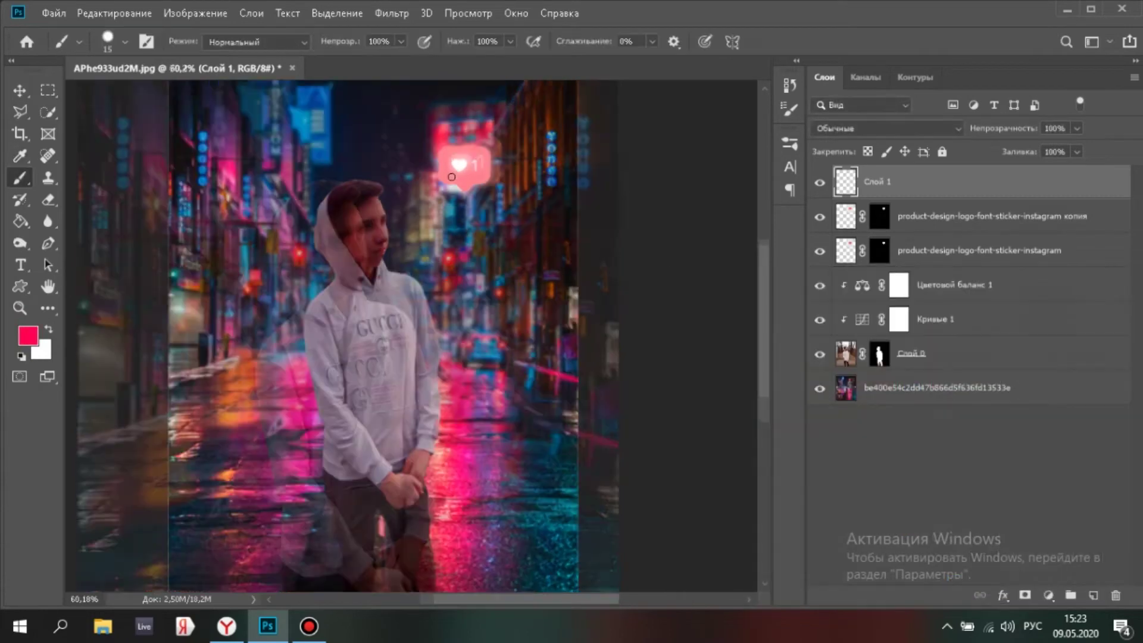
left_click(124, 42)
left_click_drag(122, 135, 97, 135)
left_click(124, 39)
key("bracketright")
key("bracketright")
key("bracketright")
key("bracketright")
key("bracketright")
key("bracketright")
key("bracketright")
key("bracketleft")
left_click(466, 168)
- Set the pink glow layer's blending mode to Soft Light and compare the image with and without it
left_click(887, 128)
left_click(859, 352)
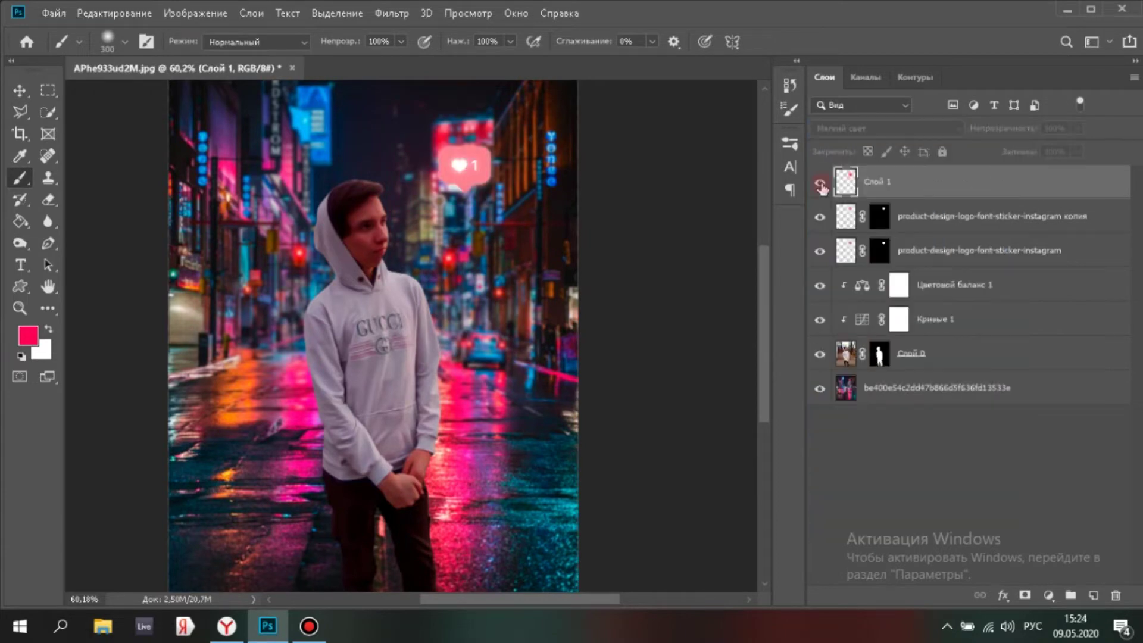
scroll(559, 179, "down", 1)
scroll(480, 275, "up", 2)
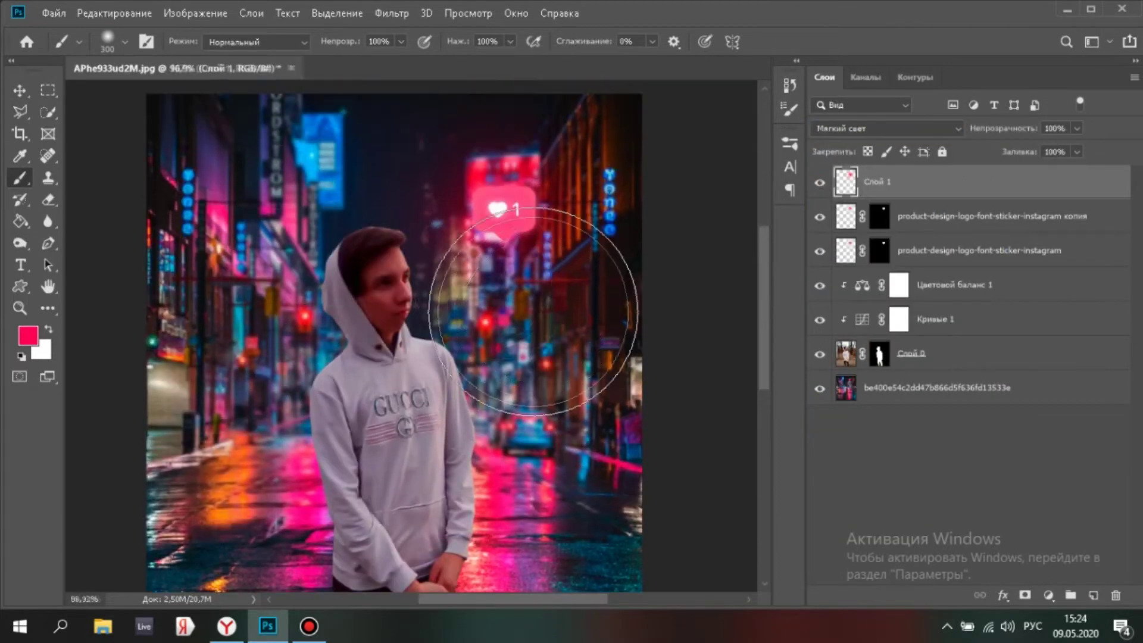
scroll(482, 277, "down", 2)
scroll(696, 357, "up", 1)
- Clean the edge around the person's hair by painting black on the person's layer mask with a hard 17 px brush
left_click_drag(169, 97, 141, 95)
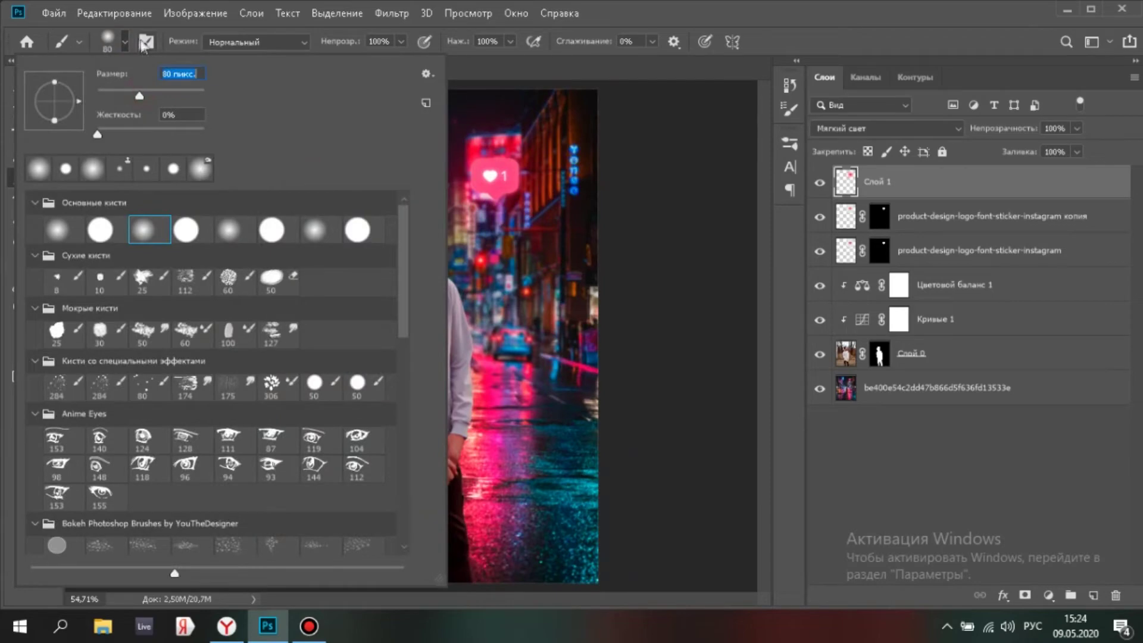
left_click(126, 43)
scroll(430, 367, "up", 12)
scroll(374, 131, "up", 2)
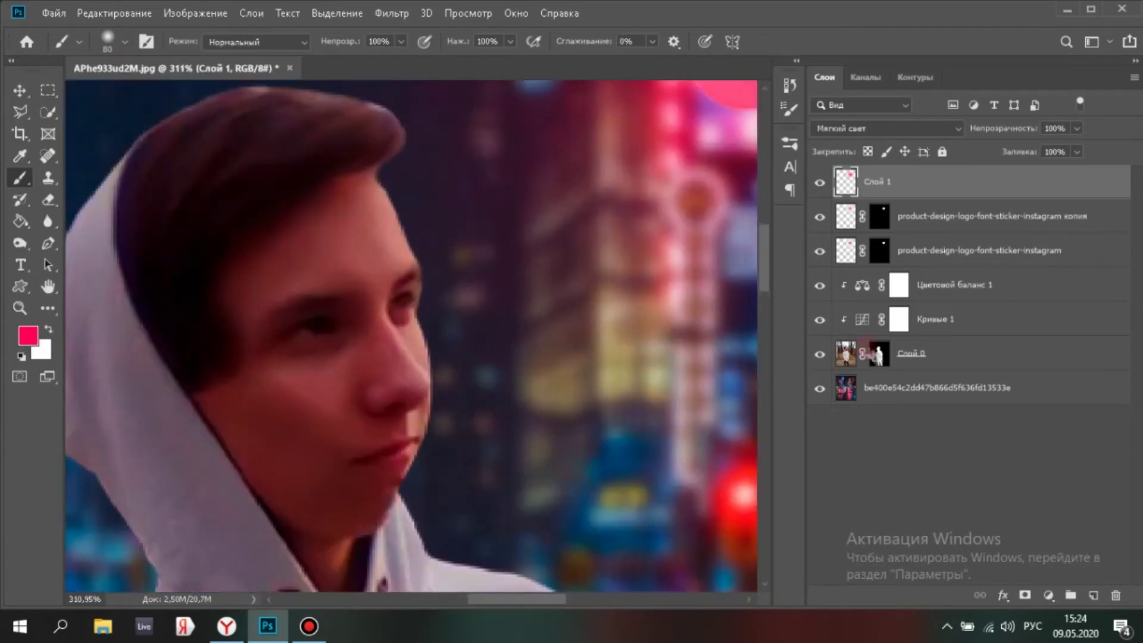
left_click(879, 354)
left_click(125, 42)
left_click_drag(140, 95, 126, 96)
left_click(125, 42)
scroll(363, 152, "up", 1)
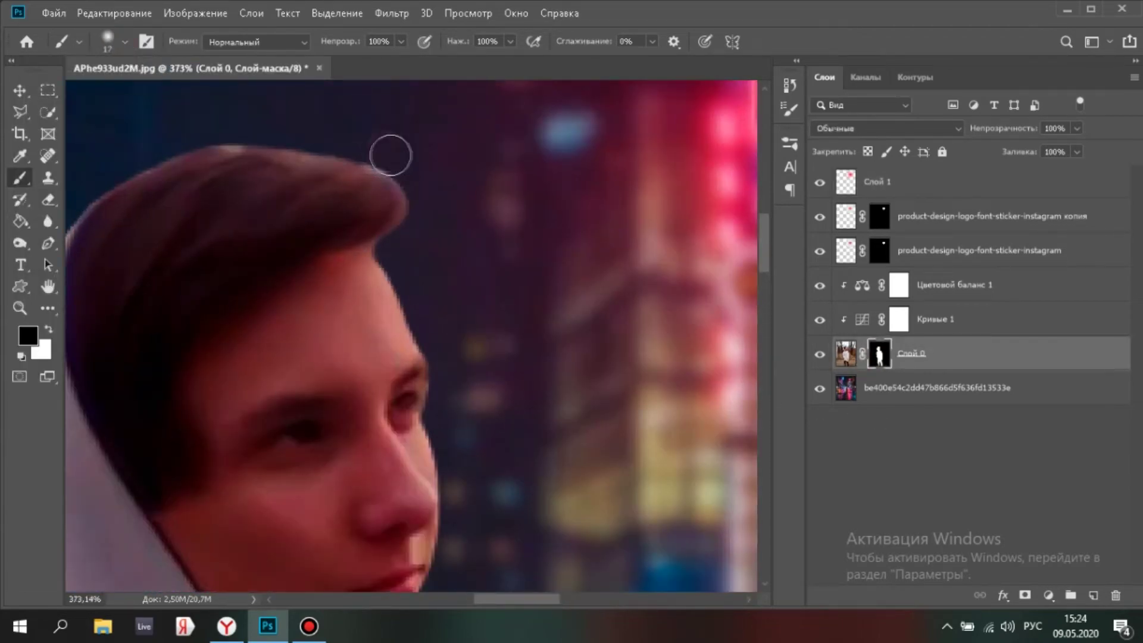
left_click(125, 42)
left_click_drag(103, 134, 205, 133)
left_click(125, 43)
scroll(455, 193, "up", 1)
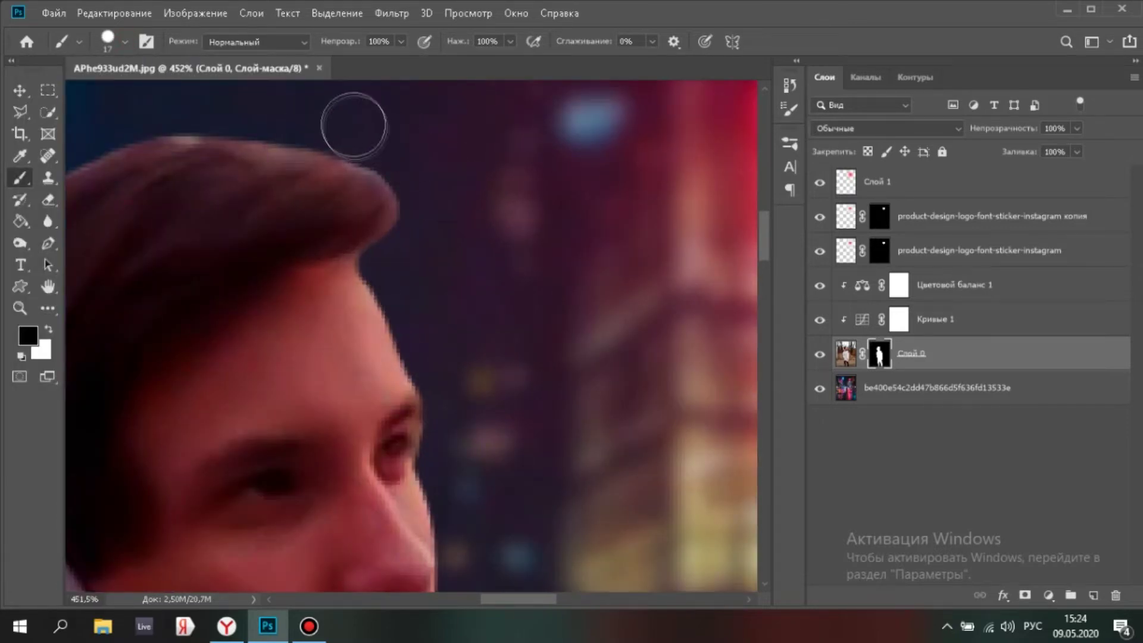
left_click_drag(362, 128, 453, 152)
left_click_drag(255, 121, 241, 125)
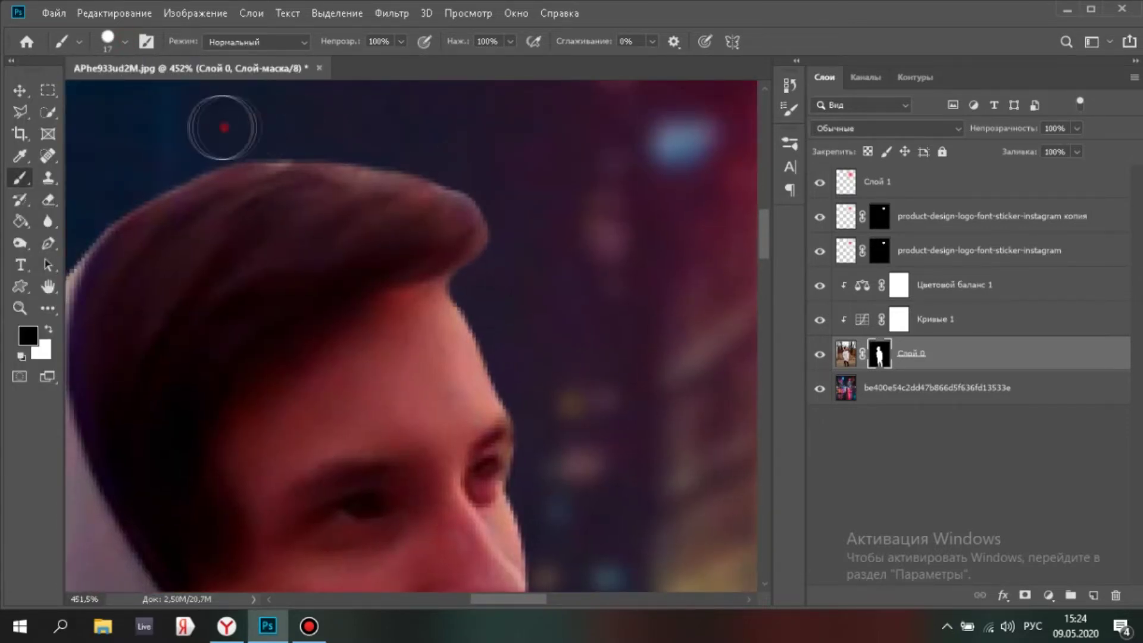
scroll(397, 186, "down", 4)
scroll(455, 191, "up", 3)
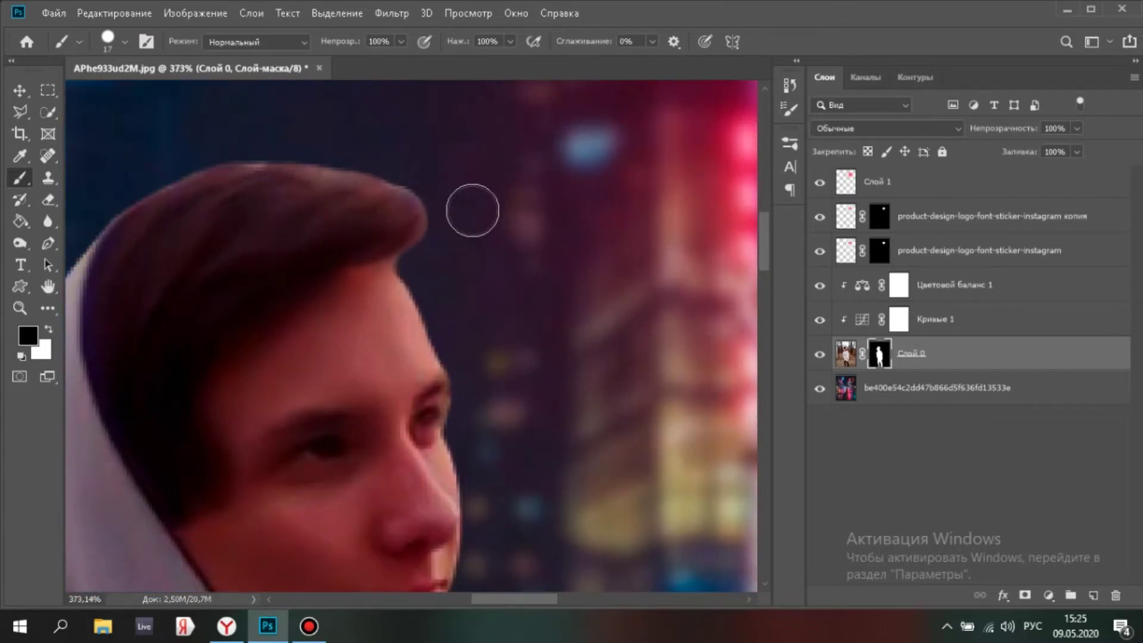
- Examine the person's Color Balance settings and toggle the adjustment to compare the colour match with the background
scroll(472, 210, "down", 5)
scroll(428, 210, "up", 2)
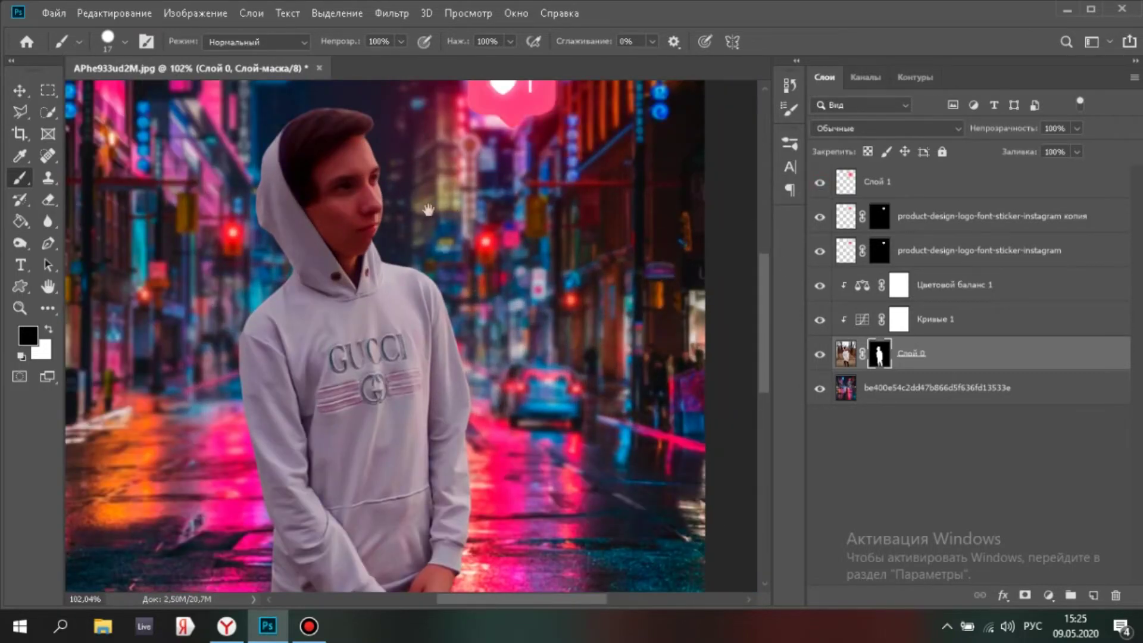
left_click_drag(428, 210, 465, 387)
scroll(466, 381, "up", 2)
scroll(467, 381, "down", 3)
double_click(862, 287)
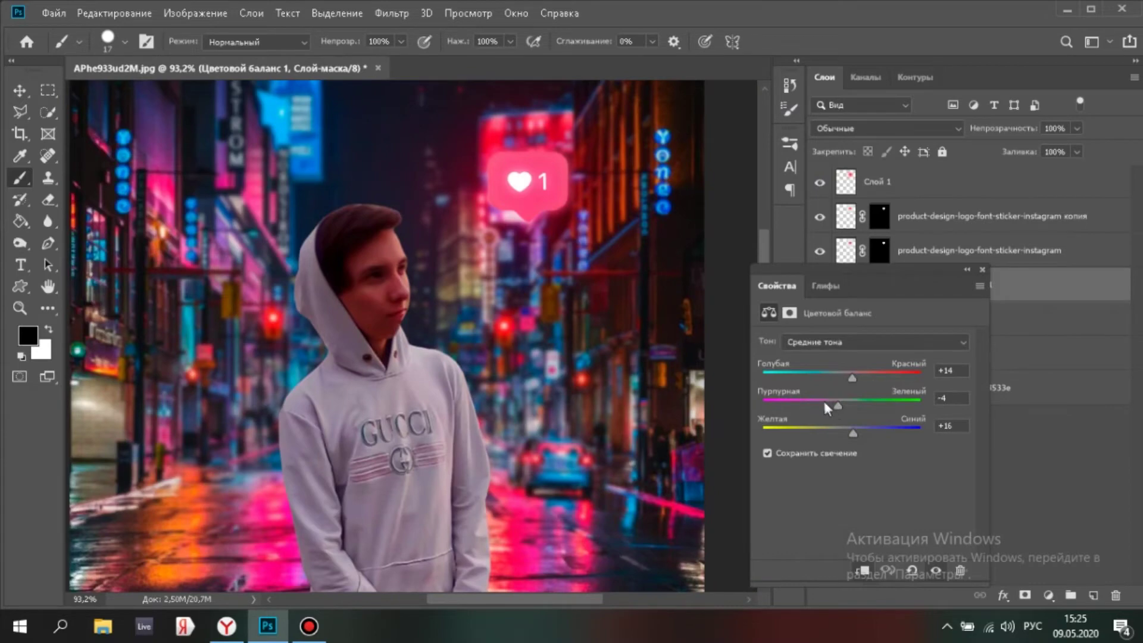
left_click(983, 270)
left_click(820, 285)
left_click(820, 286)
scroll(458, 381, "down", 3)
scroll(463, 393, "up", 1)
scroll(434, 334, "up", 4)
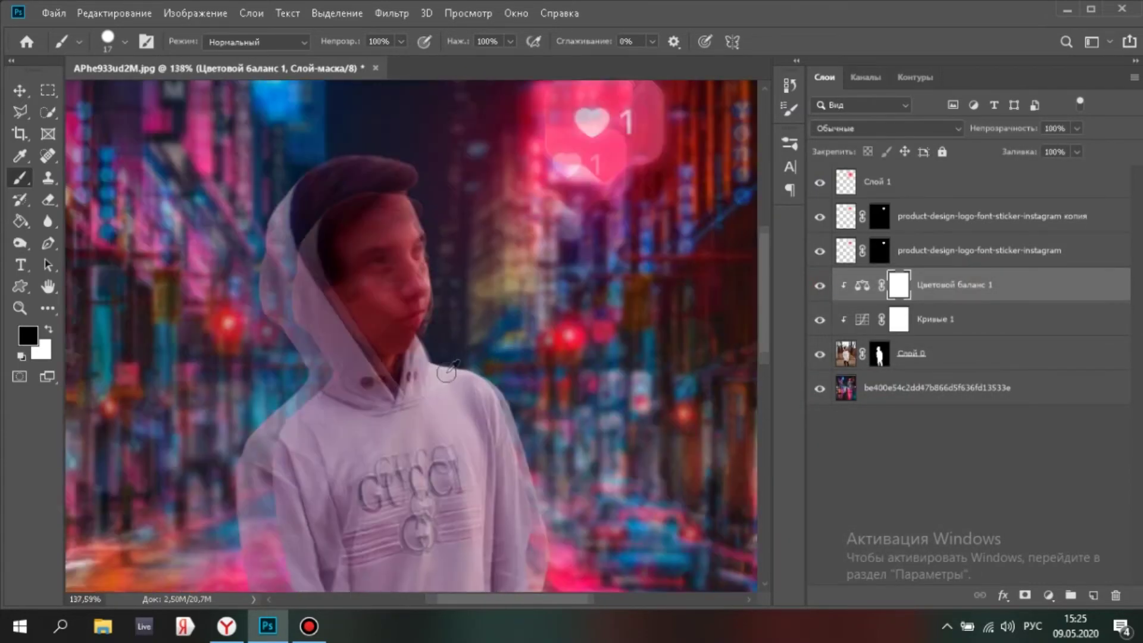
- Add a clipped Soft Light layer above the person's Color Balance adjustment and set a soft brush to 4% flow
left_click(1094, 596)
left_click(890, 303, "alt")
scroll(455, 298, "up", 2)
left_click(121, 42)
left_click(100, 129)
left_click_drag(511, 42, 436, 63)
left_click(837, 128)
left_click(839, 338)
- Paint pink light over the person's hair and the side of the face towards the bubble, varying the soft brush size
mouse_move(457, 238)
left_mouse_down()
mouse_move(455, 196)
mouse_move(396, 208)
mouse_move(409, 207)
left_mouse_up()
left_click_drag(466, 252, 358, 241)
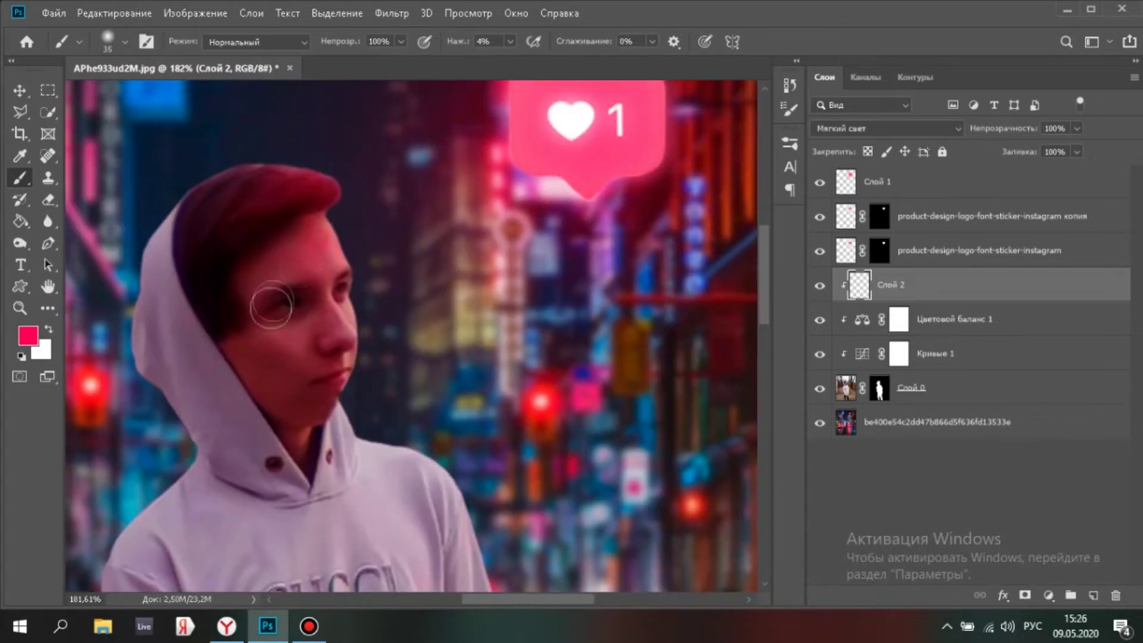
key("bracketleft")
key("bracketleft")
scroll(339, 339, "up", 3)
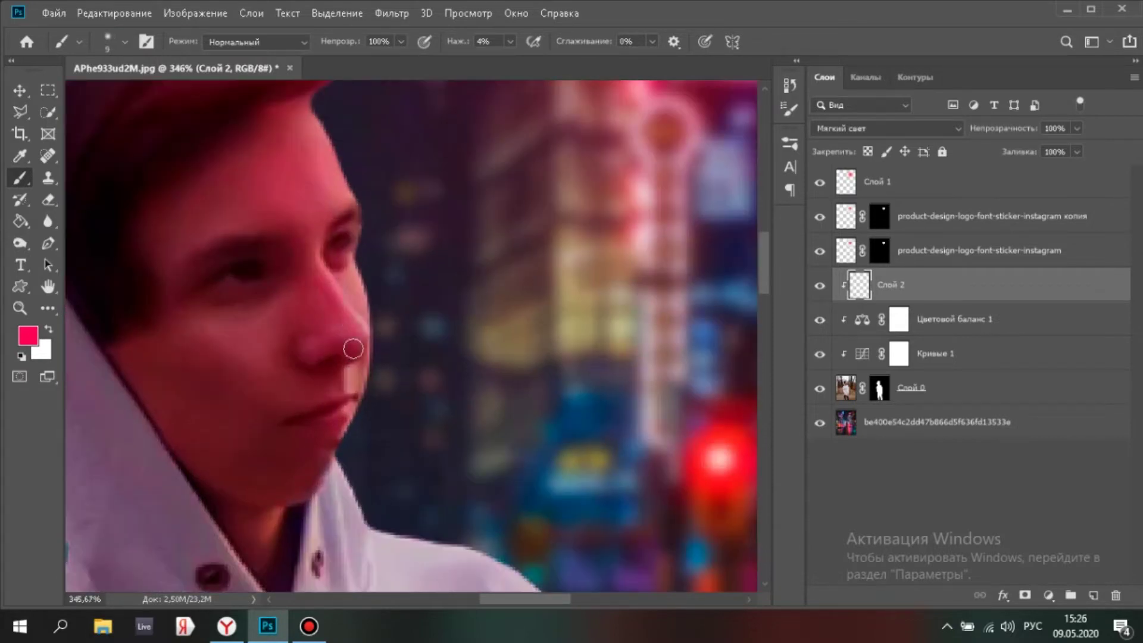
key("bracketright")
key("bracketright")
key("bracketright")
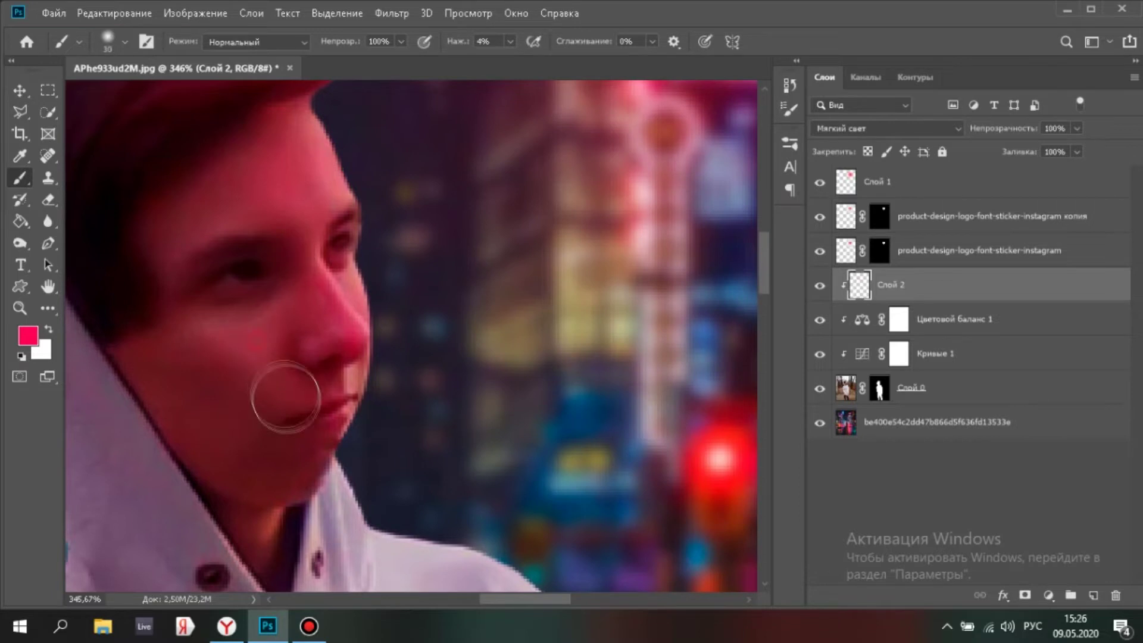
scroll(327, 337, "down", 4)
scroll(456, 138, "up", 3)
- Reduce the excess pink on the face with the Eraser at a lowered flow
key("e")
left_click_drag(461, 42, 382, 62)
key("b")
- Paint soft pink light over the hoodie's shoulder, chest and sleeve at 4% flow, varying the brush size up to 150 px
scroll(327, 476, "down", 2)
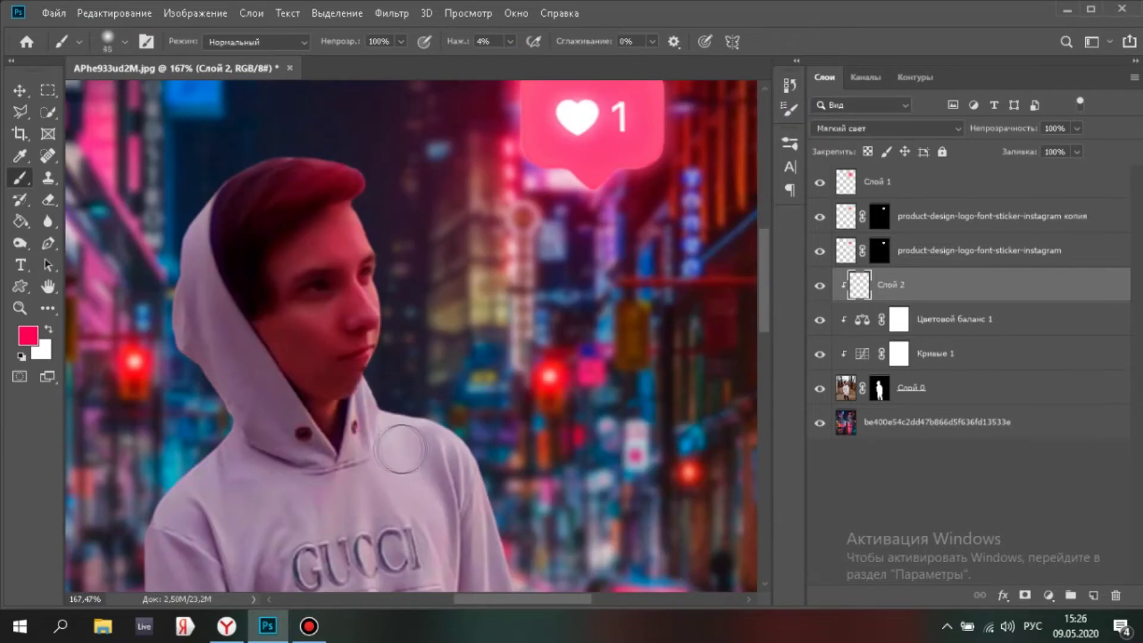
key("bracketright")
scroll(396, 449, "down", 1)
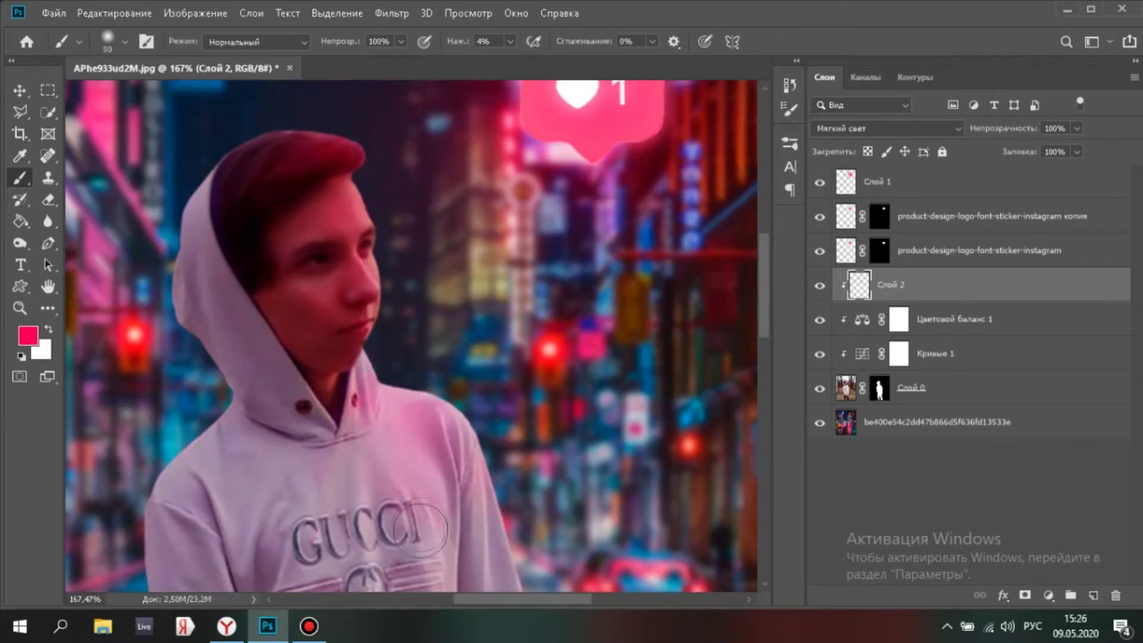
scroll(481, 555, "down", 2)
scroll(418, 535, "down", 1)
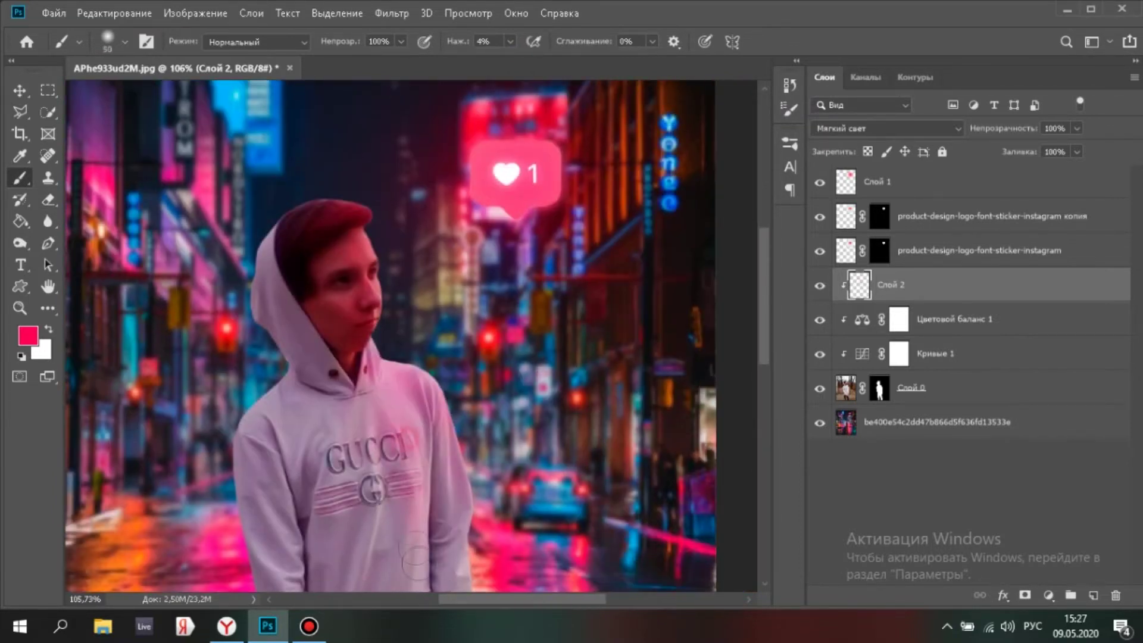
scroll(415, 405, "up", 3)
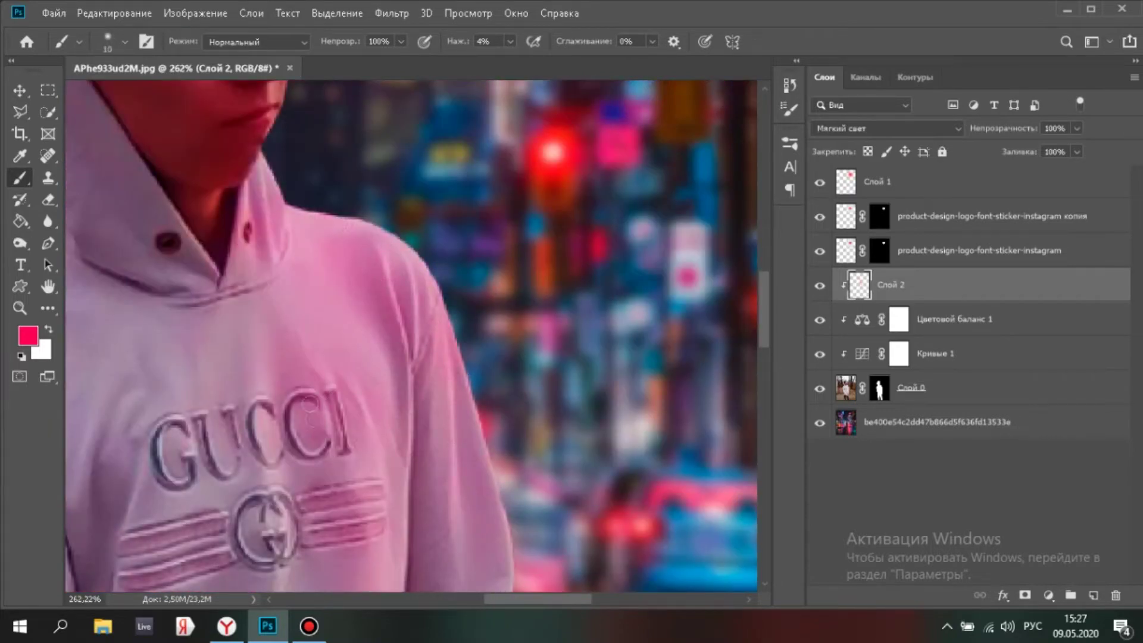
scroll(270, 499, "down", 5)
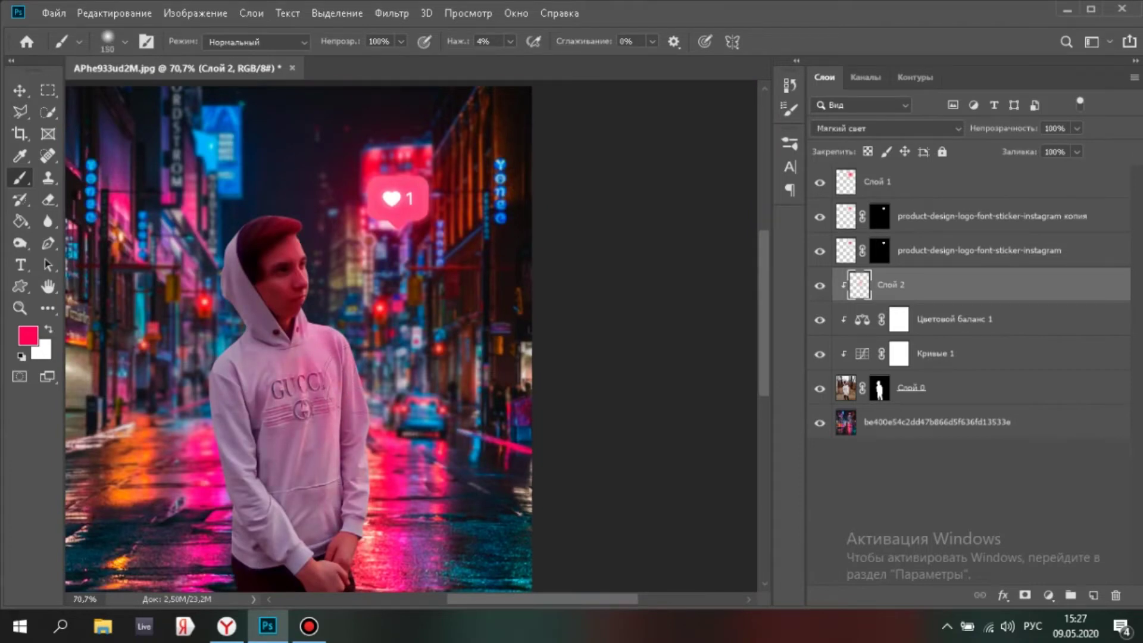
- Lower the opacity of the person's pink light layer to 65%
left_click_drag(1052, 150, 1047, 150)
scroll(366, 477, "up", 3)
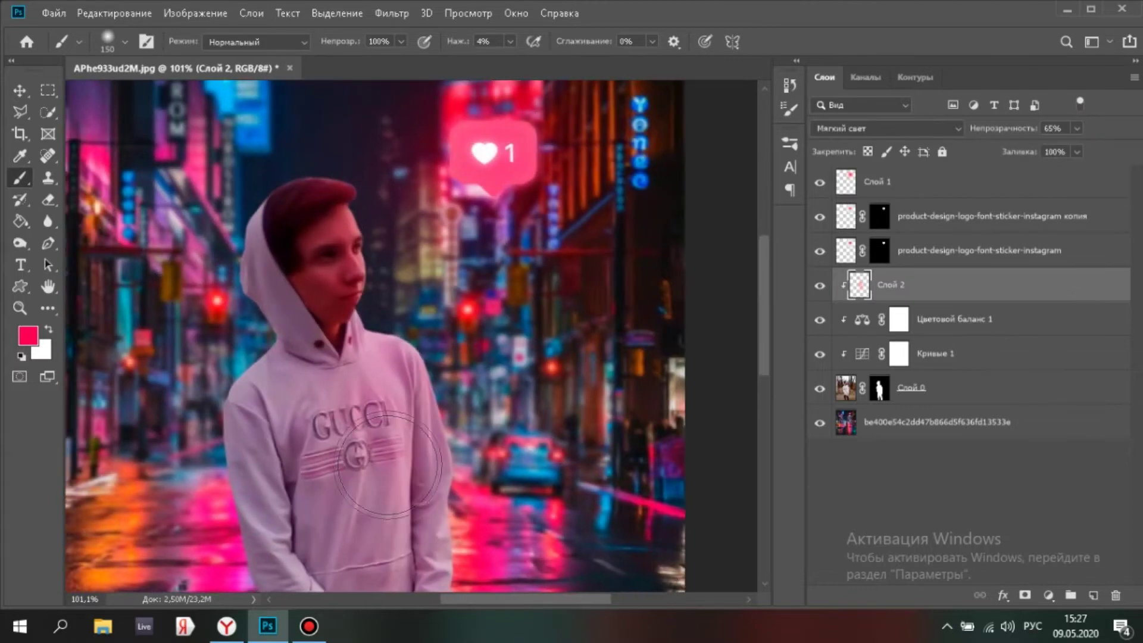
key("ctrl+shift+alt+n")
key("Delete")
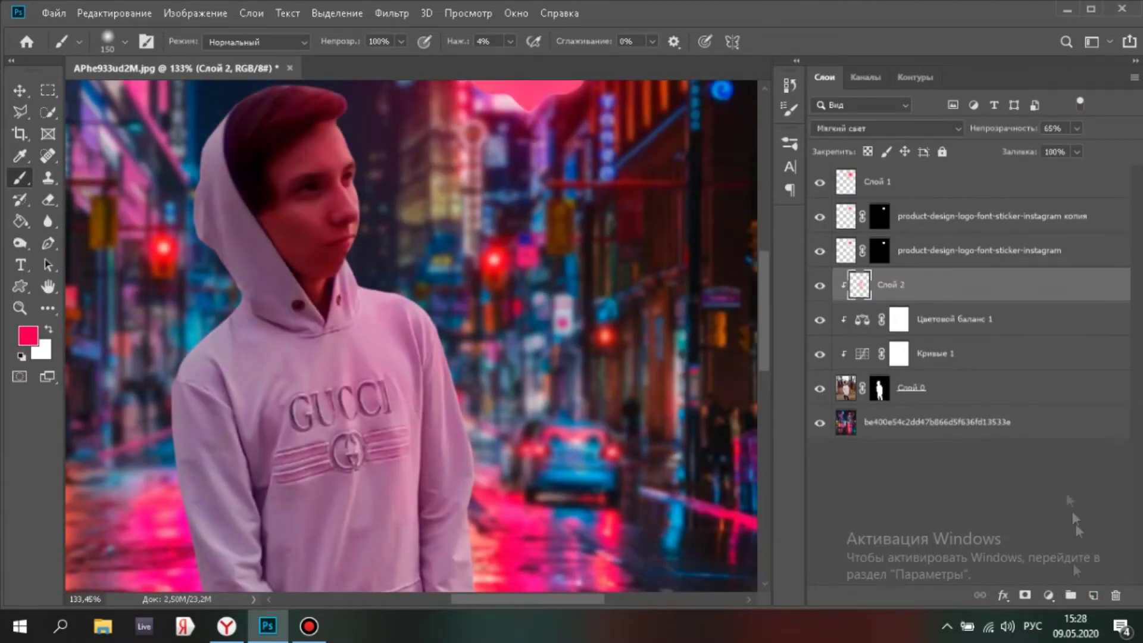
- Add a darkening Curves adjustment clipped to the person and turn its layer mask black
left_click(1049, 595)
left_click(941, 388)
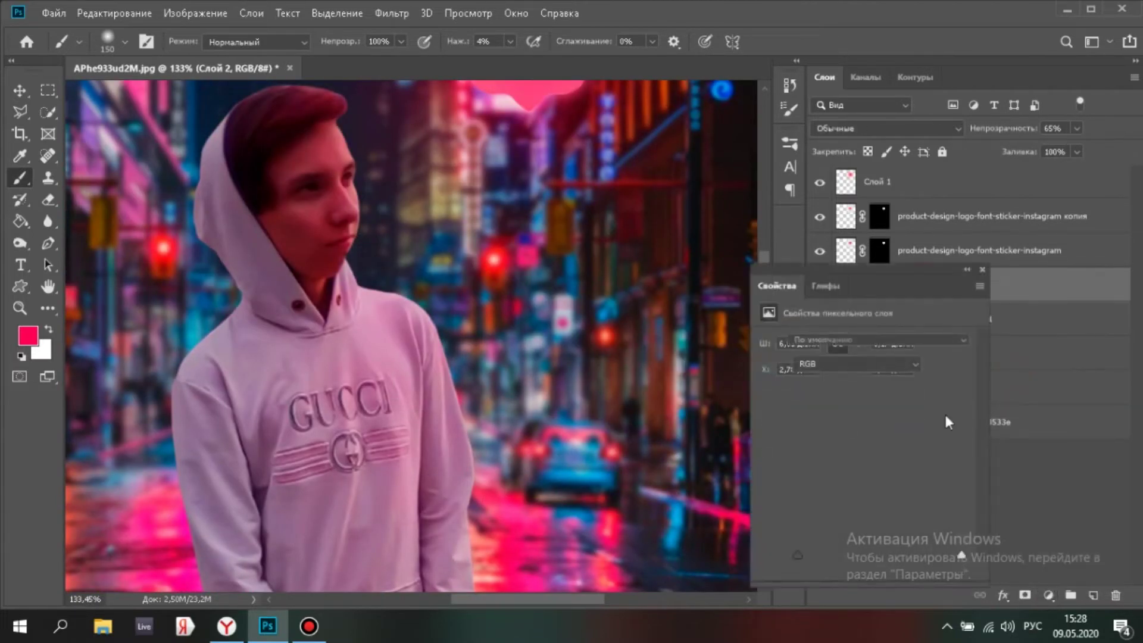
left_click(938, 303, "alt")
left_click_drag(795, 304, 774, 303)
left_click_drag(687, 81, 798, 230)
left_click_drag(856, 329, 858, 397)
left_click(878, 218)
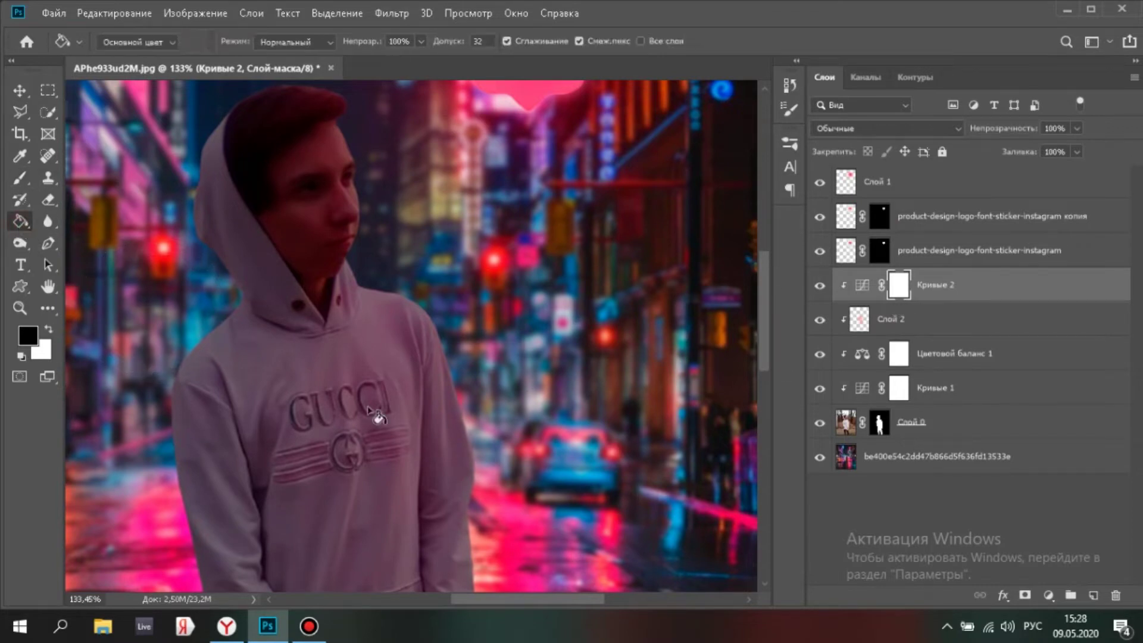
key("ctrl+i")
- Paint white on the new Curves mask with a soft brush at 6% flow to deepen shadows on the face and neck
key("x")
left_click(125, 41)
left_click(105, 92)
key("Return")
left_click(510, 42)
left_click(517, 63)
key("Return")
scroll(324, 384, "up", 4)
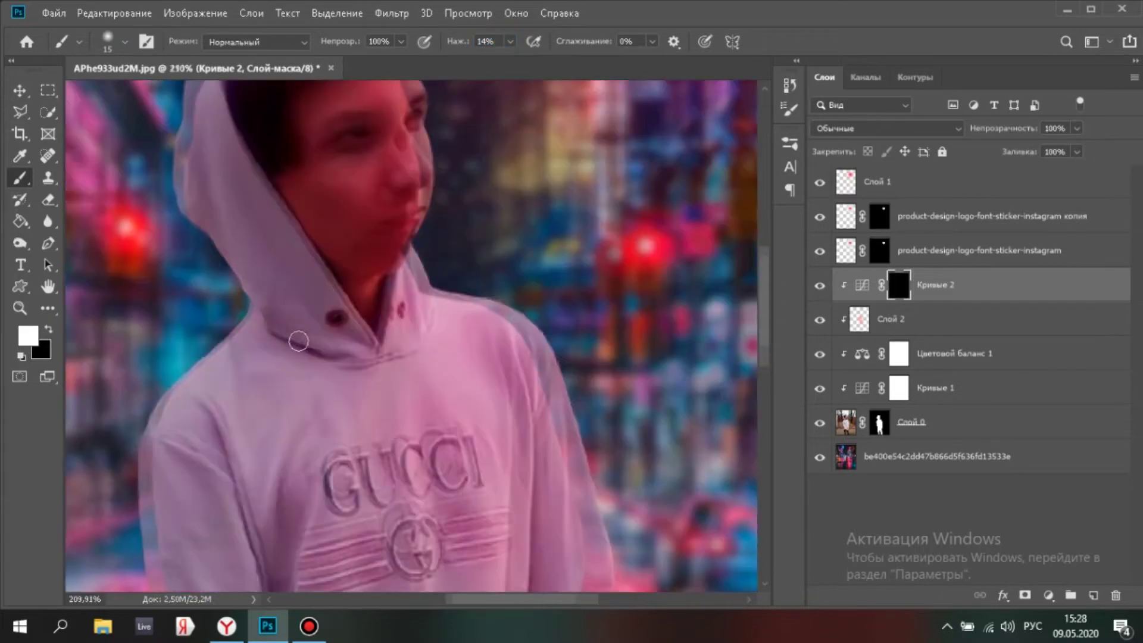
left_click(510, 41)
left_click(502, 62)
key("Return")
left_click_drag(330, 115, 358, 163)
left_click_drag(367, 247, 428, 356)
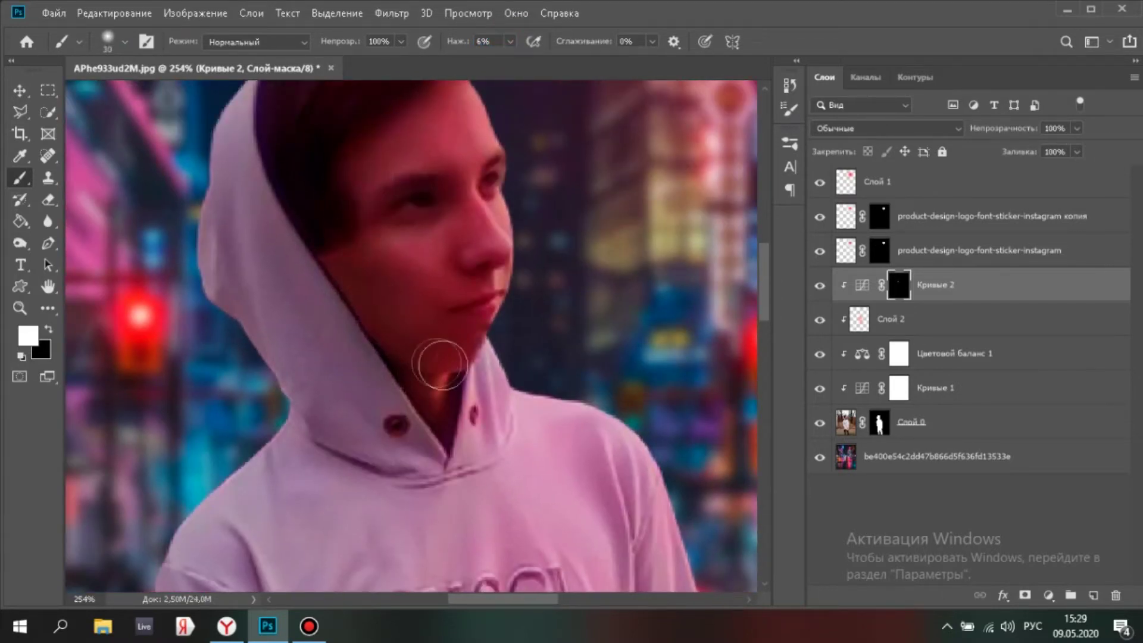
- Darken the shadows around the hood and upper hoodie on the Curves mask, adjusting the brush size to the folds
left_click_drag(268, 197, 361, 277)
key("bracketleft")
key("bracketleft")
left_click_drag(390, 513, 344, 416)
key("bracketright")
key("bracketright")
left_click_drag(348, 476, 418, 299)
key("bracketleft")
- Deepen the shadows in the near sleeve folds and on the hoodie front on the Curves mask with a 15 to 20 px brush
scroll(475, 339, "down", 3)
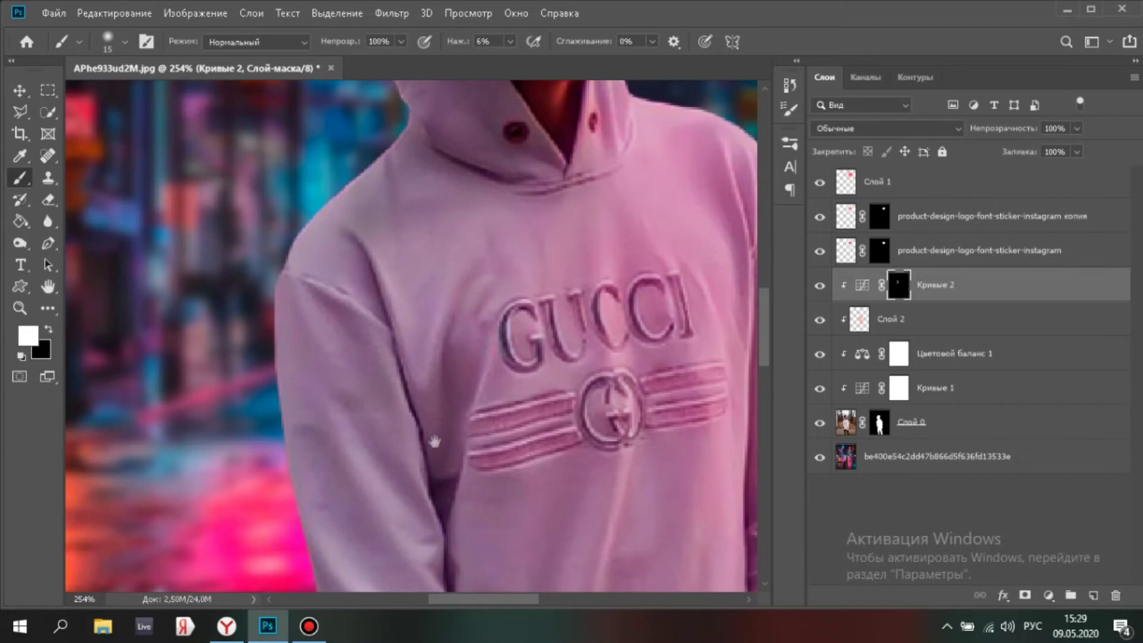
scroll(441, 412, "down", 4)
scroll(442, 497, "down", 4)
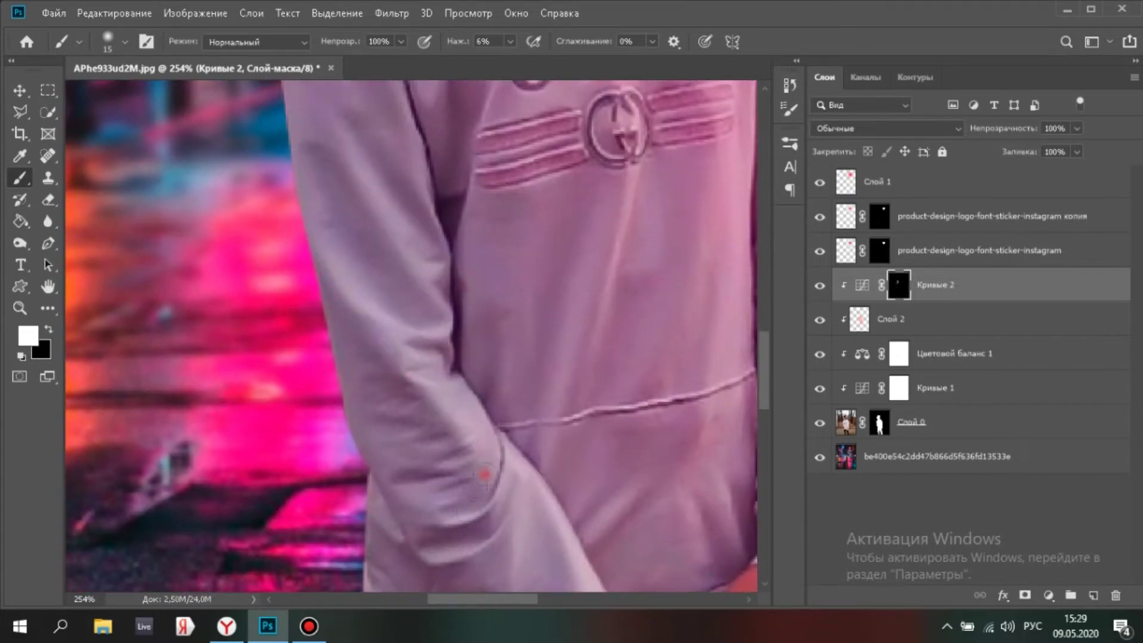
left_click_drag(426, 485, 310, 459)
left_click_drag(541, 249, 431, 377)
key("]")
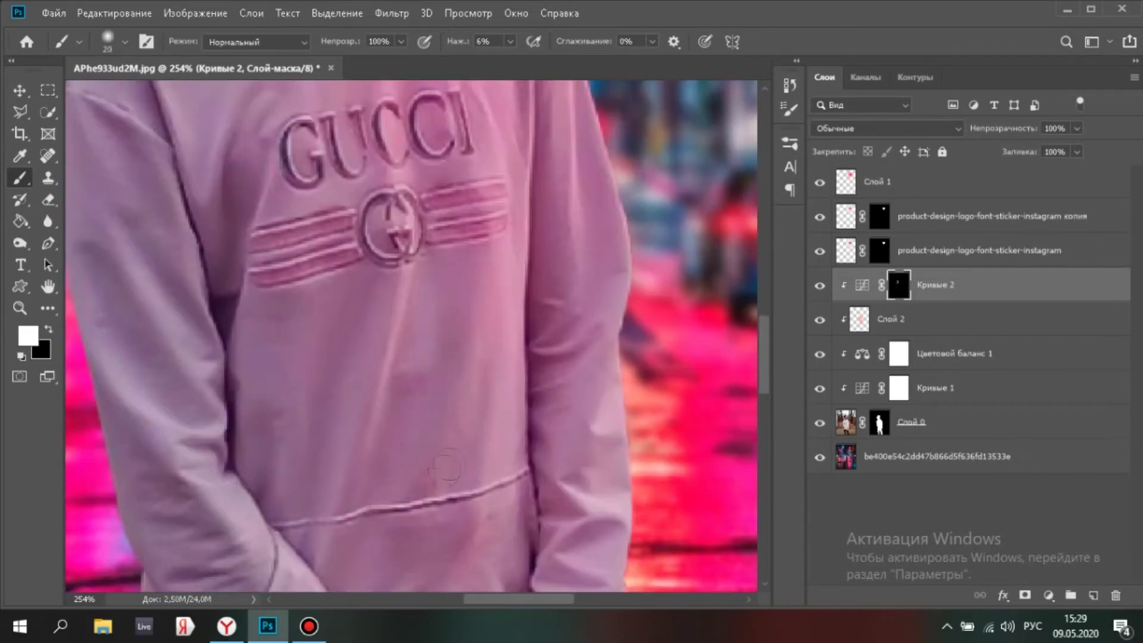
scroll(366, 297, "up", 4)
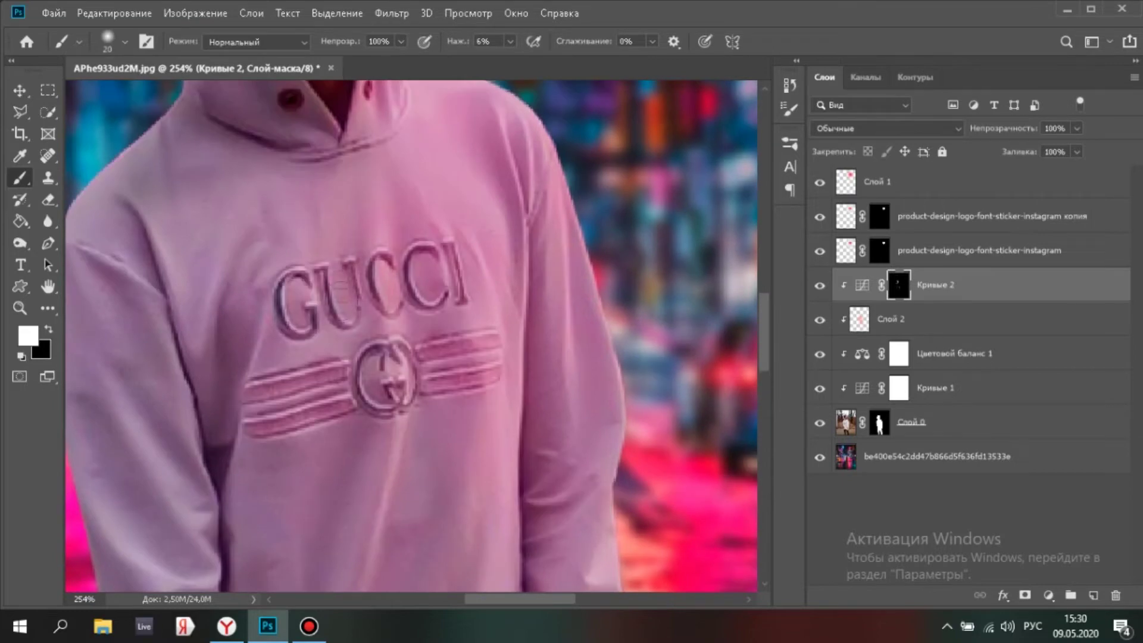
scroll(426, 292, "up", 10)
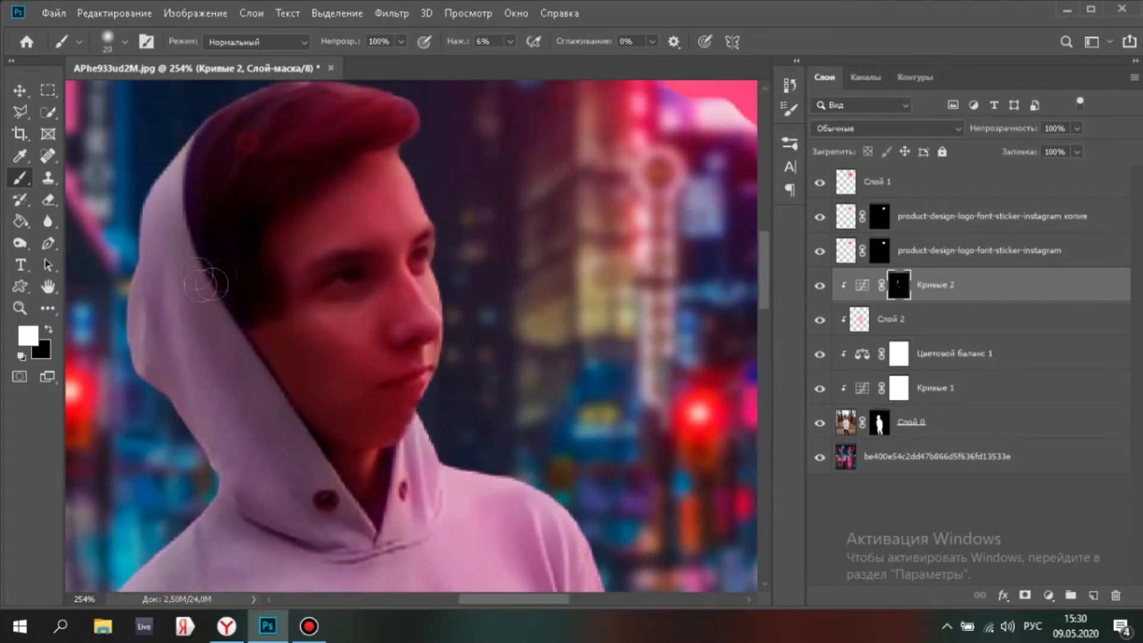
- Darken the seam and folds of the hoodie's far sleeve on the Curves mask, starting with a 9 px brush
scroll(354, 343, "down", 10)
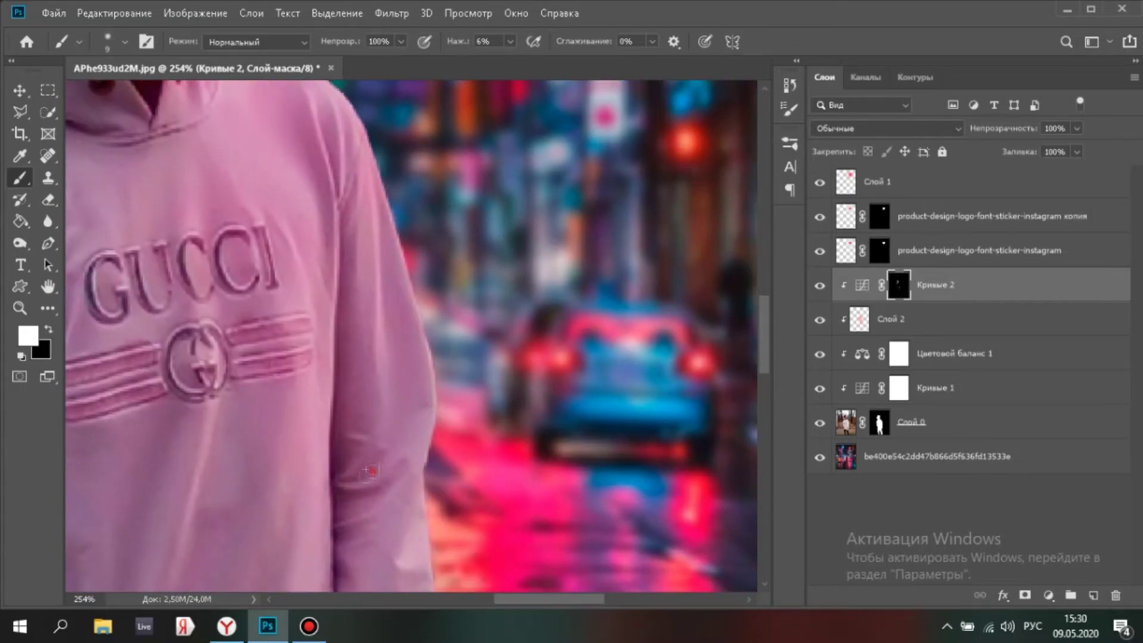
scroll(385, 307, "down", 5)
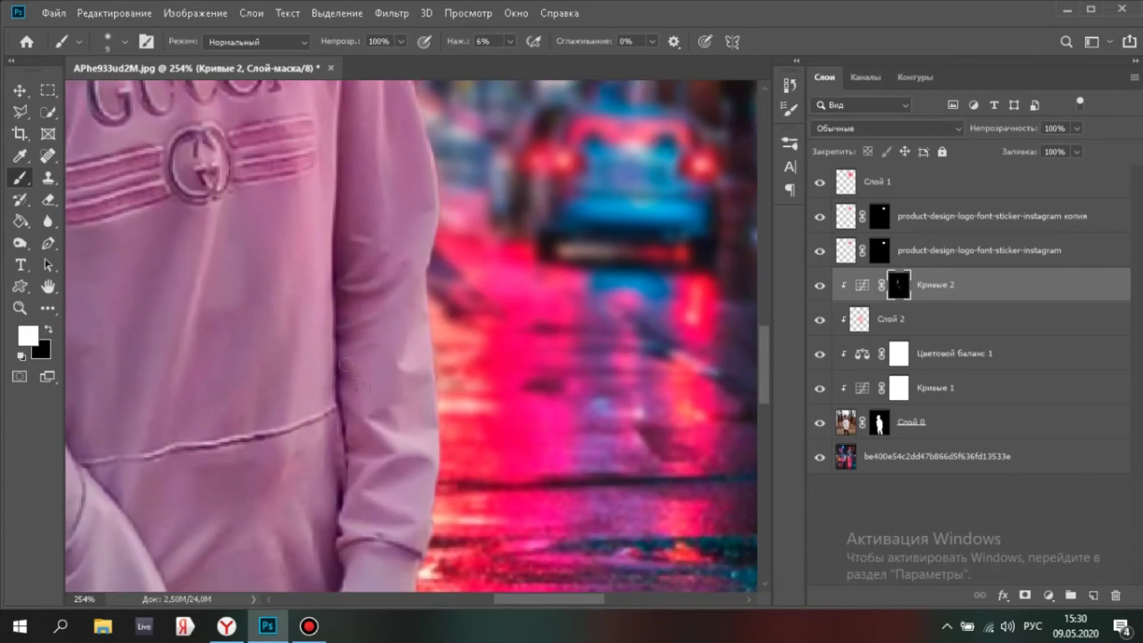
left_click_drag(370, 496, 455, 396)
key("bracketright")
key("bracketright")
key("bracketright")
key("bracketright")
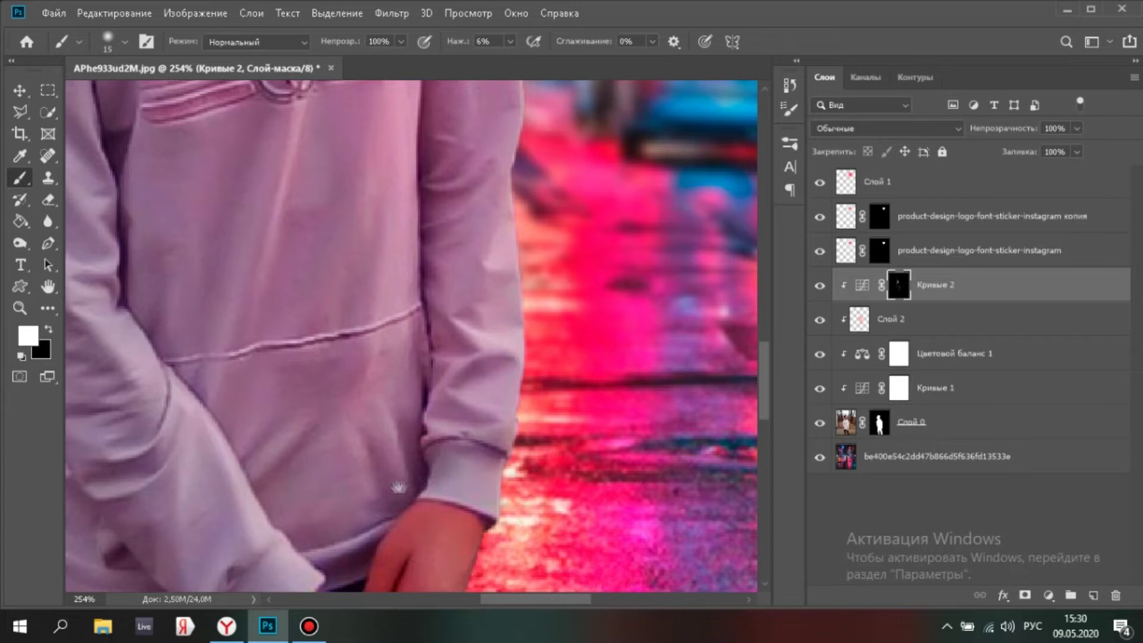
- Paint shadows along the hoodie's hem, cuffs and hands on the Curves mask, adjusting the brush to about 20 px
left_click_drag(399, 487, 527, 387)
left_click_drag(341, 494, 356, 472)
mouse_move(357, 470)
left_mouse_down()
mouse_move(377, 441)
mouse_move(389, 381)
left_mouse_up()
key("bracketright")
key("bracketright")
key("bracketright")
key("bracketleft")
key("bracketleft")
mouse_move(494, 532)
left_mouse_down()
mouse_move(509, 547)
mouse_move(569, 542)
mouse_move(586, 502)
left_mouse_up()
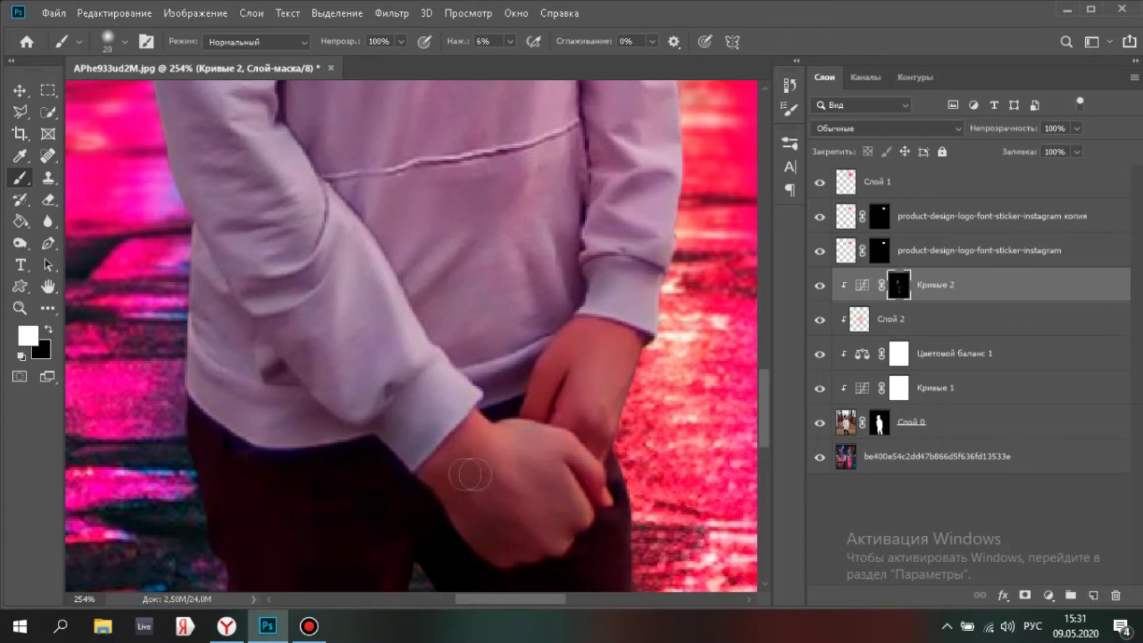
left_click_drag(511, 464, 646, 249)
- Touch up the shadows on the hoodie front below the logo and switch the mask painting colour to black
scroll(466, 465, "down", 4)
scroll(467, 470, "up", 2)
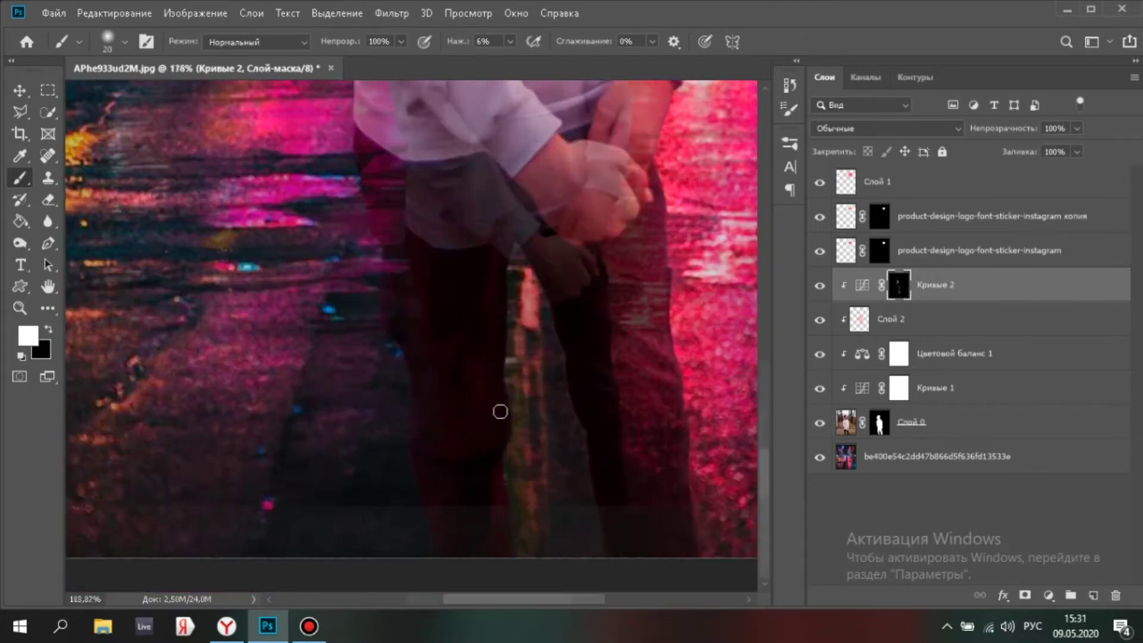
scroll(500, 411, "down", 5)
scroll(428, 293, "up", 7)
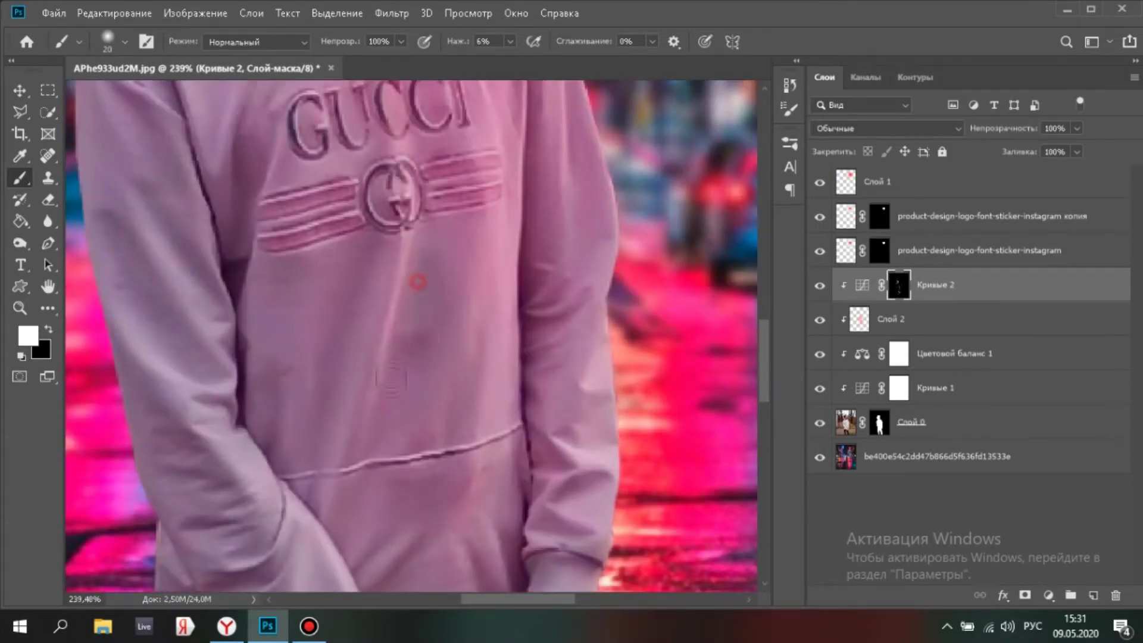
scroll(394, 394, "down", 3)
scroll(403, 400, "up", 3)
key("x")
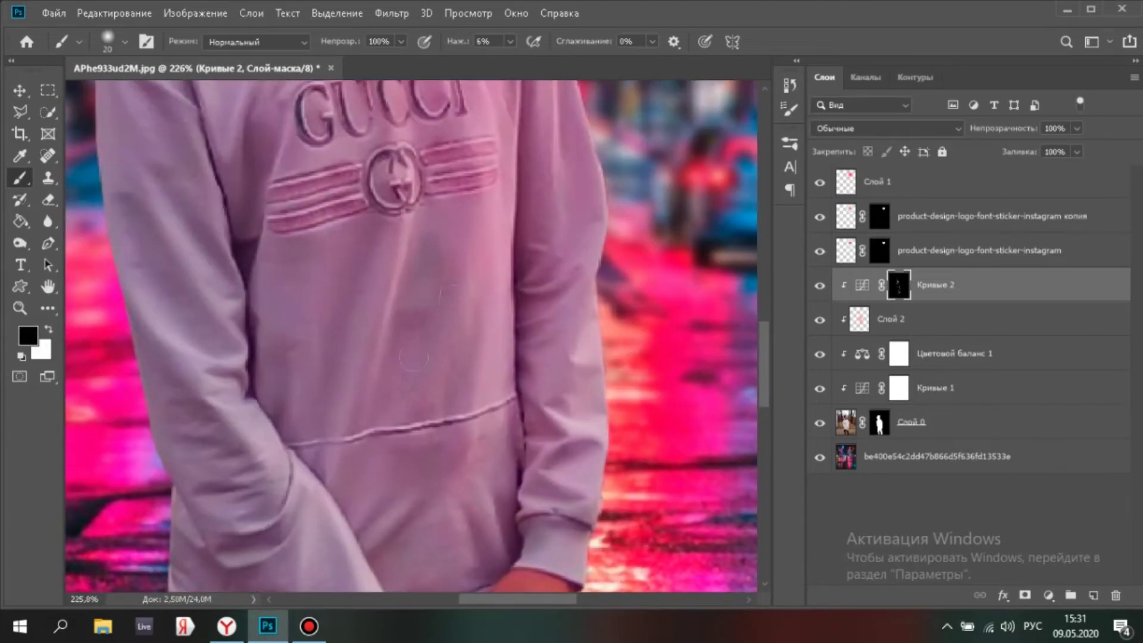
- Compare the whole composite with the shadow Curves layer hidden and shown
scroll(387, 390, "down", 7)
left_click(823, 289)
left_click(823, 289)
left_click(822, 289)
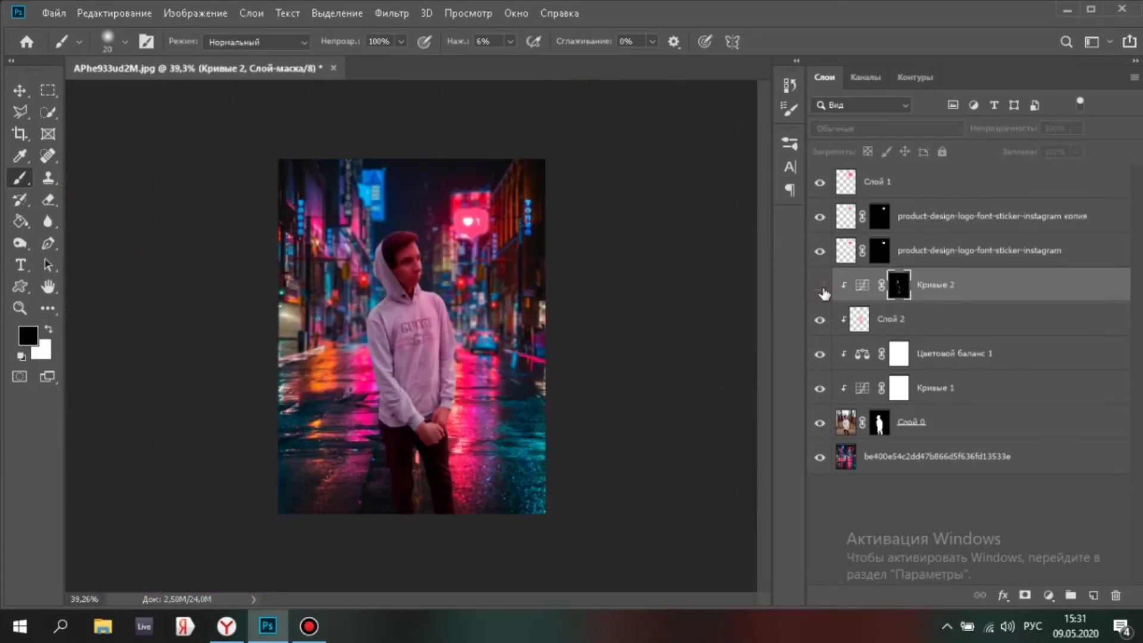
left_click(821, 287)
scroll(393, 429, "up", 7)
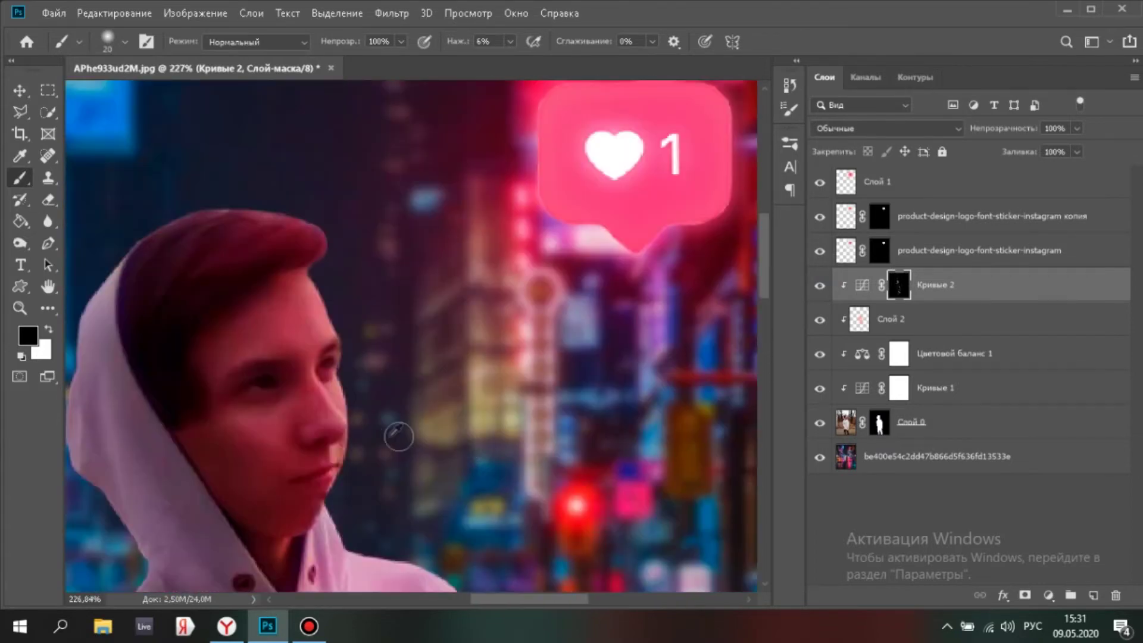
- Clean the cutout edge around the hair and forehead by painting black on the person's layer mask with a small brush at 100% flow
scroll(402, 417, "down", 2)
scroll(426, 303, "up", 5)
left_click(879, 423)
left_click(125, 41)
left_click_drag(106, 94, 99, 94)
left_click(125, 41)
key("shift+0")
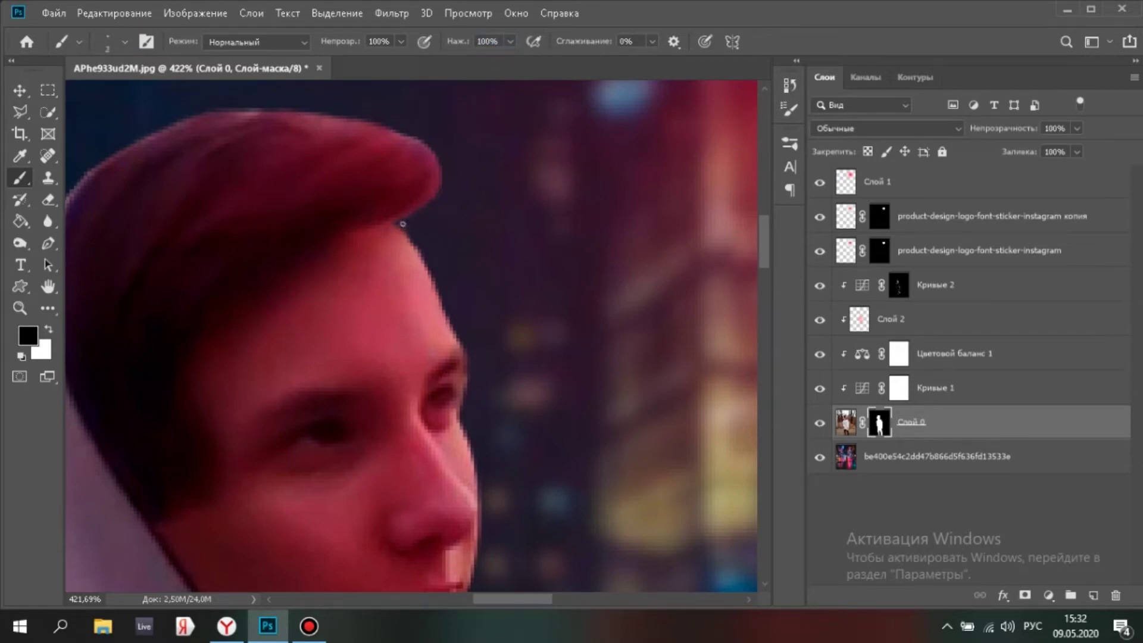
scroll(465, 303, "down", 8)
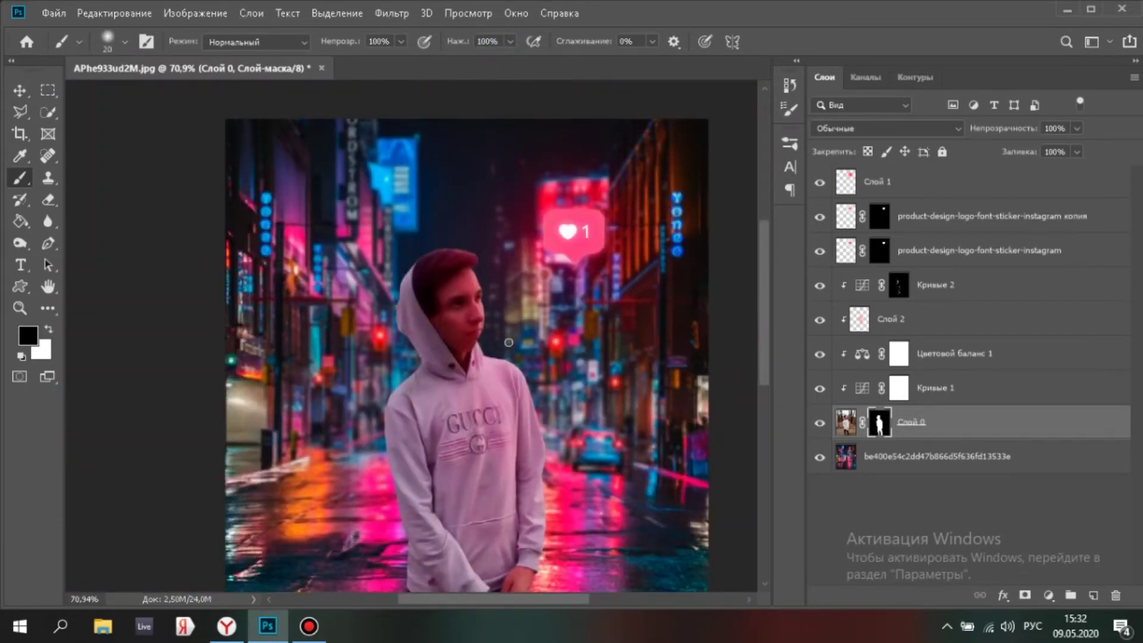
scroll(506, 345, "up", 3)
left_click_drag(506, 343, 487, 502)
- Paint more pink light along the hoodie's shoulder and sleeve facing the bubble on the Soft Light layer, using a 30 px brush at 8% flow
left_click(884, 327)
left_click(510, 41)
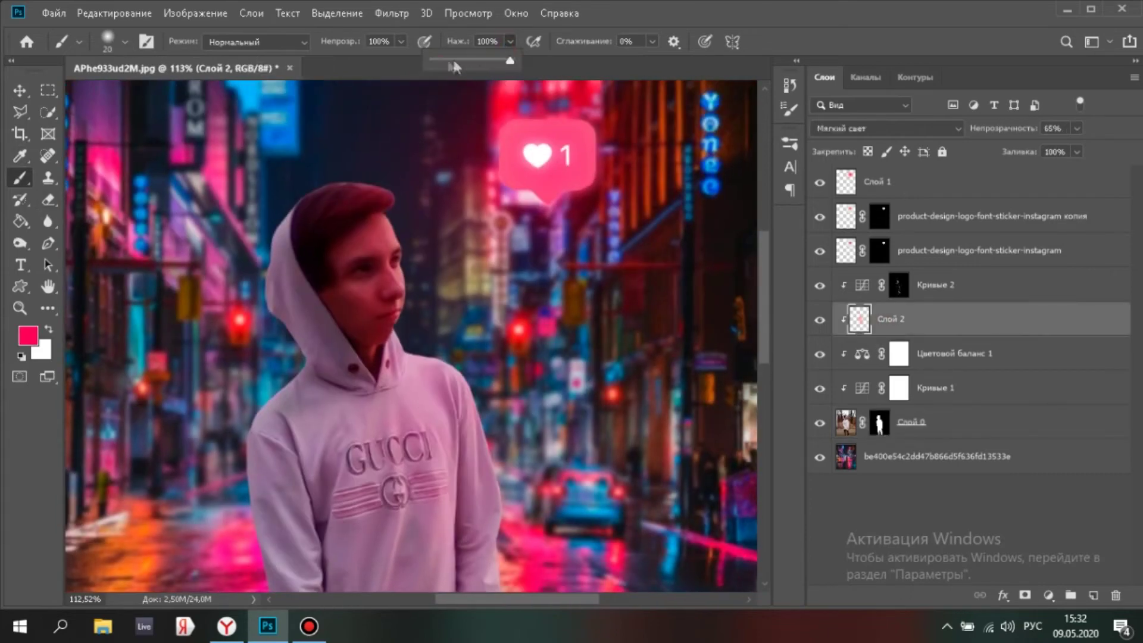
left_click_drag(476, 461, 427, 328)
key("bracketright")
scroll(437, 336, "up", 7)
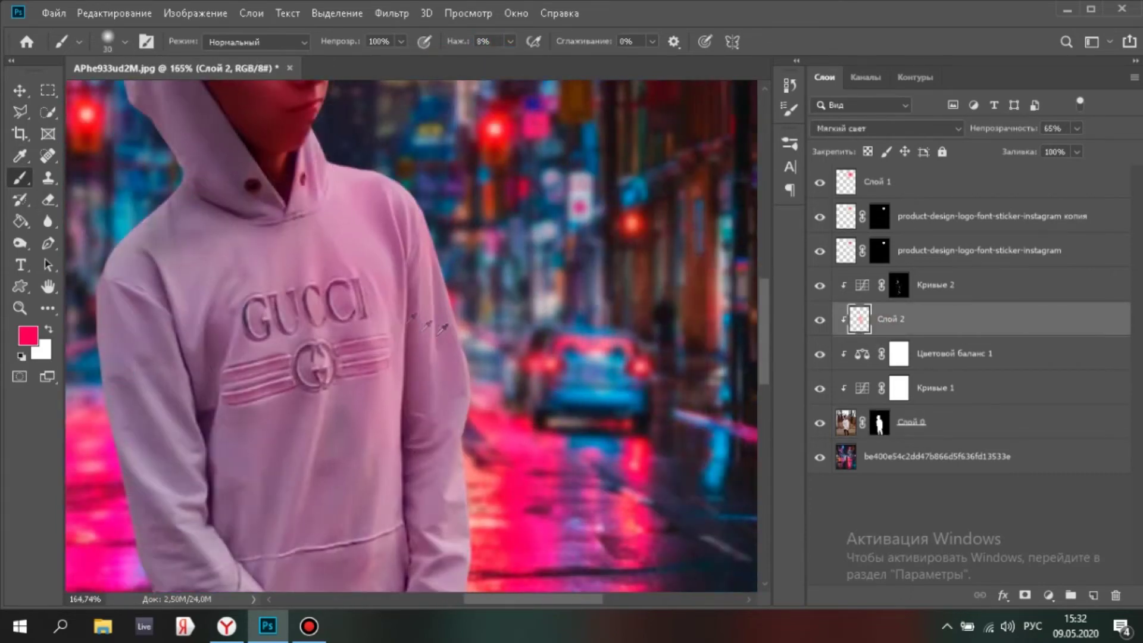
left_click_drag(327, 275, 439, 387)
scroll(443, 362, "up", 2)
scroll(452, 310, "down", 6)
scroll(476, 316, "right", 2)
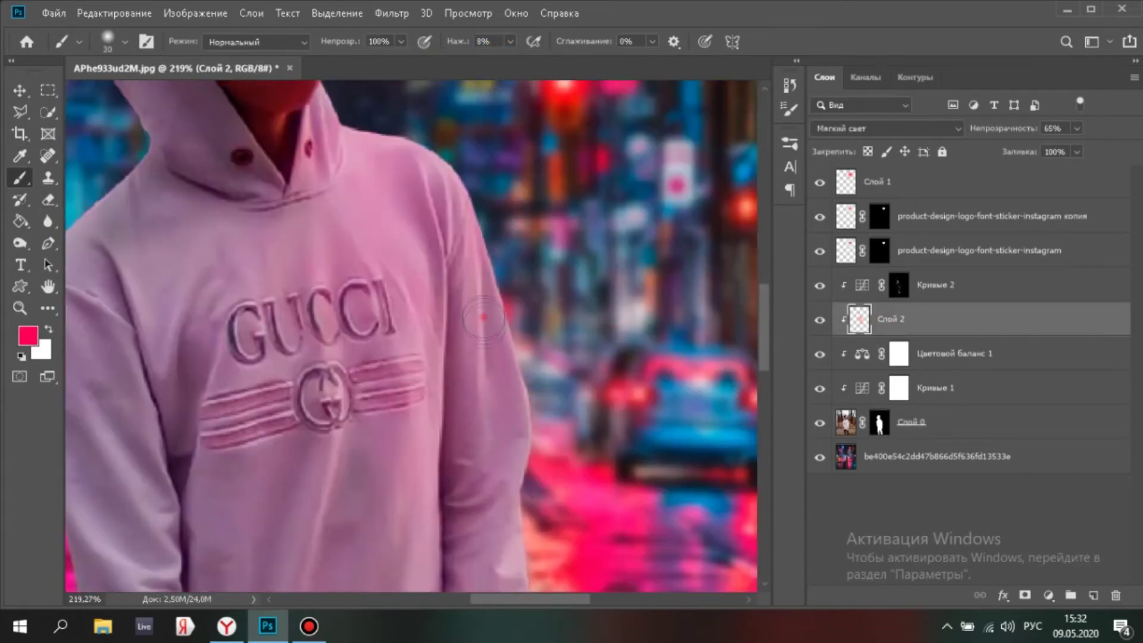
scroll(428, 369, "up", 12)
scroll(441, 378, "left", 3)
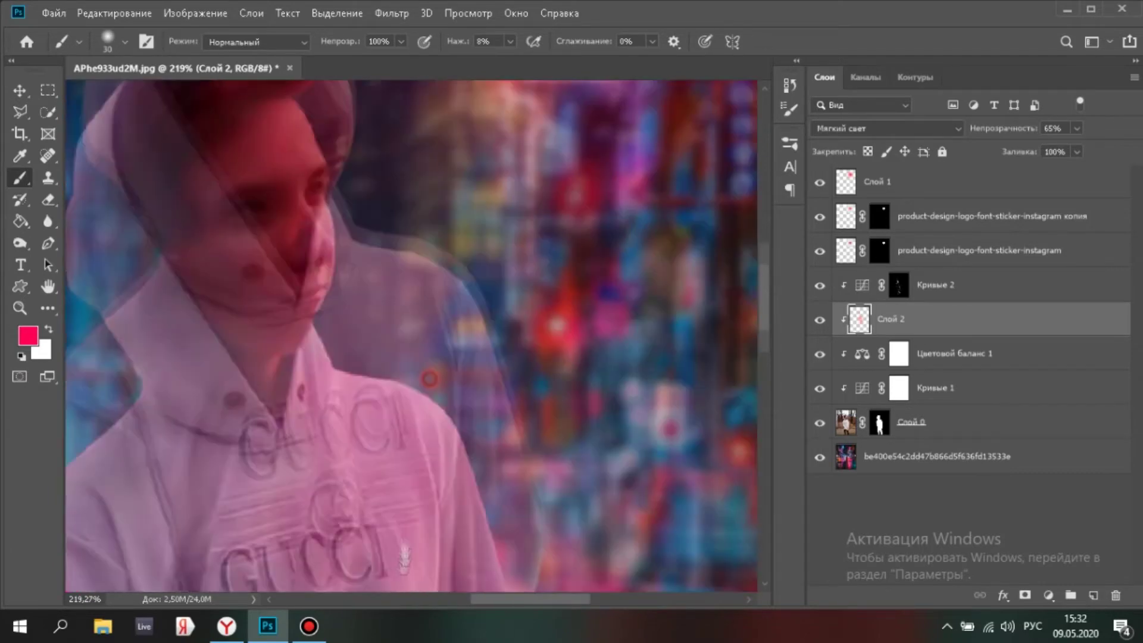
- Enlarge the brush to 100 px and add broad pink light across the hoodie's chest
scroll(431, 265, "down", 5)
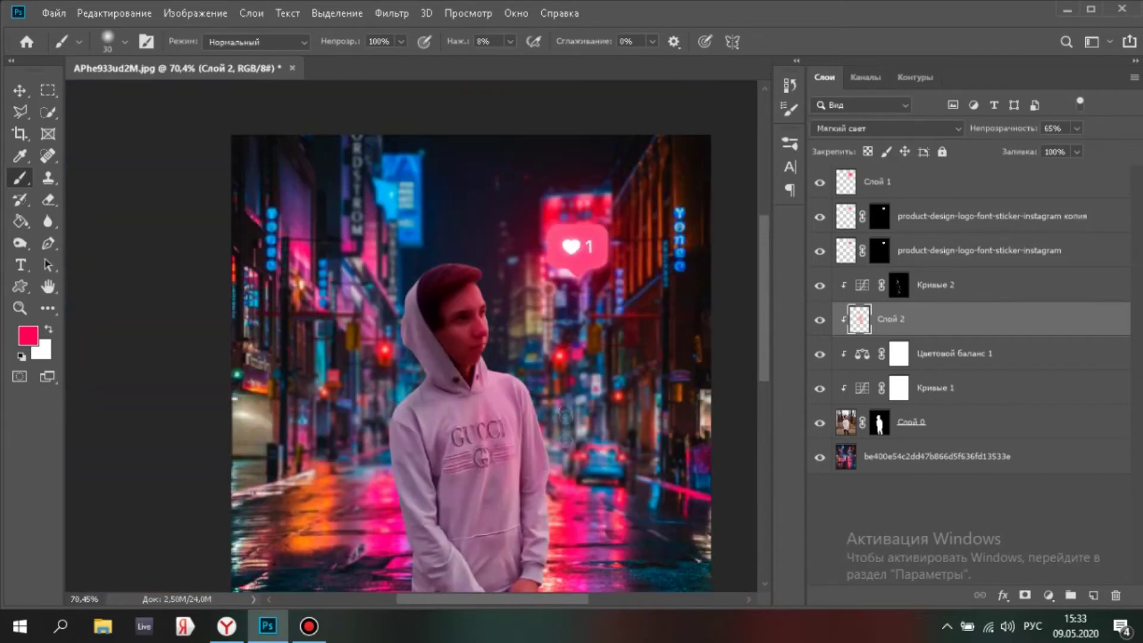
scroll(424, 277, "up", 4)
key("bracketright")
key("bracketright")
key("bracketright")
key("bracketright")
key("bracketright")
key("bracketright")
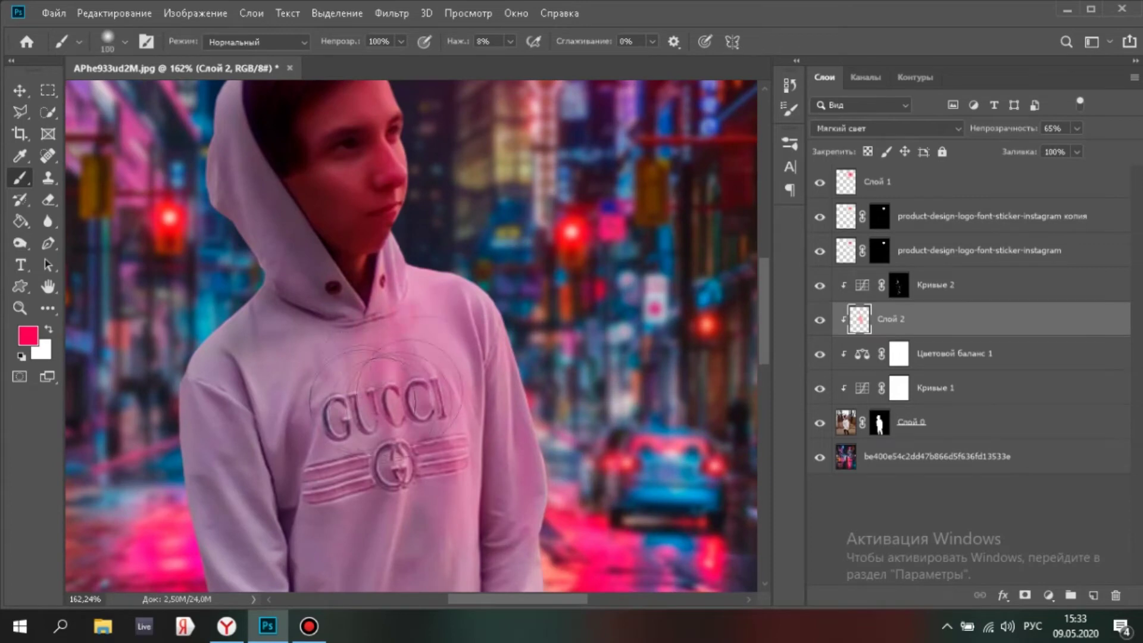
- Soften the pink light on the hoodie with a 125 px eraser at 8% flow and compare the layer hidden and shown
left_click(48, 200)
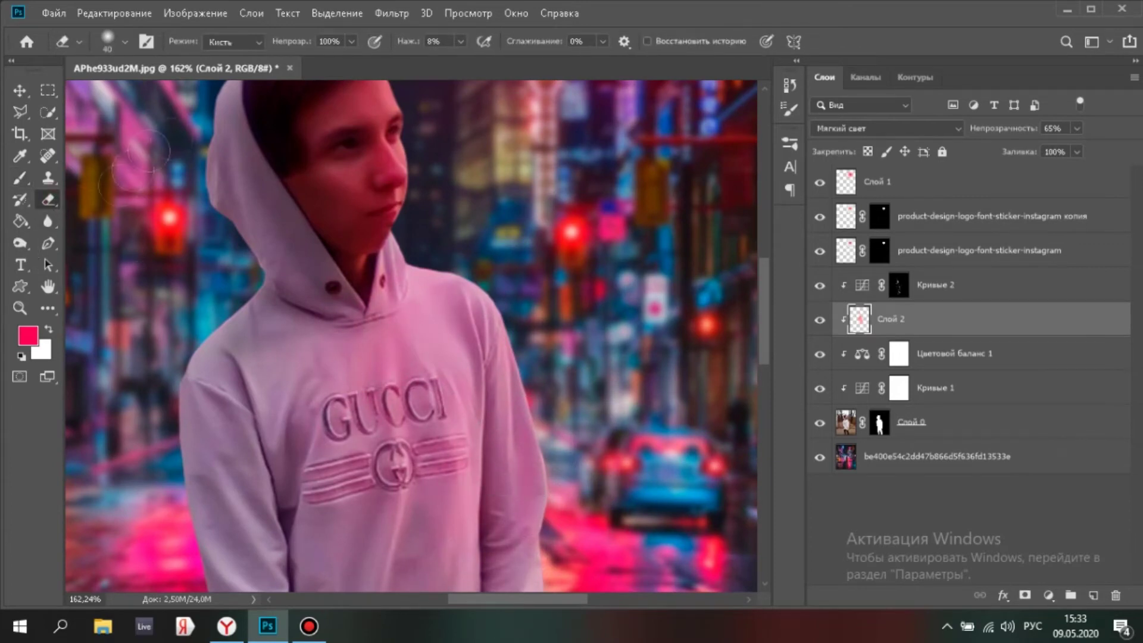
key("bracketleft")
key("bracketleft")
scroll(435, 506, "down", 3)
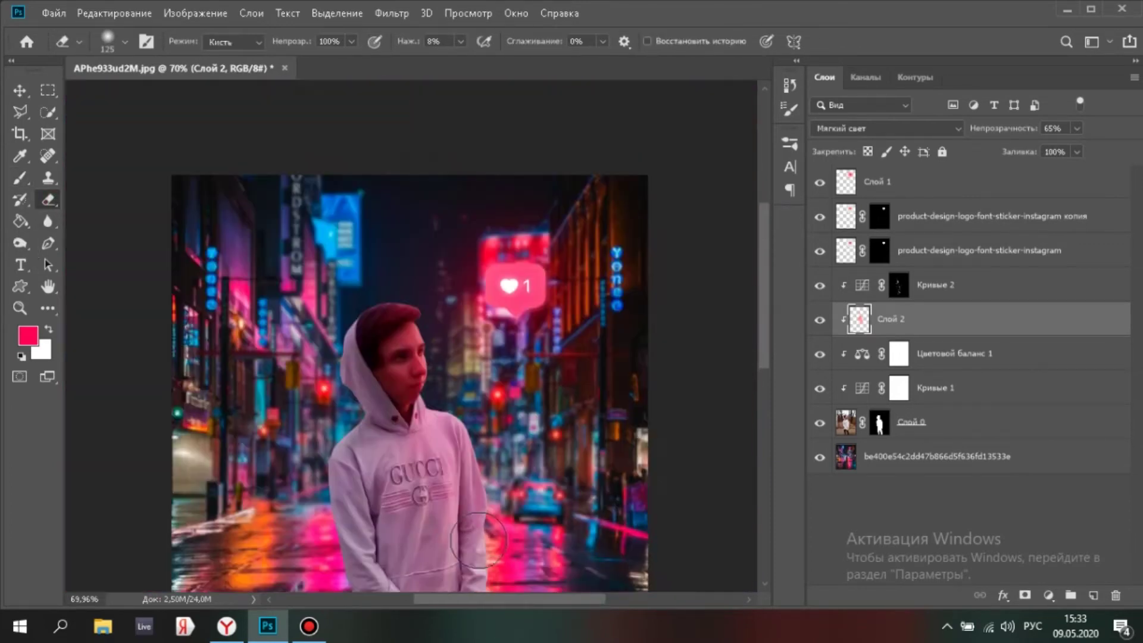
left_click(818, 323)
left_click(819, 323)
scroll(497, 464, "down", 1)
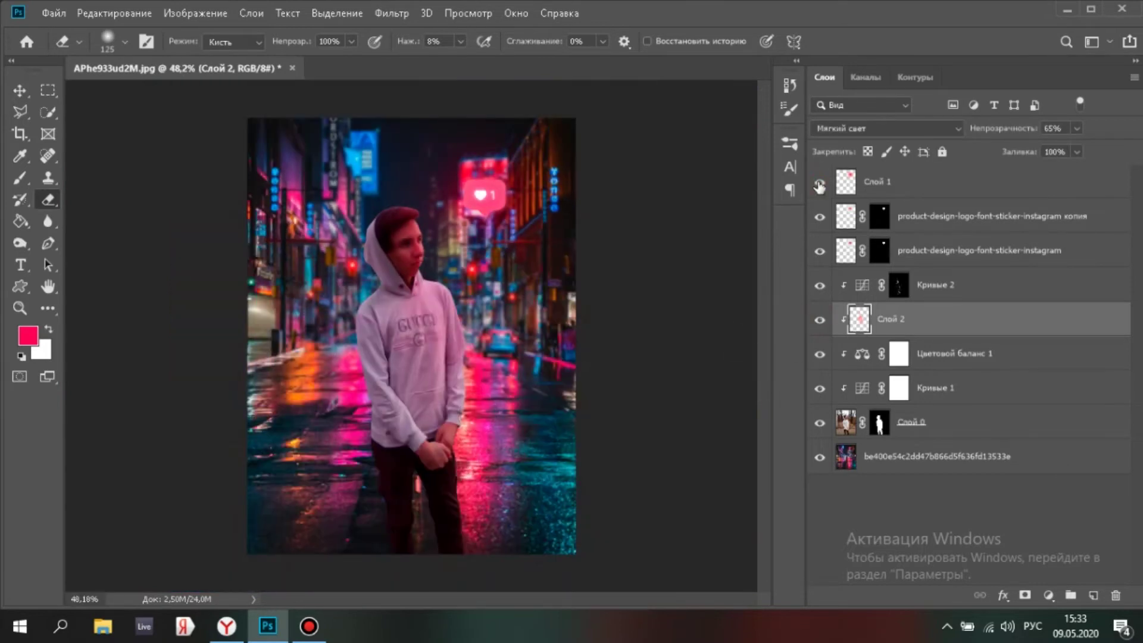
- Duplicate the bubble's pink glow layer and scale the copy up around the bubble
left_click(893, 189)
key("ctrl+j")
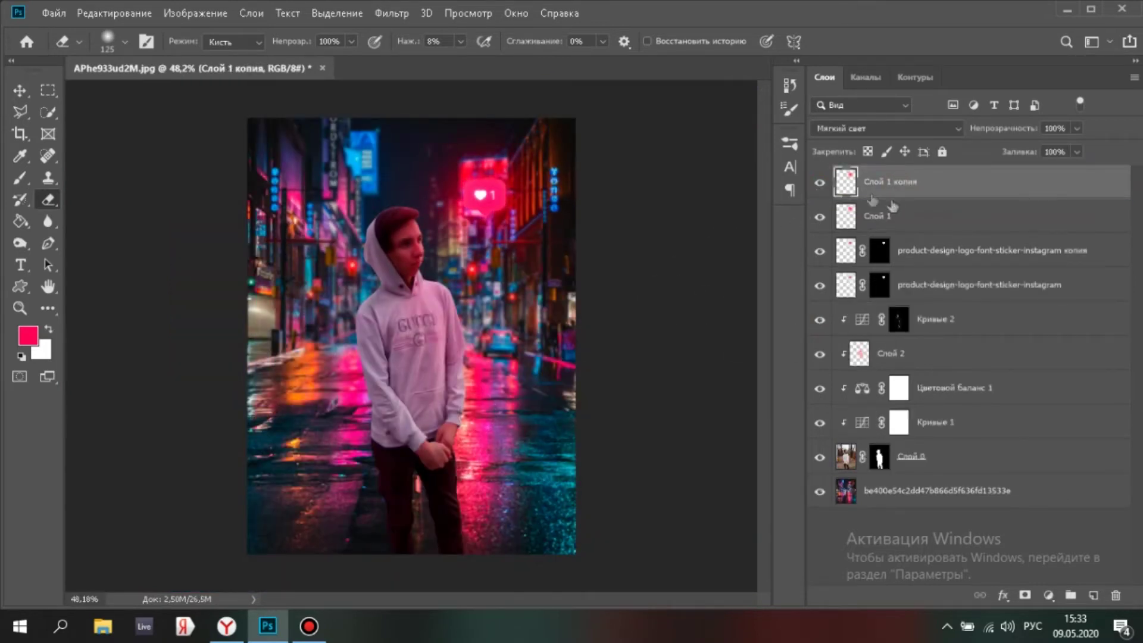
key("ctrl+t")
left_click_drag(388, 294, 332, 349)
left_click_drag(444, 232, 481, 196)
key("e")
- Compare both bubble glow layers hidden and shown, and lower the duplicate glow's opacity to 59%
left_click(822, 186)
left_click(822, 186)
left_click(821, 218)
left_click(821, 218)
left_click(820, 218)
left_click(820, 185)
left_click(820, 185)
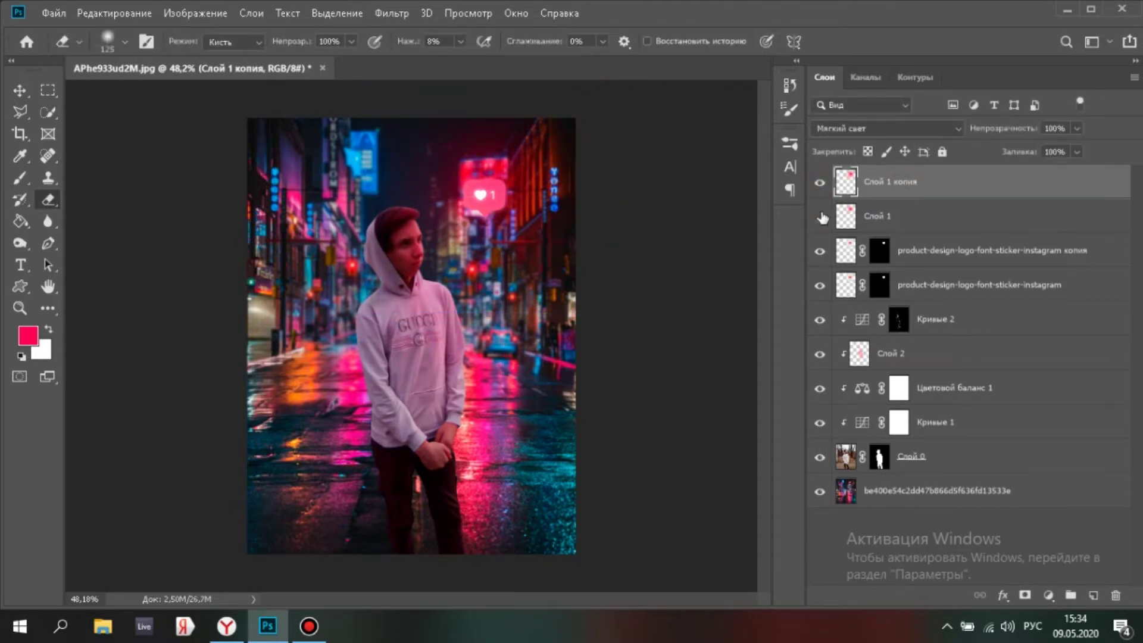
left_click(821, 217)
left_click(820, 182)
left_click(820, 182)
left_click(819, 182)
left_click(823, 220)
left_click(822, 219)
left_click(822, 185)
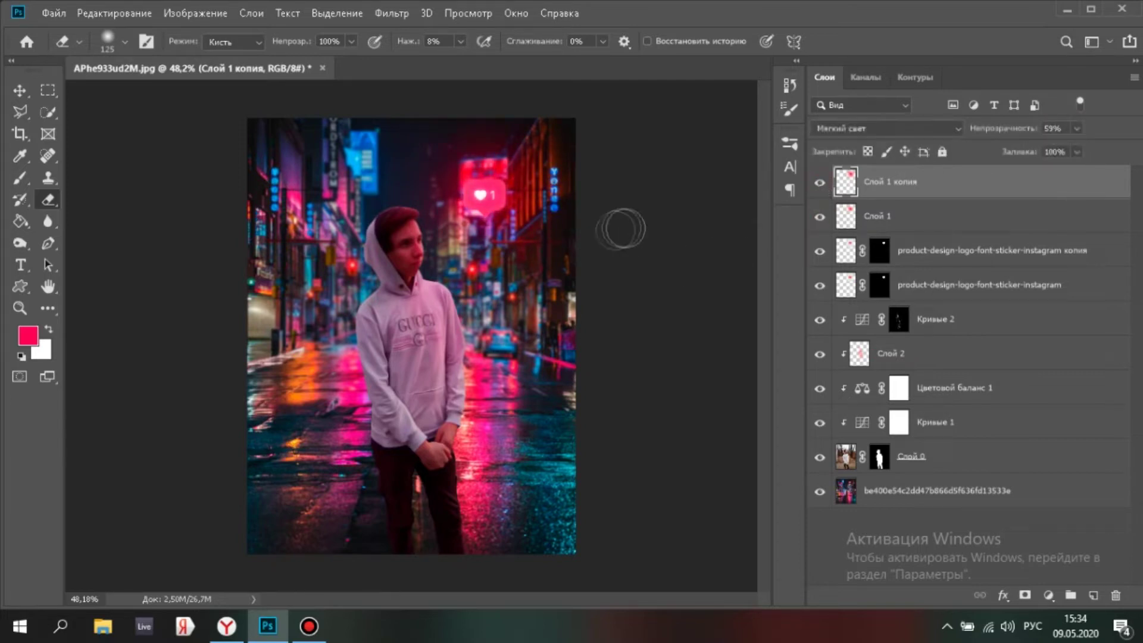
- Nudge the duplicated glow slightly downward over the bubble with Free Transform and check it against the person
scroll(620, 226, "up", 2)
key("ctrl+t")
key("Up")
key("Up")
key("Down")
key("Down")
key("Down")
key("Down")
key("Down")
key("Down")
key("Down")
key("Down")
key("Down")
key("Down")
key("Down")
key("Down")
key("Down")
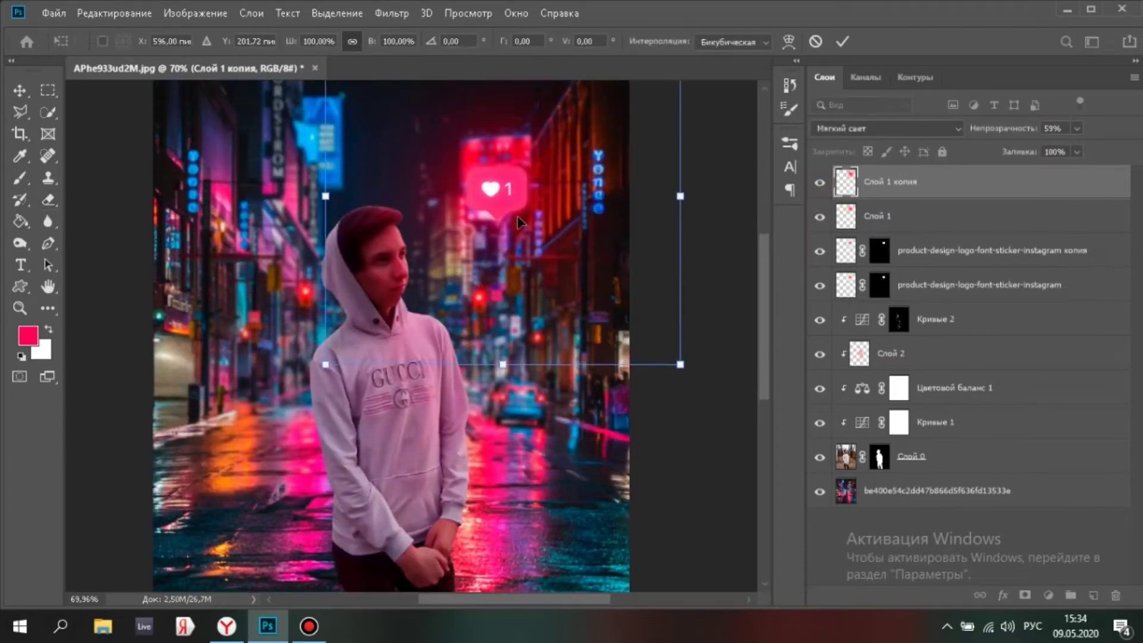
key("Return")
scroll(437, 299, "up", 3)
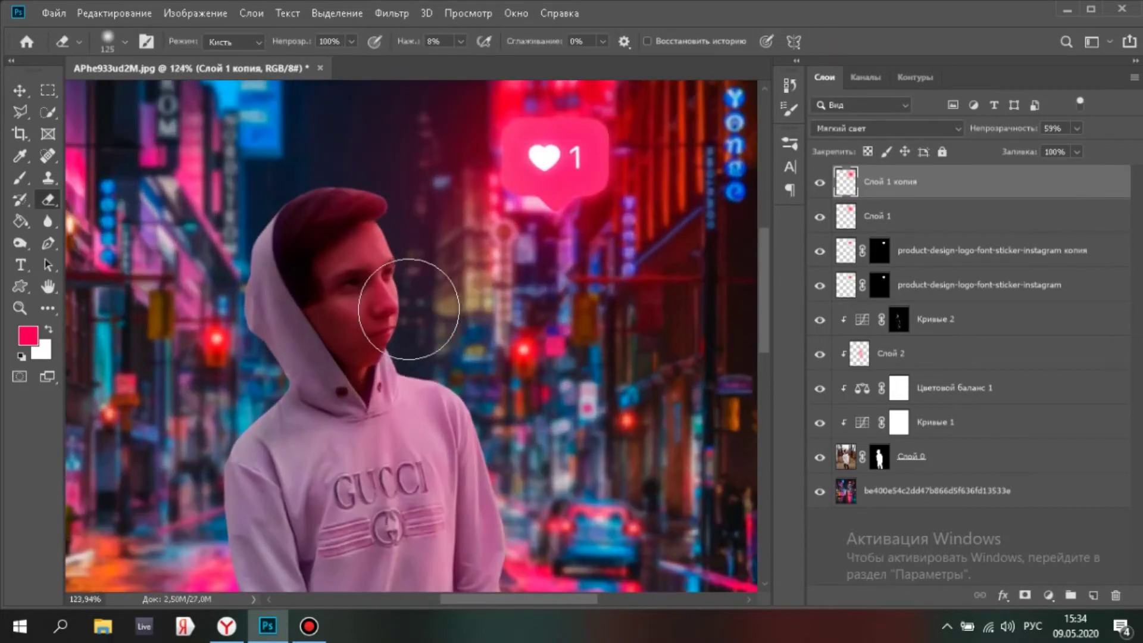
scroll(423, 304, "down", 4)
scroll(455, 282, "up", 3)
scroll(459, 280, "down", 4)
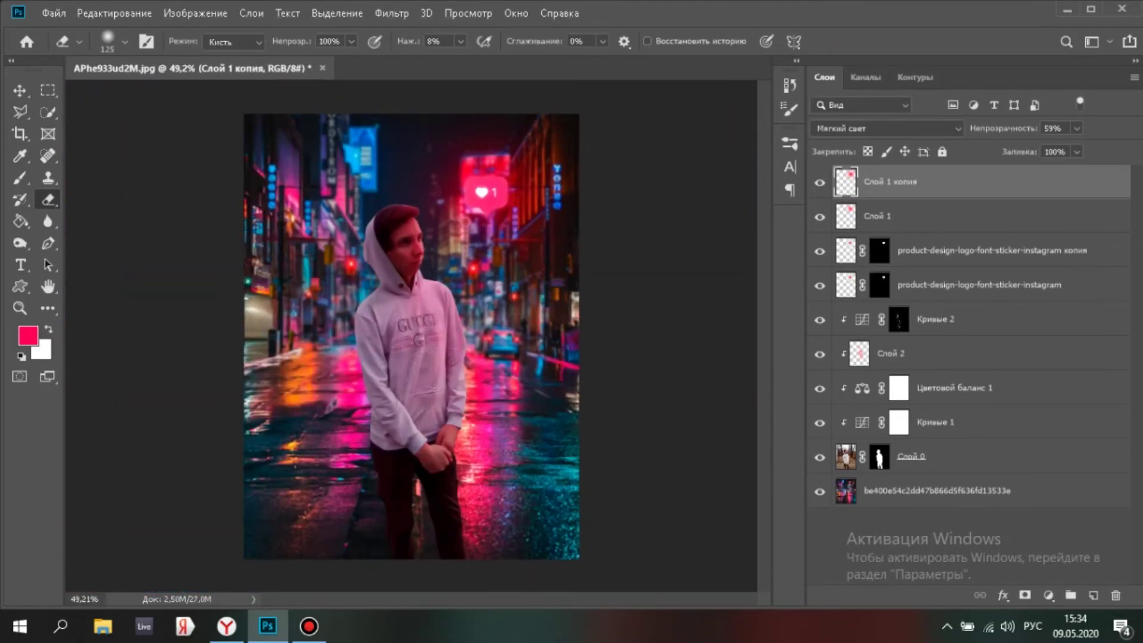
- Add a new layer above the city background and set the brush to 100% flow with the neon sign's blue intensified to 0083ff
left_click(935, 491)
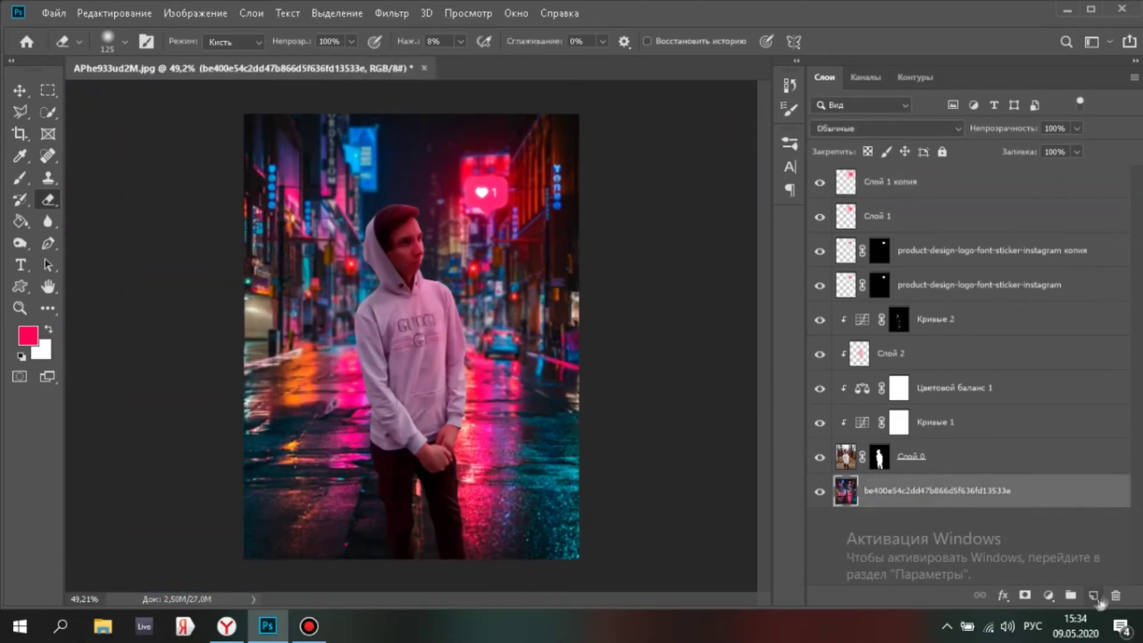
key("ctrl+shift+alt+n")
key("b")
left_click(511, 42)
scroll(369, 189, "up", 4)
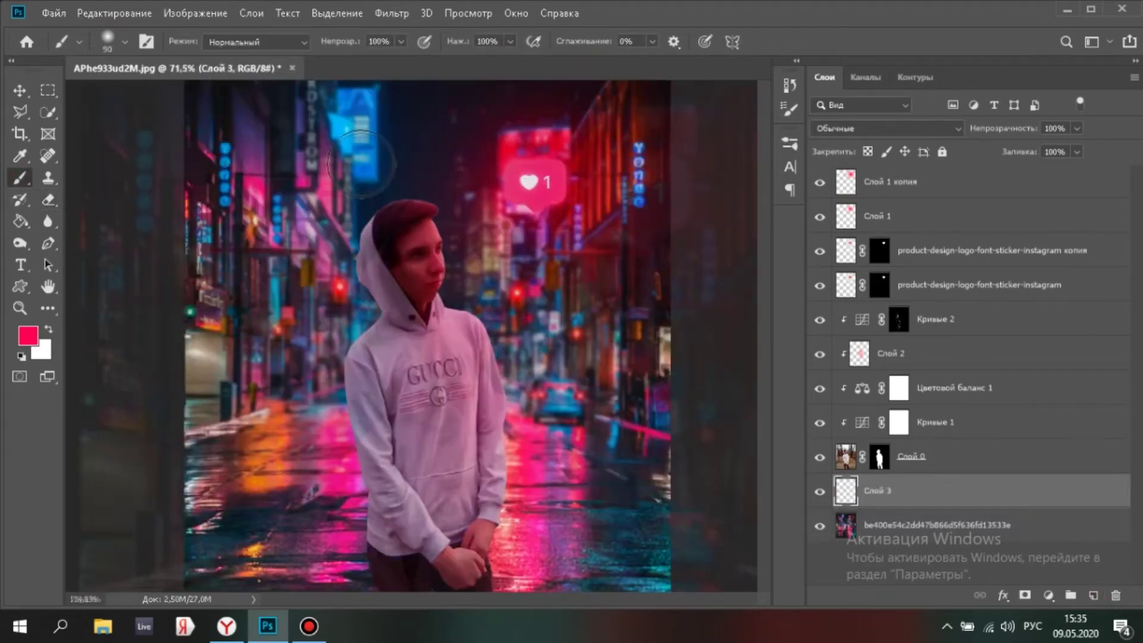
left_click(374, 155, "alt")
left_click(28, 335)
left_click(893, 319)
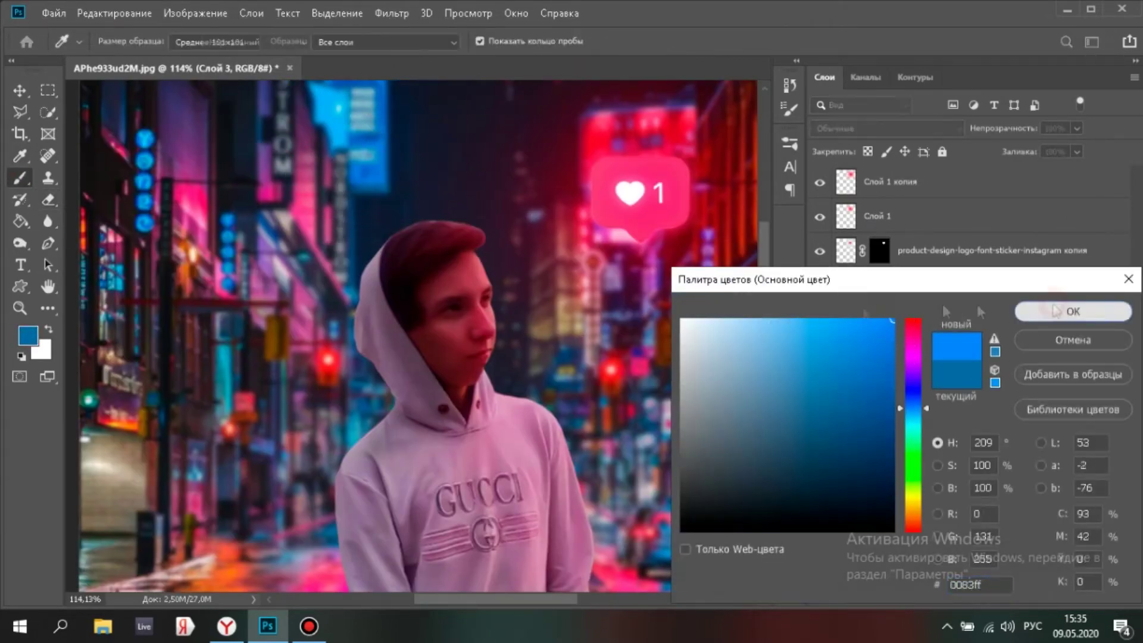
left_click(1066, 312)
- Paint blue glows over the two blue neon signs in the upper background on the new layer, reducing the brush to 90 px
scroll(315, 230, "down", 3)
left_click(886, 129)
left_click(885, 140)
left_click(122, 42)
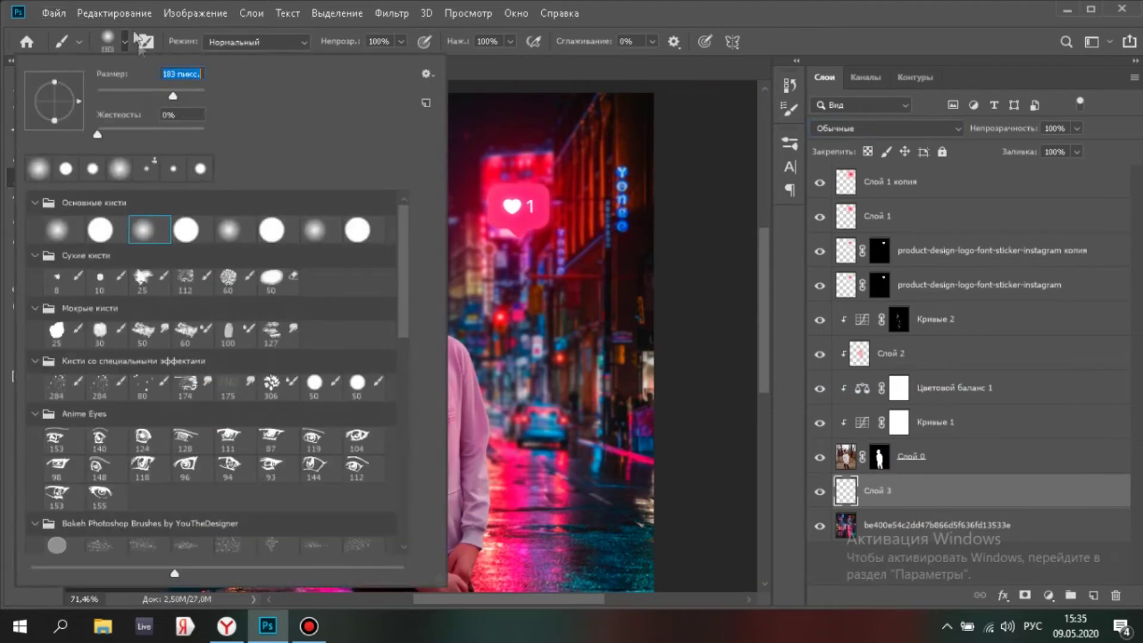
left_click_drag(171, 96, 192, 96)
scroll(351, 167, "down", 3)
key("bracketright")
key("bracketright")
key("bracketleft")
left_click(363, 140)
key("bracketleft")
left_click_drag(261, 195, 262, 153)
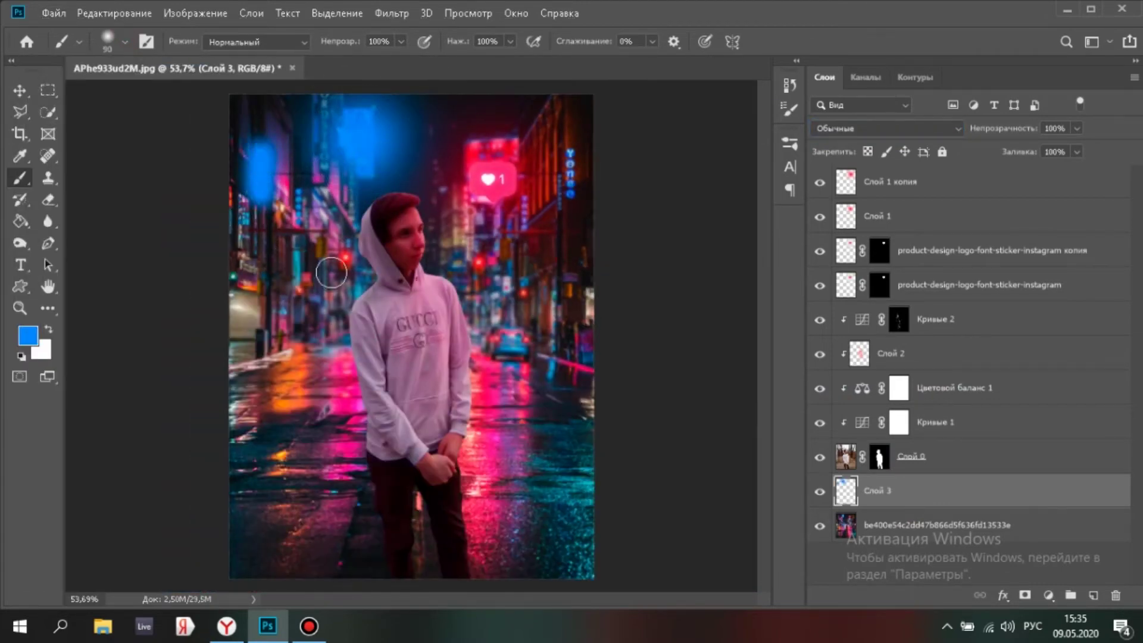
- Sample red from a traffic light, intensify it to full saturation and dab glows over the three red street lights
scroll(332, 272, "up", 5)
left_click(356, 291, "alt")
left_click(28, 336)
left_click(913, 324)
left_click_drag(913, 325, 913, 318)
left_click(895, 319)
left_click(1067, 317)
left_click(351, 293)
left_click(548, 299)
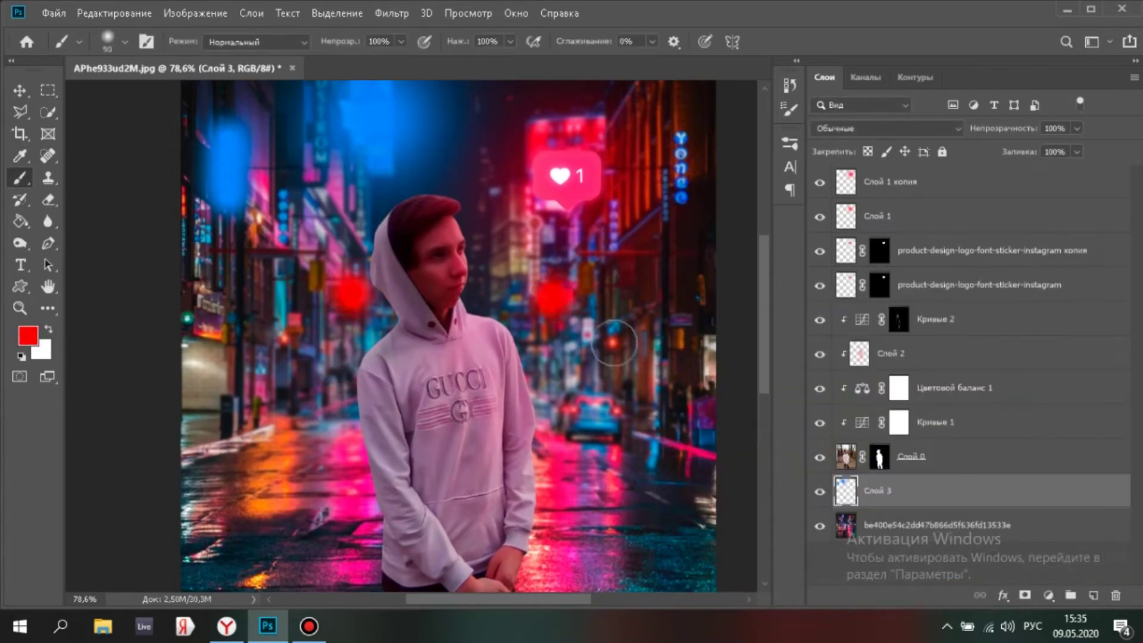
left_click(614, 344)
- Intensify the pink foreground colour, enlarge the brush to 150 px and paint a glow over the pink sign behind the bubble
left_click_drag(458, 265, 476, 343)
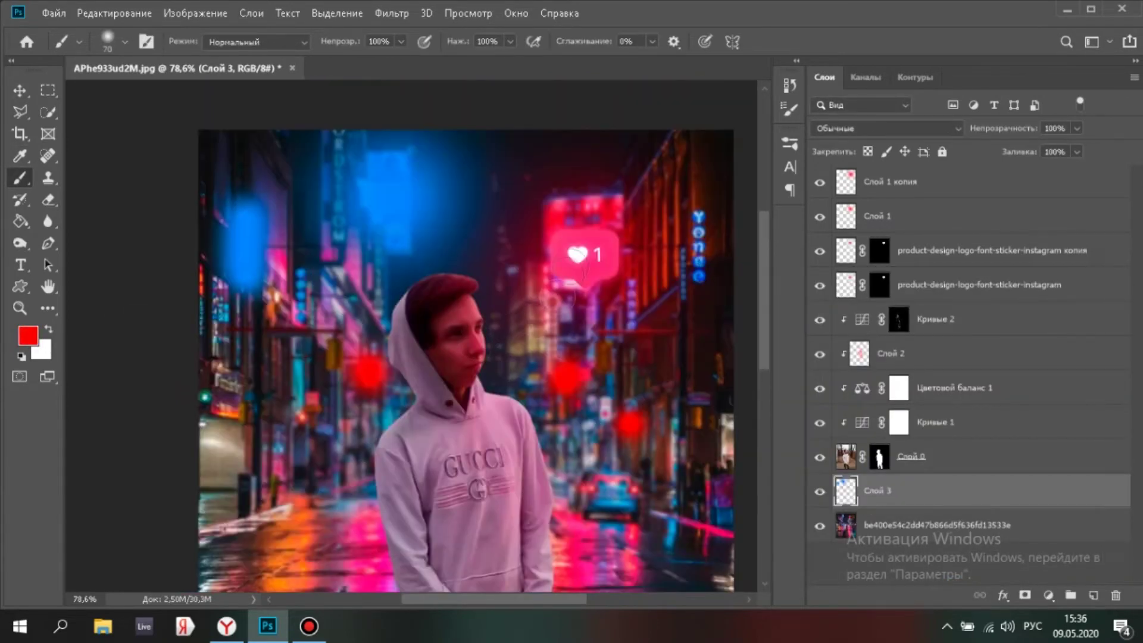
left_click(29, 336)
left_click(894, 319)
left_click(1073, 311)
key("bracketright")
key("bracketright")
key("bracketright")
key("bracketright")
key("bracketright")
left_click_drag(554, 217, 630, 228)
- Set the painted background light layer to Soft Light and compare the picture with that layer hidden and shown
left_click(887, 128)
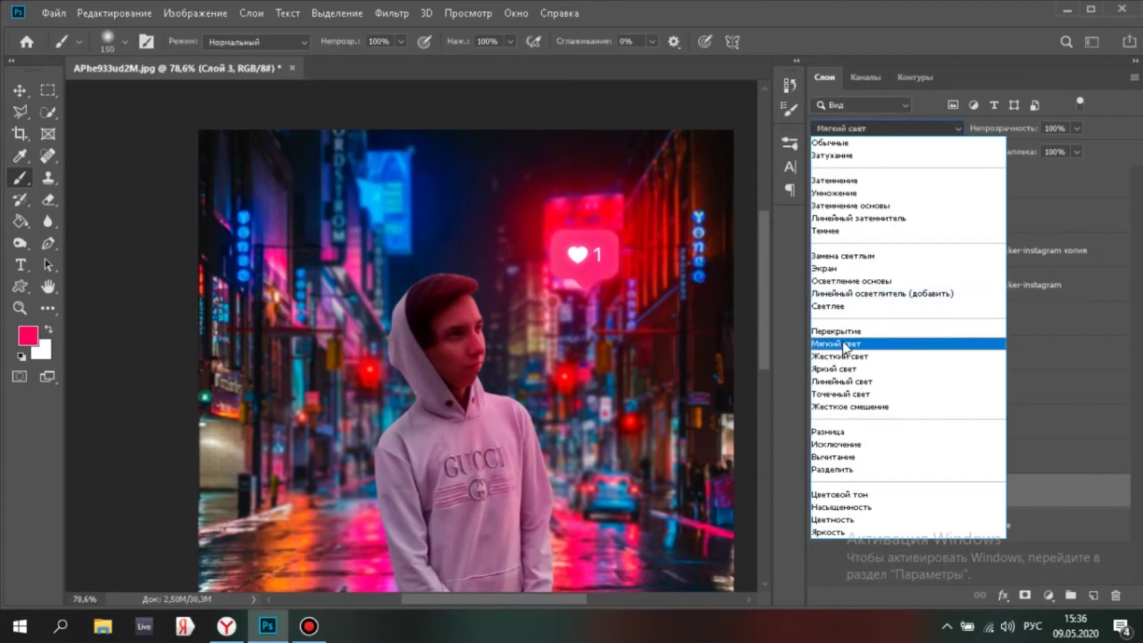
left_click(857, 344)
scroll(519, 305, "down", 5)
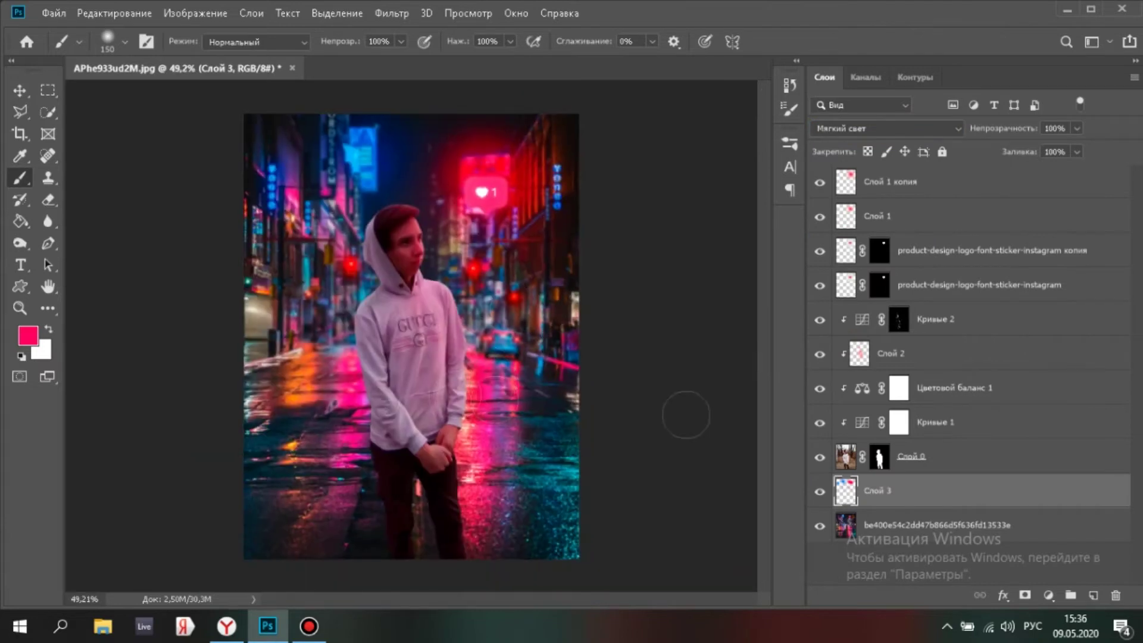
scroll(538, 277, "up", 2)
left_click(48, 200)
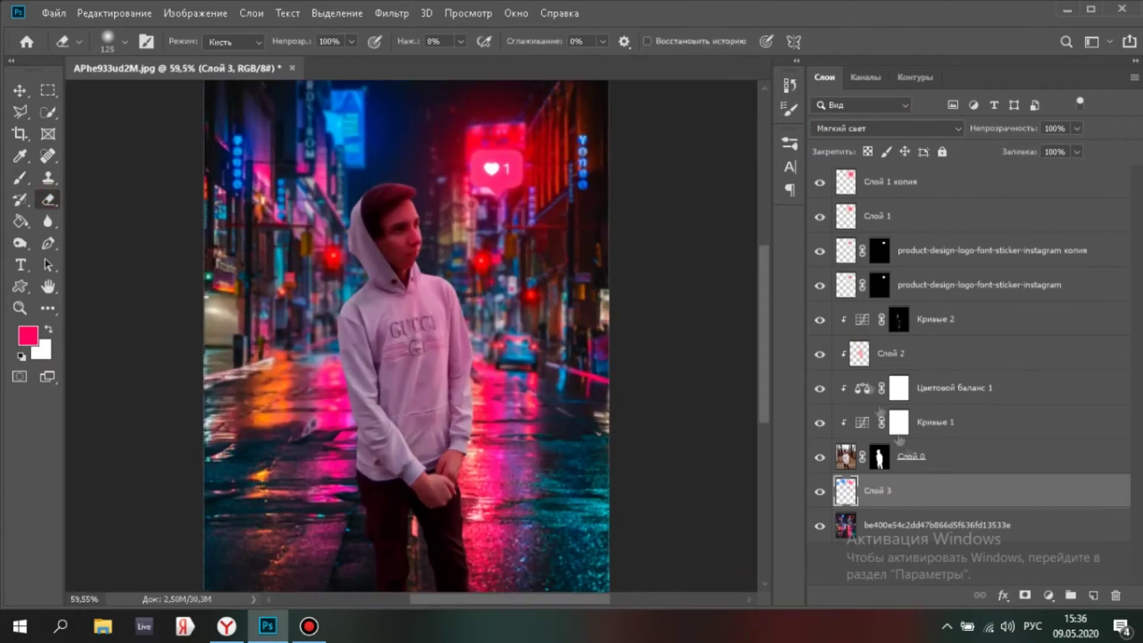
scroll(484, 271, "down", 1)
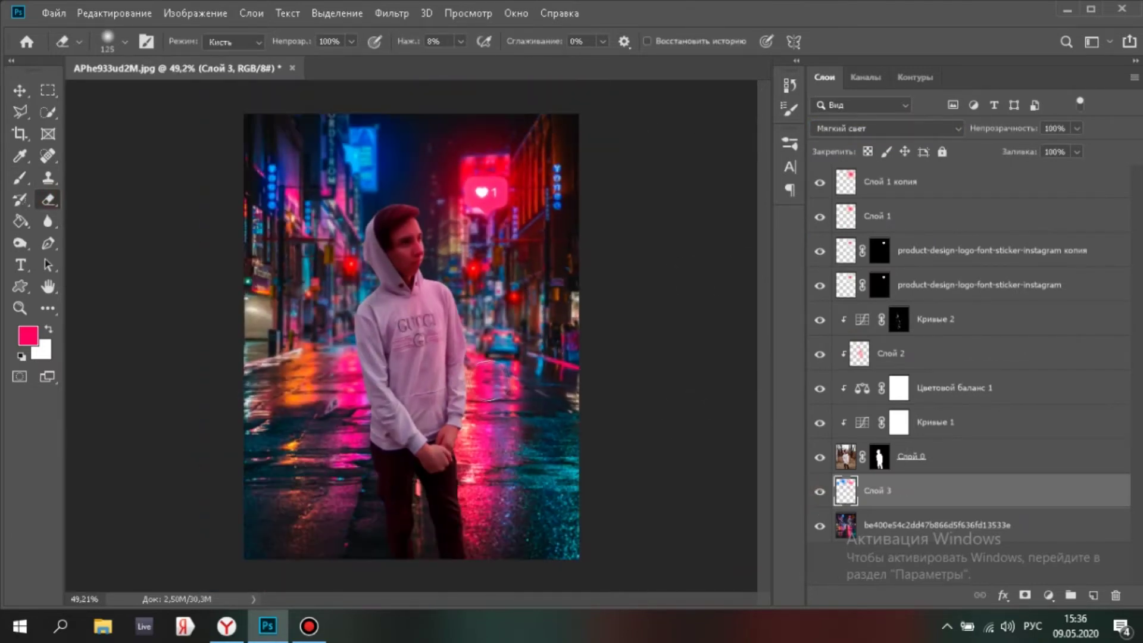
left_click(820, 495)
left_click(821, 495)
- Group the two bubble layers together with their two pink glow layers
scroll(363, 400, "up", 4)
left_click(932, 320)
left_click(927, 187)
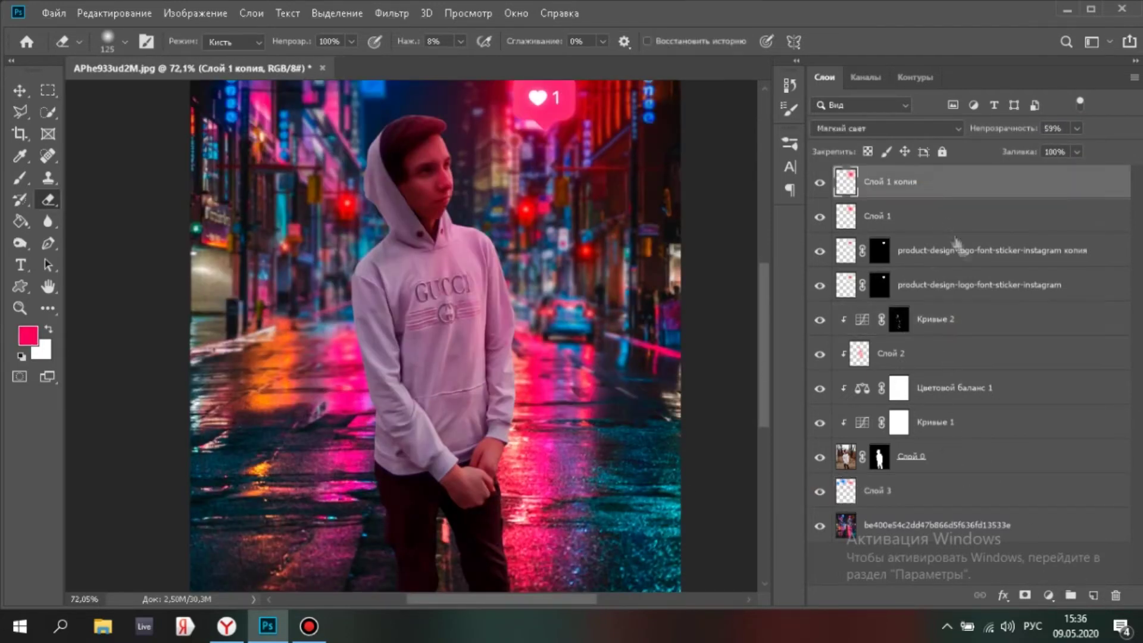
double_click(981, 286)
left_click(990, 189, "shift")
left_click(1071, 594)
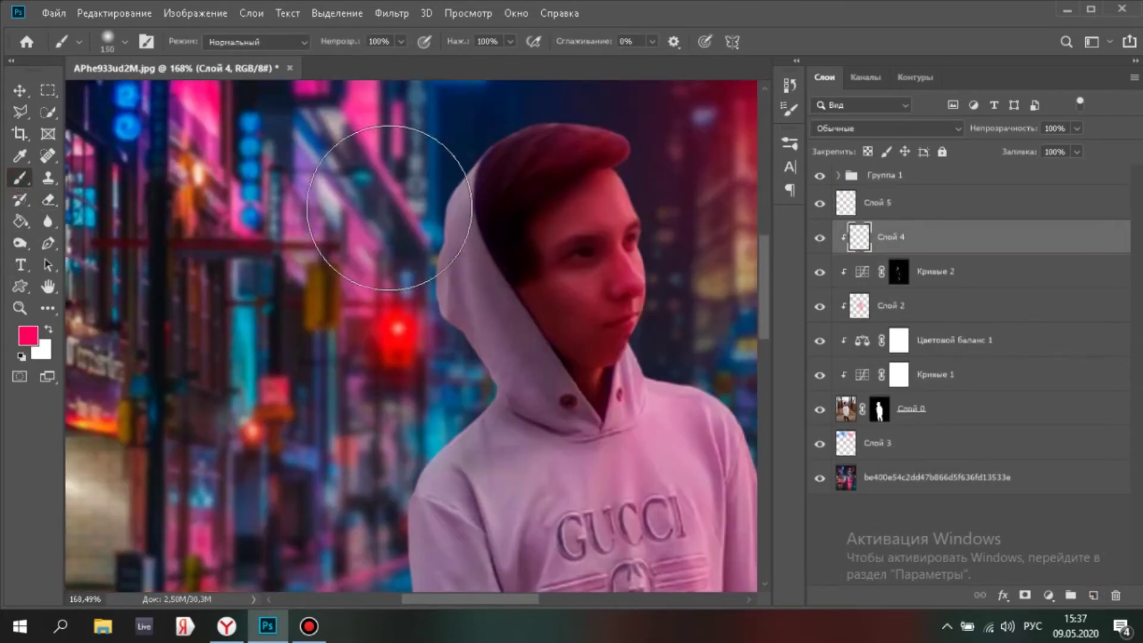
- Set the brush to 48 px and sample blue from the background beside the person's hood
key("b")
left_click(124, 41)
left_click_drag(105, 87, 121, 95)
left_click(126, 44)
left_click(470, 219, "alt")
mouse_move(449, 179)
left_mouse_down()
mouse_move(449, 311)
mouse_move(493, 142)
left_mouse_up()
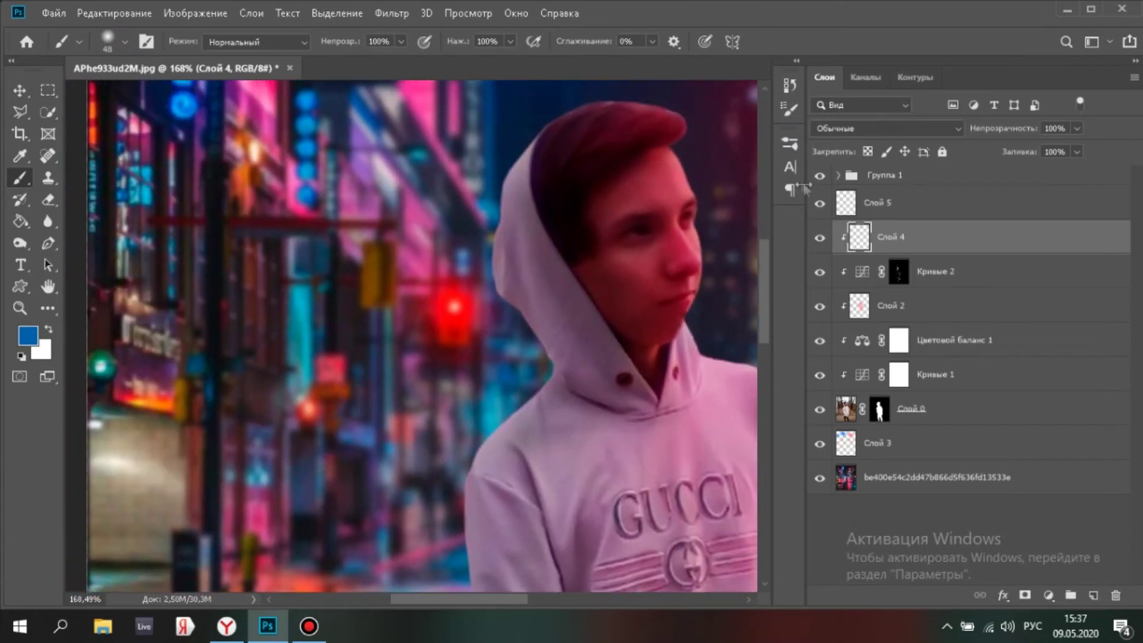
- Set Layer 4 to Soft Light and brush blue light along the back of the hood and shoulder at 1% flow
left_click(510, 41)
left_click(902, 130)
left_click(869, 327)
left_click(881, 129)
left_click(863, 341)
left_click(509, 41)
left_click_drag(478, 309, 516, 189)
left_click_drag(482, 274, 466, 306)
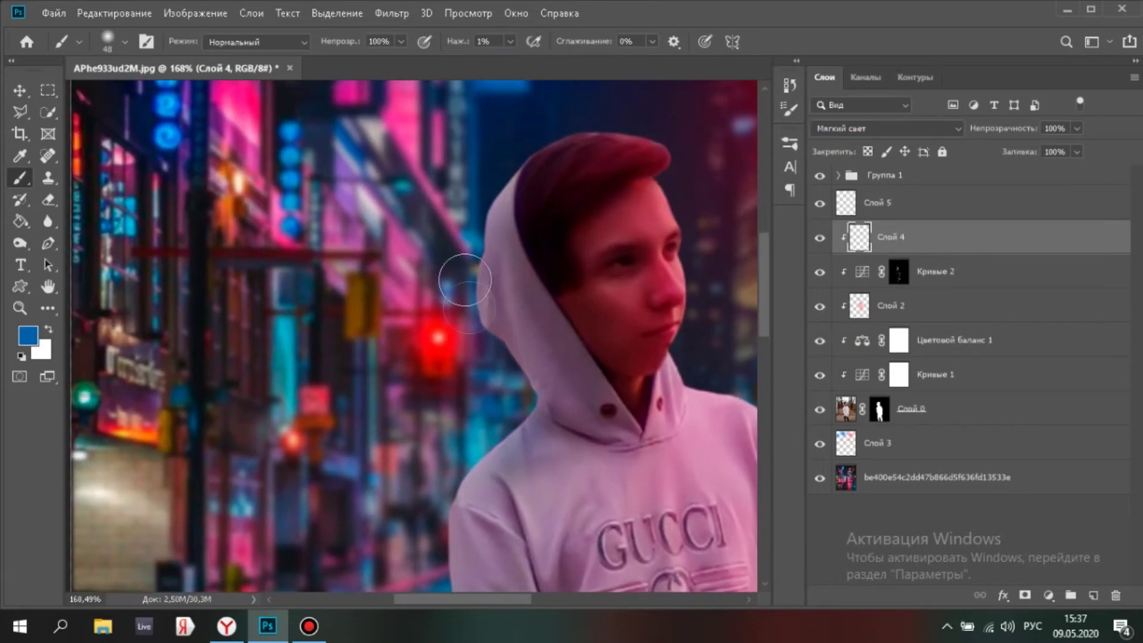
left_click_drag(485, 417, 515, 206)
- Examine the blue light on the hood and sleeve, both close up and across the whole composition
scroll(442, 369, "down", 7)
scroll(491, 199, "up", 2)
scroll(339, 381, "down", 3)
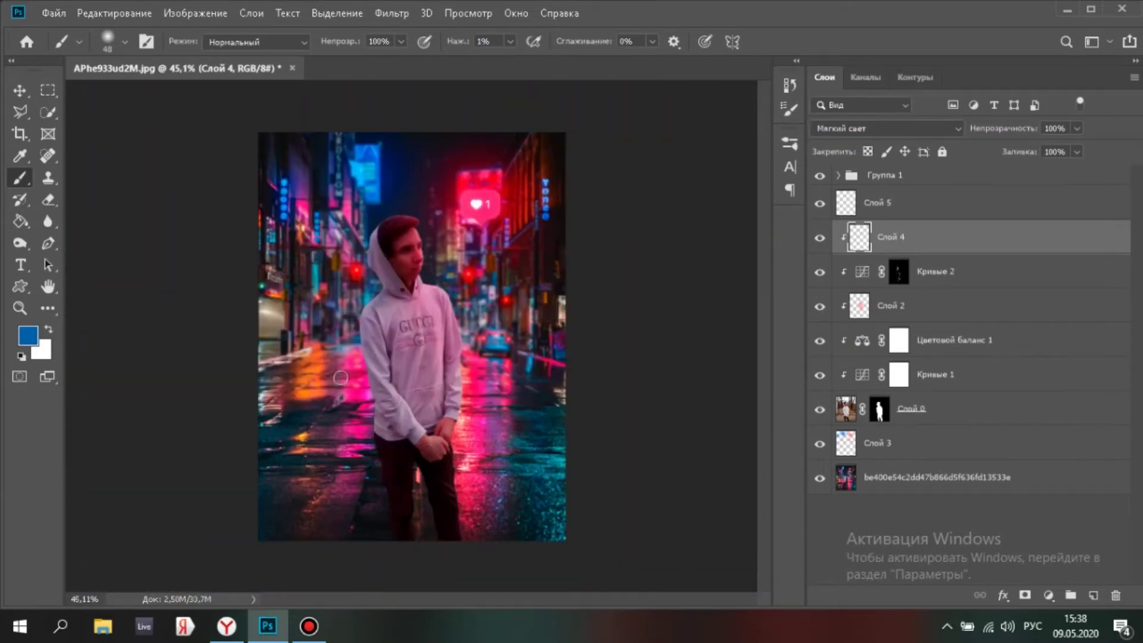
scroll(342, 375, "up", 4)
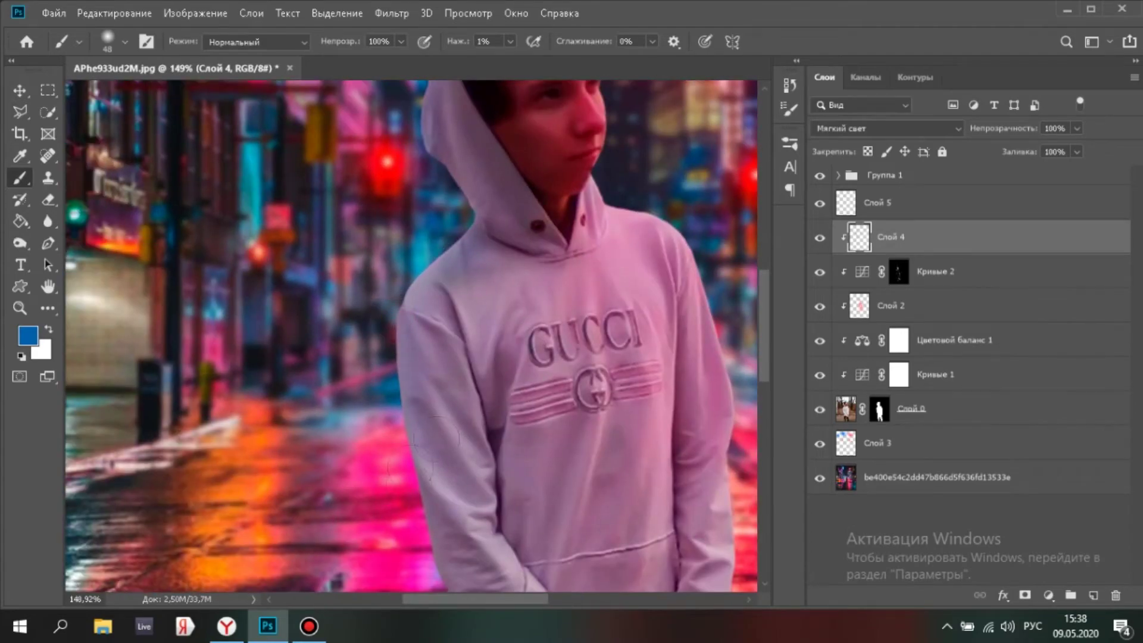
scroll(421, 527, "down", 3)
scroll(445, 277, "down", 3)
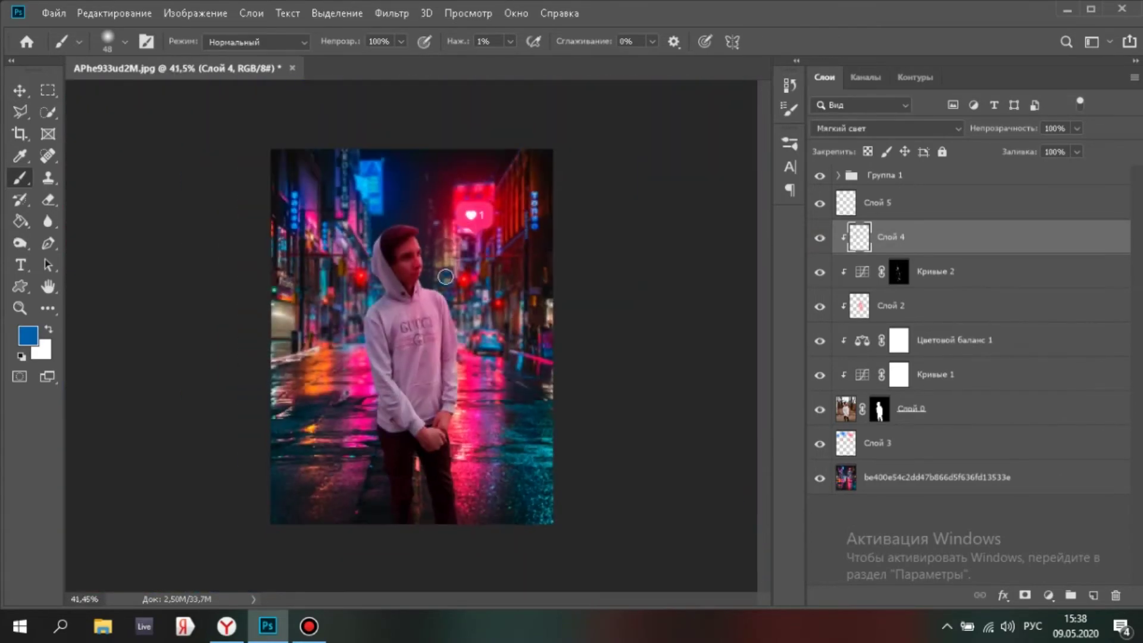
scroll(428, 362, "up", 1)
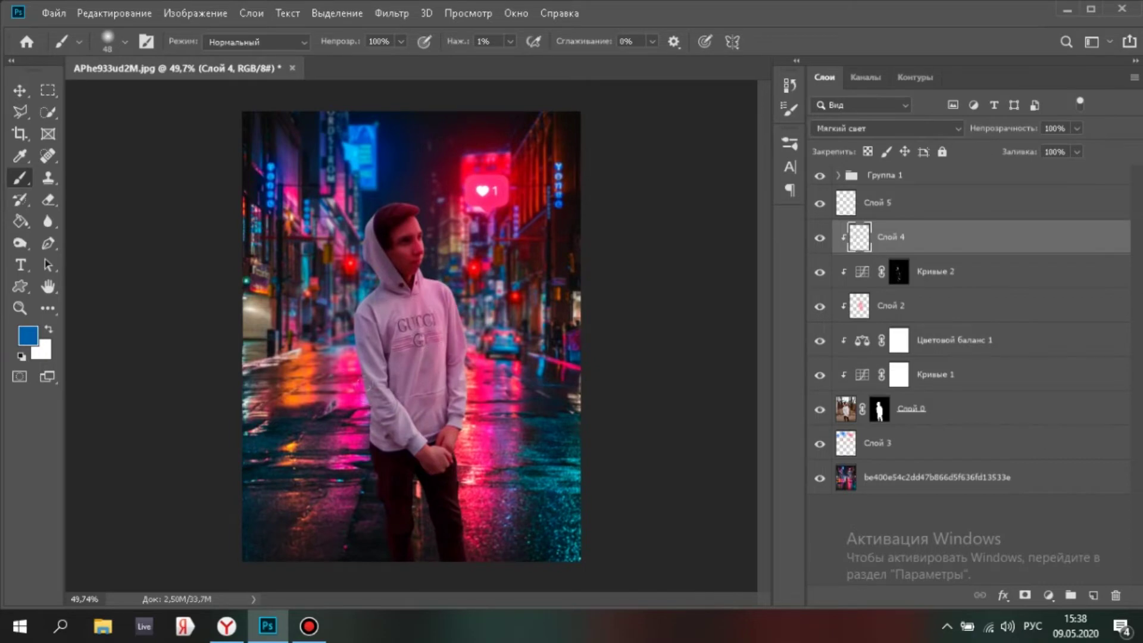
scroll(366, 395, "up", 4)
scroll(408, 384, "down", 4)
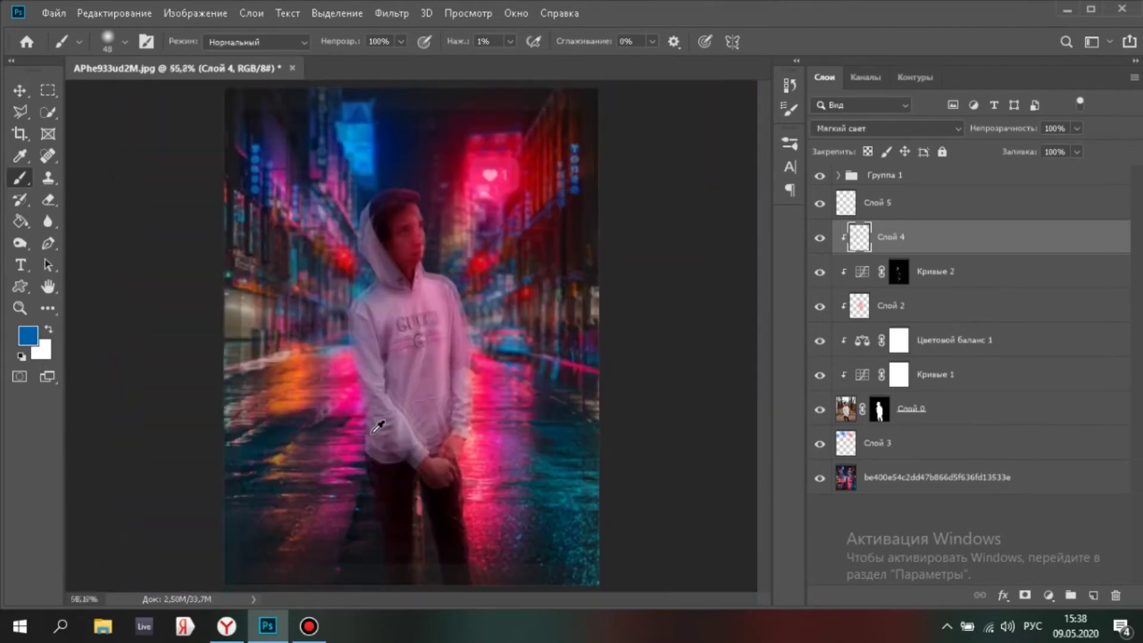
- Clip Layer 5 to the person and set up a 4 px brush at 100% flow in the bubble's pink
left_click(888, 208)
left_click(886, 220, "alt")
scroll(441, 295, "up", 7)
left_click_drag(440, 295, 433, 463)
left_click(558, 150, "alt")
left_click(132, 44)
left_click(98, 91)
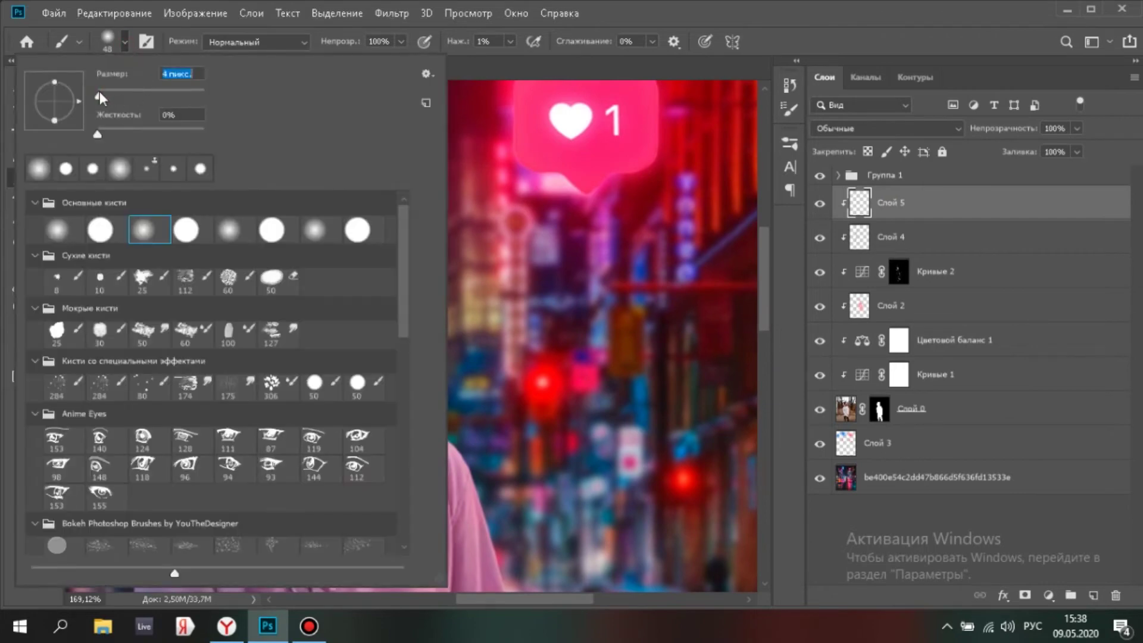
left_click(122, 44)
left_click(510, 42)
left_click_drag(513, 62, 589, 63)
left_click(507, 42)
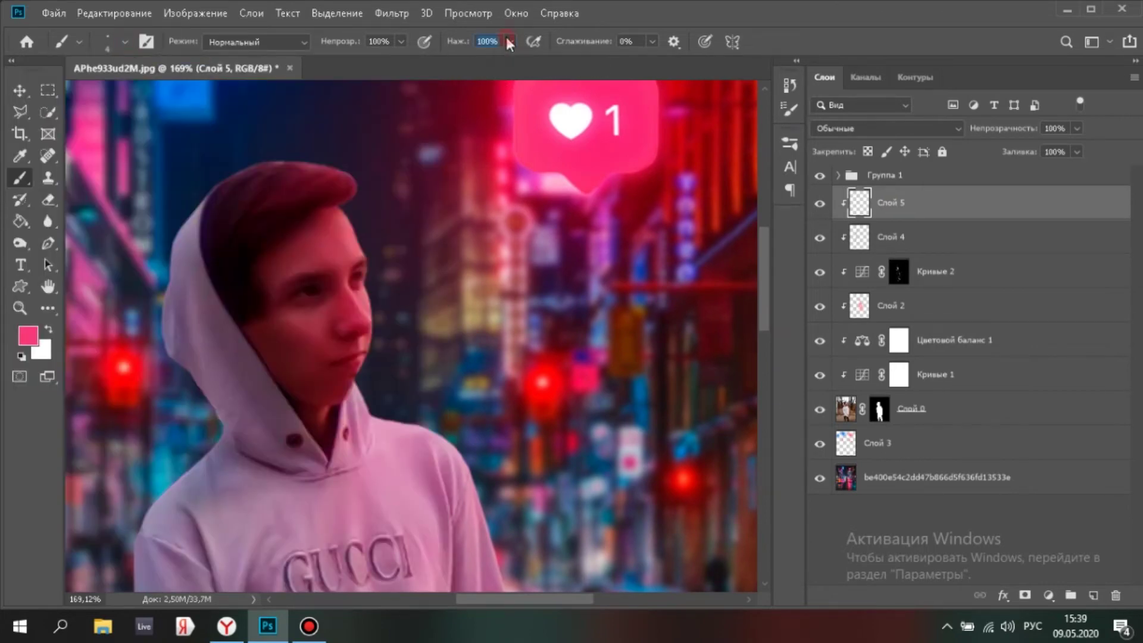
- Paint a thin pink rim light along the face profile, from forehead to chin, and along the hood's collar and folds
scroll(371, 238, "up", 6)
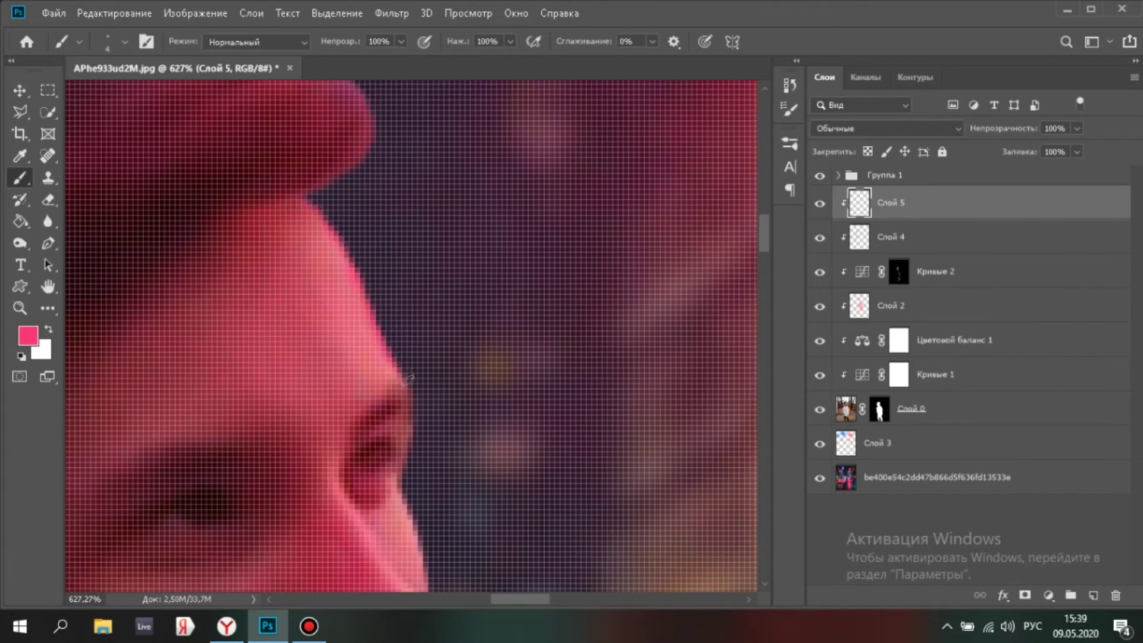
scroll(380, 256, "down", 4)
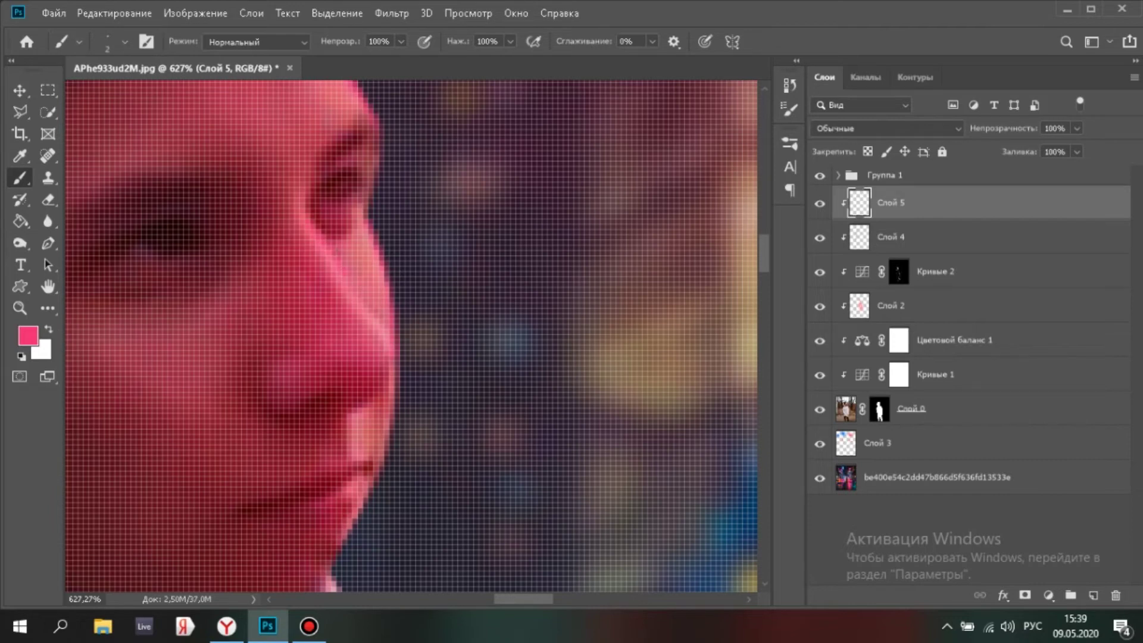
scroll(384, 391, "down", 3)
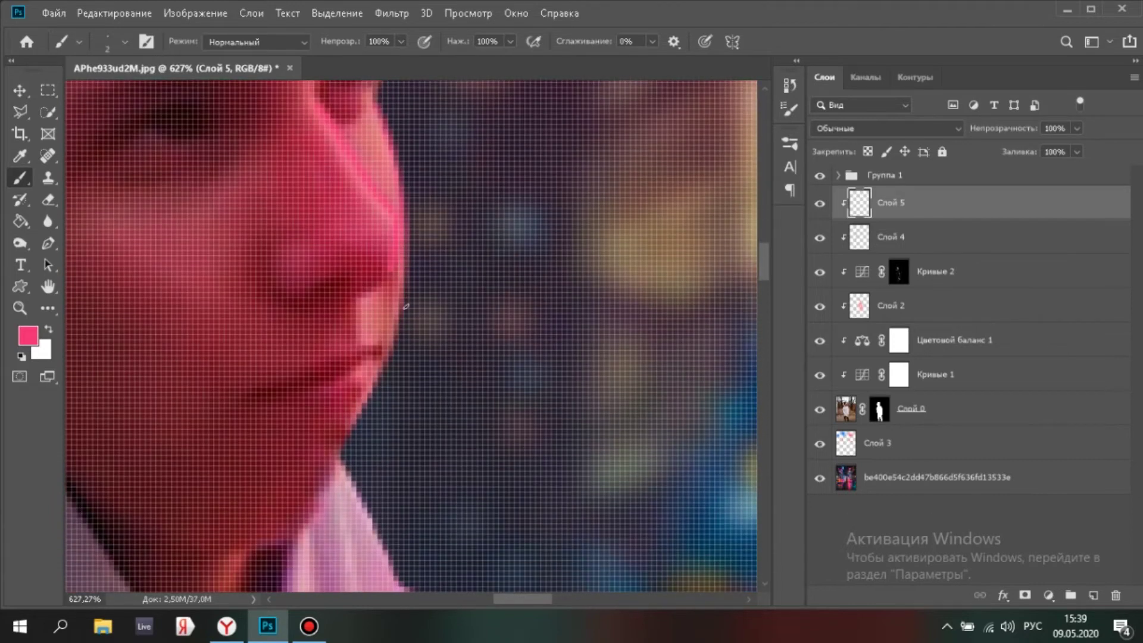
scroll(345, 416, "up", 3)
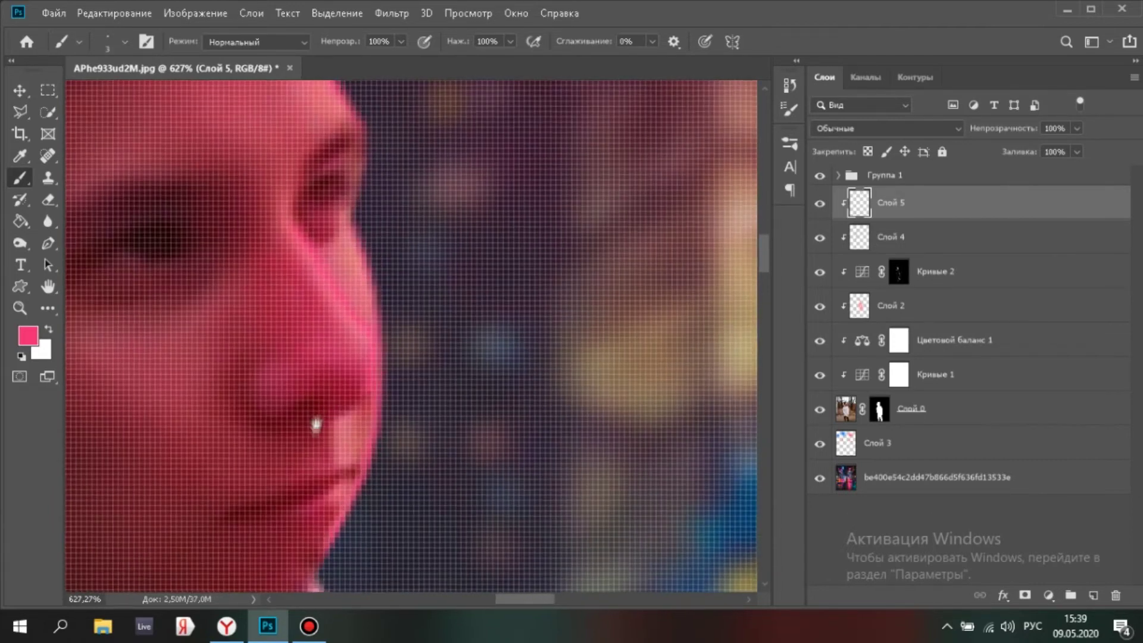
scroll(350, 285, "down", 5)
scroll(350, 281, "down", 3)
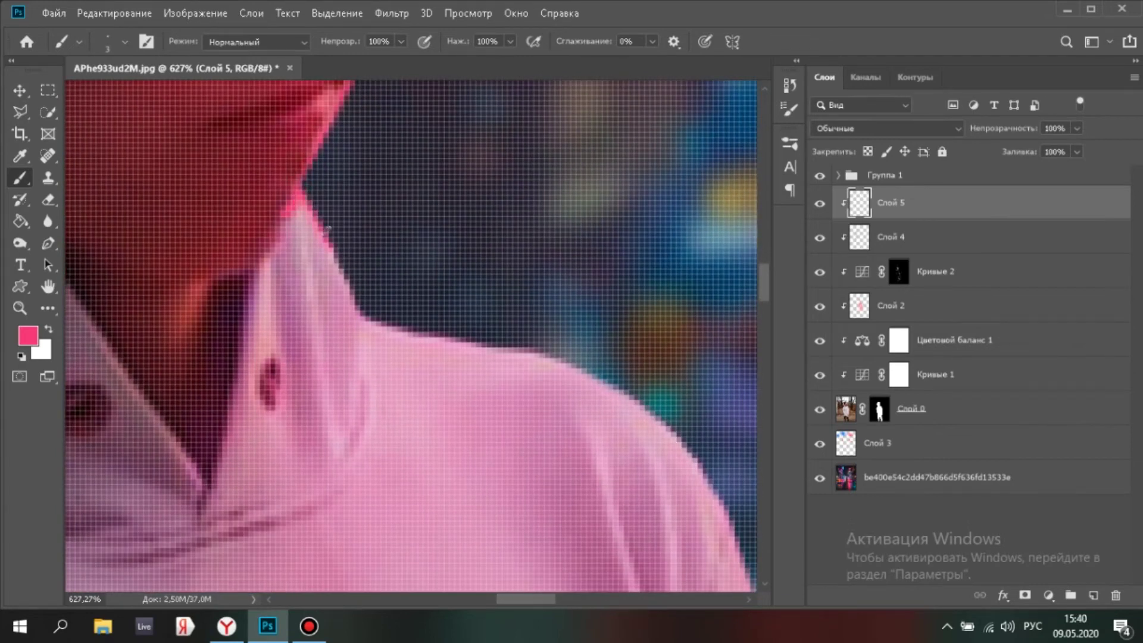
scroll(361, 281, "down", 3)
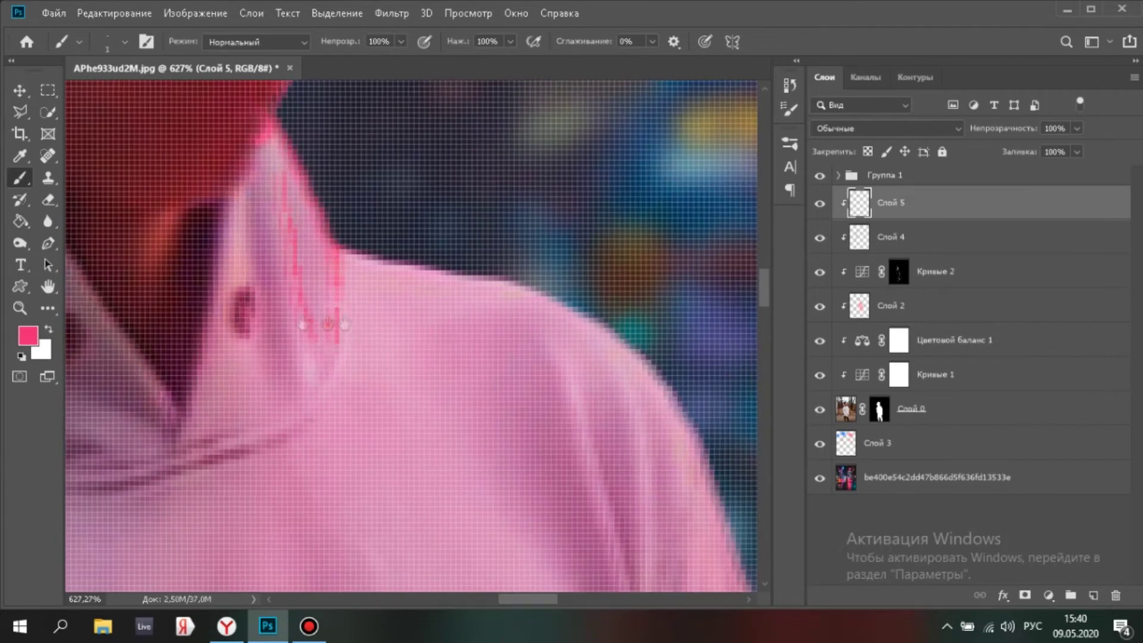
- Paint the pink rim light along the shoulder and outer sleeve, and trace the fabric folds near the shoulder
left_click_drag(353, 329, 308, 328)
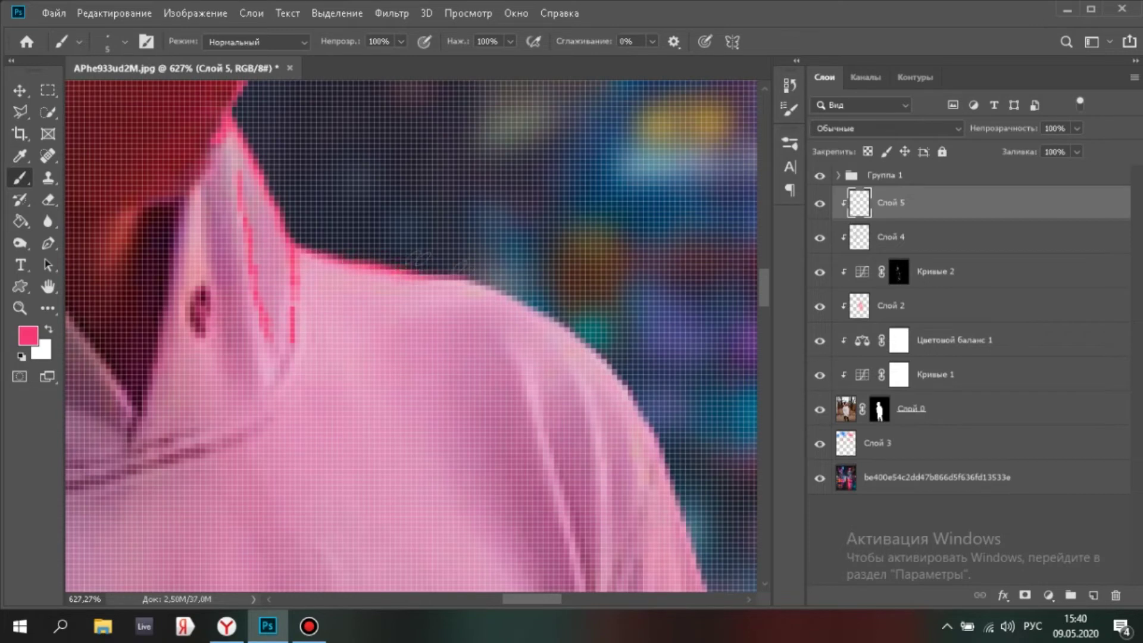
left_click_drag(515, 290, 462, 258)
left_click_drag(504, 291, 421, 215)
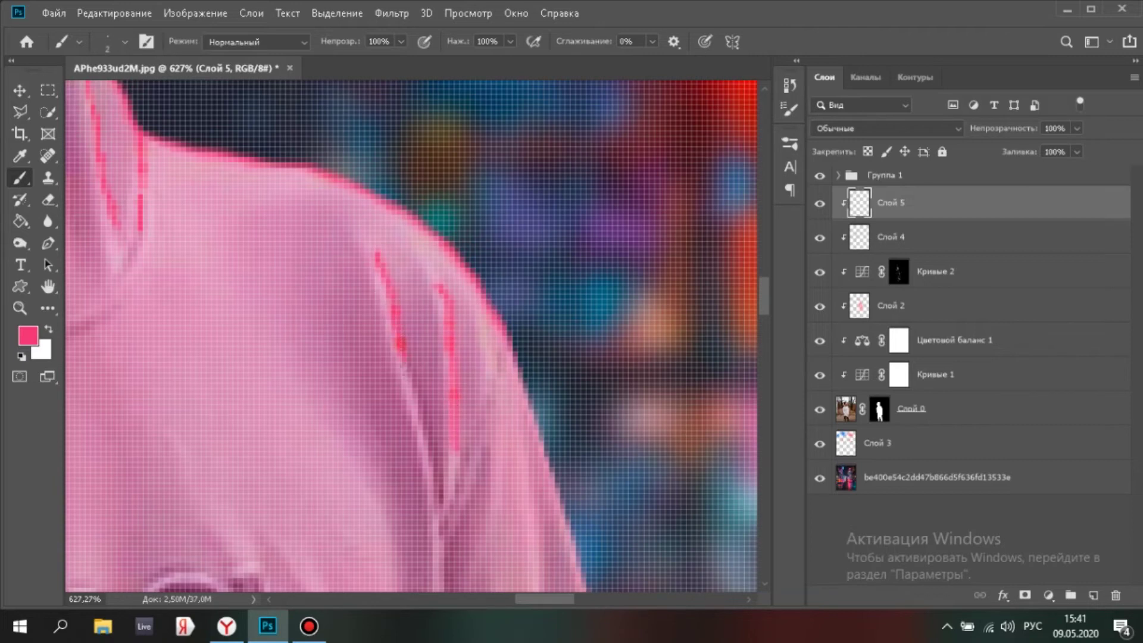
left_click_drag(613, 477, 506, 344)
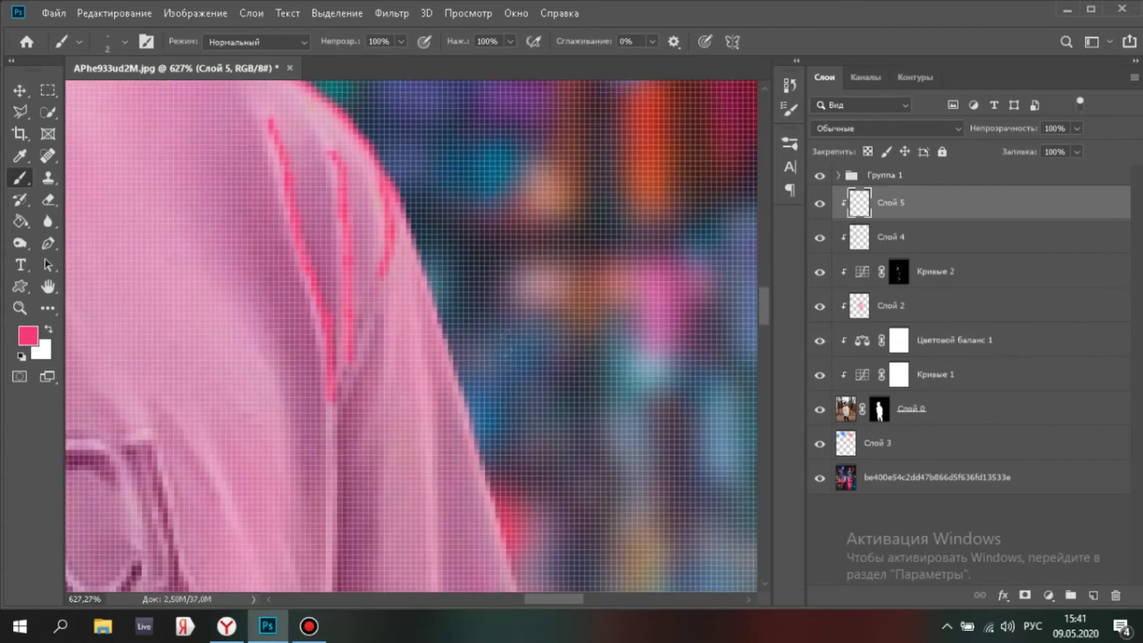
left_click_drag(444, 351, 457, 387)
left_click_drag(481, 328, 423, 171)
left_click_drag(396, 215, 410, 264)
left_click_drag(456, 396, 458, 400)
left_click_drag(482, 457, 431, 231)
left_click_drag(409, 179, 422, 234)
scroll(394, 234, "down", 5)
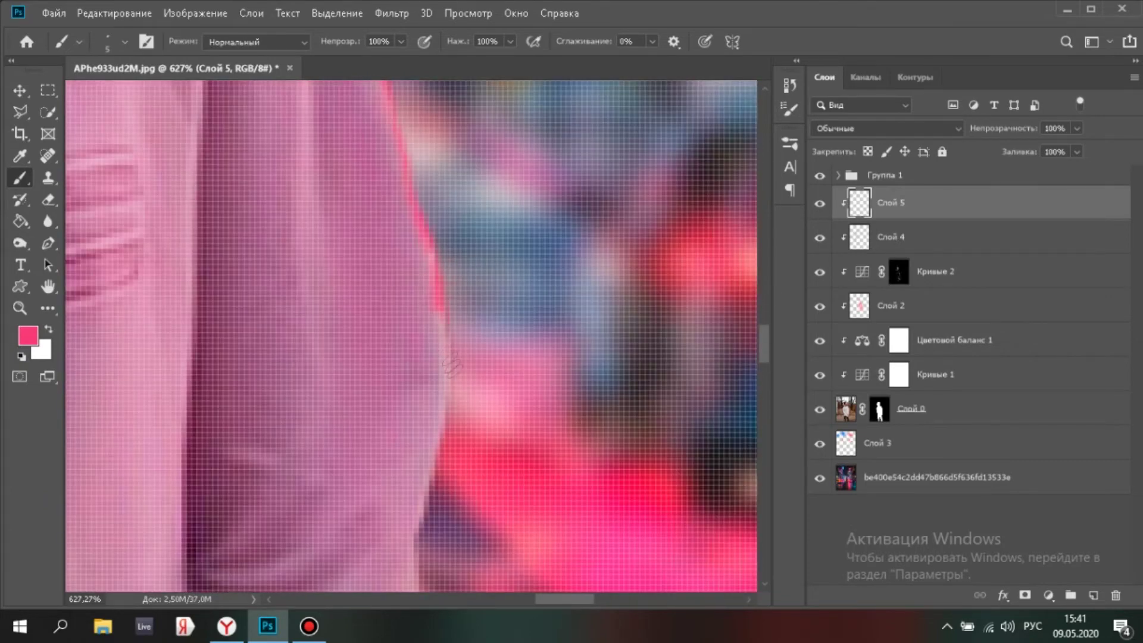
- Outline the front edge of the hair with pink rim light, using a 3 px brush for its upper edge
scroll(394, 233, "up", 3)
scroll(395, 233, "up", 4)
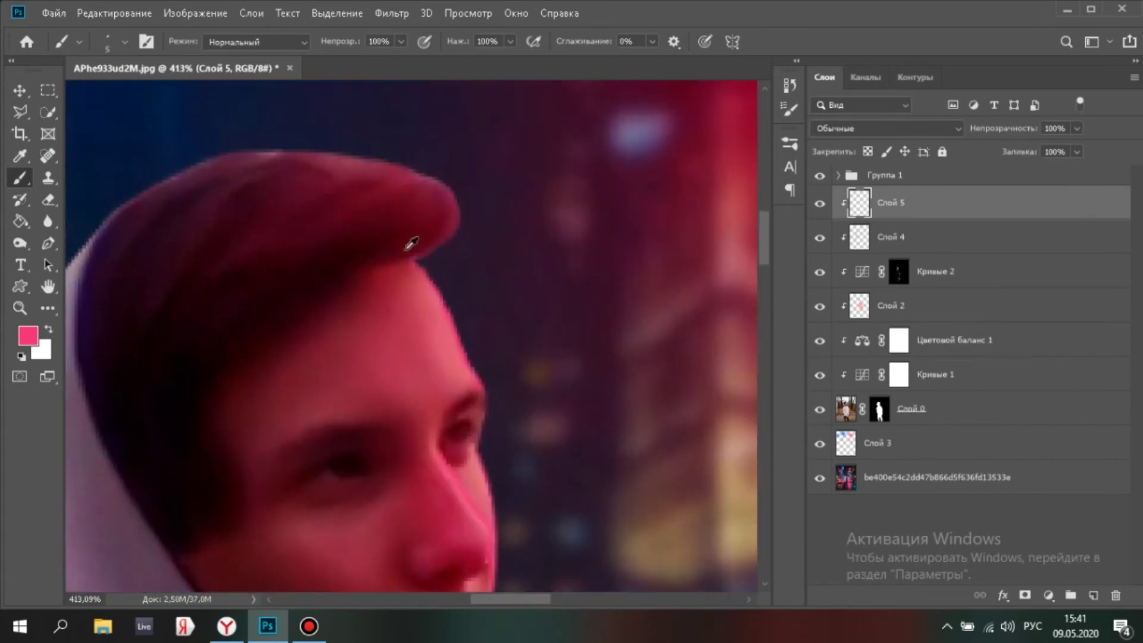
left_click(125, 42)
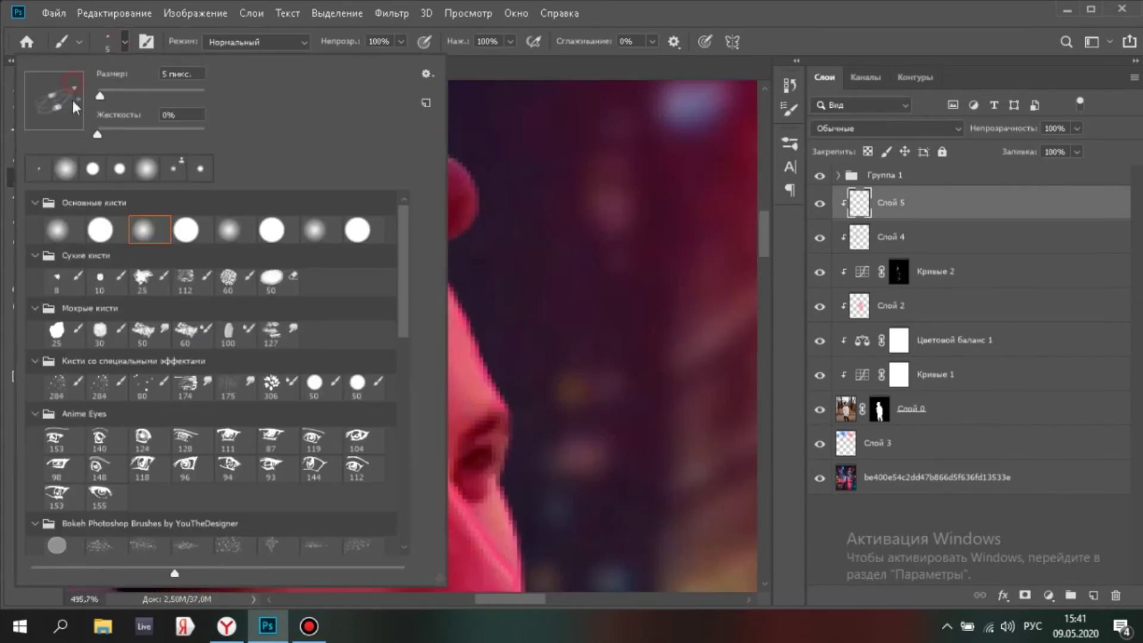
left_click(433, 261)
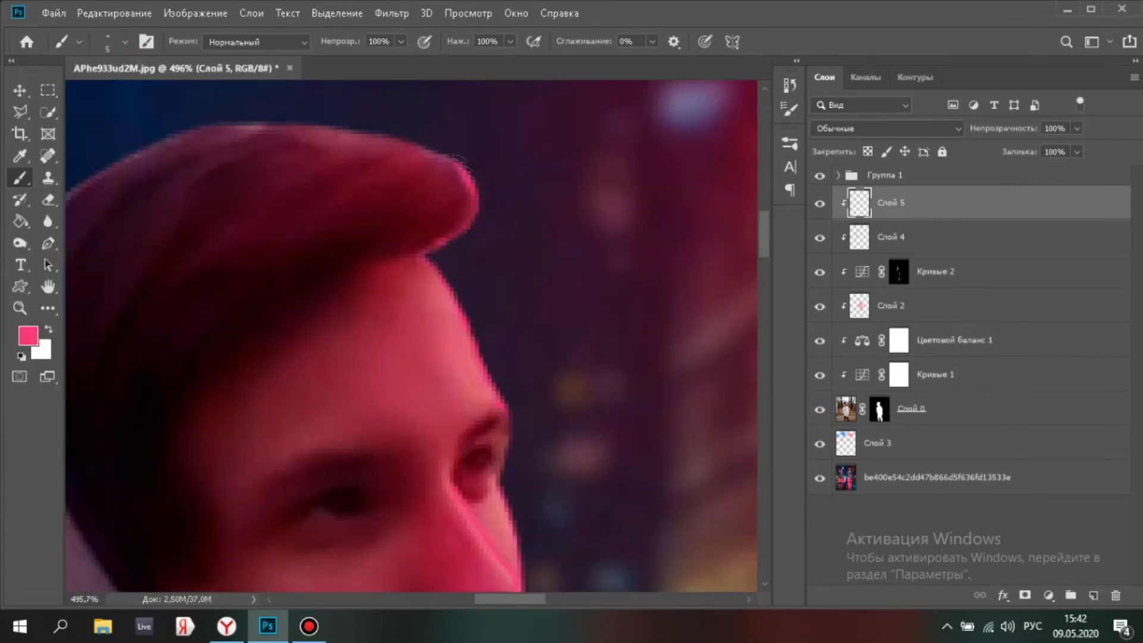
left_click(124, 42)
left_click(63, 168)
left_click(125, 41)
left_click(437, 149)
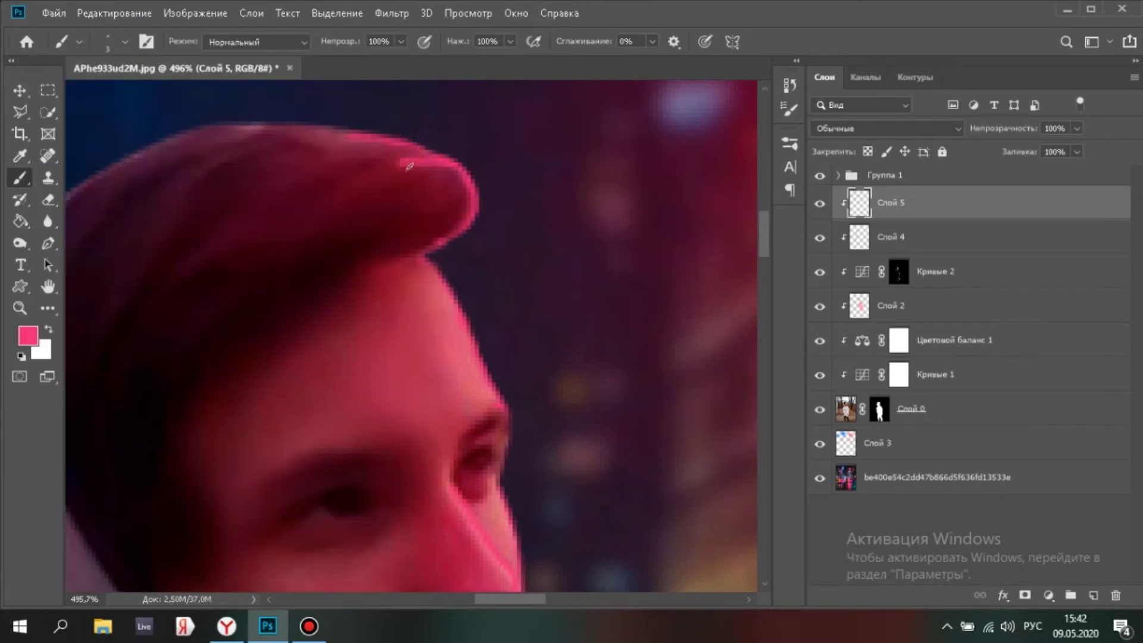
- Draw thin pink highlight strands through the hair, from the front quiff back toward the temple
left_click_drag(310, 176, 381, 157)
left_click_drag(393, 179, 452, 169)
left_click_drag(289, 205, 461, 193)
left_click_drag(331, 229, 462, 205)
left_click_drag(271, 250, 346, 205)
left_click_drag(209, 262, 262, 238)
left_click_drag(277, 275, 321, 253)
left_click_drag(240, 177, 344, 140)
left_click(221, 193)
left_click_drag(193, 241, 243, 199)
left_click_drag(152, 277, 187, 250)
left_click(148, 290)
left_click_drag(152, 316, 184, 283)
left_click_drag(164, 338, 222, 293)
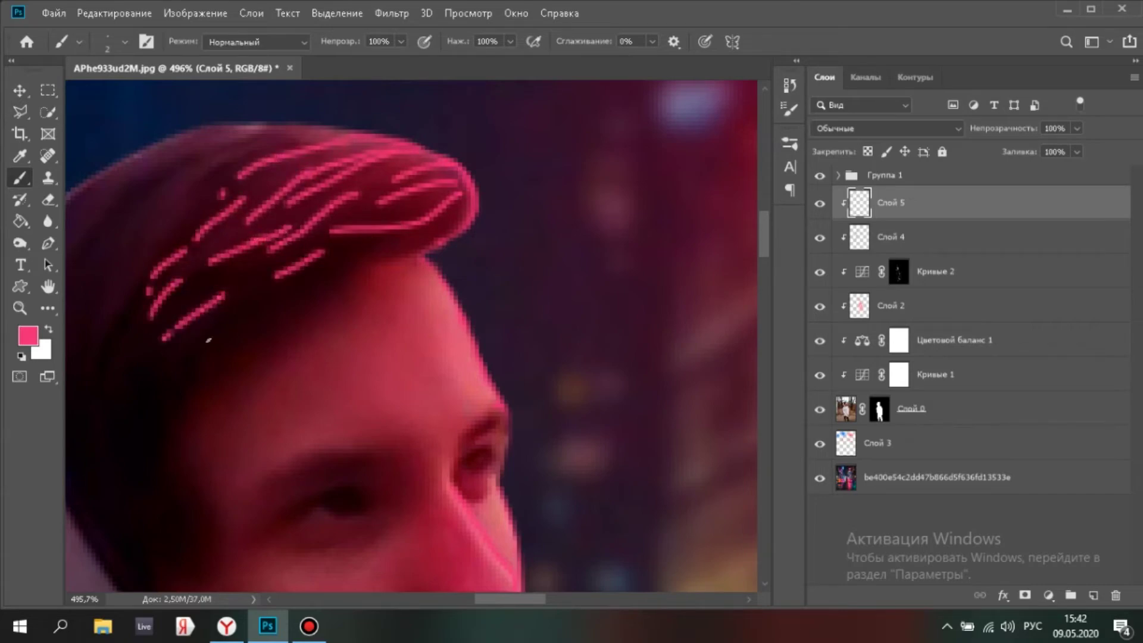
- Paint thin pink highlight strokes along the hoodie's chest folds, above and beside the end of the GUCCI lettering
scroll(164, 298, "down", 6)
scroll(291, 388, "up", 4)
left_click_drag(291, 388, 332, 255)
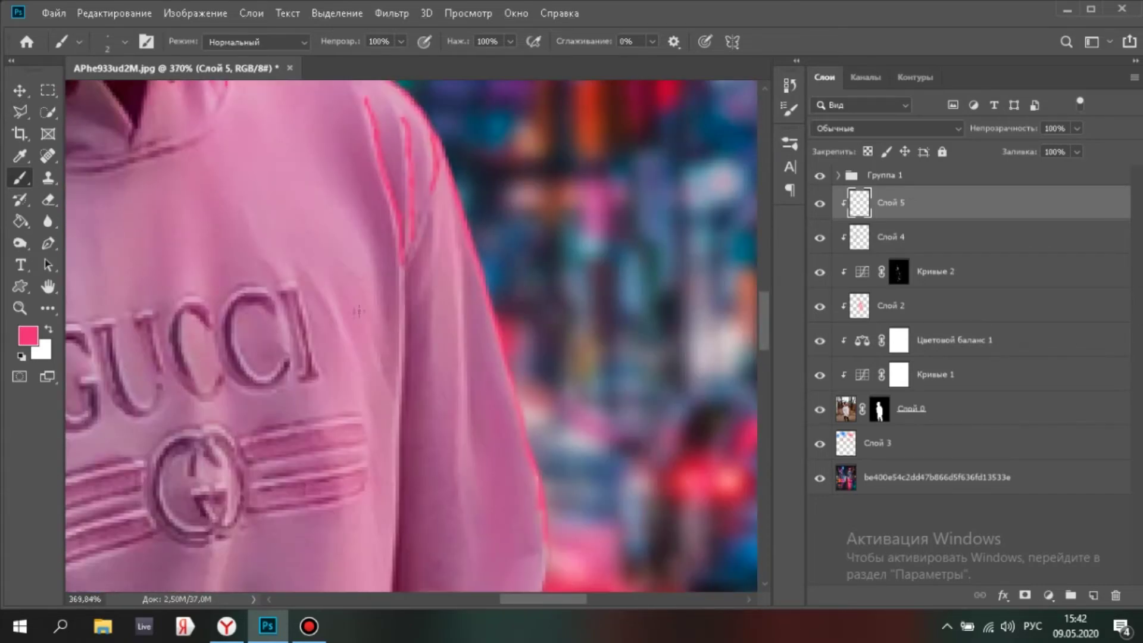
scroll(325, 298, "up", 3)
left_click_drag(211, 146, 281, 276)
scroll(388, 368, "down", 6)
scroll(372, 411, "up", 3)
- Smudge the pink strokes on the hoodie's chest, shoulder and collar folds using the Smudge tool at 41% strength
right_click(49, 221)
left_click(119, 255)
left_click(414, 42)
left_click_drag(396, 63, 391, 63)
left_click(413, 43)
left_click(124, 42)
left_click(124, 42)
scroll(313, 227, "up", 3)
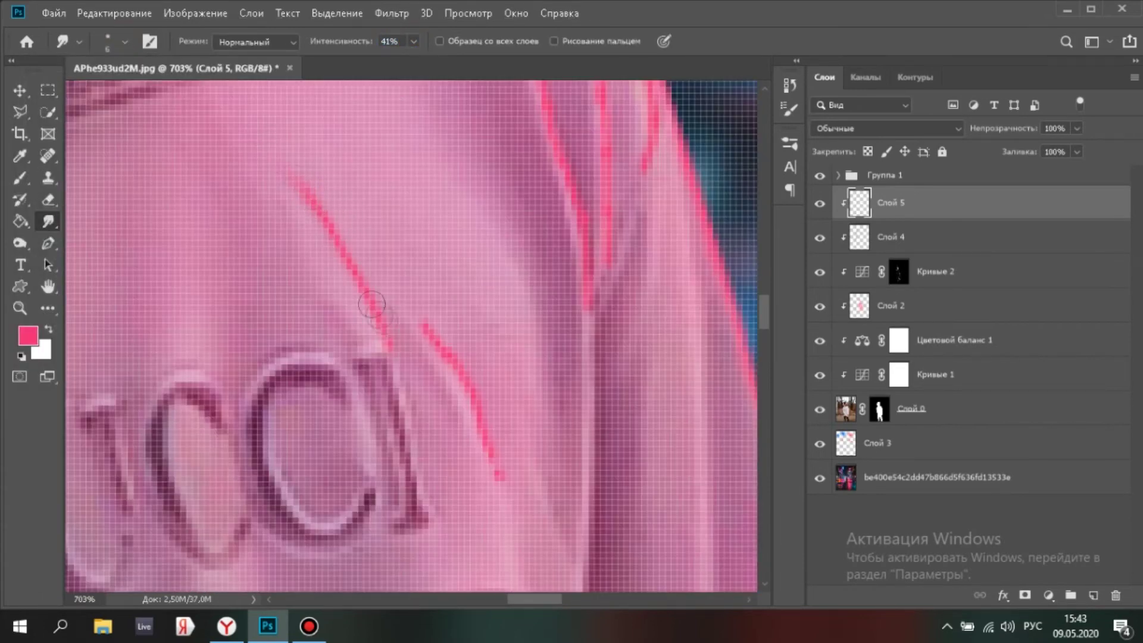
mouse_move(521, 205)
left_mouse_down()
mouse_move(433, 324)
mouse_move(469, 451)
mouse_move(470, 318)
mouse_move(470, 384)
left_mouse_up()
left_click_drag(486, 161, 489, 279)
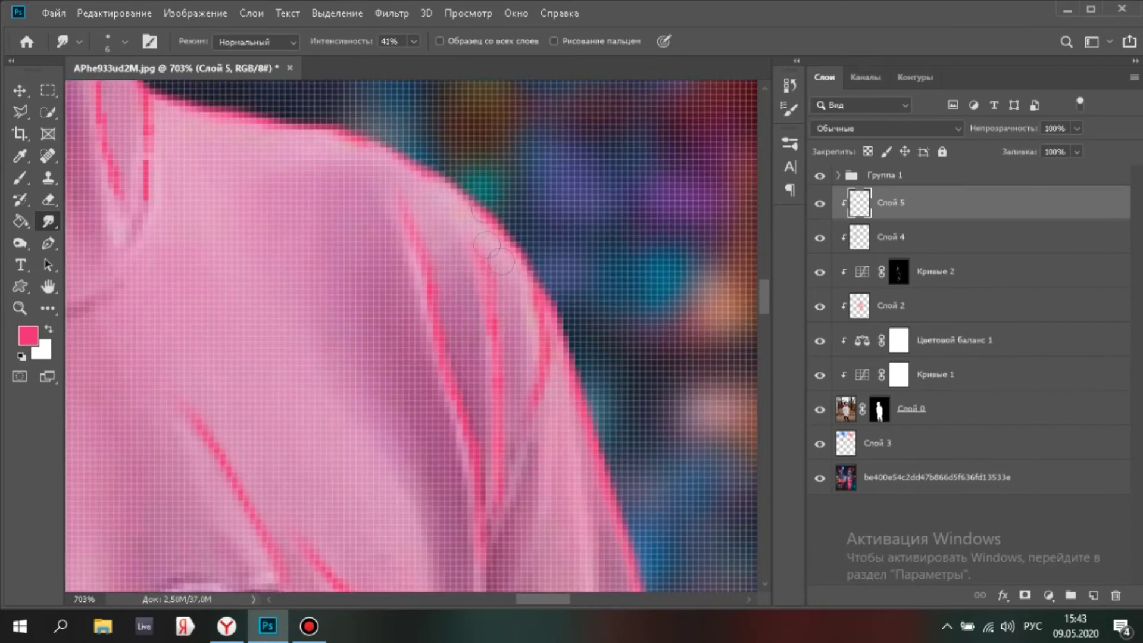
mouse_move(368, 143)
left_mouse_down()
mouse_move(489, 301)
mouse_move(506, 347)
left_mouse_up()
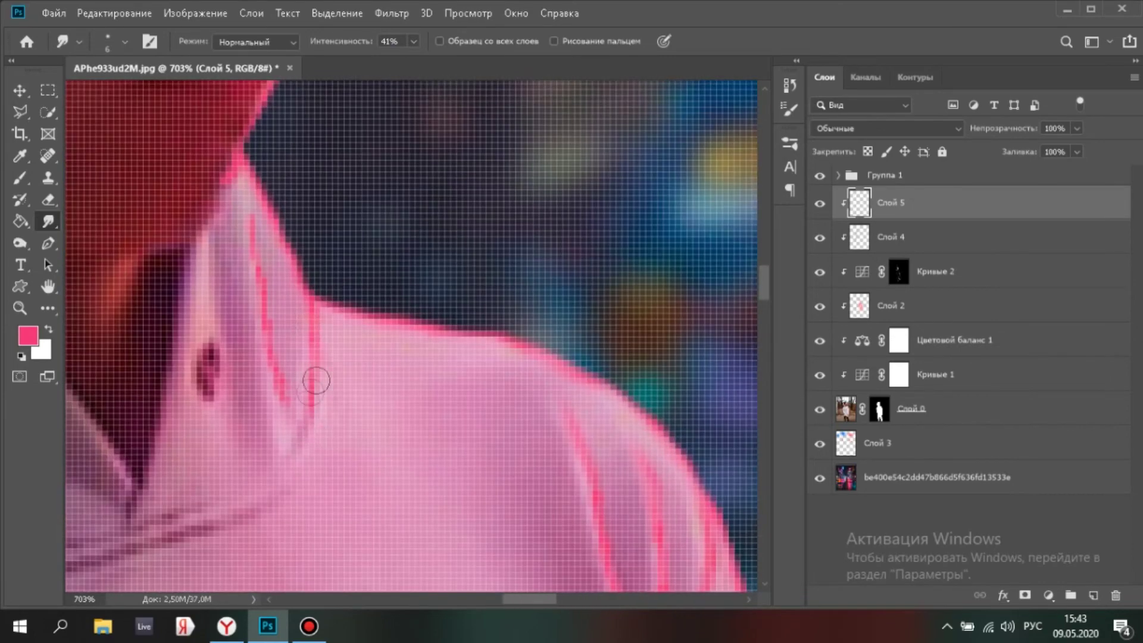
left_click_drag(249, 173, 284, 223)
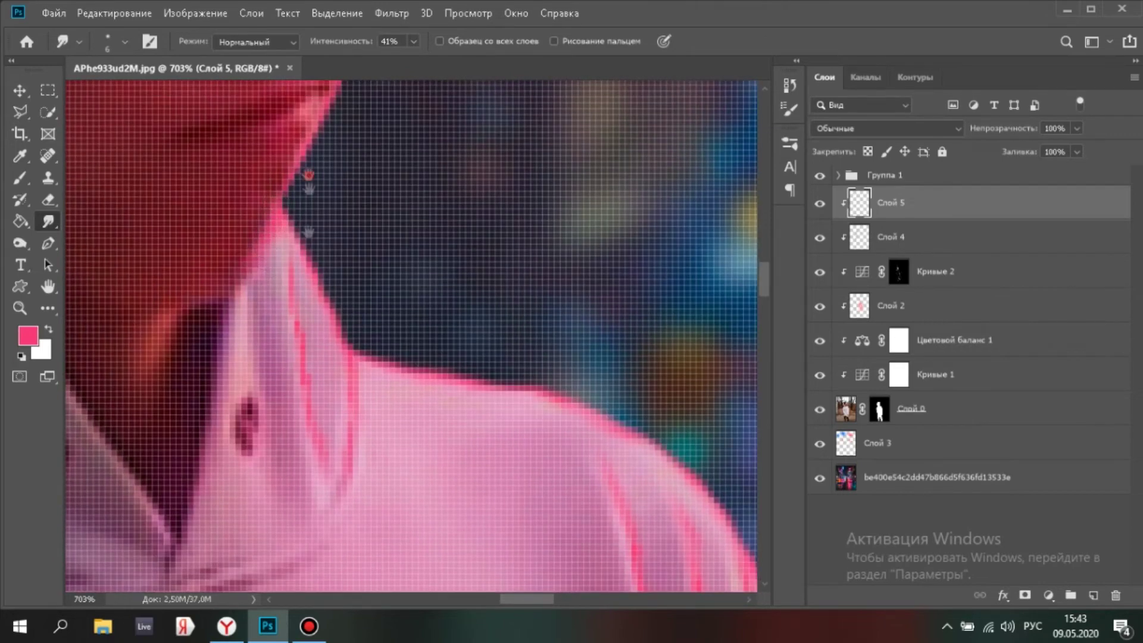
- Smudge the pink rim light along the nose and face profile so it blends into the skin
left_click_drag(308, 174, 307, 292)
left_click_drag(309, 233, 307, 284)
left_click_drag(307, 179, 302, 280)
left_click_drag(302, 202, 318, 288)
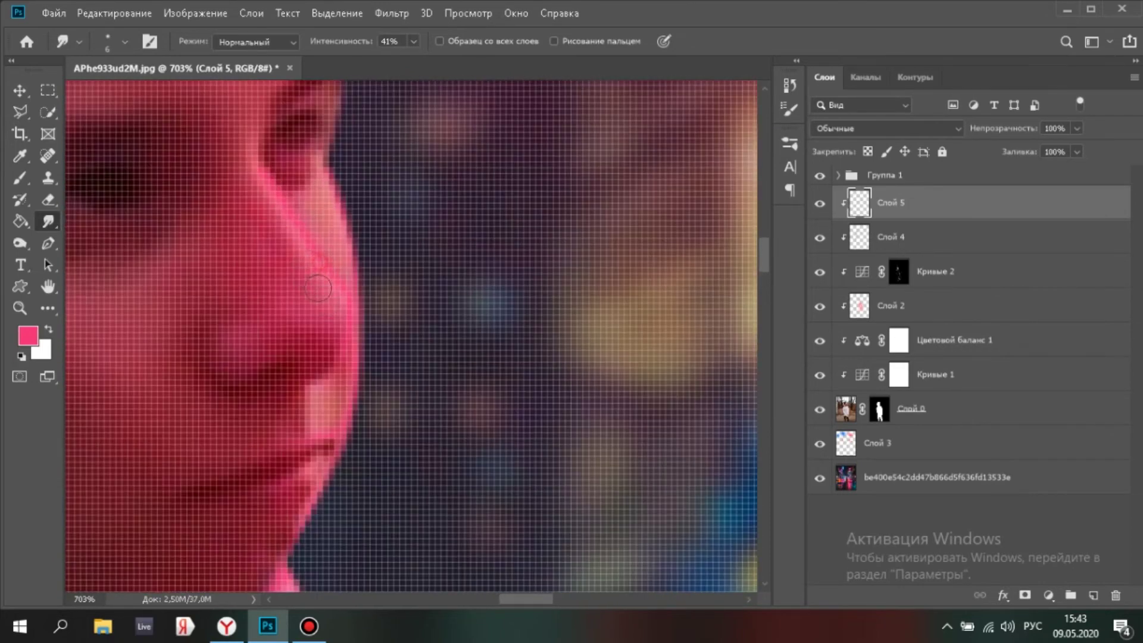
scroll(314, 229, "down", 8)
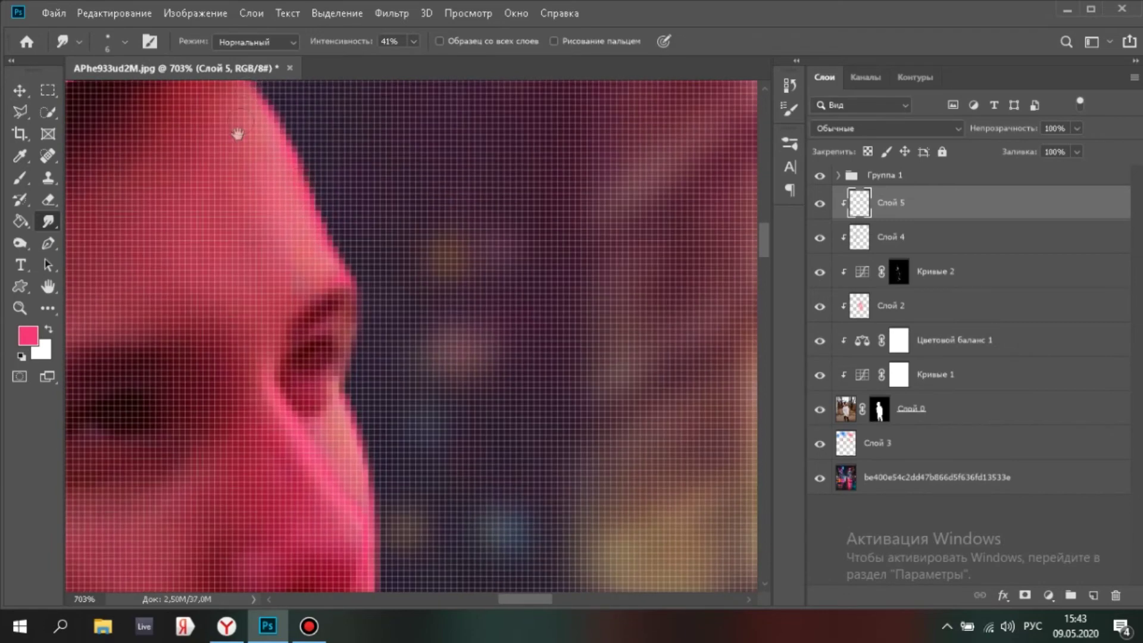
- Fade the pink strokes on the hoodie's chest folds with a soft eraser at 8% flow
scroll(424, 394, "up", 4)
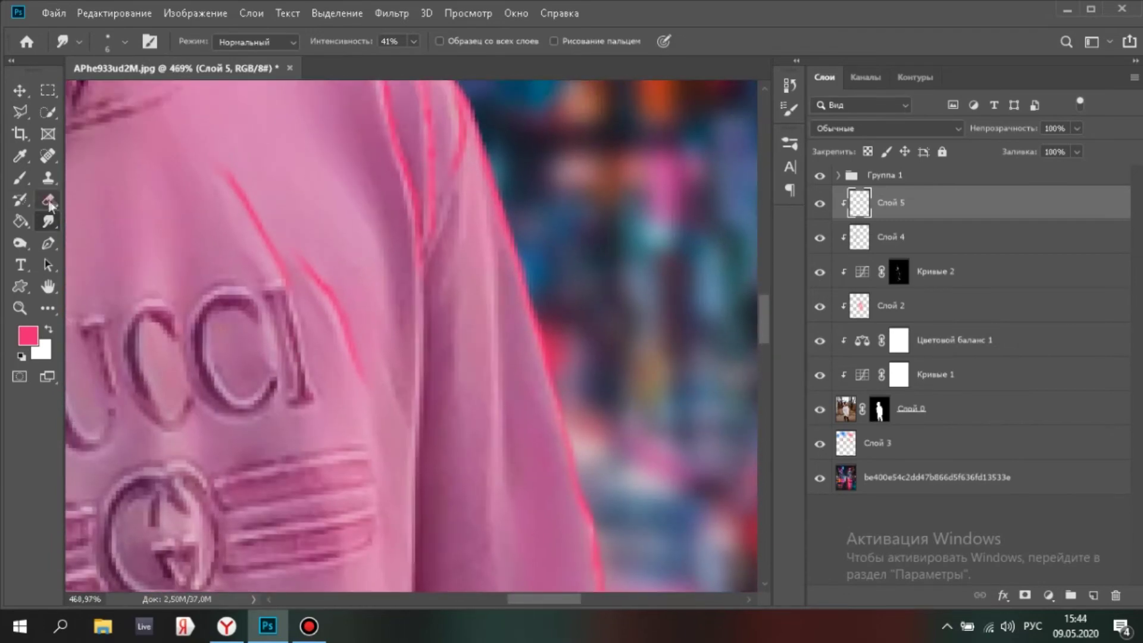
key("e")
key("bracketleft")
key("bracketleft")
key("bracketleft")
key("bracketleft")
mouse_move(318, 229)
left_mouse_down()
mouse_move(362, 421)
mouse_move(268, 225)
left_mouse_up()
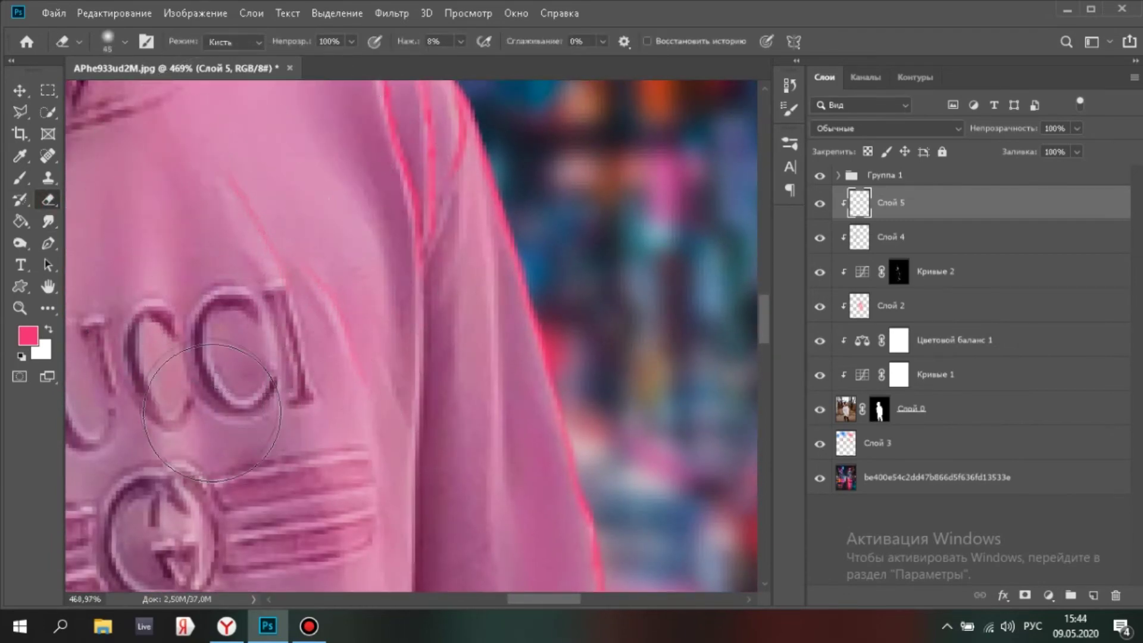
scroll(268, 238, "down", 7)
scroll(267, 232, "up", 4)
left_click_drag(232, 172, 279, 262)
- Smudge the pink highlight strands through the hair, from the front quiff back toward the temple
scroll(334, 243, "up", 2)
key("r")
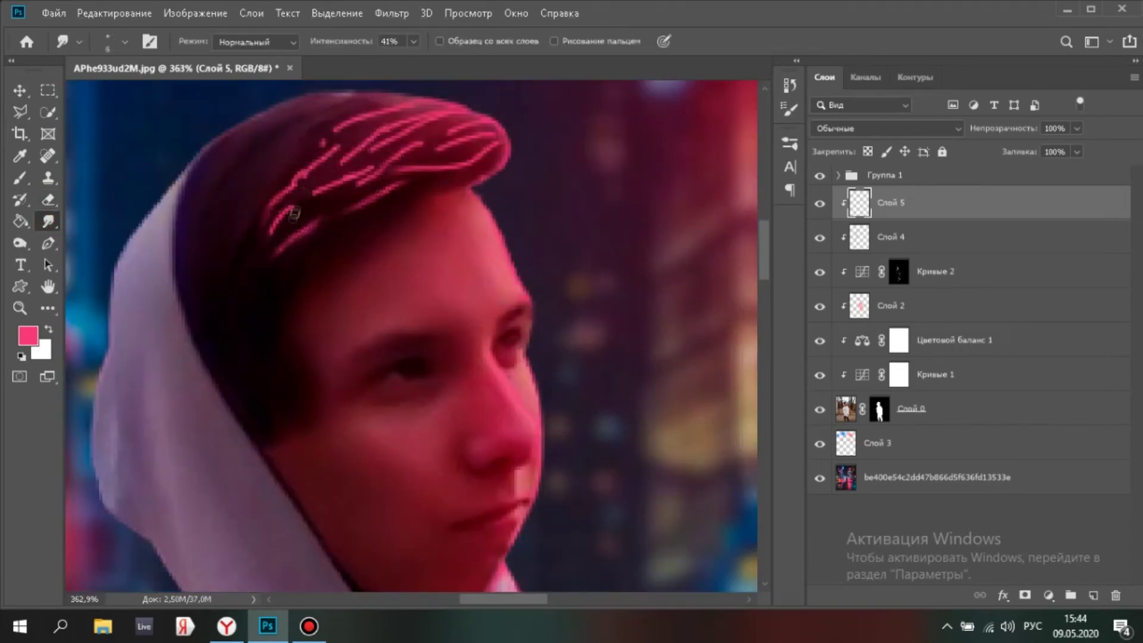
mouse_move(384, 121)
left_mouse_down()
mouse_move(280, 232)
mouse_move(400, 199)
mouse_move(274, 226)
mouse_move(470, 162)
mouse_move(296, 259)
left_mouse_up()
key("ctrl+0")
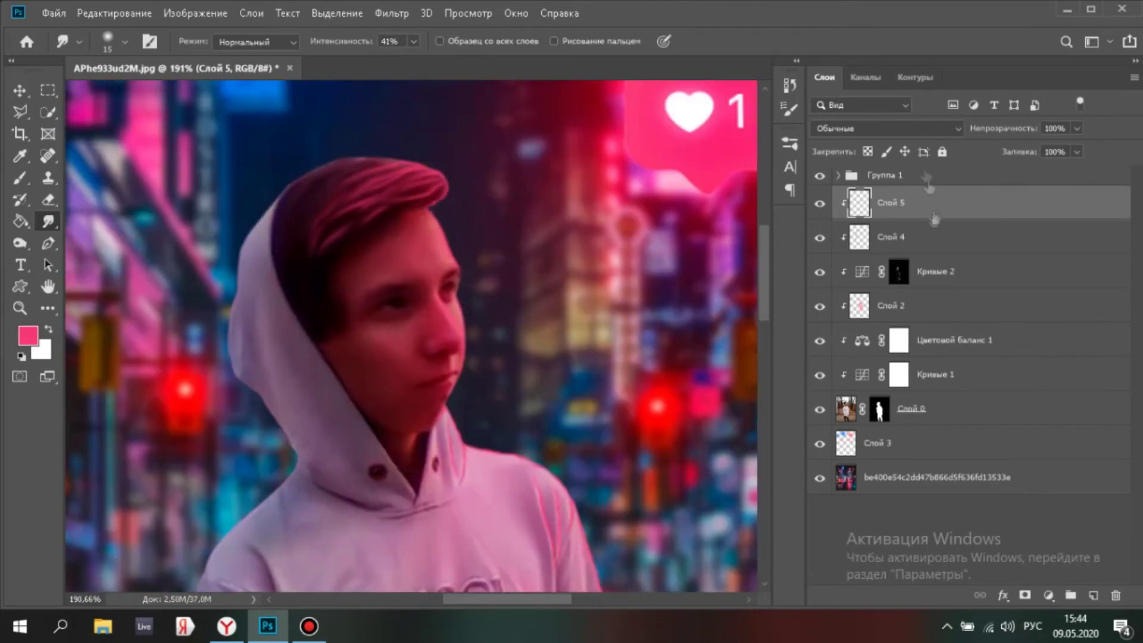
- Set the blend mode of the rim light layer Слой 5 to Цветность (Color)
left_click(885, 128)
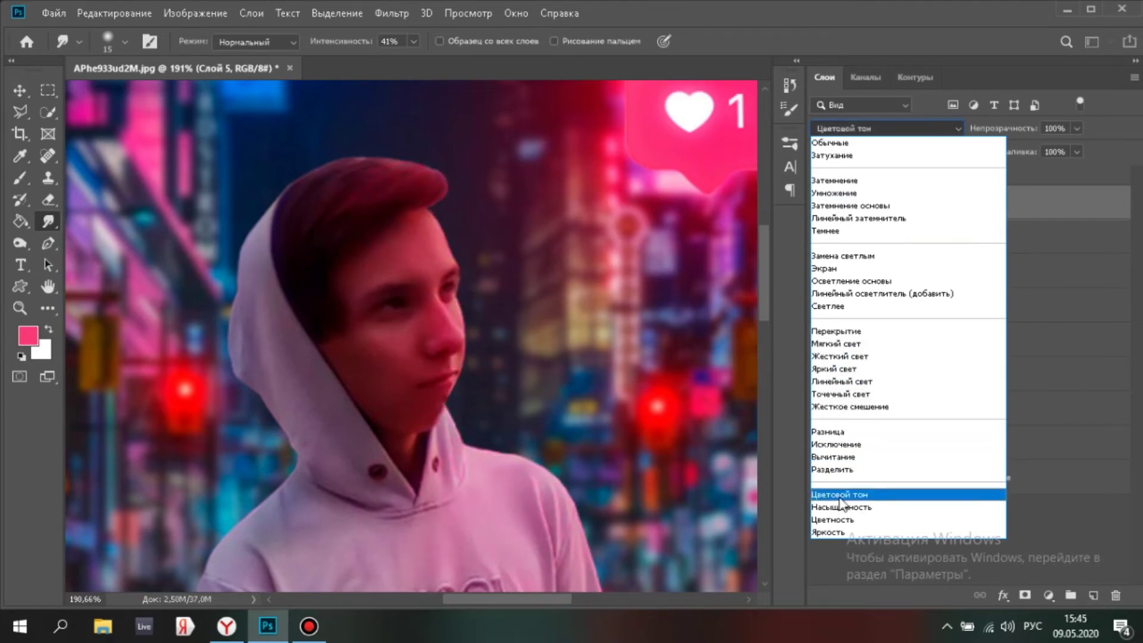
left_click(837, 524)
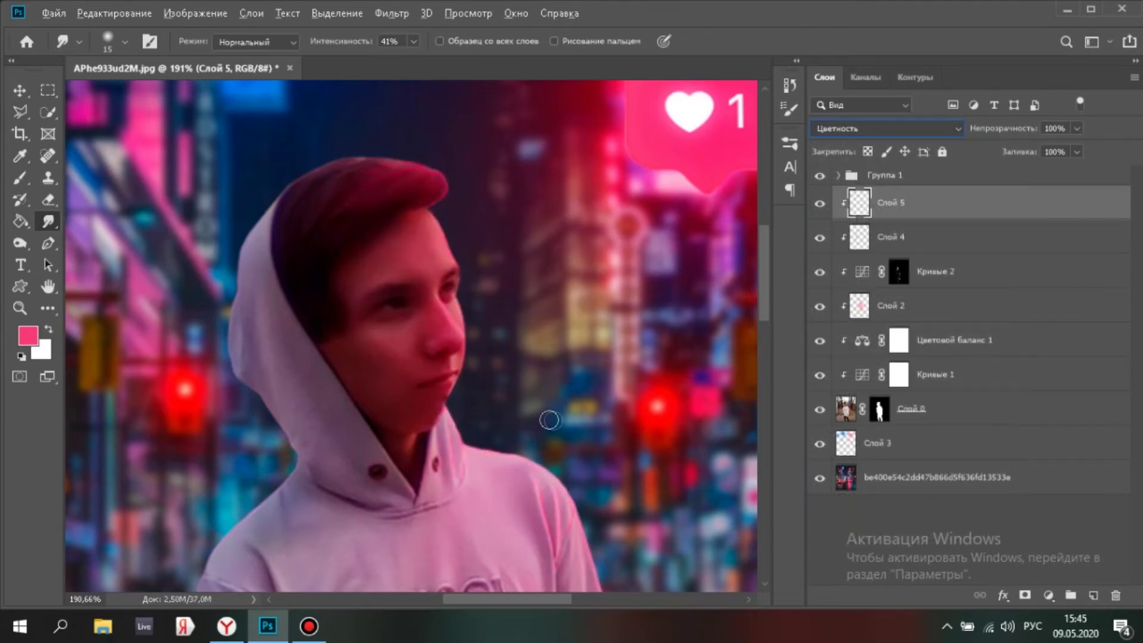
scroll(524, 369, "up", 5)
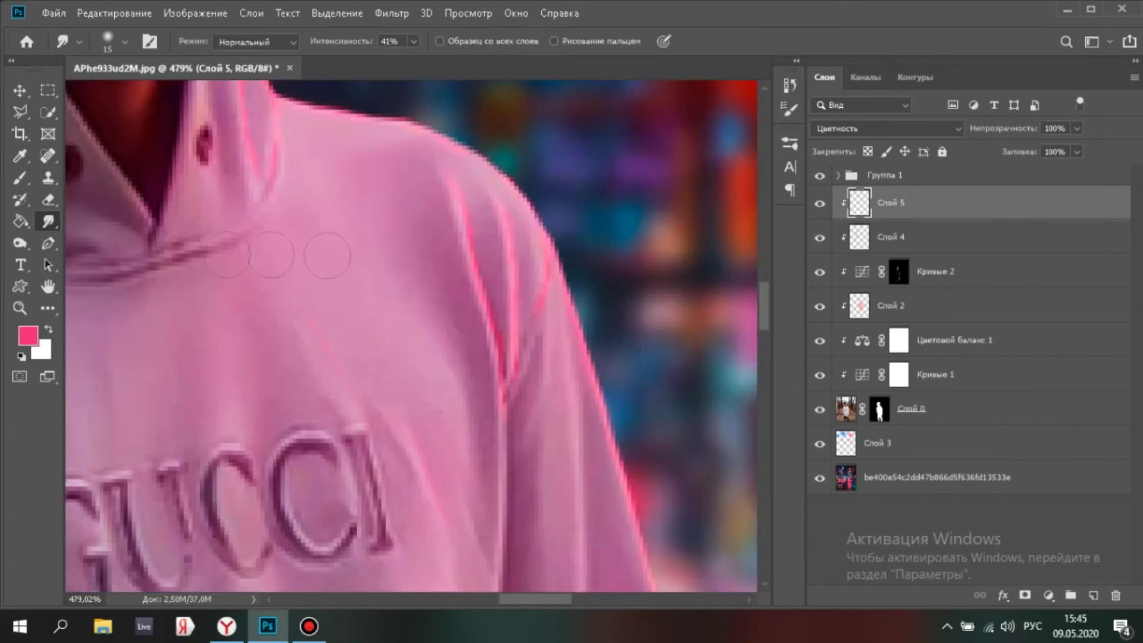
scroll(505, 357, "down", 10)
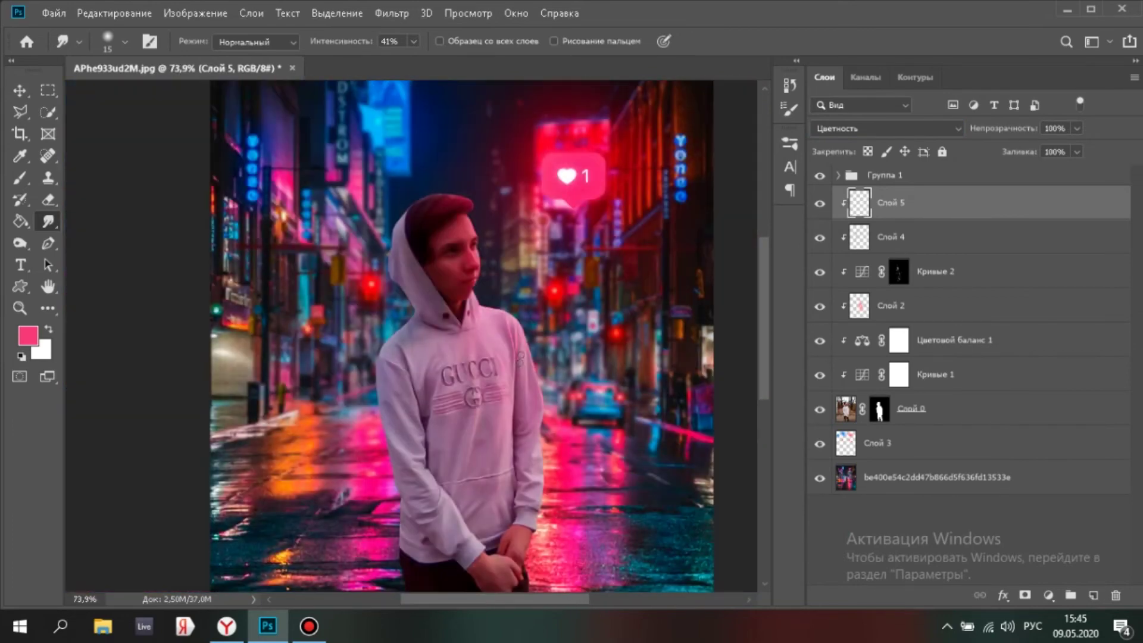
- Compare the whole composite with and without the rim light layer Слой 5
scroll(501, 345, "up", 2)
key("e")
scroll(429, 321, "up", 3)
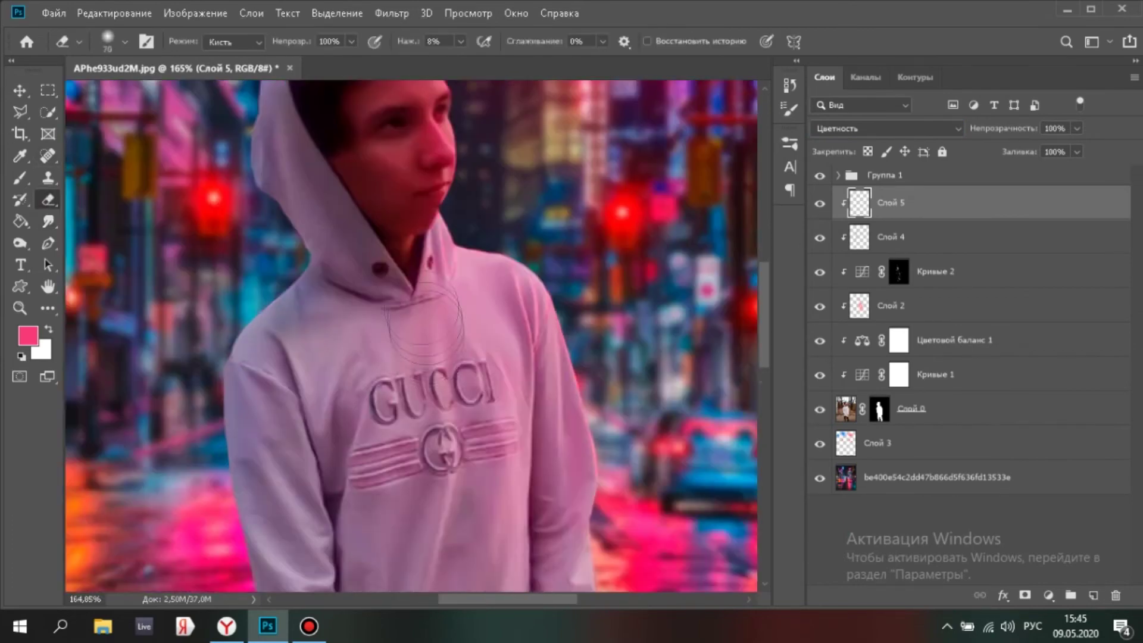
scroll(405, 363, "down", 6)
left_click(820, 204)
left_click(819, 204)
left_click(820, 204)
left_click(820, 205)
left_click(821, 205)
left_click(821, 205)
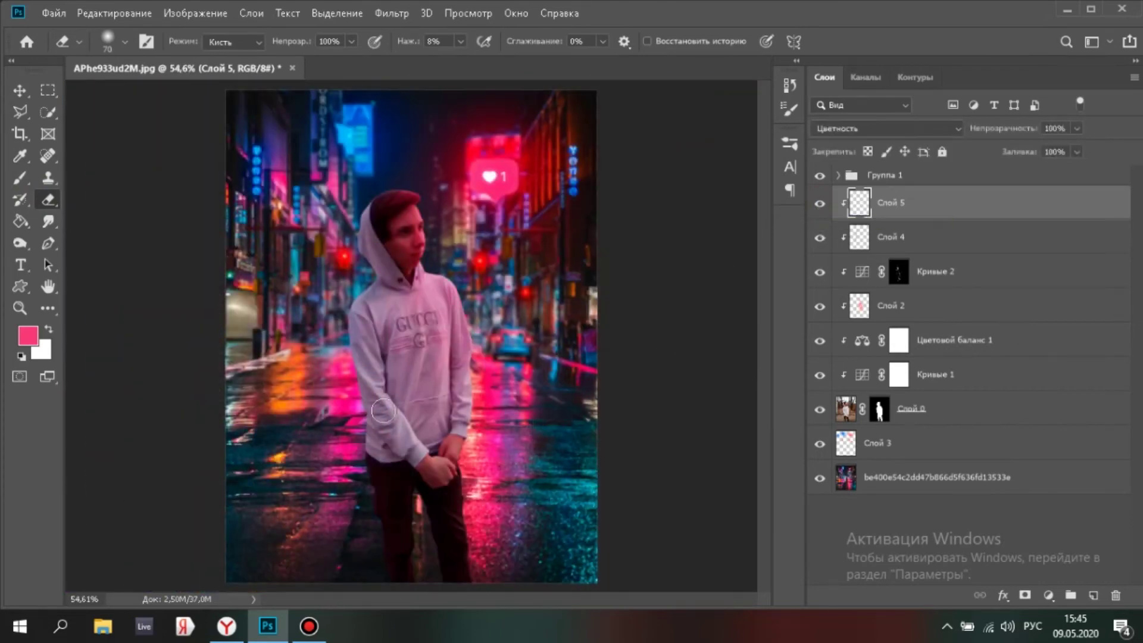
scroll(370, 433, "up", 3)
scroll(298, 476, "down", 4)
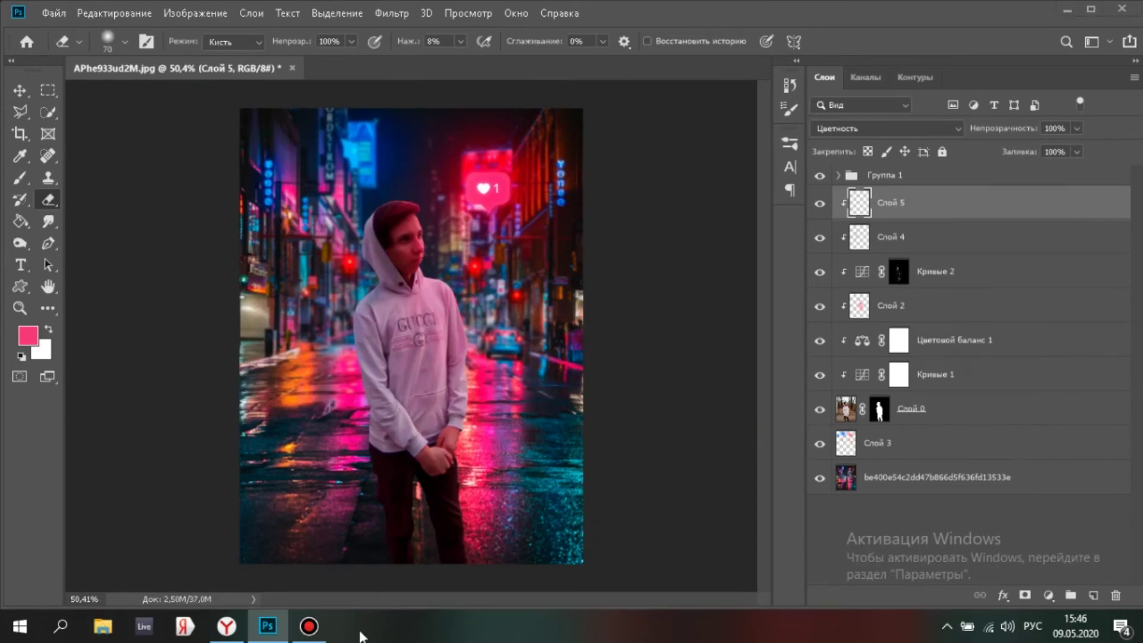
- Place the Fog Overlay 30 image from the Дым folder on the desktop into the composite
left_click(103, 625)
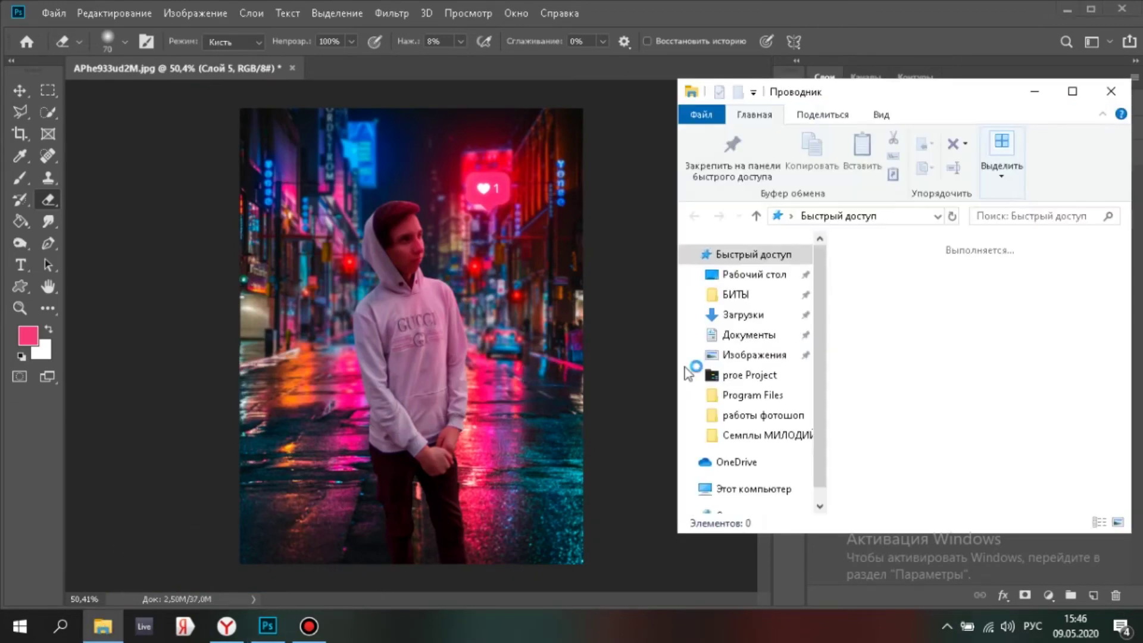
left_click(753, 276)
scroll(879, 297, "down", 1)
left_click(881, 304)
double_click(886, 308)
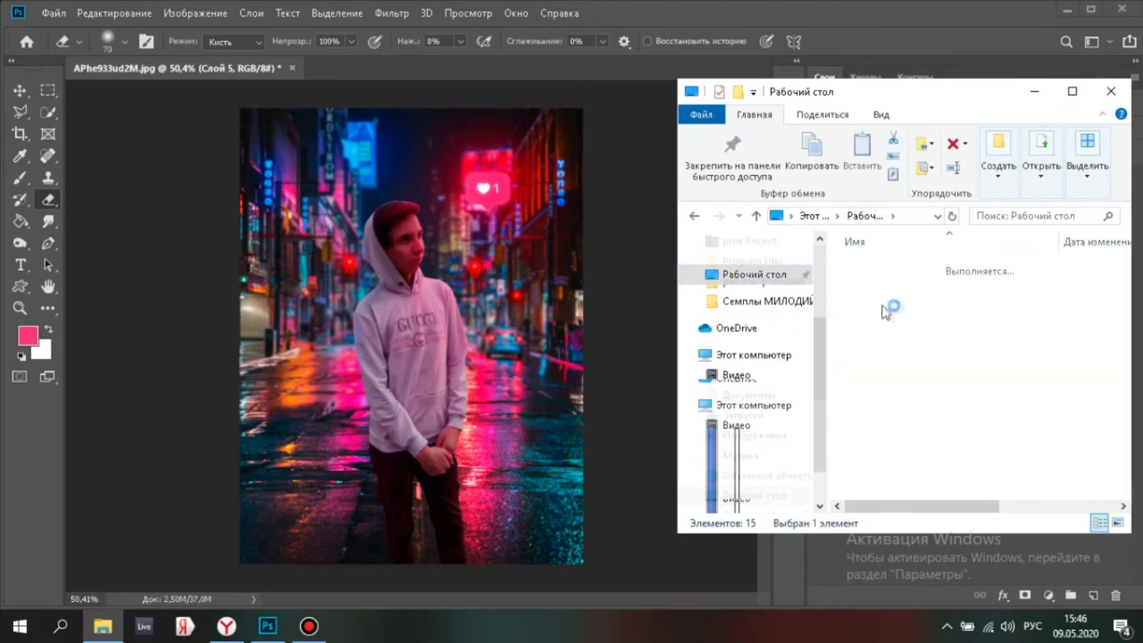
left_click(1073, 92)
left_click(1085, 8)
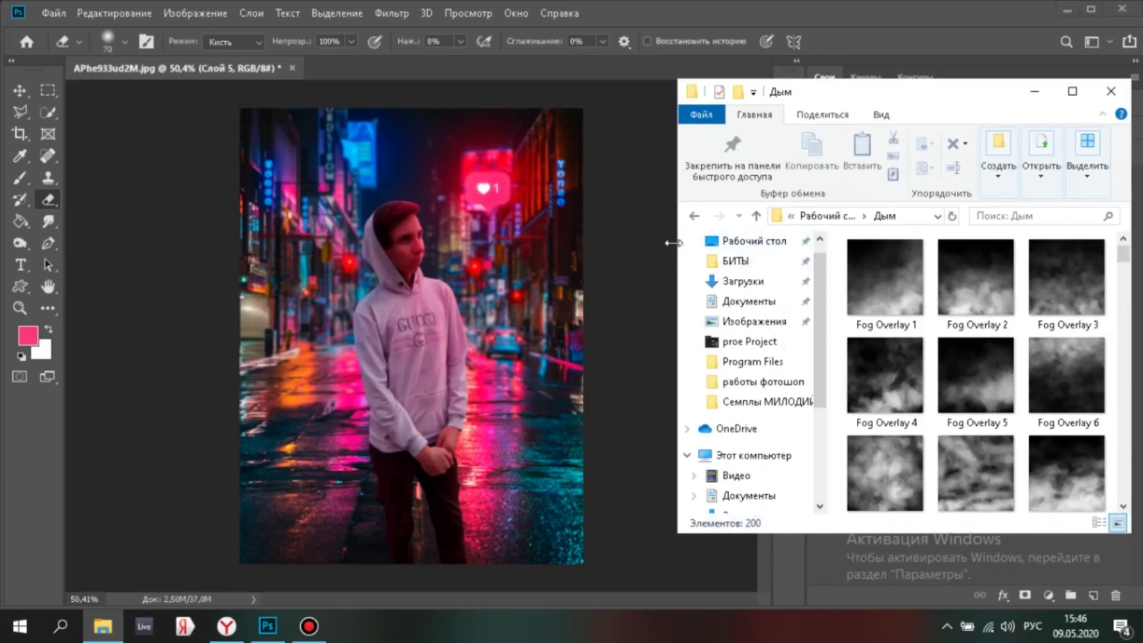
left_click_drag(674, 242, 593, 243)
scroll(956, 308, "down", 3)
scroll(956, 309, "down", 3)
left_click_drag(967, 381, 397, 462)
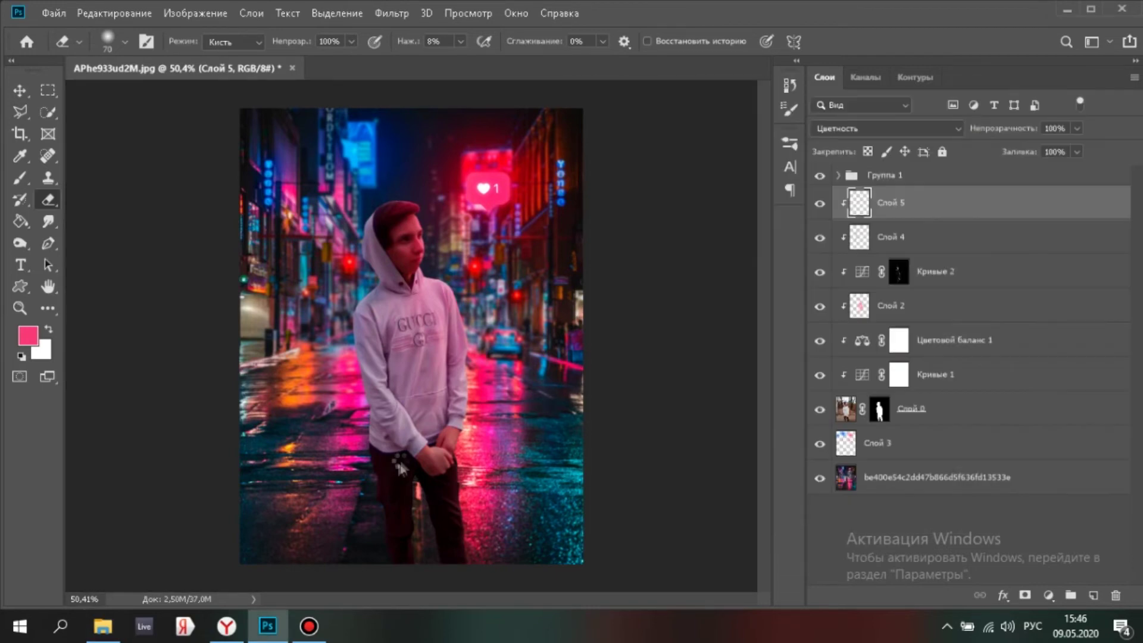
- Position the placed fog over the person's legs and street at 70.39% scale, with its blend mode set to Экран (Screen)
left_click_drag(432, 364, 435, 452)
left_click_drag(242, 573, 232, 589)
left_click(886, 128)
left_click(833, 263)
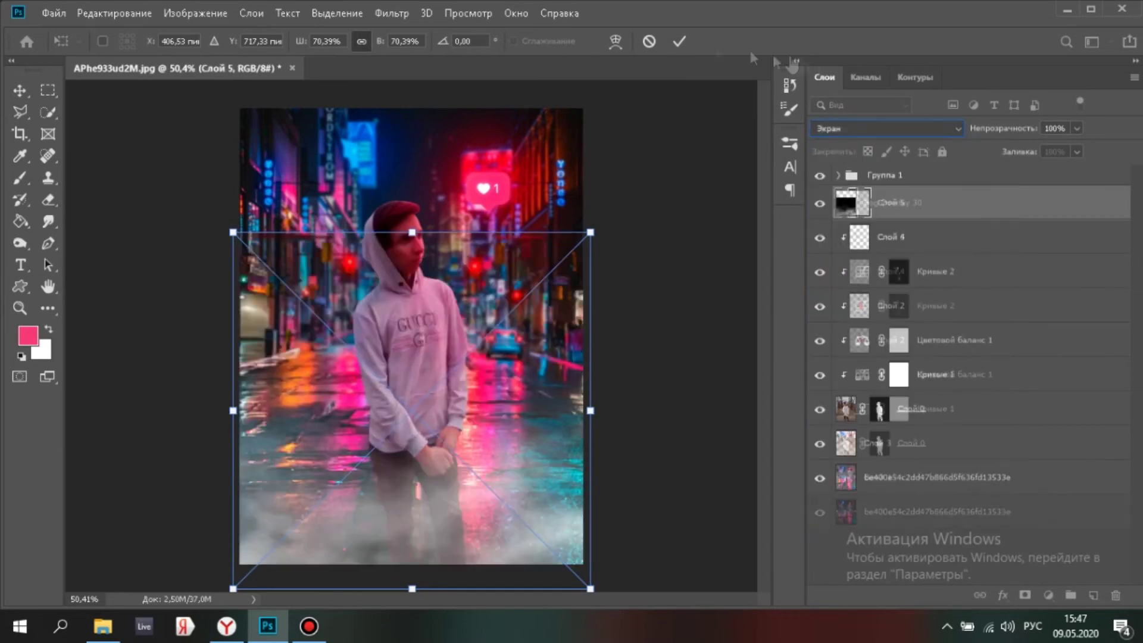
left_click(679, 41)
- Enlarge the Fog Overlay 30 layer to 81.42%, rotate it 9.76° and shift it to cover the image's lower edge
scroll(595, 332, "down", 2)
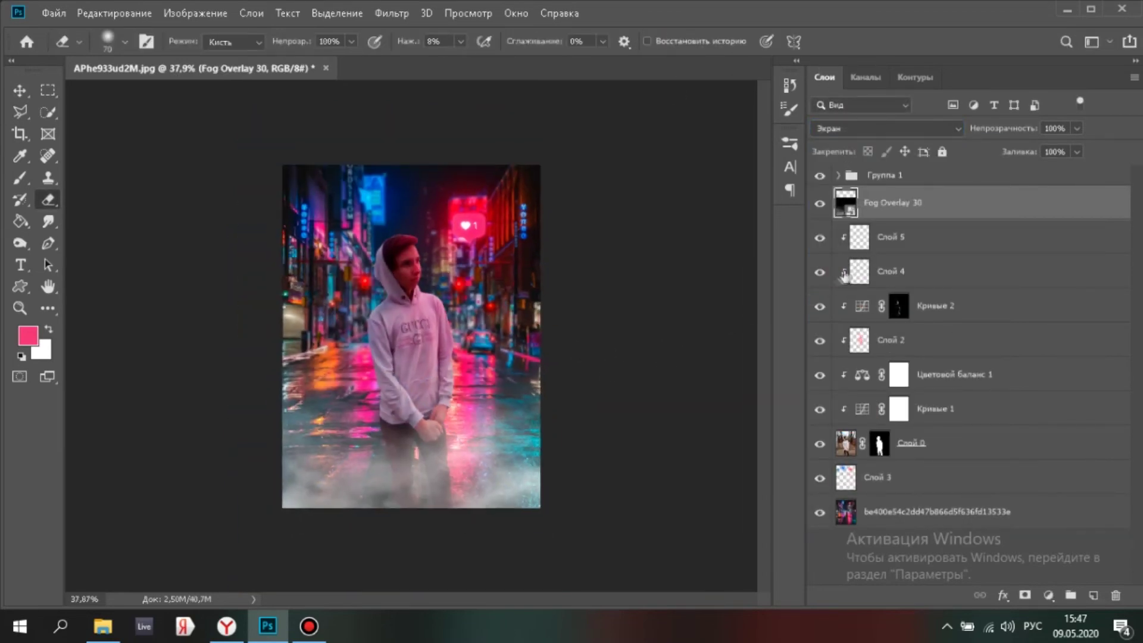
key("ctrl+t")
left_click_drag(278, 258, 261, 240)
left_click_drag(558, 227, 582, 255)
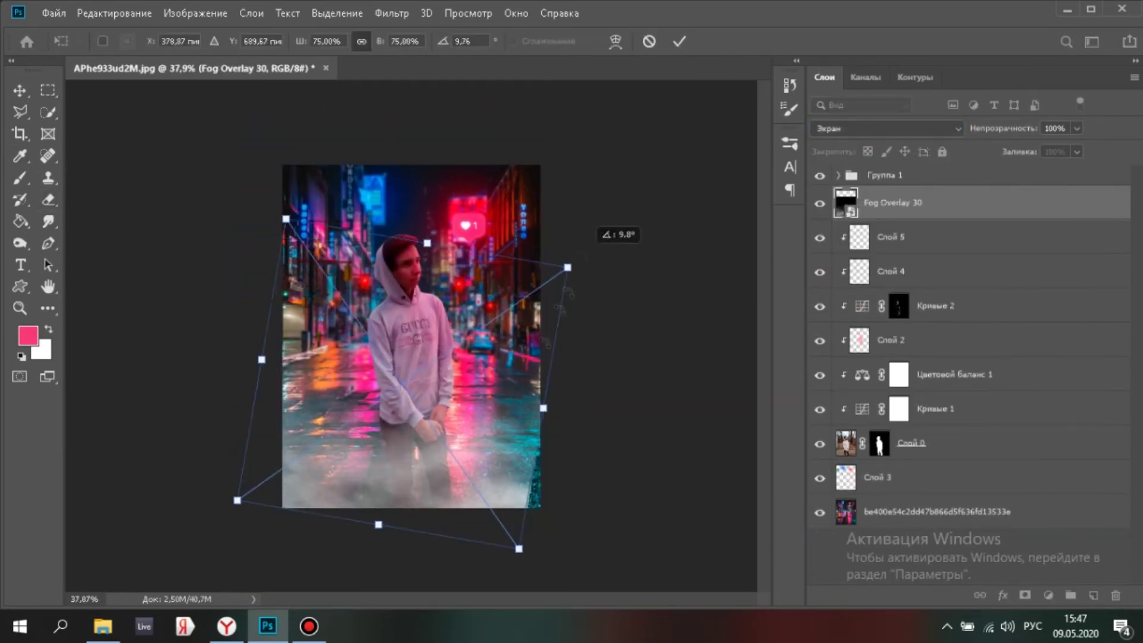
left_click_drag(482, 388, 500, 395)
left_click_drag(585, 274, 613, 254)
left_click_drag(489, 396, 484, 404)
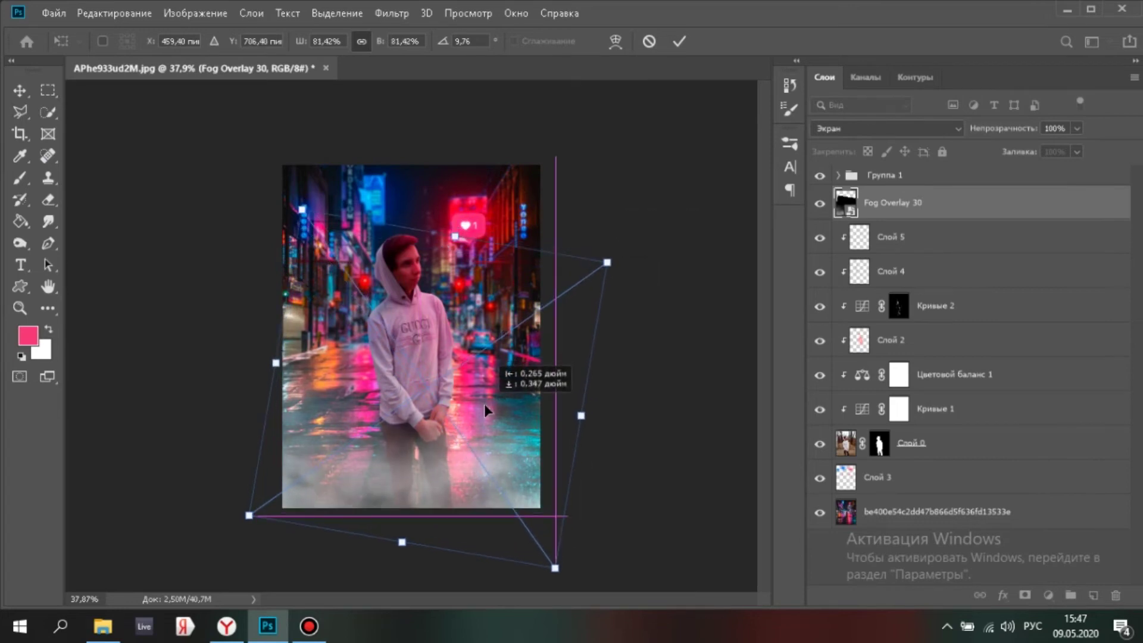
key("Return")
scroll(417, 388, "up", 5)
scroll(688, 318, "down", 3)
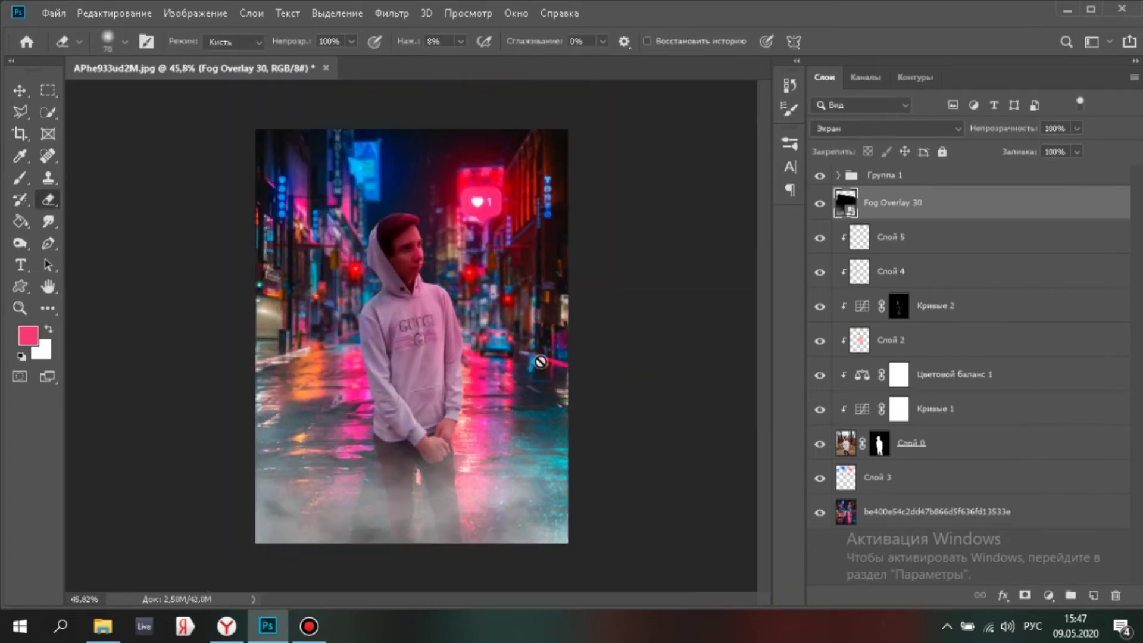
- Place the Fog Overlay 36 image from the Дым folder into the composite
left_click(103, 626)
scroll(1080, 359, "down", 1)
left_click(1080, 358)
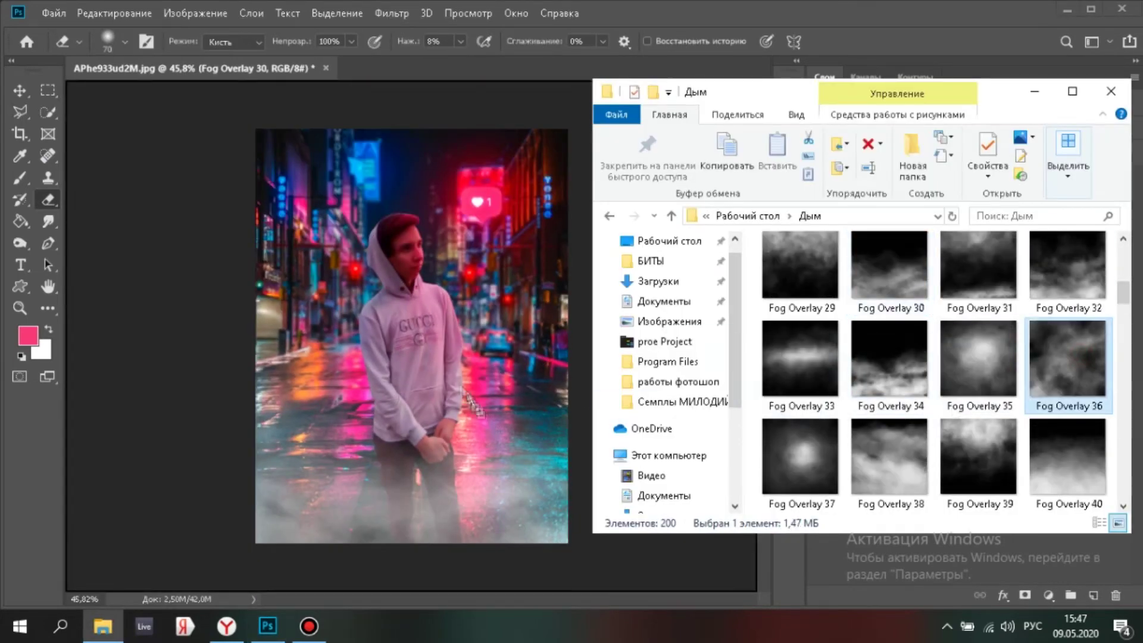
left_click_drag(1080, 359, 662, 355)
key("Return")
- Move the Fog Overlay 36 layer beneath the person layer and set its blend mode to Экран (Screen)
left_click_drag(919, 204, 919, 505)
left_click(887, 127)
left_click(834, 278)
- Enlarge the Fog Overlay 36 layer to 81.12% and move it beneath the light layer Слой 3
key("ctrl+t")
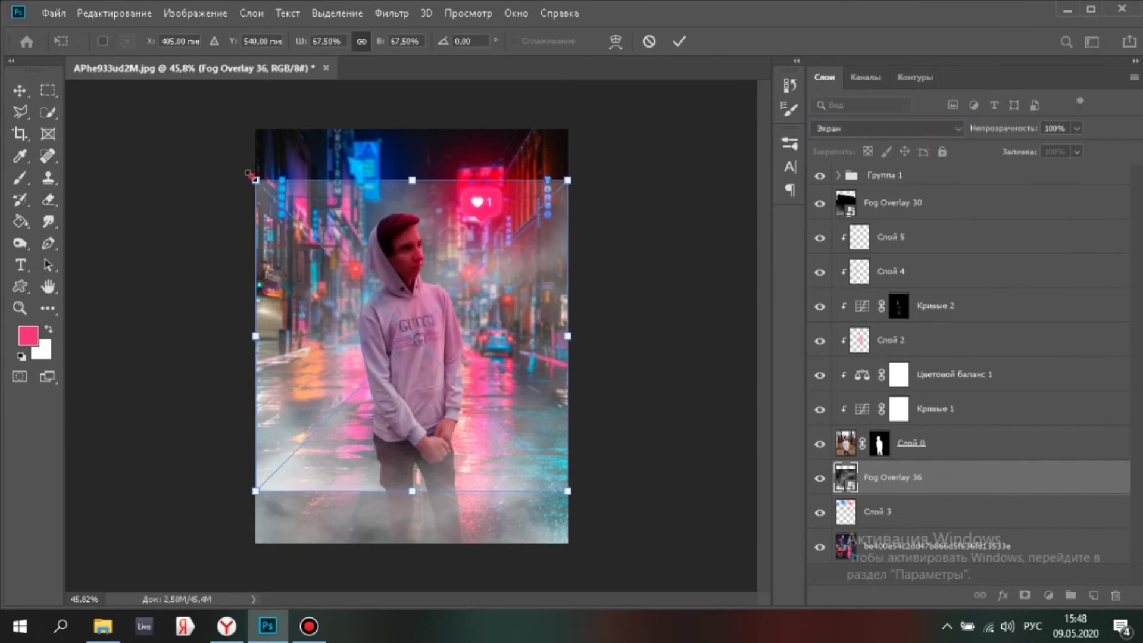
left_click_drag(255, 181, 203, 128)
left_click_drag(567, 487, 579, 502)
left_click_drag(887, 479, 887, 526)
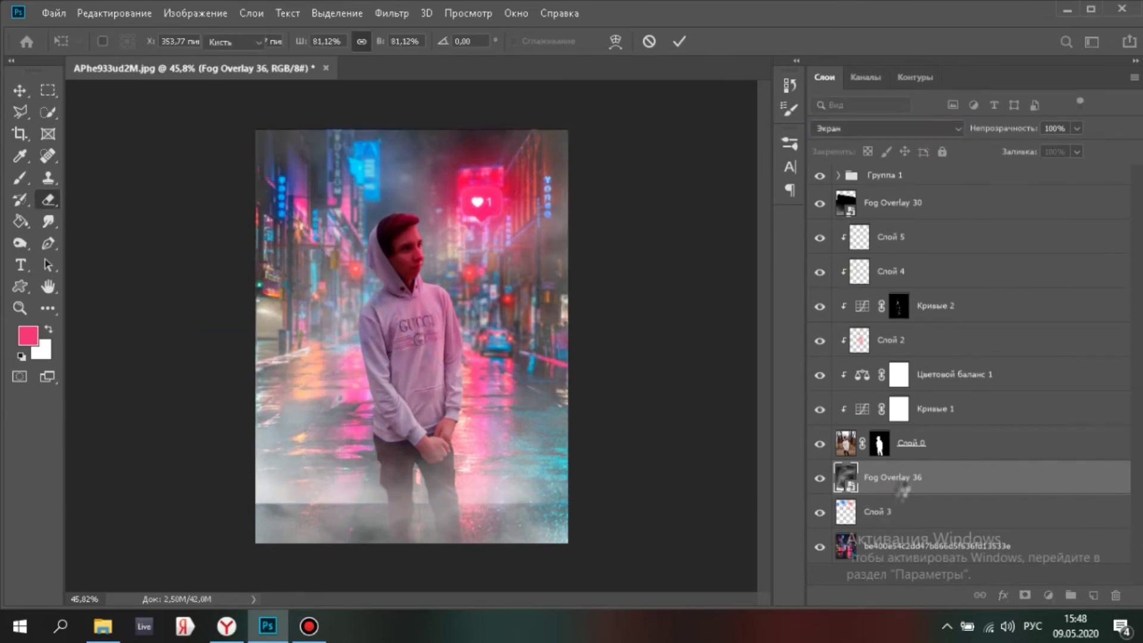
left_click_drag(899, 484, 898, 525)
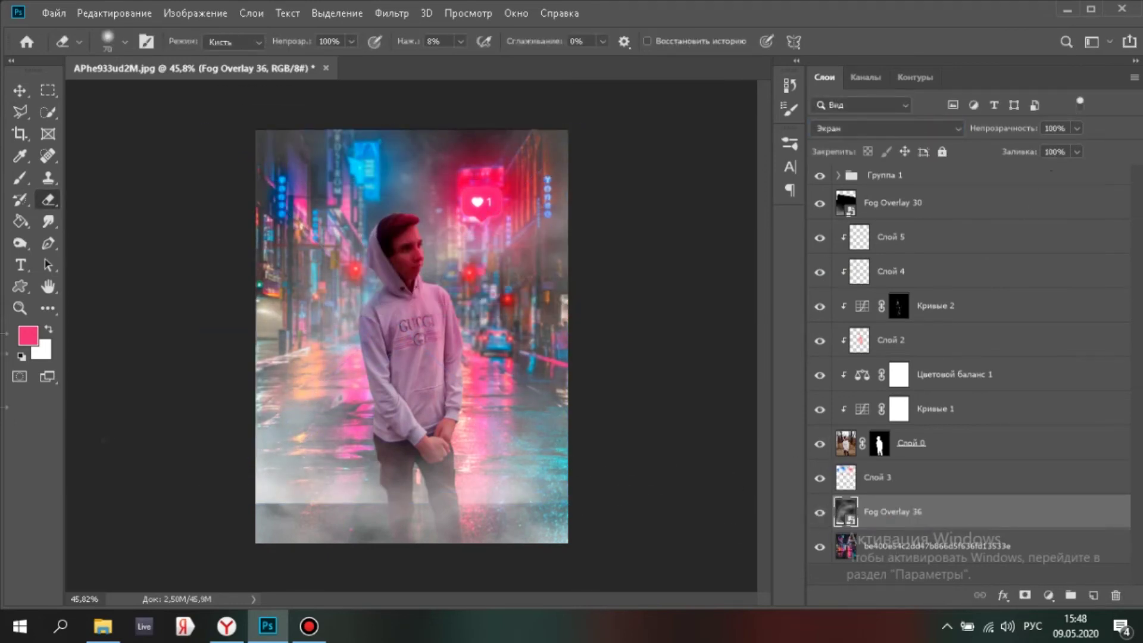
- Rasterize the Fog Overlay 36 layer and erase its hard lower edge with a 259 px eraser at 39% flow
left_click(460, 41)
left_click_drag(458, 58, 485, 57)
left_click(125, 42)
left_click_drag(134, 95, 184, 94)
left_click(125, 42)
right_click(888, 512)
left_click(786, 352)
mouse_move(289, 524)
left_mouse_down()
mouse_move(401, 524)
mouse_move(196, 271)
mouse_move(630, 395)
left_mouse_up()
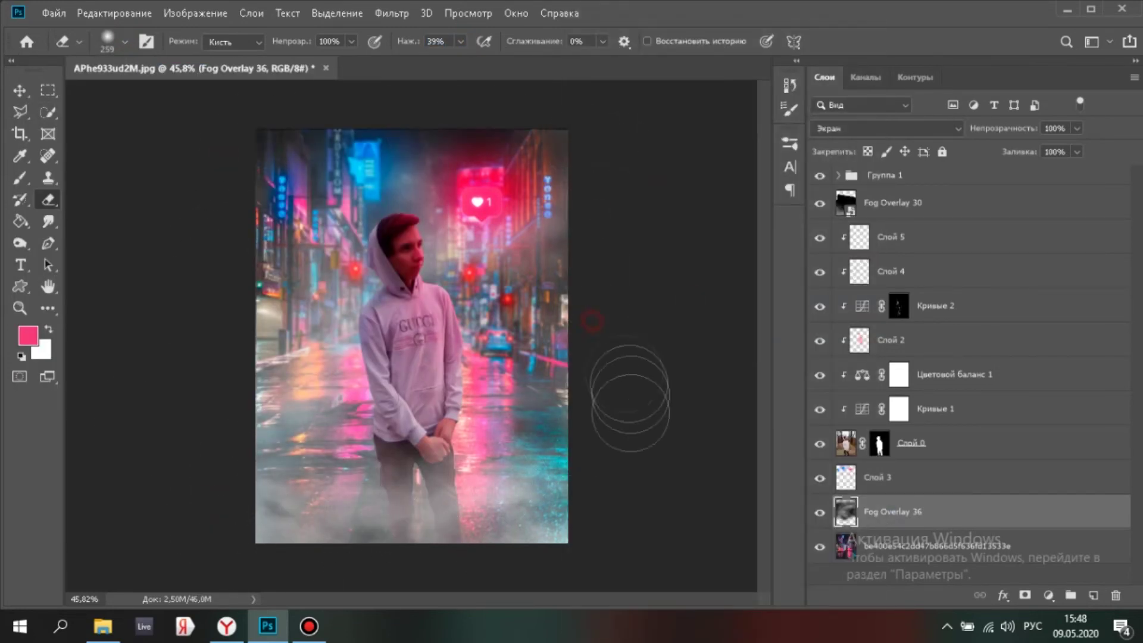
- Thin out the fog behind the person with a 500 px eraser at 9% flow
left_click(461, 42)
left_click_drag(485, 58, 459, 58)
mouse_move(334, 286)
left_mouse_down()
mouse_move(600, 332)
mouse_move(566, 454)
mouse_move(527, 297)
left_mouse_up()
- Compare the image with and without the Fog Overlay 36 layer and lower its opacity to about 48%
left_click(820, 512)
left_click(820, 512)
left_click(1077, 128)
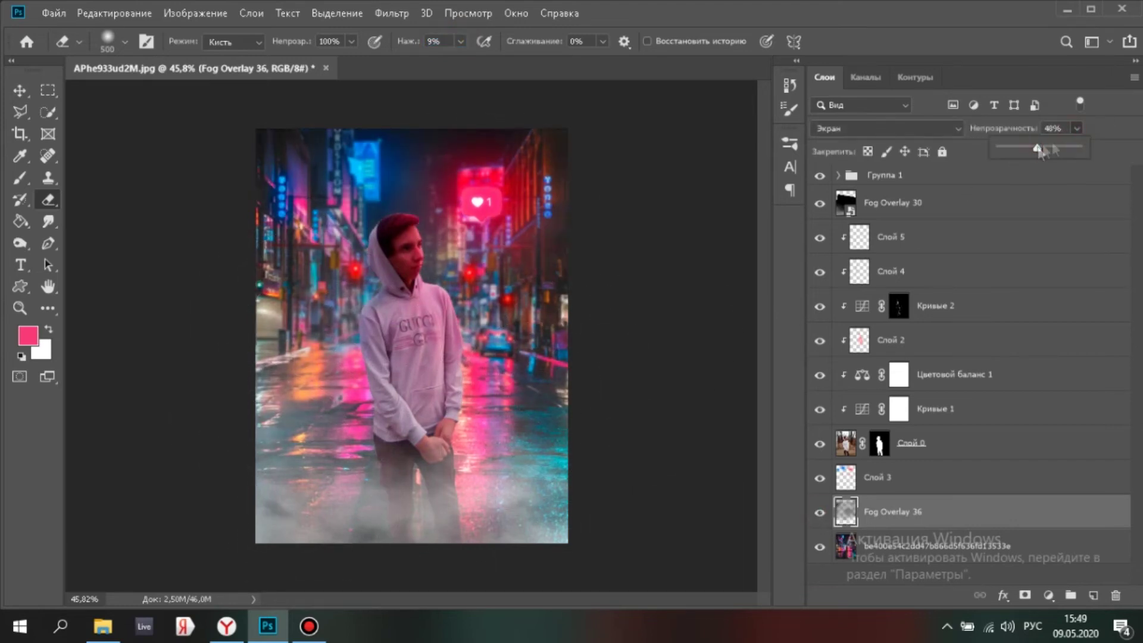
- Rasterize the Fog Overlay 30 layer
left_click(893, 202)
right_click(989, 203)
left_click(765, 297)
left_click(1048, 595)
left_click(1000, 433)
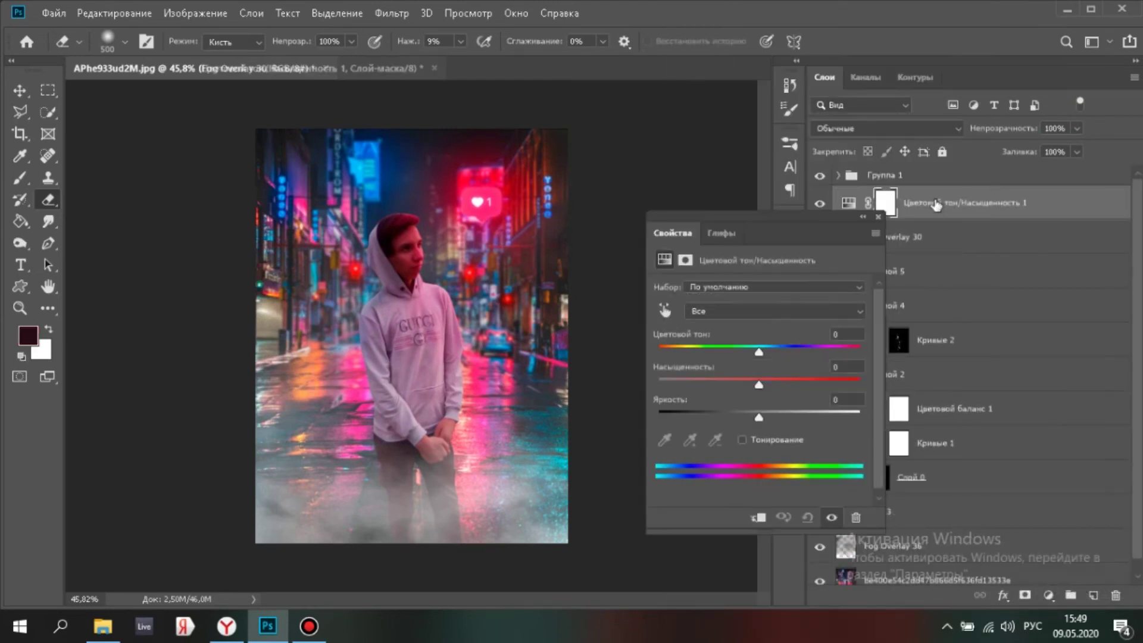
left_click_drag(759, 356, 845, 348)
left_click_drag(759, 384, 656, 374)
right_click(980, 203)
left_click(744, 494)
- Add a new layer above Fog Overlay 30, clip it to the fog and set its blend mode to Overlay
left_click(1093, 594)
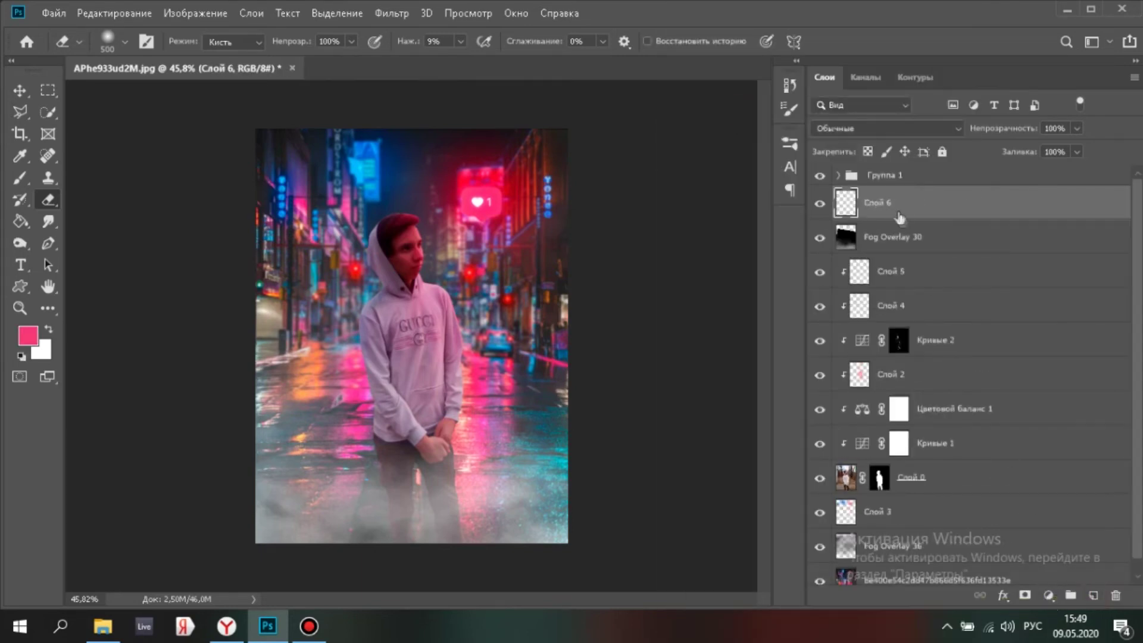
left_click(881, 128)
left_click(864, 332)
key("b")
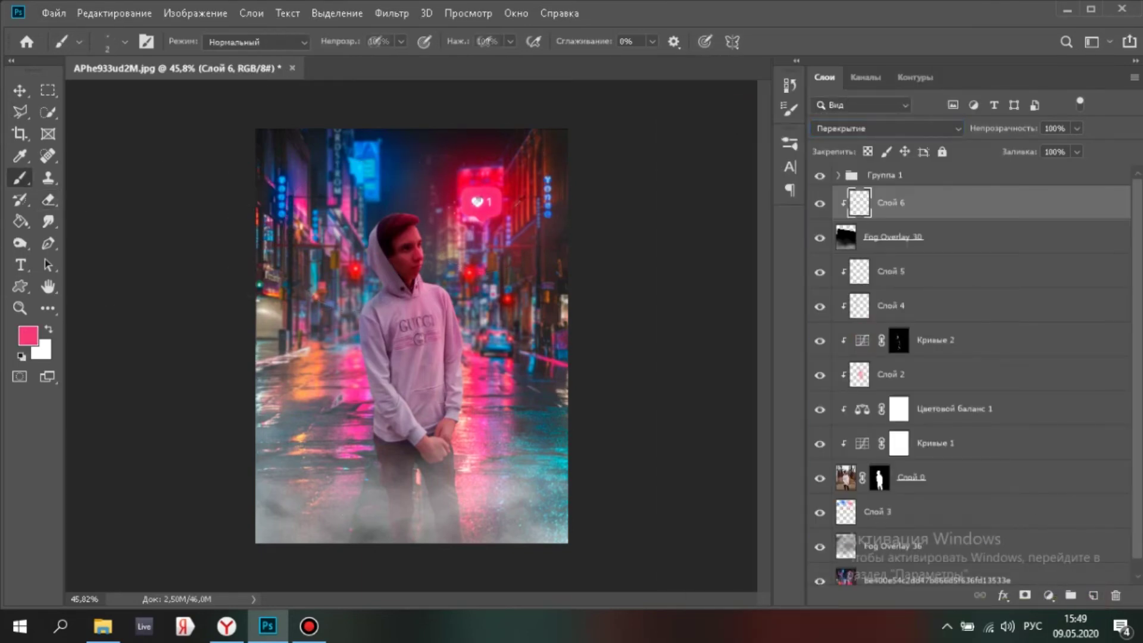
- Paint vivid pink over the fog in the lower part of the image with a soft 259 px brush on the clipped layer
left_click(31, 338)
left_click(1075, 310)
left_click(124, 42)
left_click(57, 229)
left_click_drag(98, 96, 128, 97)
mouse_move(269, 430)
left_mouse_down()
mouse_move(536, 482)
mouse_move(585, 553)
left_mouse_up()
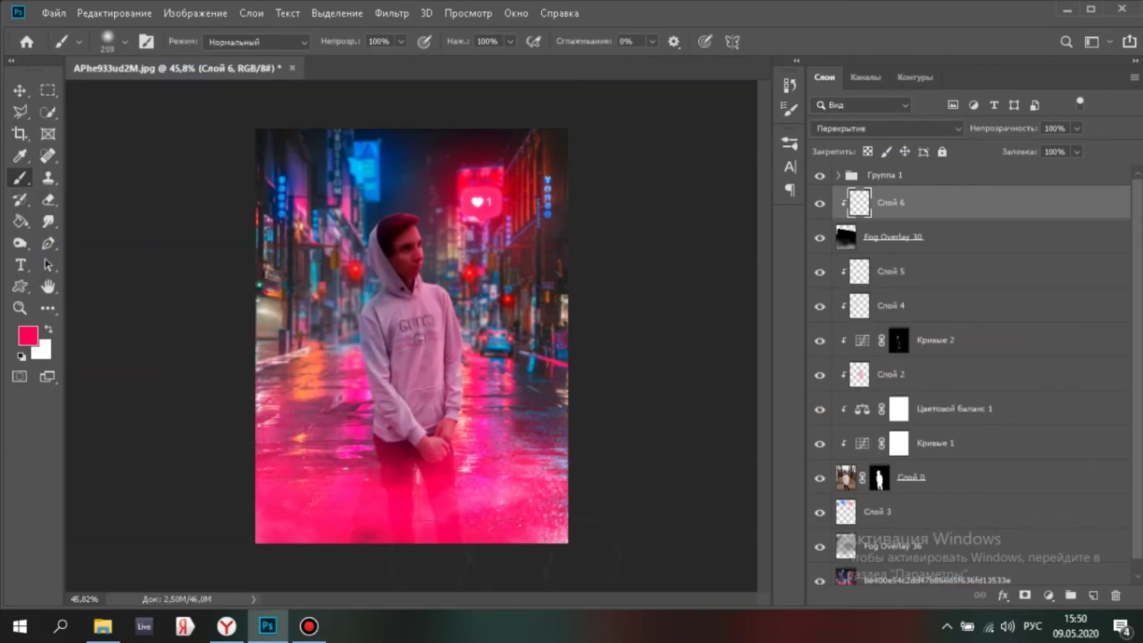
- Try the Multiply blend mode on the pink layer and compare the image with and without the tint and fog layers
left_click(881, 128)
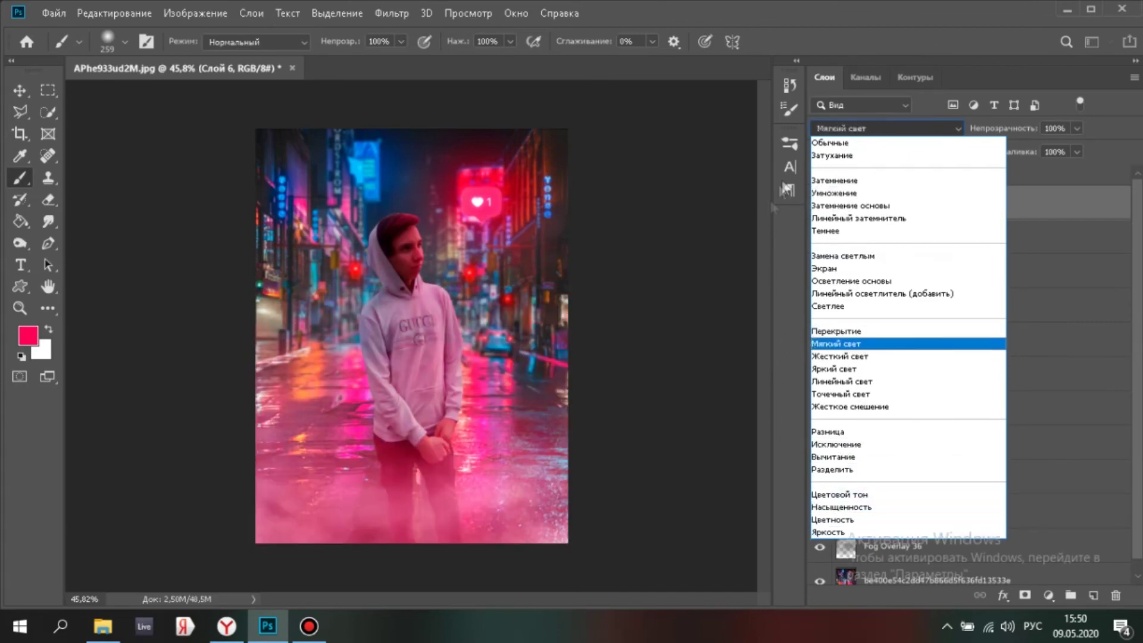
left_click(827, 193)
left_click(820, 205)
left_click(819, 205)
left_click(819, 239)
left_click(819, 240)
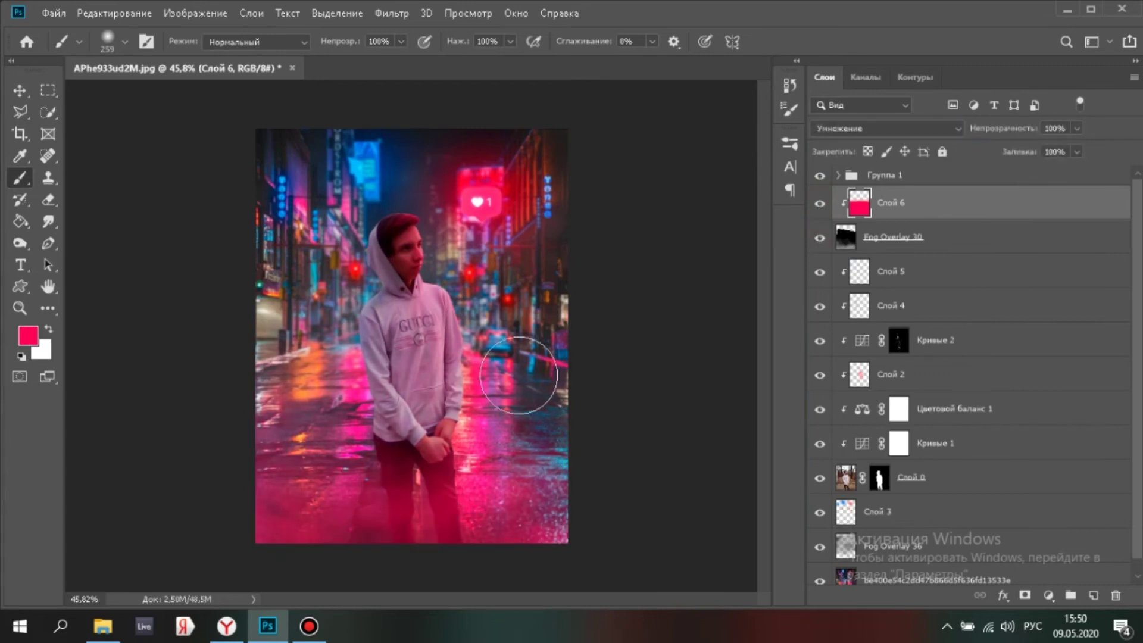
scroll(524, 387, "down", 1)
scroll(527, 384, "up", 1)
- Set the pink layer to Soft Light, adjust its opacity, and lower the Fog Overlay 30 opacity to about 88%
left_click(887, 128)
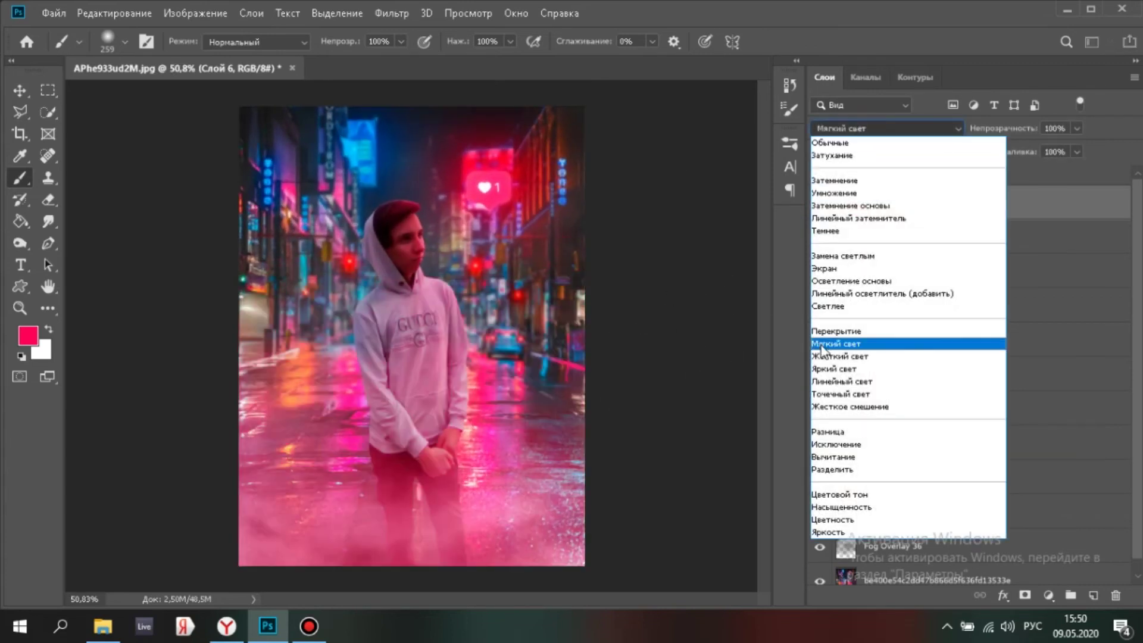
left_click(833, 343)
left_click_drag(1079, 130, 1046, 150)
left_click_drag(1047, 147, 1058, 147)
left_click(1077, 129)
left_click(1007, 237)
left_click(1077, 128)
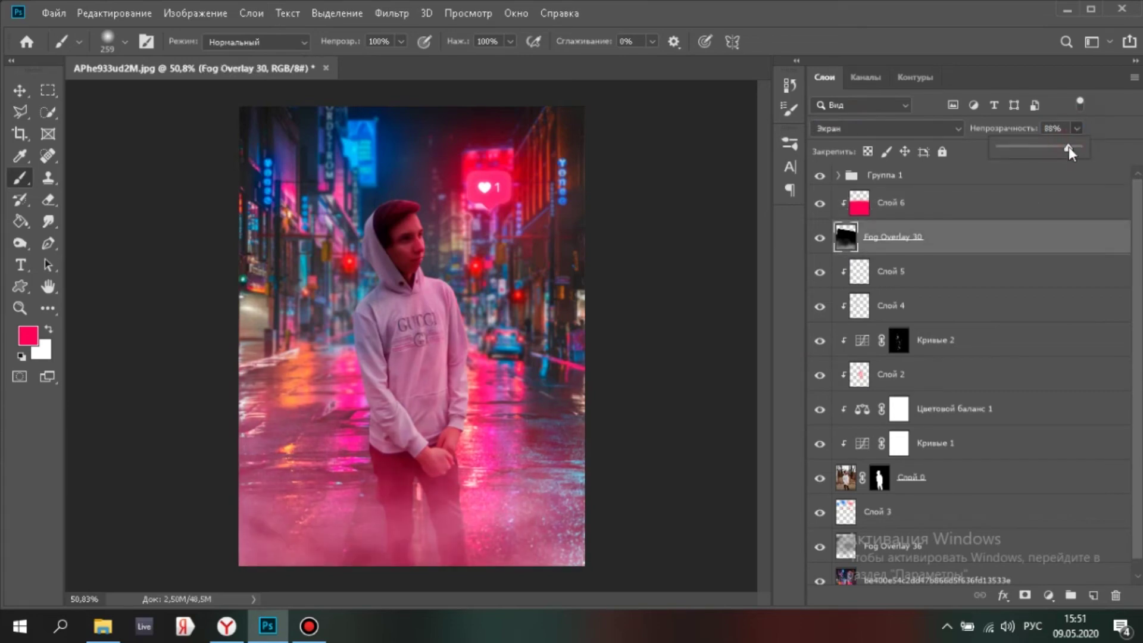
- Stamp all visible layers into a new layer above Group 1, hide the layers below it and duplicate the merged layer
left_click(923, 176)
scroll(283, 351, "down", 3)
scroll(411, 349, "up", 7)
scroll(410, 350, "down", 7)
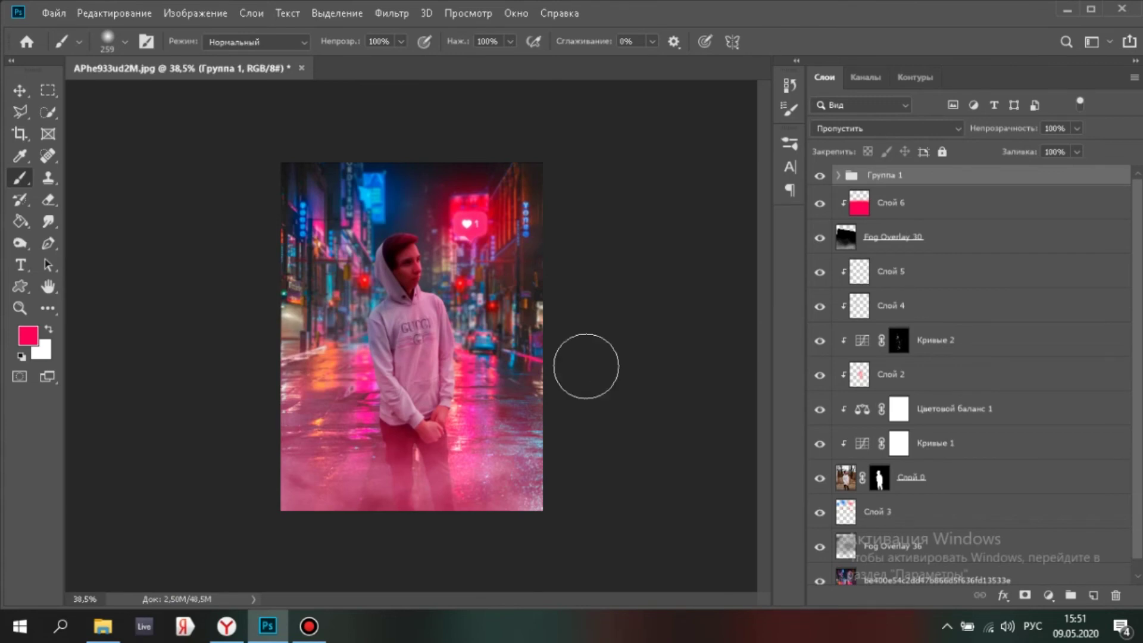
key("ctrl+alt+shift+e")
left_click(819, 183, "alt")
key("ctrl+j")
- Open the Camera Raw filter on the merged copy and set the temperature to -8 and the tint to +17
left_click(391, 12)
left_click(485, 112)
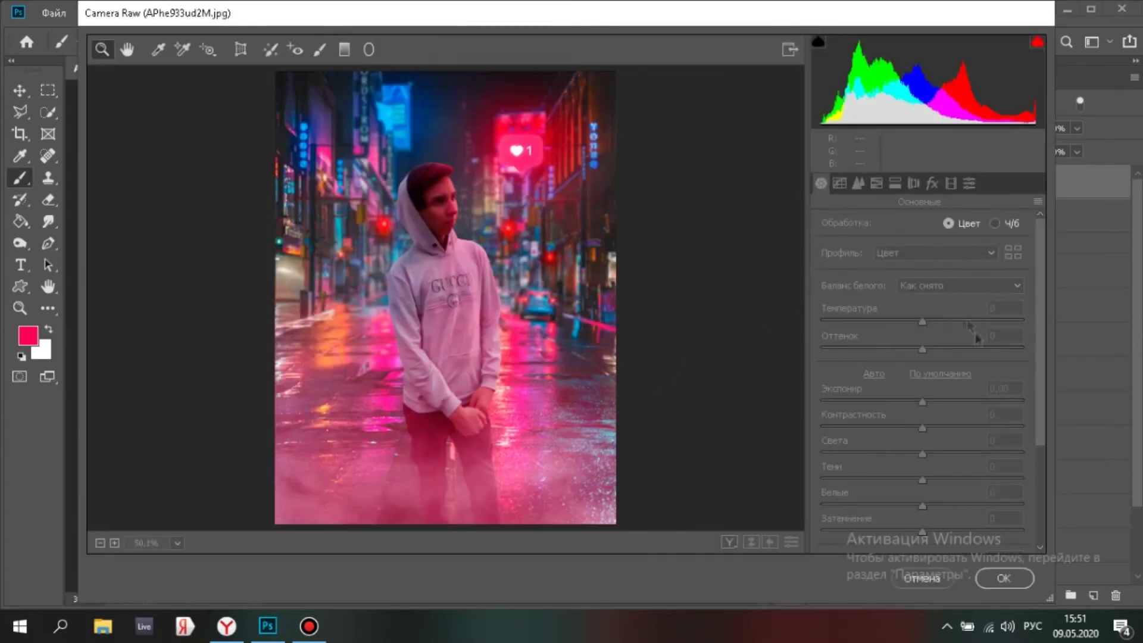
left_click(443, 266)
right_click(441, 346)
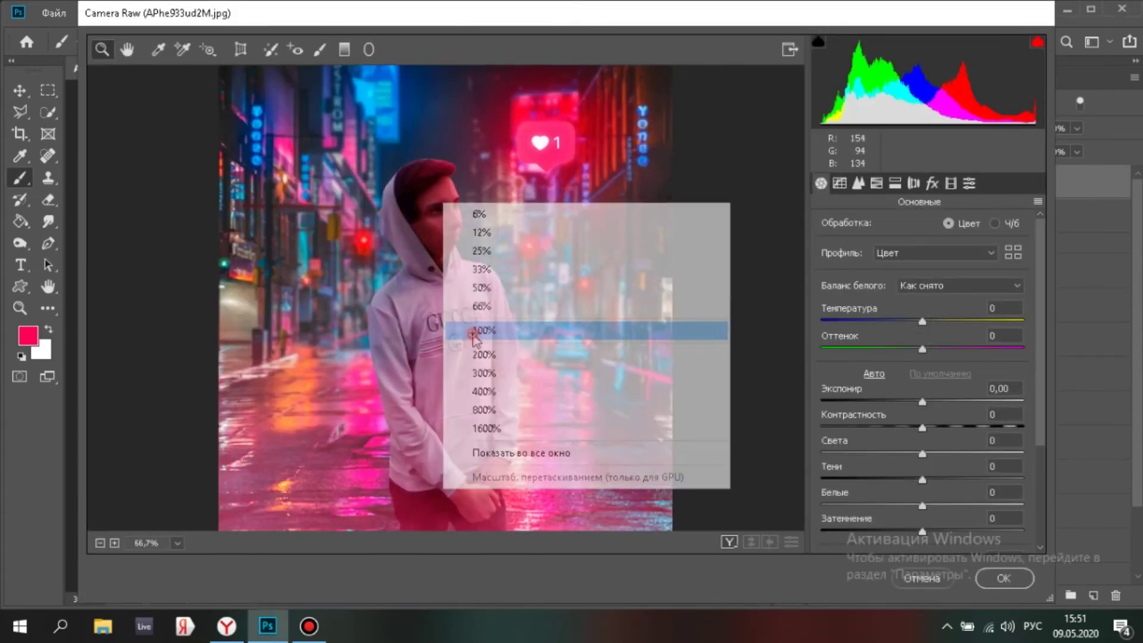
left_click(475, 332)
right_click(511, 347)
left_click(315, 425)
scroll(317, 424, "down", 1)
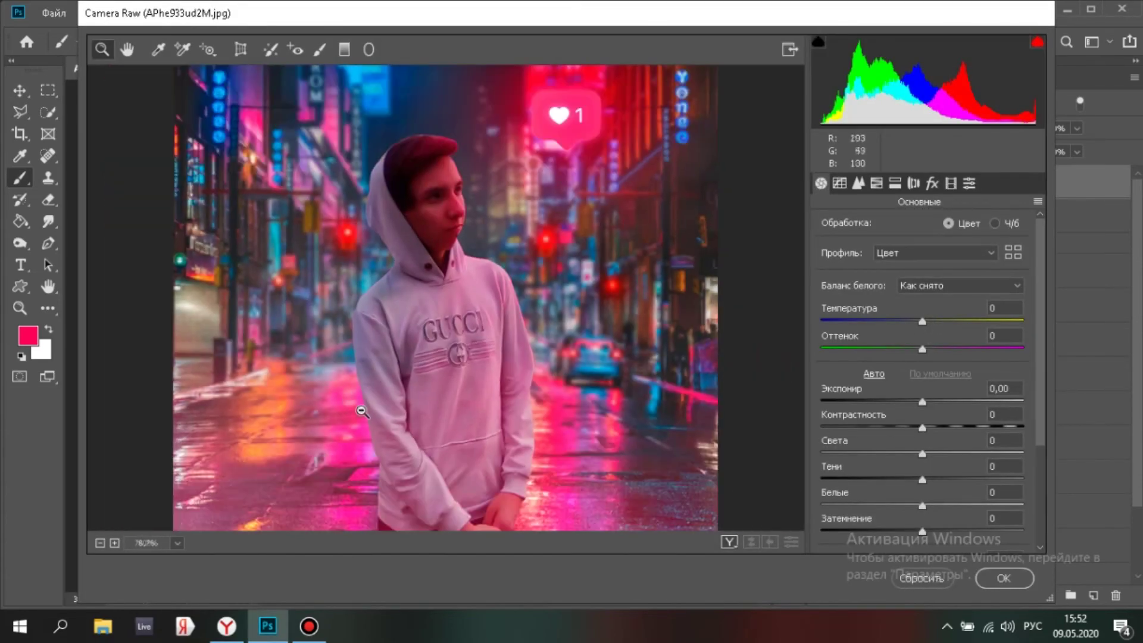
scroll(450, 352, "down", 1)
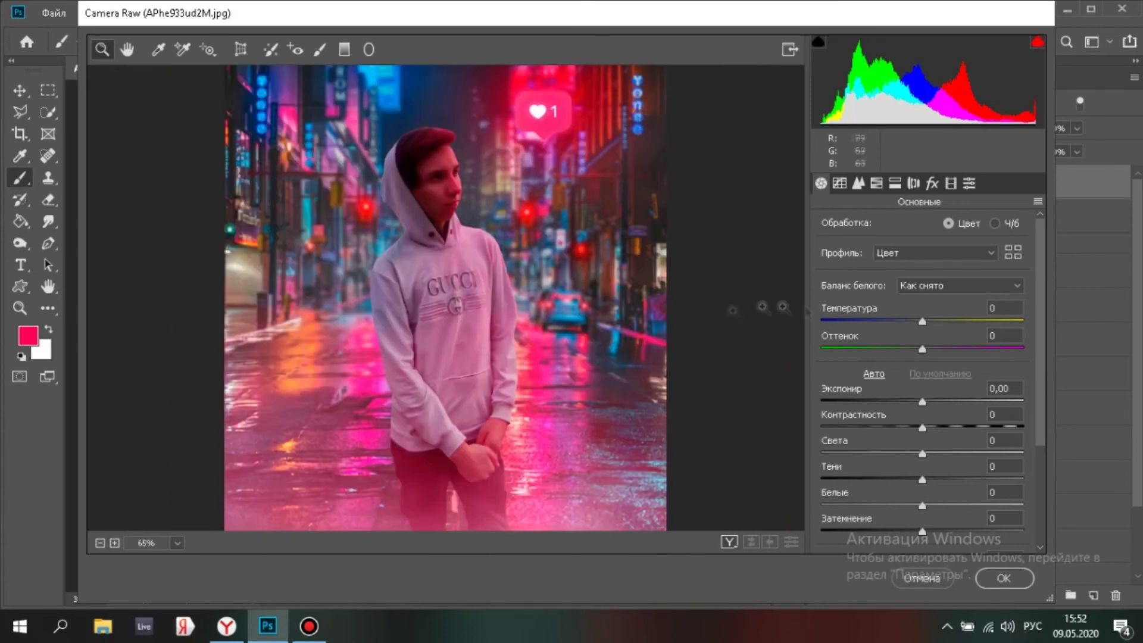
left_click(912, 322)
left_click_drag(933, 325, 913, 322)
left_click(938, 349)
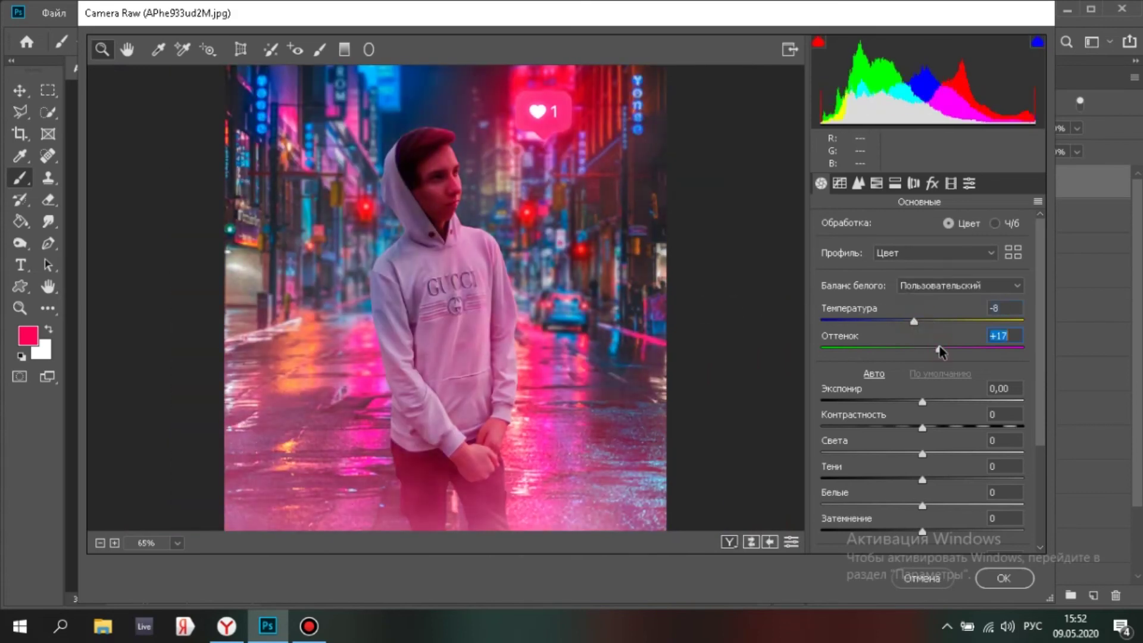
- Set exposure to -0.05, contrast to +9, highlights to -37, shadows to -33 and whites to +10
left_click(916, 402)
left_click_drag(915, 402, 887, 455)
left_click(931, 428)
left_click_drag(945, 480, 884, 506)
left_click_drag(959, 506, 931, 503)
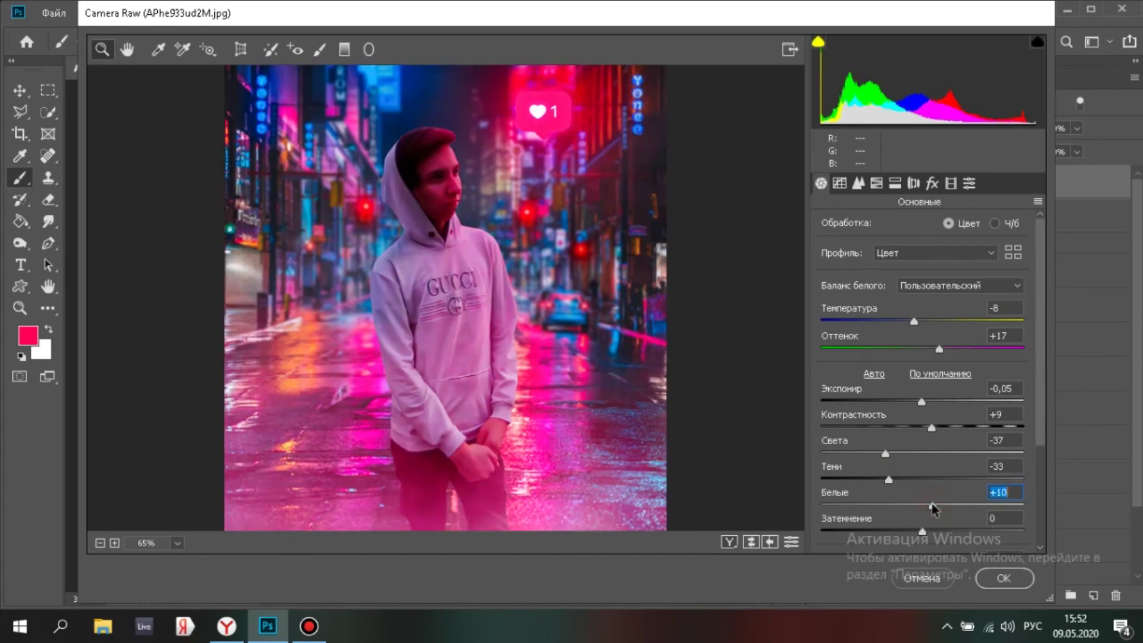
- Set blacks to -13, texture to +10, clarity to -9 and dehaze to +8
scroll(931, 504, "down", 3)
left_click_drag(923, 450, 960, 449)
scroll(909, 455, "down", 2)
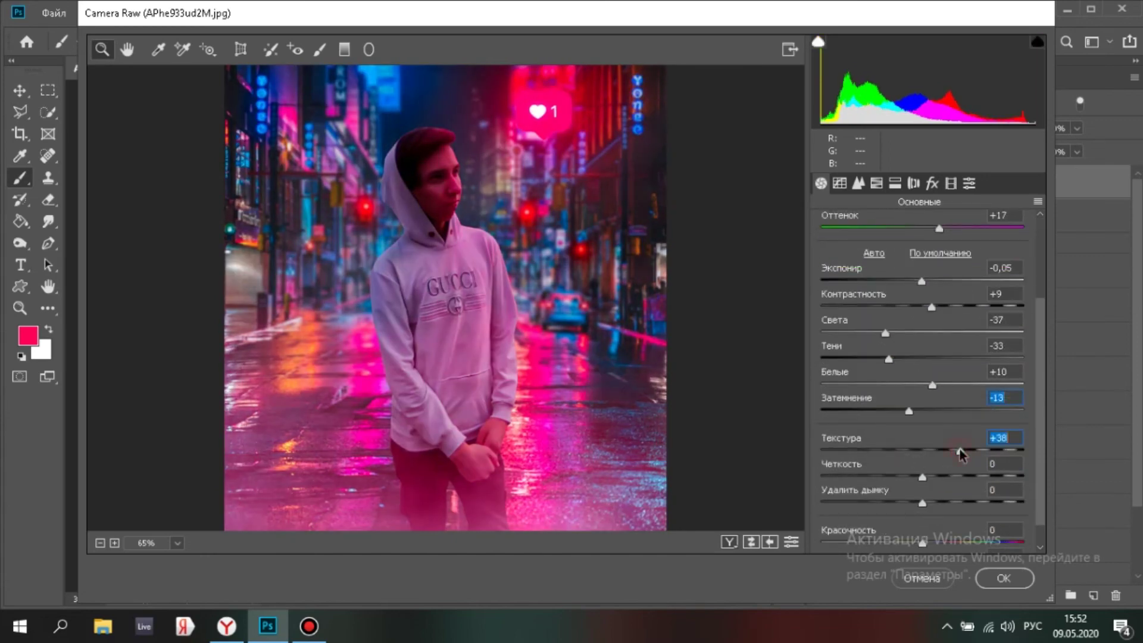
left_click(943, 450)
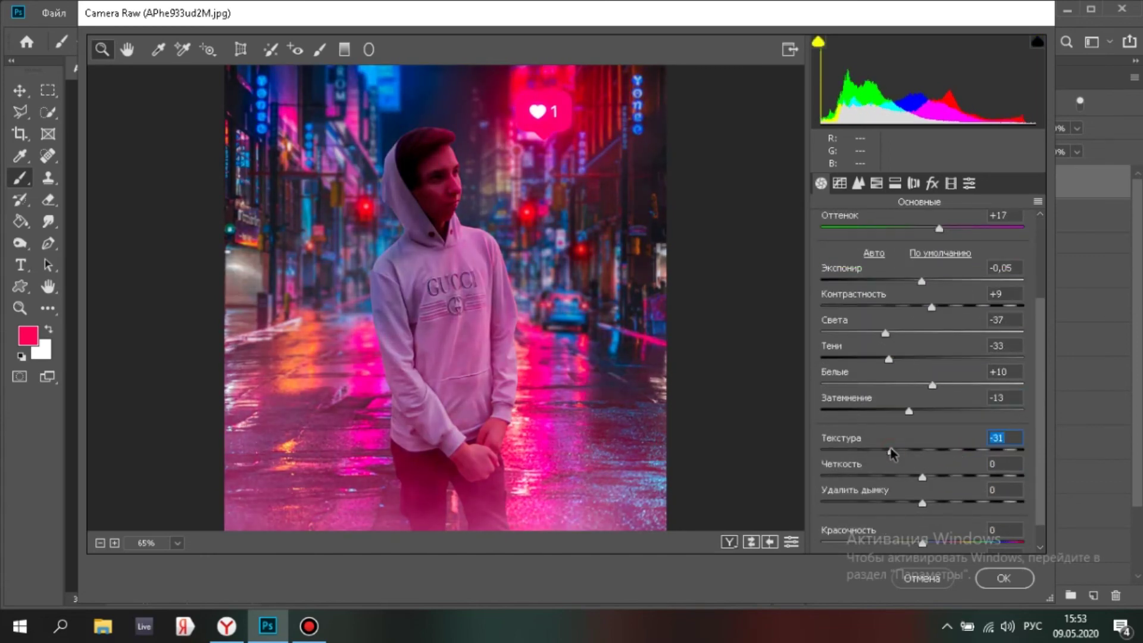
left_click(894, 477)
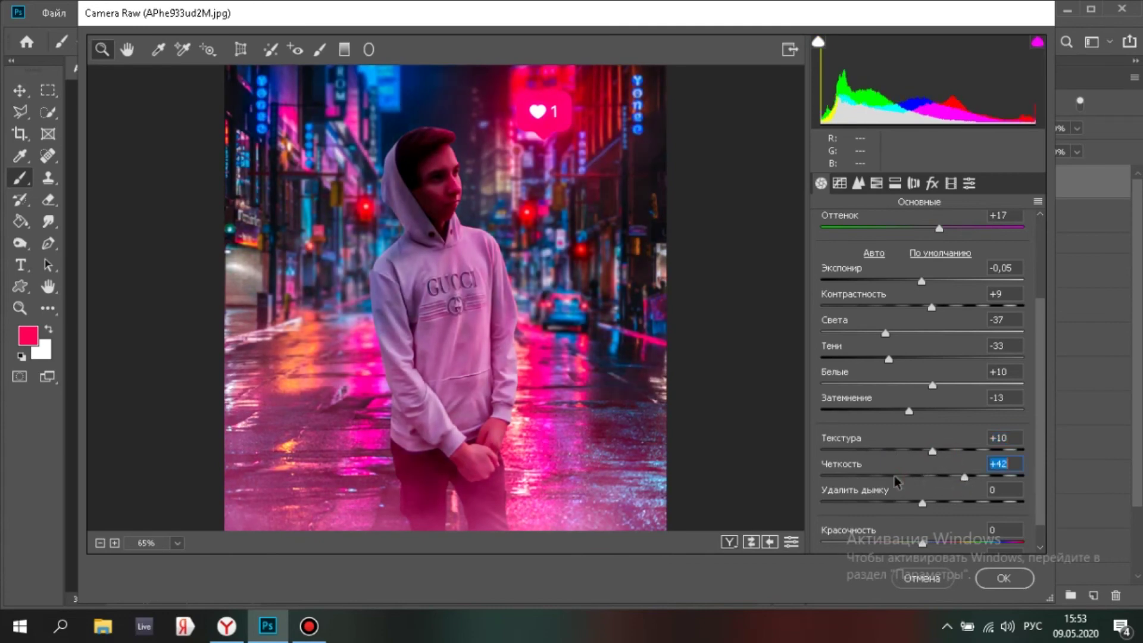
left_click(974, 503)
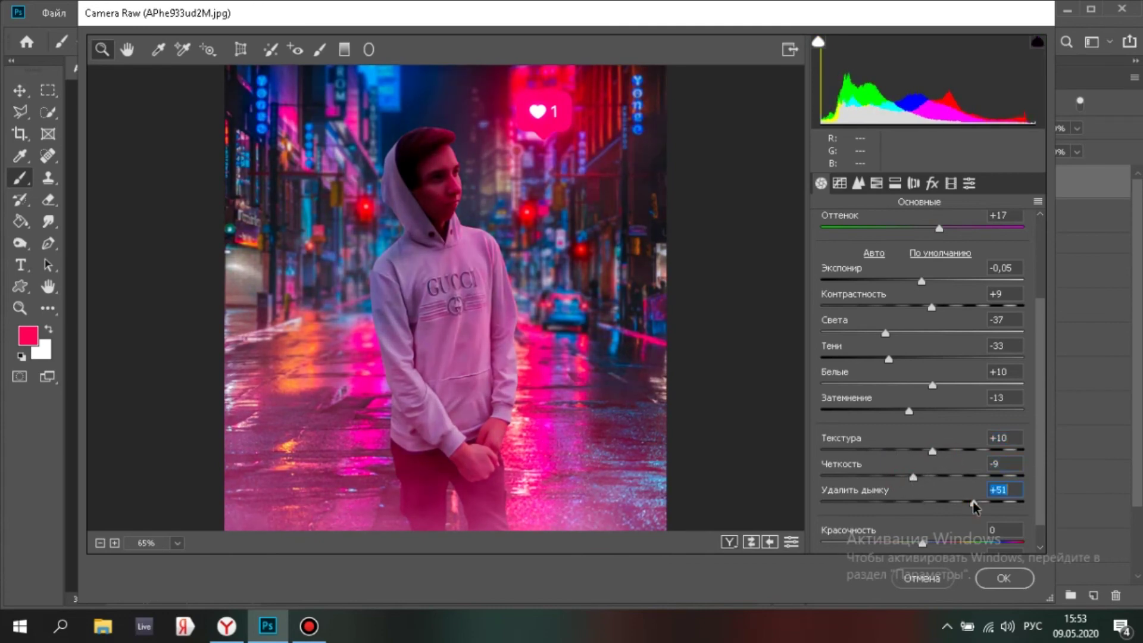
left_click(931, 503)
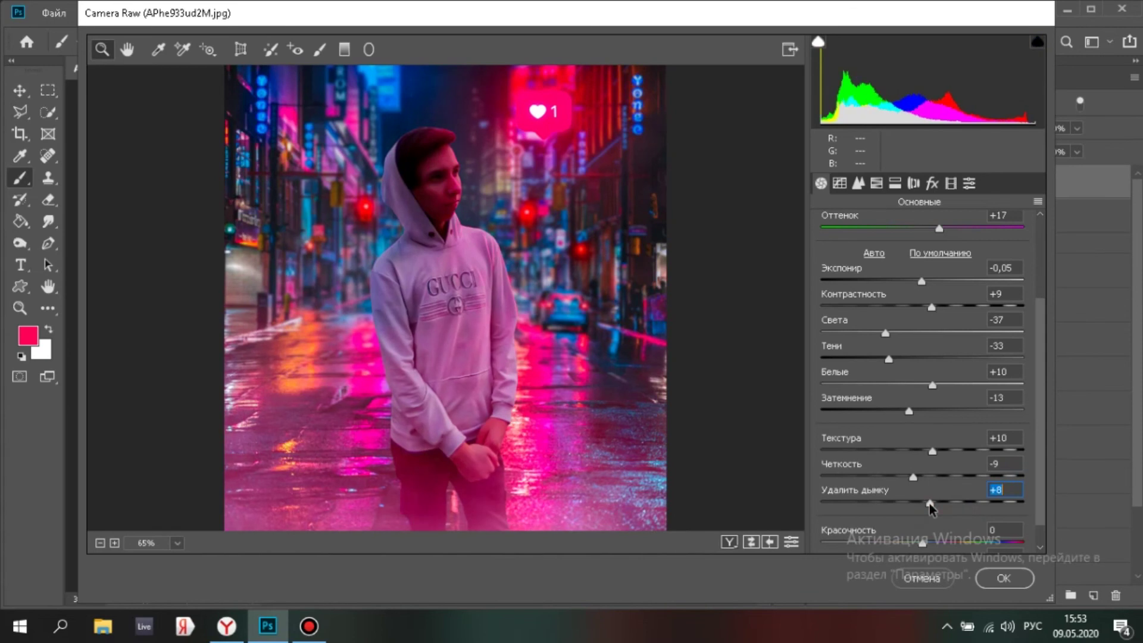
scroll(932, 524, "down", 1)
left_click(940, 540)
- Keep the sharpening amount at 0 and set the luminance noise reduction to 22
left_click(858, 183)
left_click(928, 252)
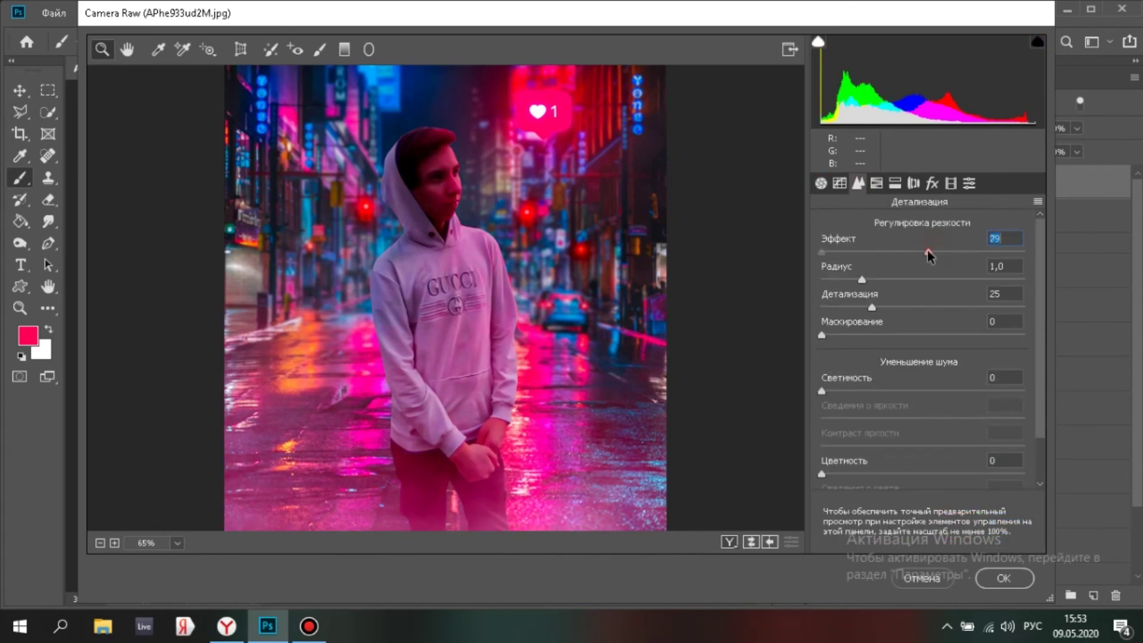
double_click(841, 251)
left_click(865, 390)
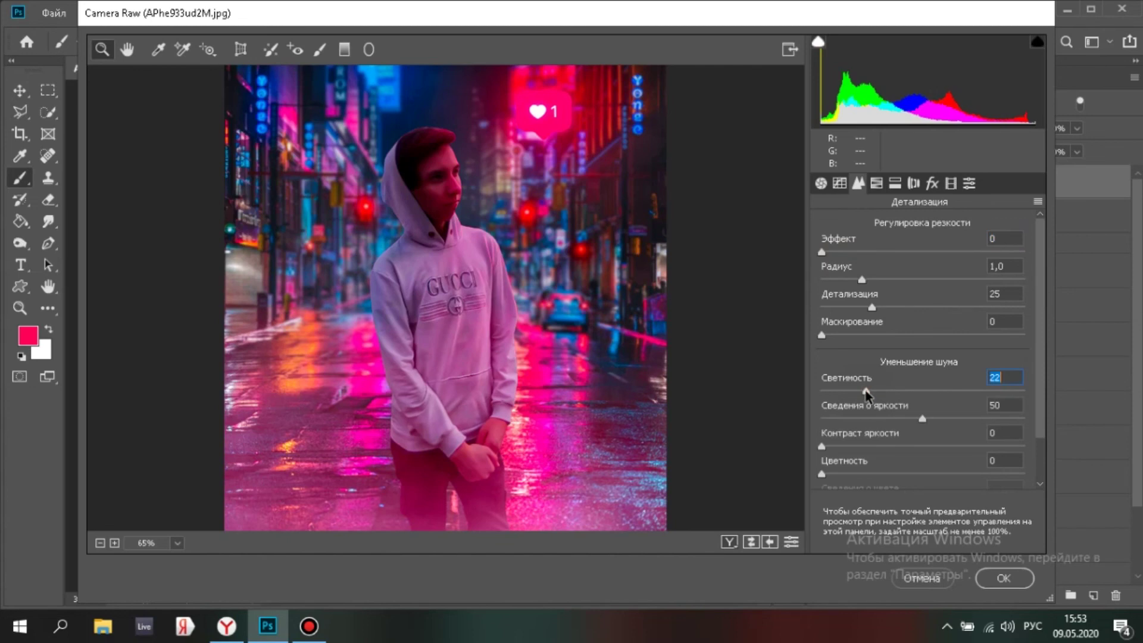
- Set the HSL hues to reds +2, oranges -16, yellows -12, greens +25, aquas +43, blues -12, purples +12 and magentas about +44
left_click(876, 183)
left_click(887, 288)
left_click_drag(949, 293, 913, 312)
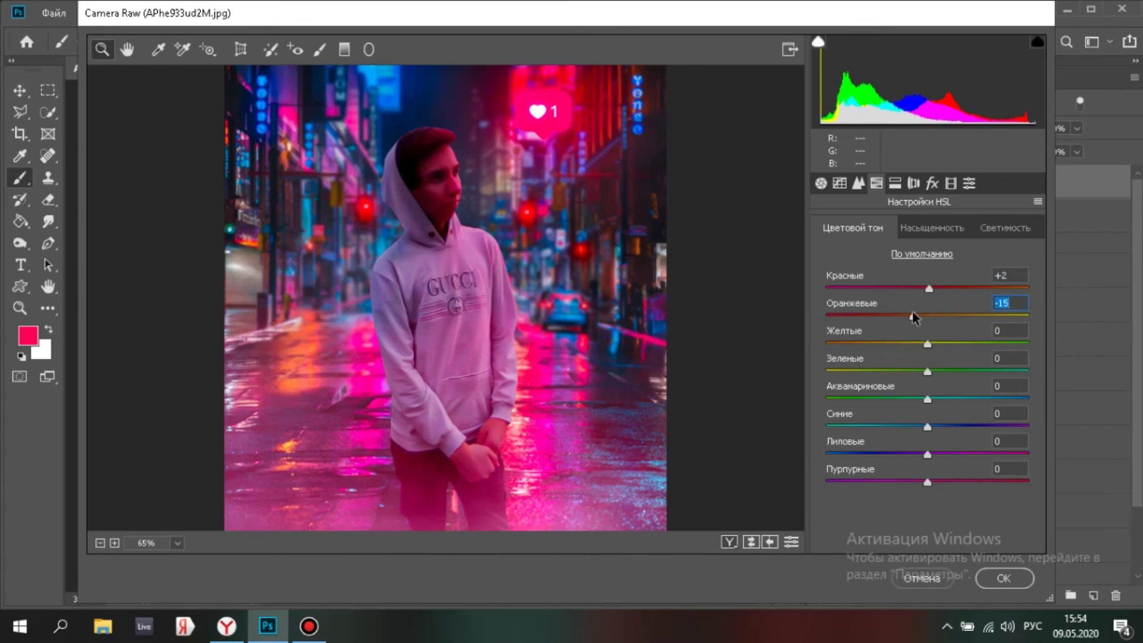
left_click_drag(961, 351, 955, 457)
left_click_drag(885, 458, 904, 480)
left_click(945, 481)
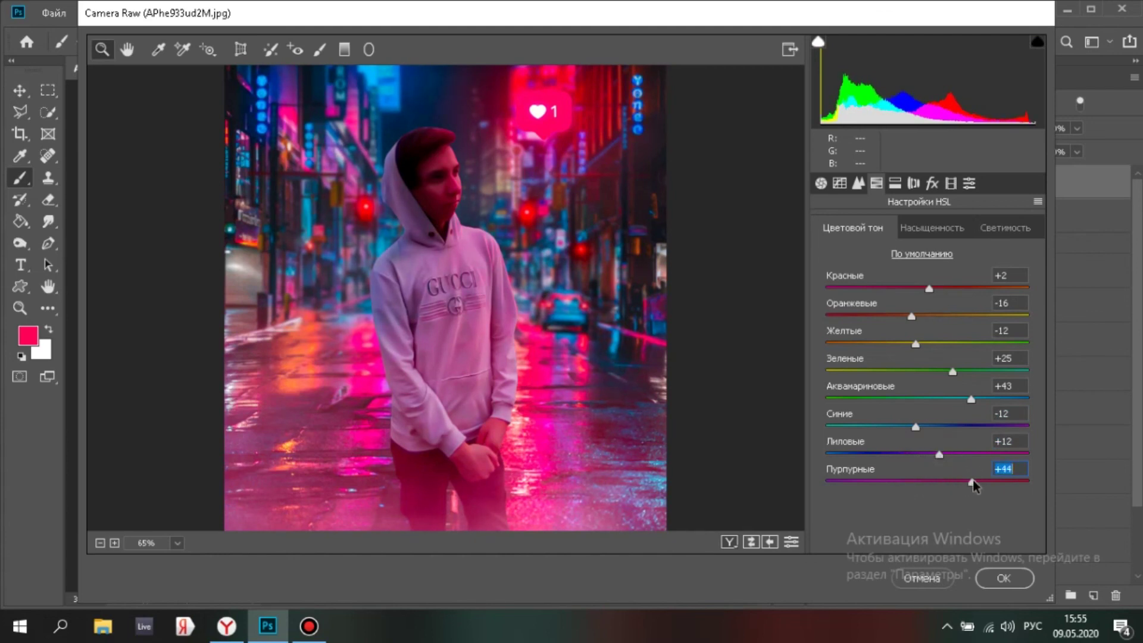
- In split toning, leave the highlights saturation at 0 and set the shadows saturation to about 3
left_click(895, 184)
double_click(860, 407)
left_click(863, 277)
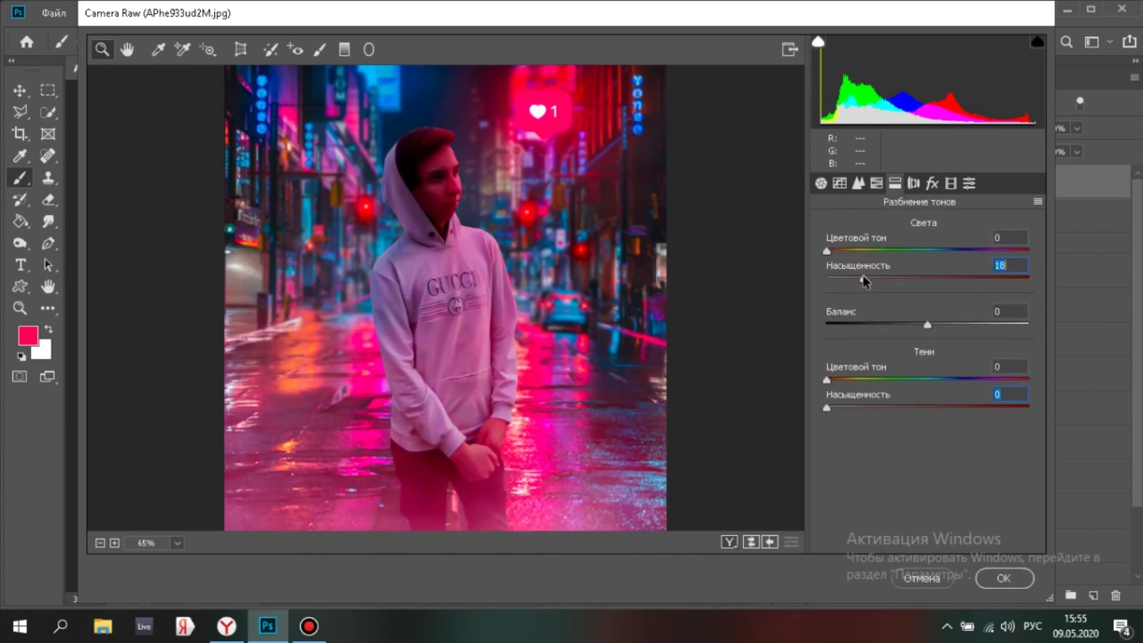
double_click(863, 279)
left_click(831, 407)
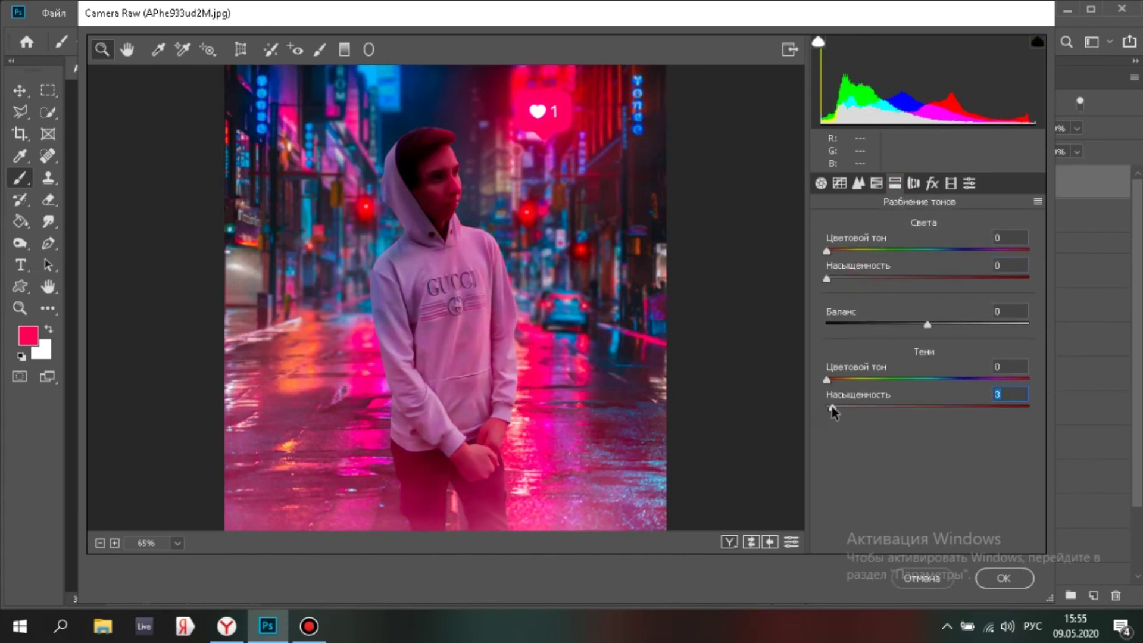
- Set the lens distortion correction to +20 and add a darkening vignette around the image edges
left_click(913, 184)
left_click(937, 258)
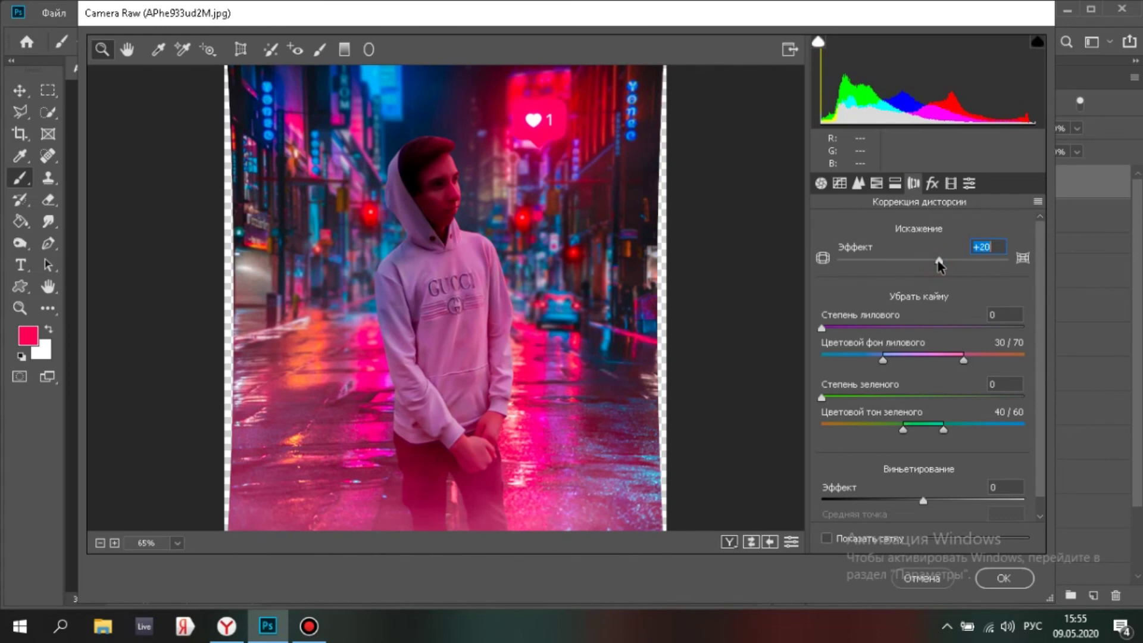
left_click(933, 183)
left_click(901, 401)
- Reset the exposure and blacks to 0 and apply the Camera Raw filter
left_click(821, 183)
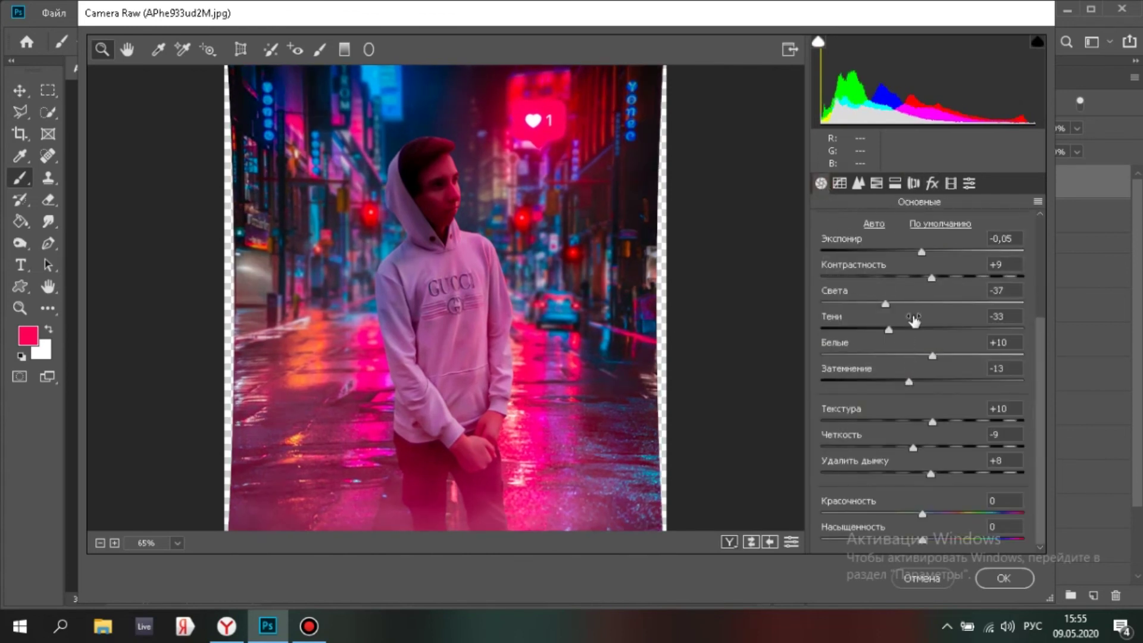
double_click(922, 252)
double_click(909, 382)
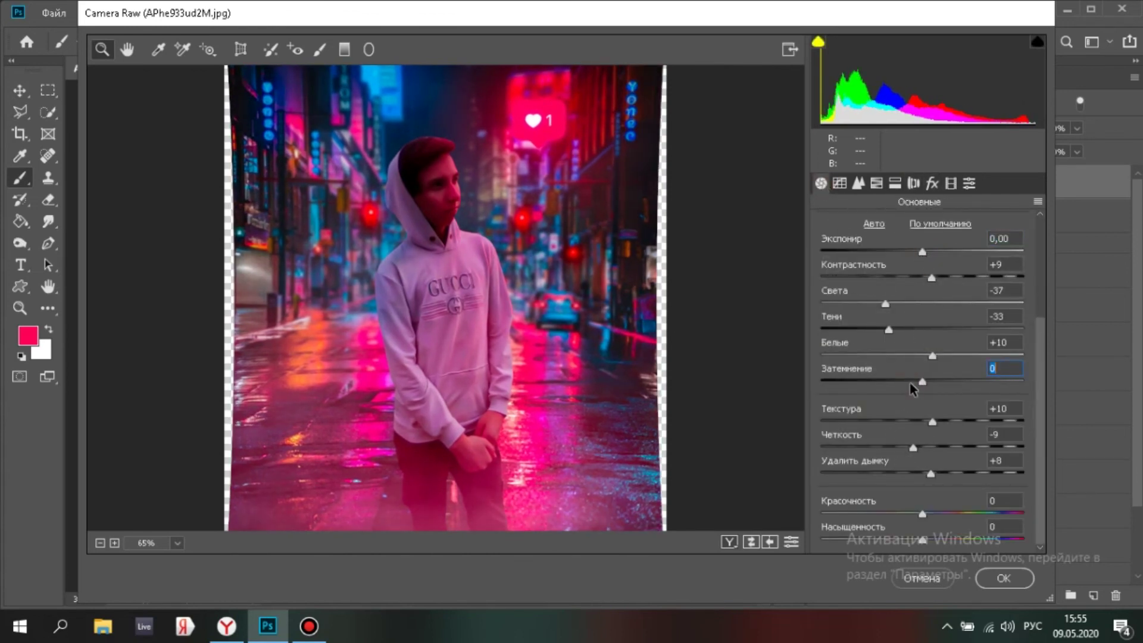
key("Return")
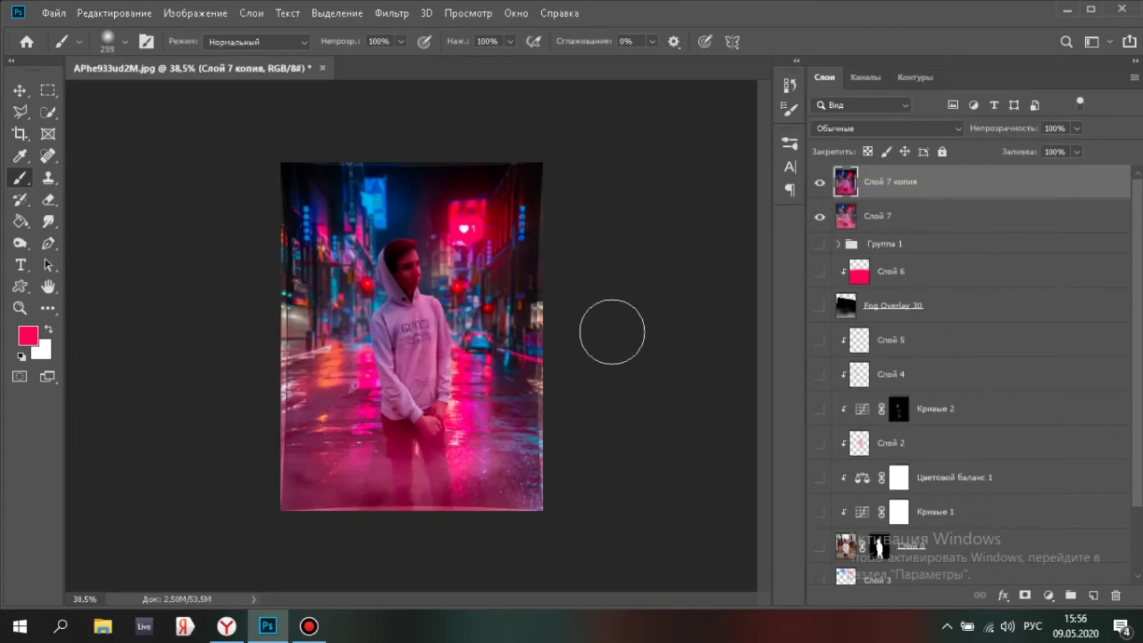
- Set up a 4:5 crop frame and fit it inside the bent edges left by the distortion correction
key("c")
left_click(128, 42)
left_click(140, 116)
left_click_drag(280, 172, 287, 179)
scroll(321, 234, "up", 2)
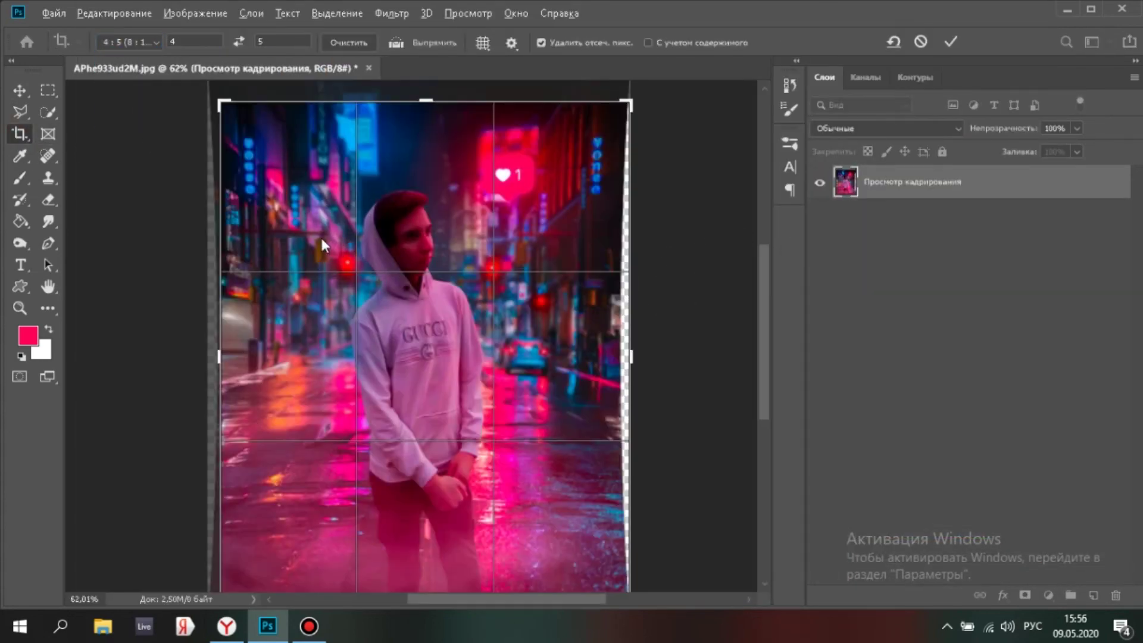
scroll(321, 234, "down", 1)
left_click_drag(580, 546, 575, 540)
- Nudge the image vertically within the crop frame to position the person, and apply the crop
key("Up")
key("Up")
key("Up")
key("Up")
key("Up")
key("Up")
key("Up")
key("Up")
key("Up")
key("Up")
key("Up")
key("Up")
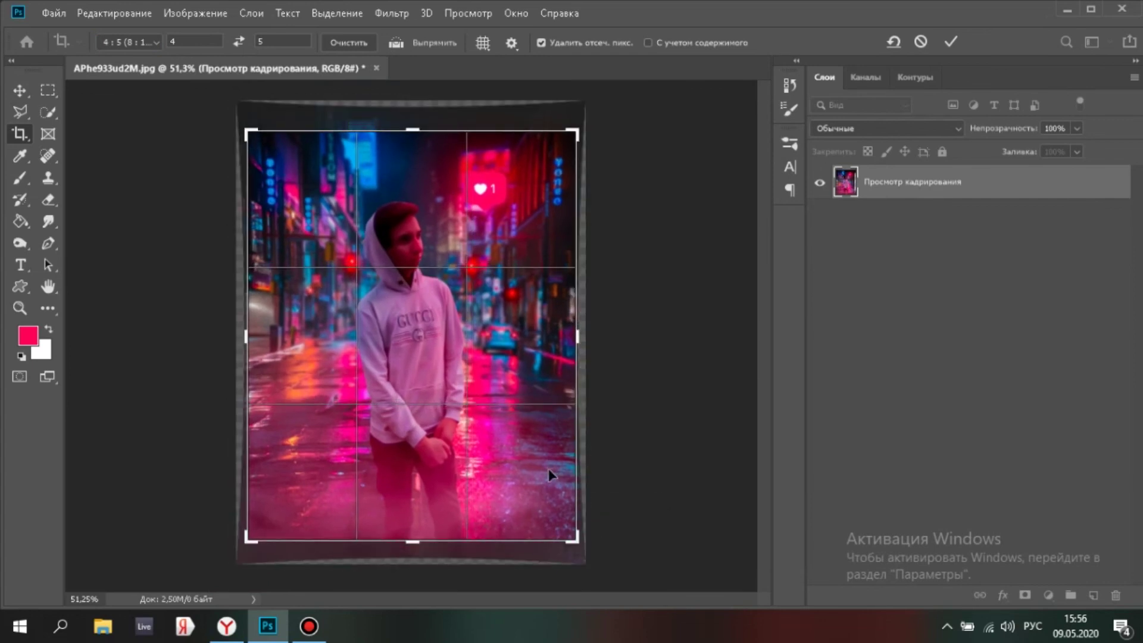
key("Up")
key("Up")
key("Up")
key("Up")
key("Up")
key("Up")
key("Up")
key("Up")
key("Up")
key("Up")
key("Down")
key("Down")
key("Down")
key("Down")
key("Down")
key("Down")
key("Down")
key("Down")
key("Down")
key("Down")
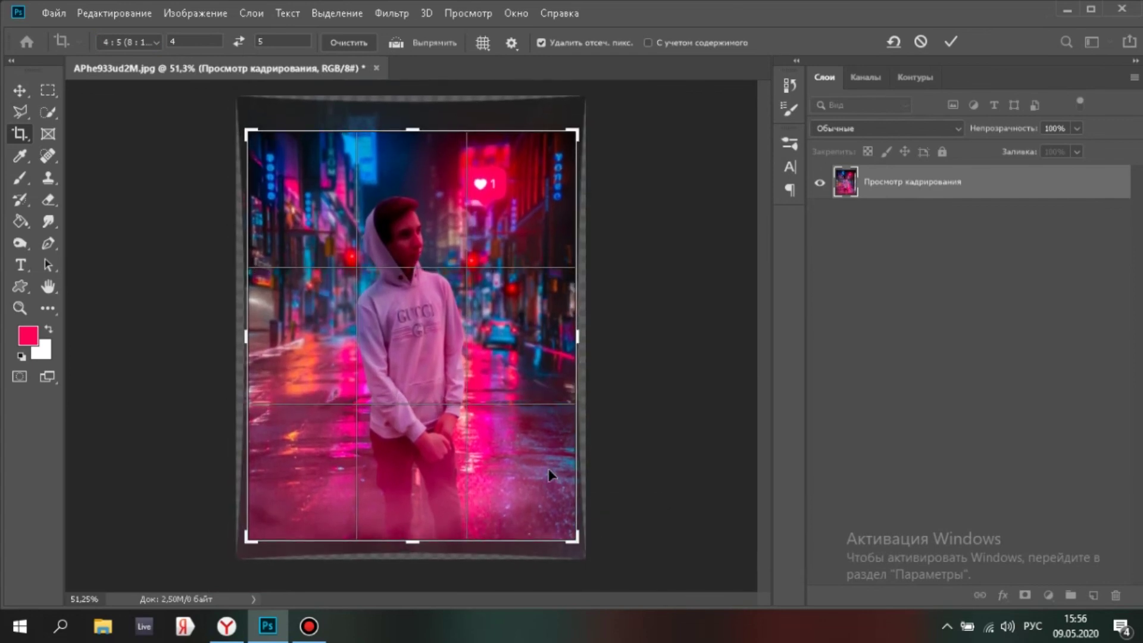
left_click(951, 41)
- Compare the cropped image with and without the Camera Raw graded copy layer
left_click(820, 182)
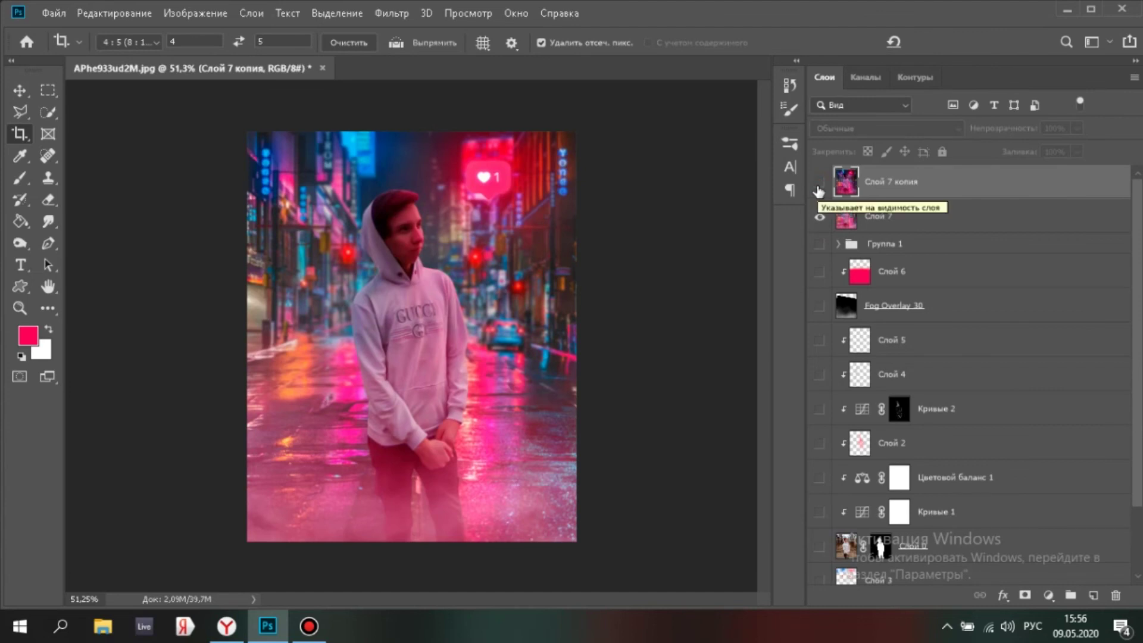
left_click(820, 183)
left_click(47, 286)
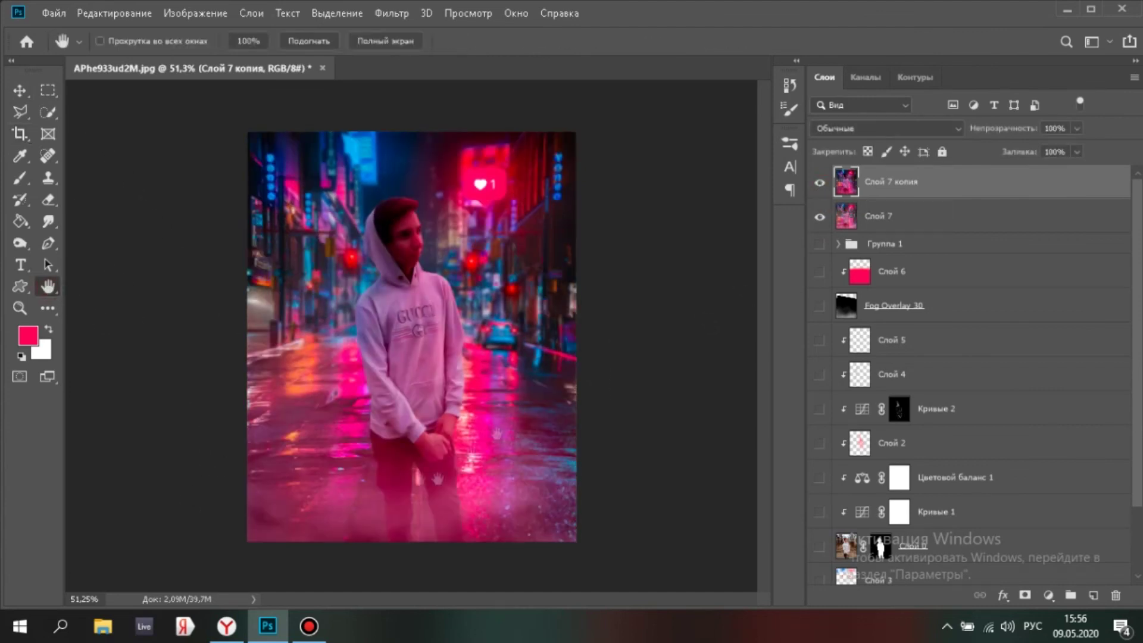